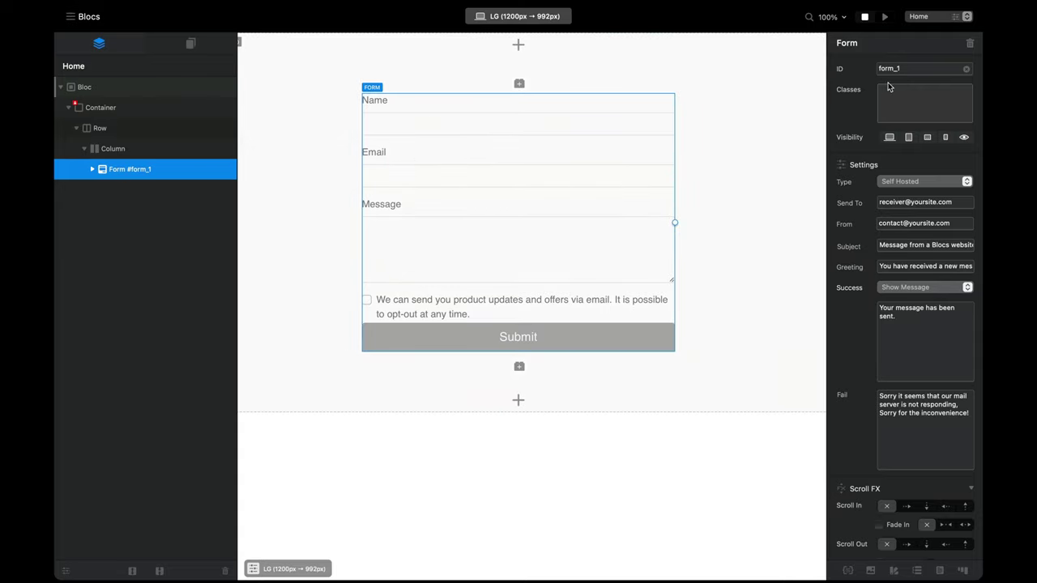
Step: Change the form ID from form_1 to form_hire and give it the custom-form class
{"action": "left_click", "coordinate": [920, 68]}
{"action": "left_click", "coordinate": [922, 98]}
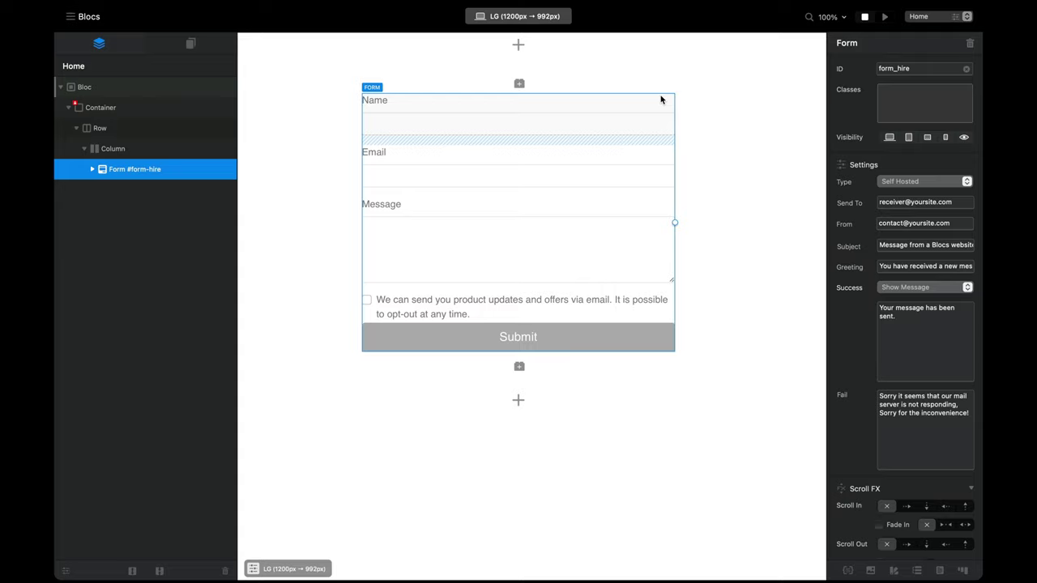
{"action": "left_click", "coordinate": [864, 105]}
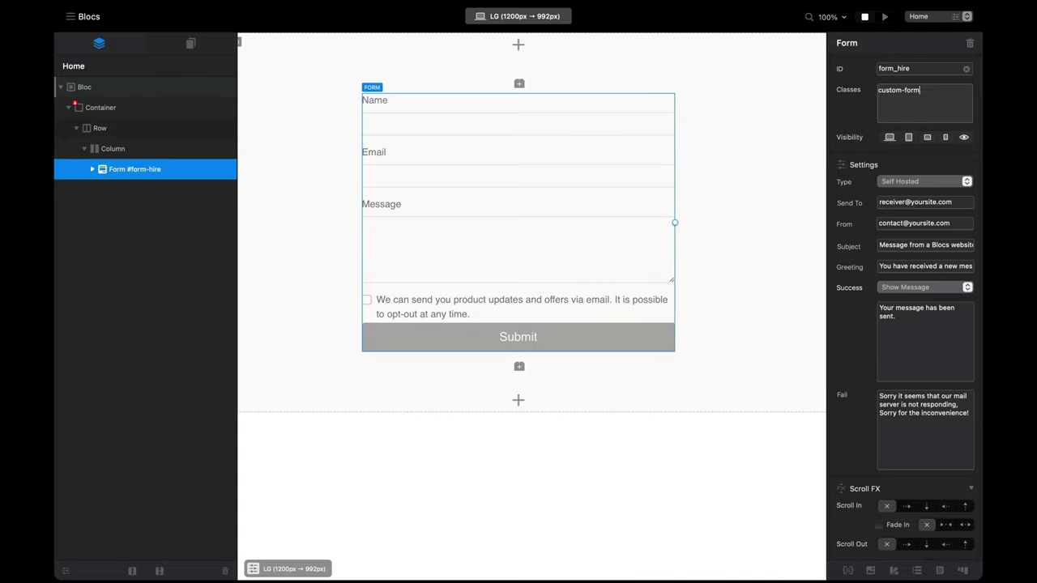
{"action": "key", "text": "Return"}
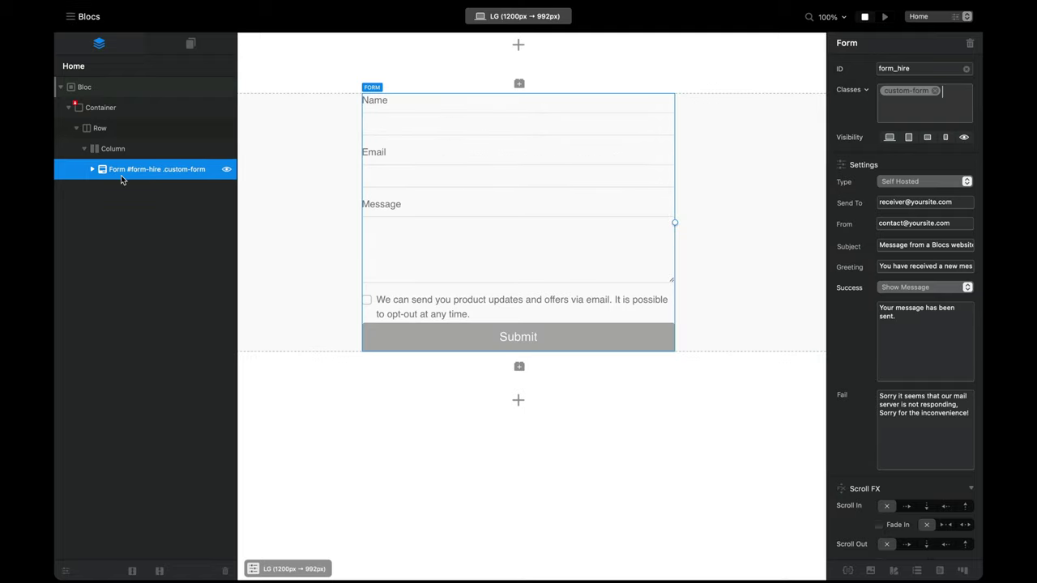
{"action": "left_click", "coordinate": [91, 170]}
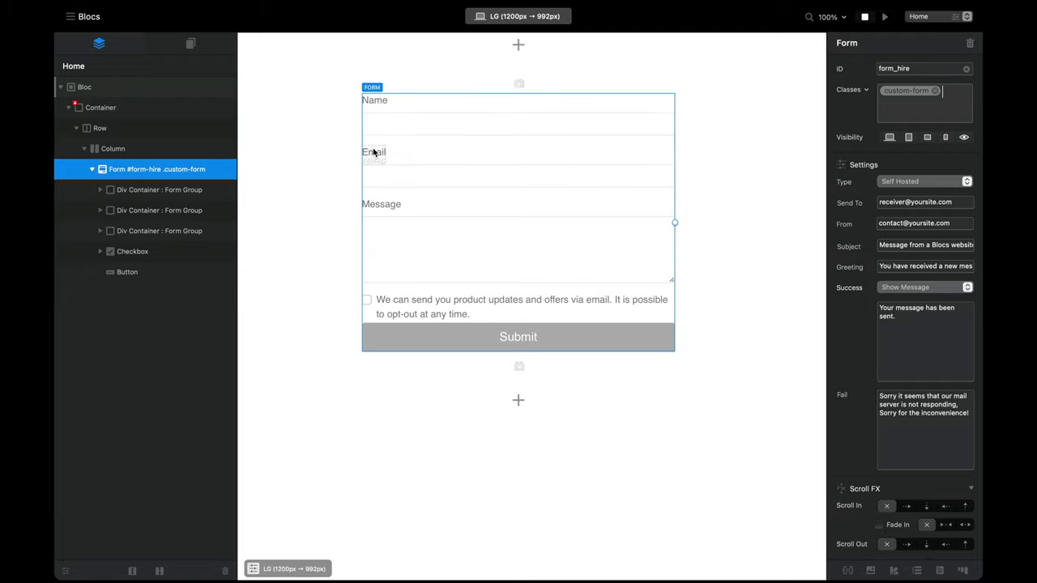
{"action": "left_click", "coordinate": [458, 119]}
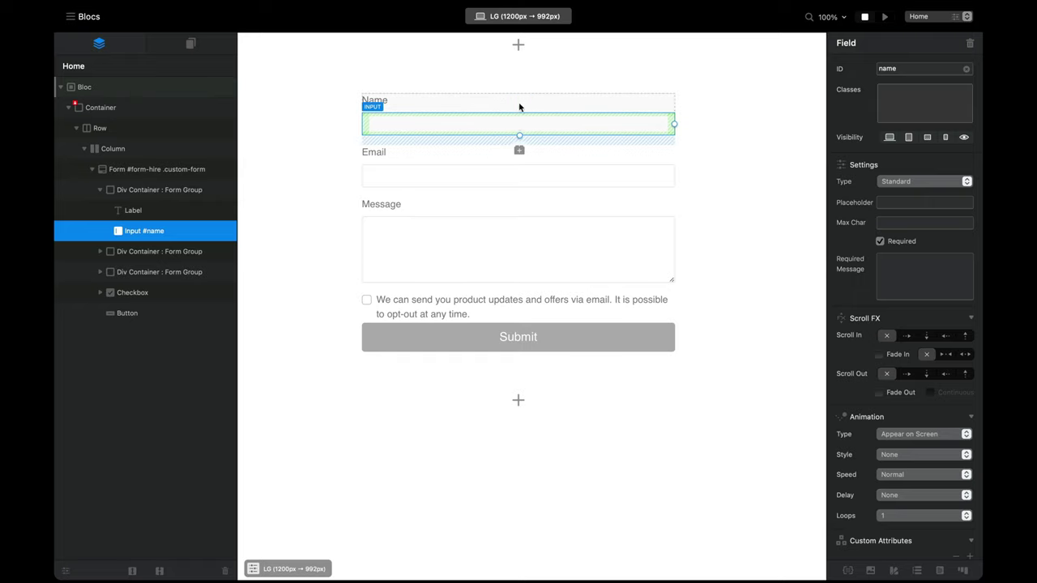
{"action": "left_click", "coordinate": [101, 191]}
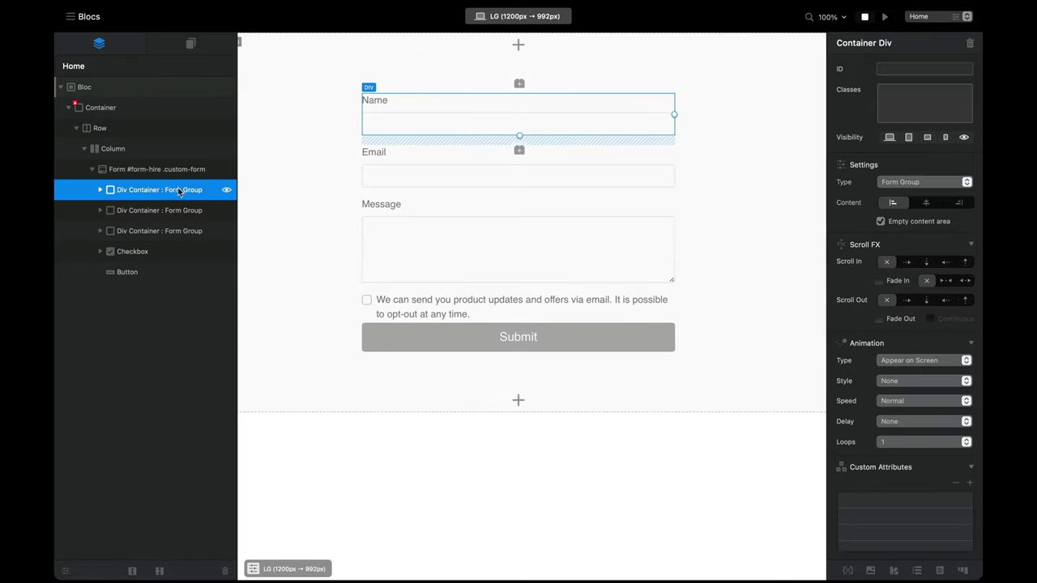
{"action": "left_click", "coordinate": [156, 215]}
{"action": "left_click", "coordinate": [157, 233]}
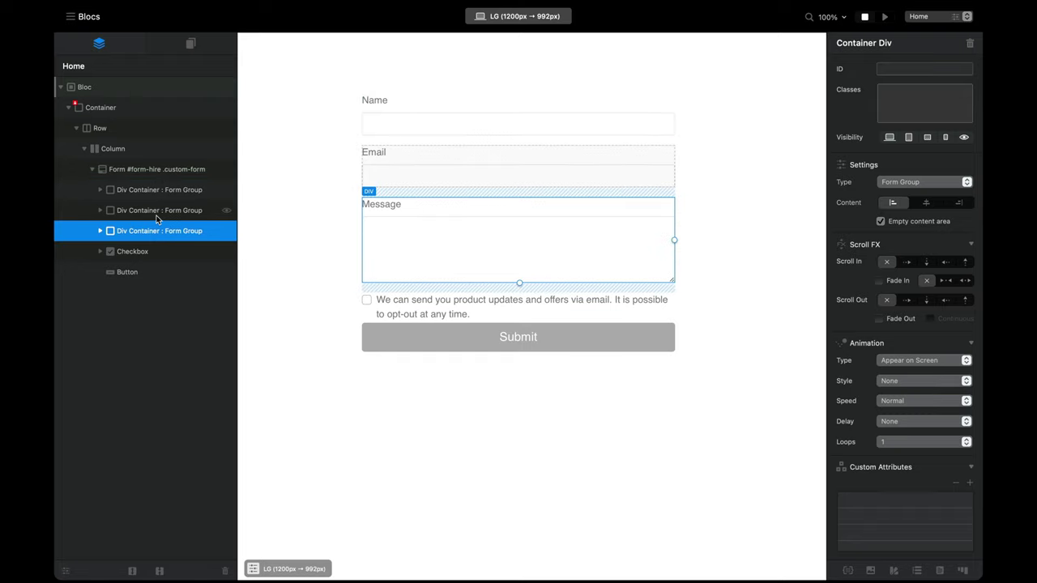
{"action": "left_click", "coordinate": [162, 212]}
{"action": "left_click", "coordinate": [161, 191]}
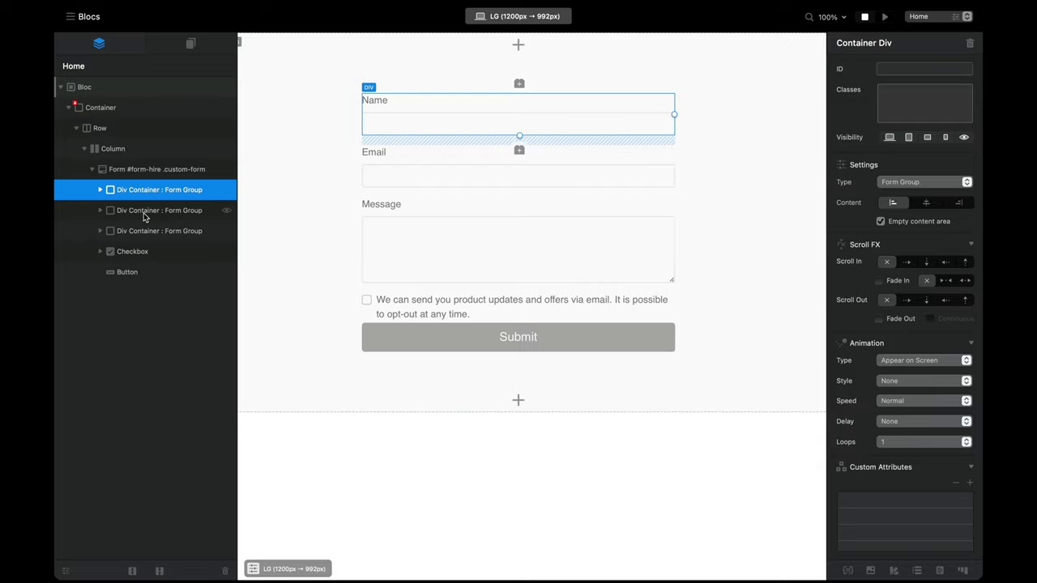
{"action": "left_click", "coordinate": [177, 212]}
{"action": "left_click", "coordinate": [180, 194]}
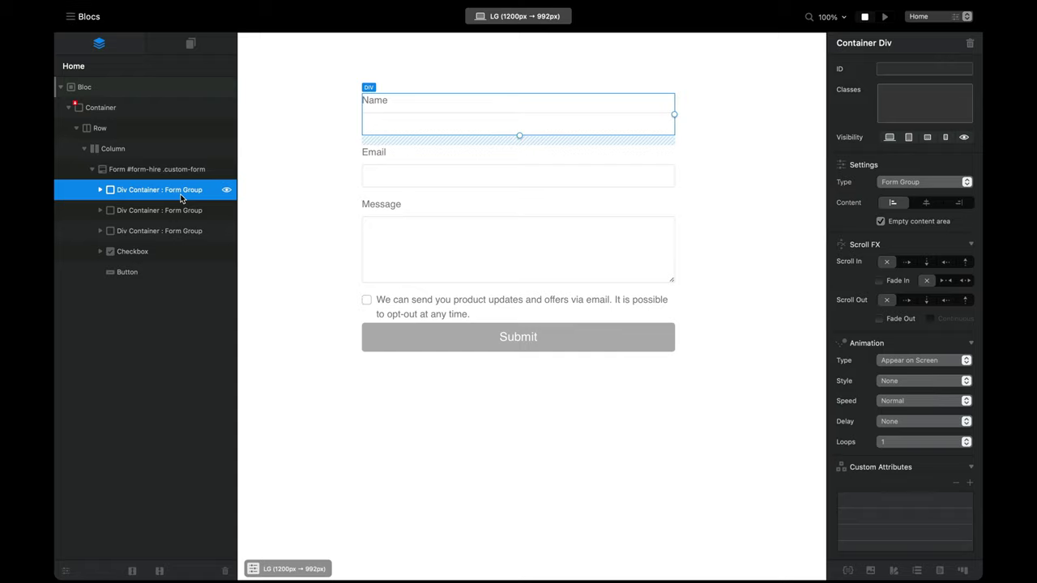
{"action": "left_click", "coordinate": [173, 210]}
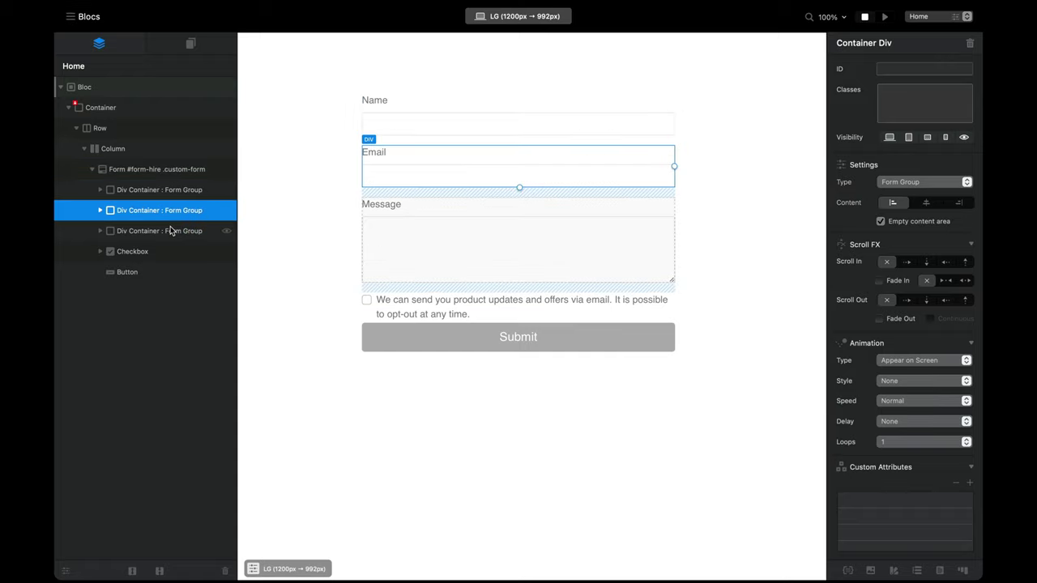
{"action": "left_click", "coordinate": [172, 231]}
{"action": "left_click", "coordinate": [171, 213]}
{"action": "left_click", "coordinate": [180, 194]}
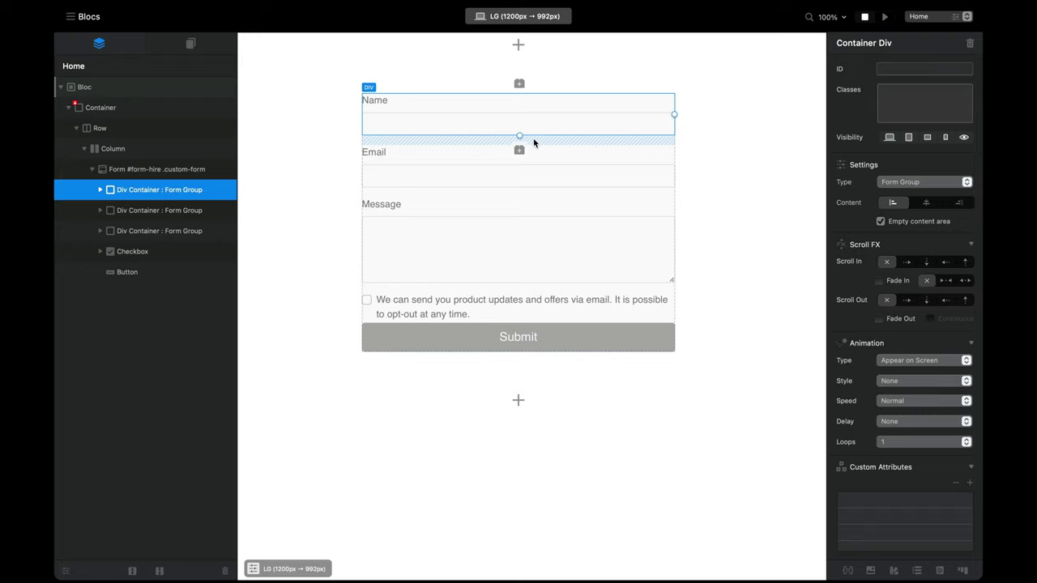
Step: Add a 'Contact Details' H4 heading above Name and duplicate the Name group as 'Phone'
{"action": "left_click", "coordinate": [519, 84]}
{"action": "type", "text": "h4"}
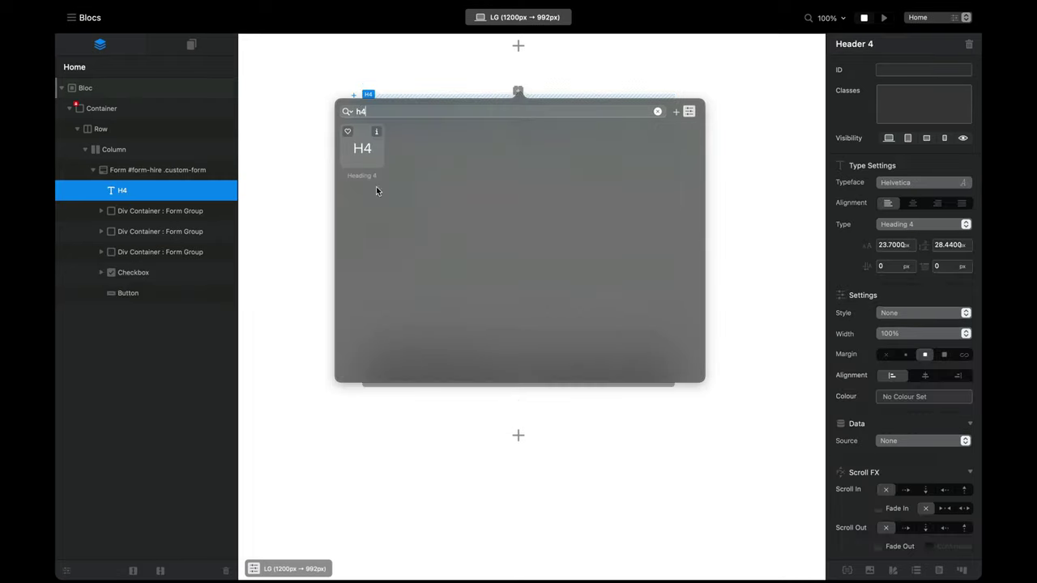
{"action": "left_click", "coordinate": [376, 184]}
{"action": "double_click", "coordinate": [399, 111]}
{"action": "type", "text": "Contact Details"}
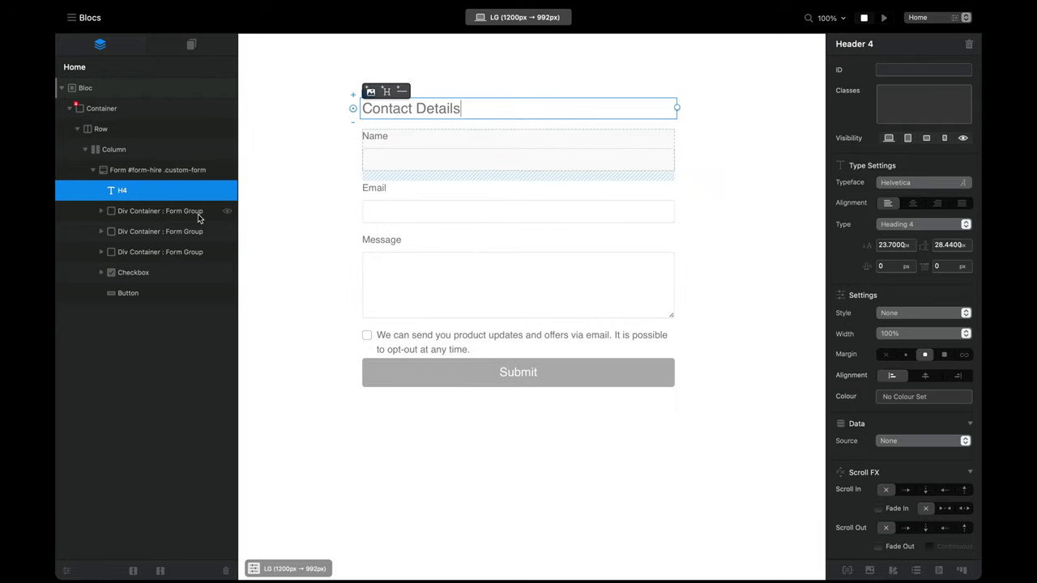
{"action": "key", "text": "super+d"}
{"action": "double_click", "coordinate": [374, 188]}
{"action": "type", "text": "Phone"}
Step: Add an 'Event Details' heading below Email, followed by a three-column row of text fields
{"action": "left_click_drag", "start_coordinate": [563, 197], "coordinate": [456, 302]}
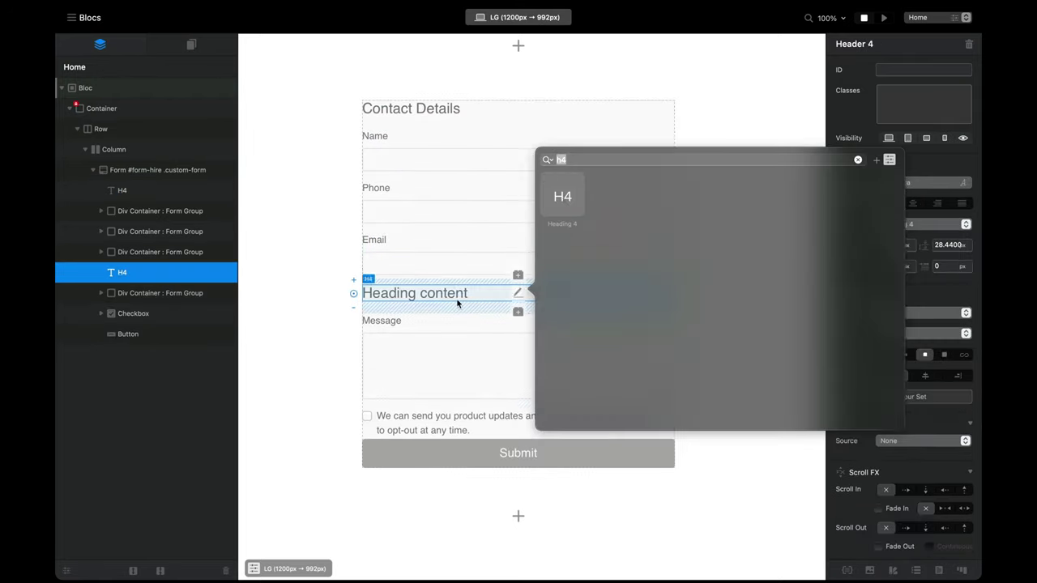
{"action": "double_click", "coordinate": [422, 293]}
{"action": "type", "text": "Event Details"}
{"action": "left_click", "coordinate": [517, 312]}
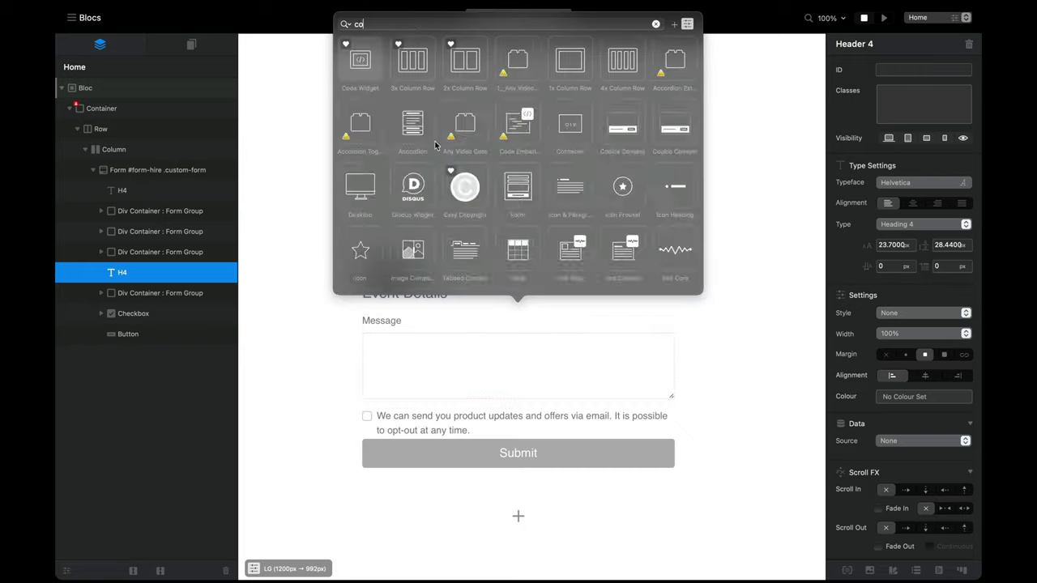
{"action": "left_click", "coordinate": [411, 62]}
{"action": "key", "text": "super+d"}
{"action": "left_click", "coordinate": [408, 421]}
{"action": "left_click", "coordinate": [300, 166]}
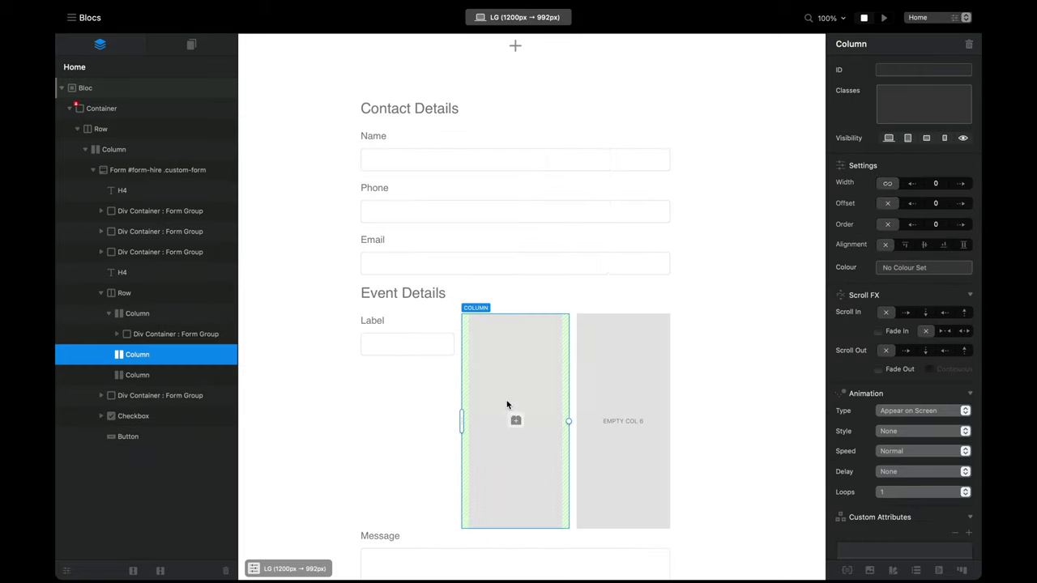
{"action": "left_click", "coordinate": [515, 420]}
{"action": "left_click", "coordinate": [444, 171]}
{"action": "left_click", "coordinate": [625, 421]}
Step: Label the three row fields 'Event Date', 'From' and 'To'
{"action": "left_click", "coordinate": [567, 169]}
{"action": "double_click", "coordinate": [375, 321]}
{"action": "type", "text": "Event Date"}
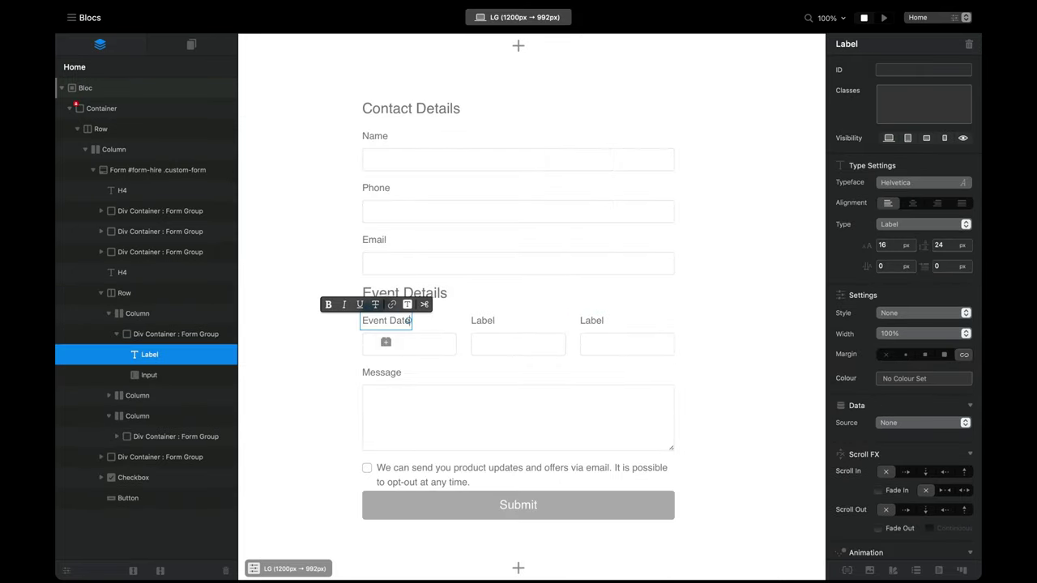
{"action": "double_click", "coordinate": [483, 321]}
{"action": "type", "text": "From"}
{"action": "double_click", "coordinate": [591, 321]}
{"action": "type", "text": "To"}
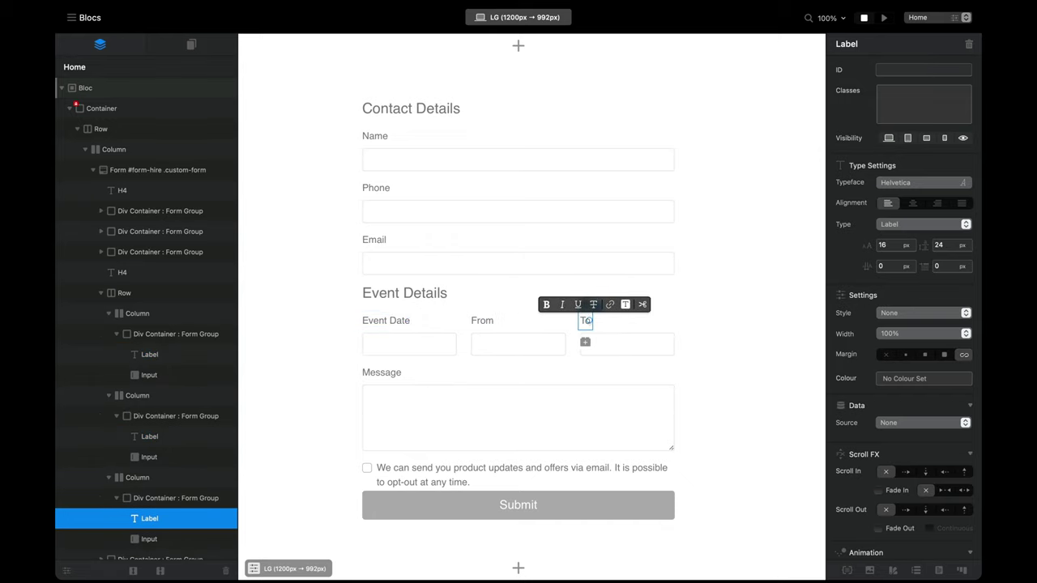
Step: Relabel the Message field 'Event Details' and insert an H4 heading above the consent checkbox
{"action": "double_click", "coordinate": [391, 373]}
{"action": "type", "text": "Event Details"}
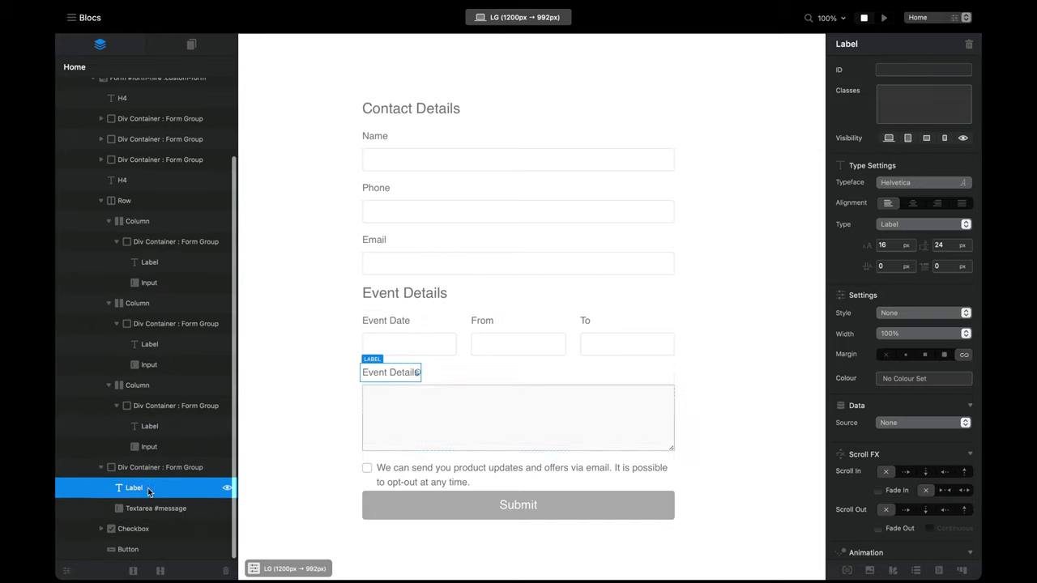
{"action": "left_click", "coordinate": [513, 455]}
{"action": "left_click", "coordinate": [517, 469]}
{"action": "left_click", "coordinate": [518, 459]}
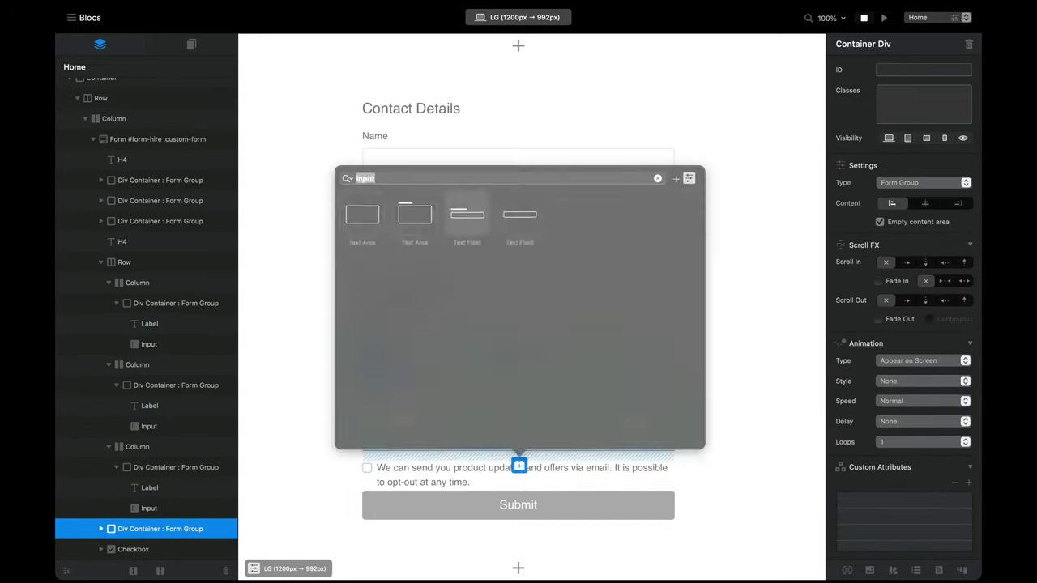
{"action": "type", "text": "h4"}
{"action": "key", "text": "Return"}
{"action": "double_click", "coordinate": [483, 469]}
Step: Title the heading 'Spaces' and add a two-column row holding a checkbox below it
{"action": "type", "text": "Spaces"}
{"action": "left_click", "coordinate": [518, 485]}
{"action": "type", "text": "col"}
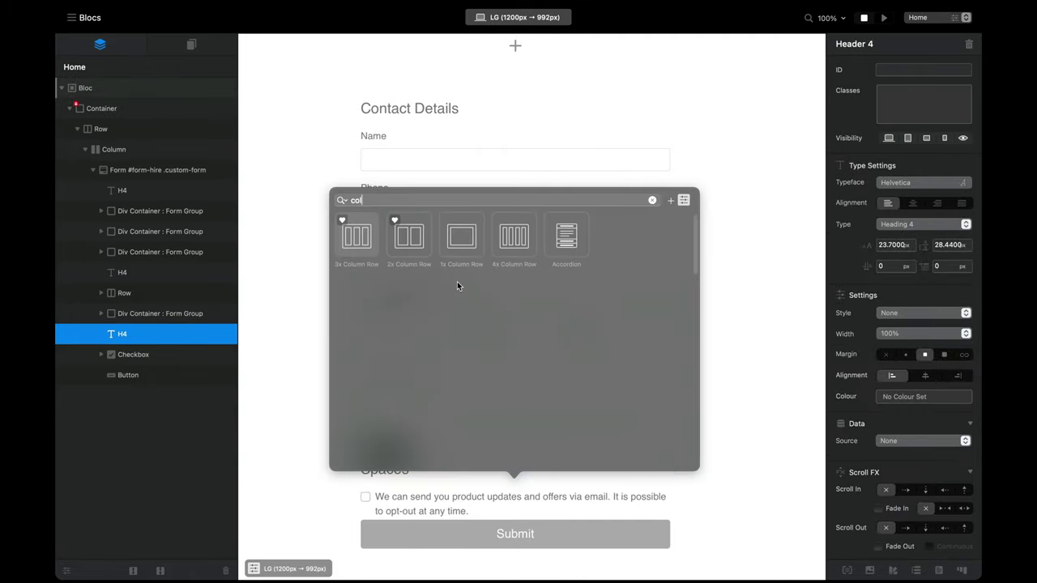
{"action": "left_click", "coordinate": [459, 243]}
{"action": "left_click", "coordinate": [463, 382]}
{"action": "type", "text": "check"}
{"action": "key", "text": "Return"}
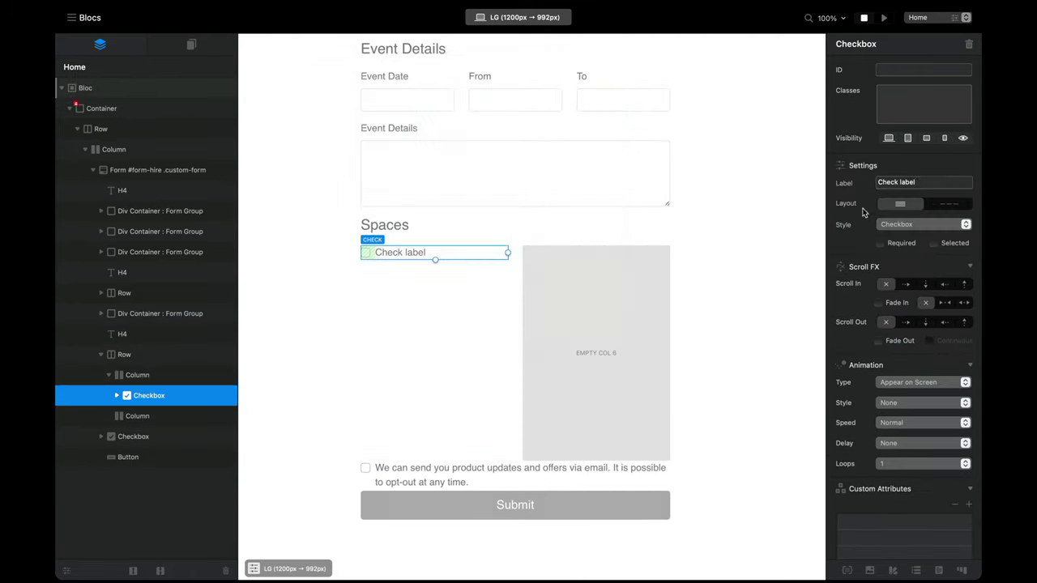
Step: Create 'Font Hall', 'Back Hall', 'Café' and 'Outside Deck' checkboxes, moving Café to the right column
{"action": "triple_click", "coordinate": [920, 182]}
{"action": "type", "text": "Font Hall"}
{"action": "key", "text": "super+d"}
{"action": "type", "text": "Back"}
{"action": "key", "text": "super+a"}
{"action": "type", "text": "Back Hall"}
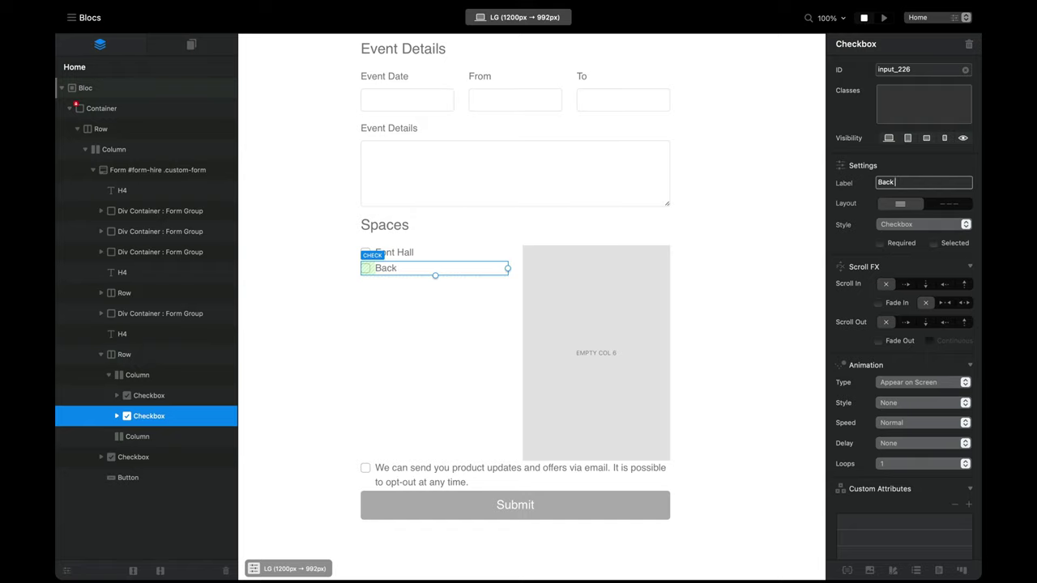
{"action": "key", "text": "super+d"}
{"action": "type", "text": "Café"}
{"action": "key", "text": "super+d"}
{"action": "type", "text": "Outside Deck"}
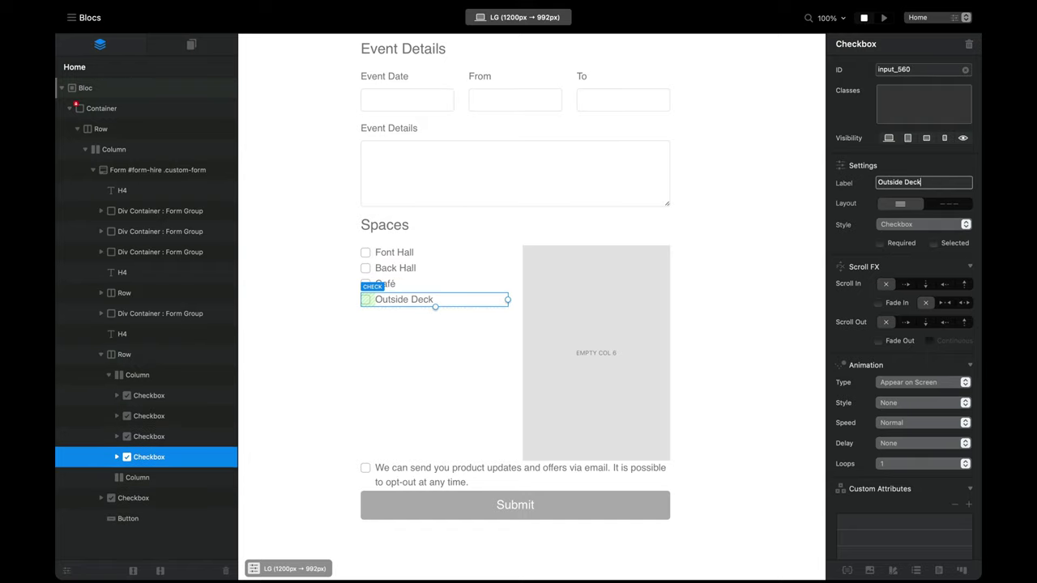
{"action": "left_click", "coordinate": [397, 284], "text": "shift"}
{"action": "left_click_drag", "start_coordinate": [397, 284], "coordinate": [581, 423]}
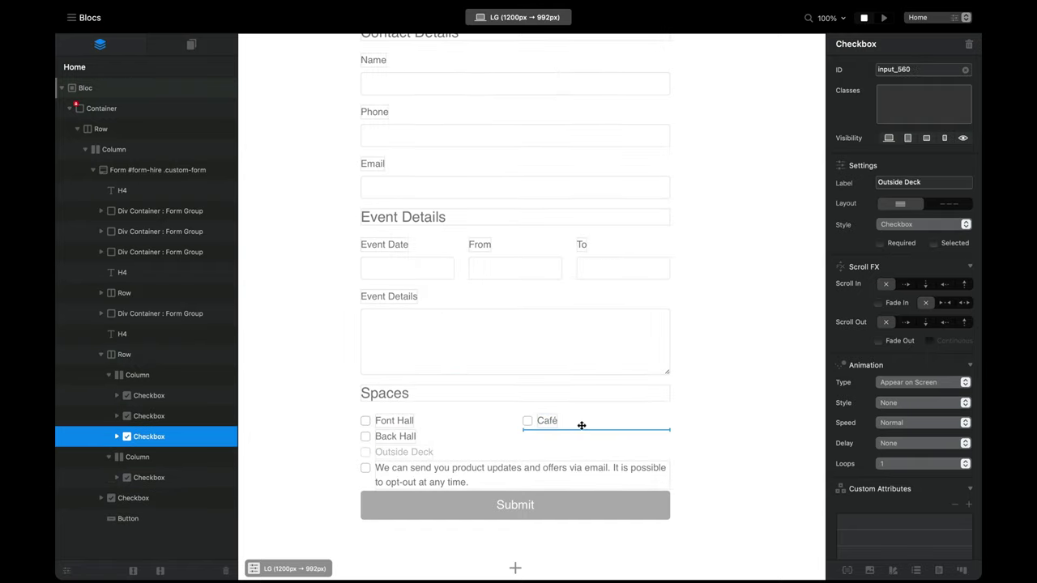
Step: Add a text field labelled 'Additonal Information' below the checkboxes, above Submit
{"action": "left_click", "coordinate": [452, 467]}
{"action": "left_click", "coordinate": [515, 481]}
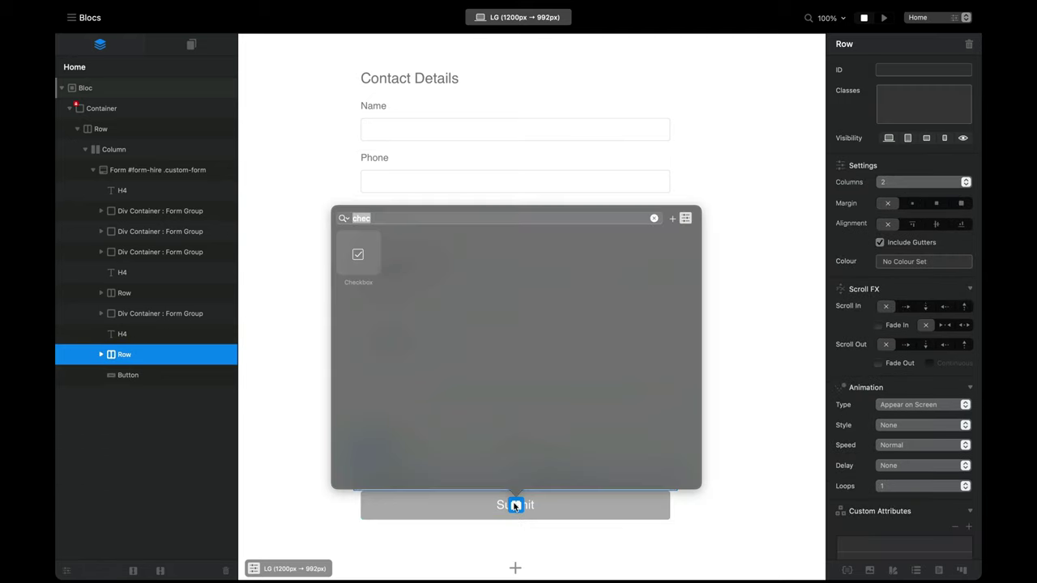
{"action": "type", "text": "inpu"}
{"action": "left_click", "coordinate": [464, 255]}
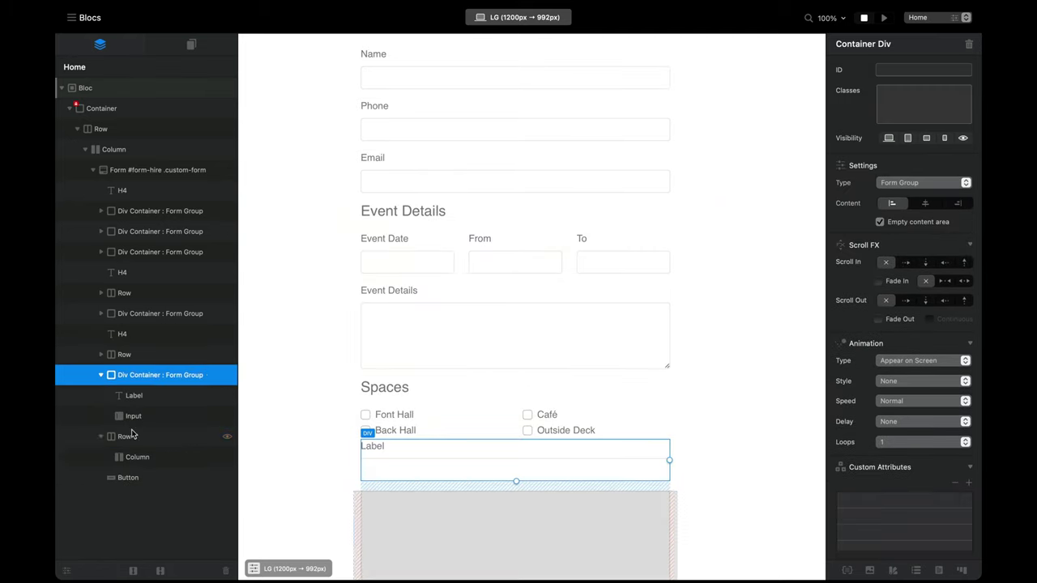
{"action": "left_click", "coordinate": [563, 517]}
{"action": "scroll", "coordinate": [486, 511], "scroll_direction": "up", "scroll_amount": 1}
{"action": "double_click", "coordinate": [368, 492]}
{"action": "type", "text": "Additonal Information"}
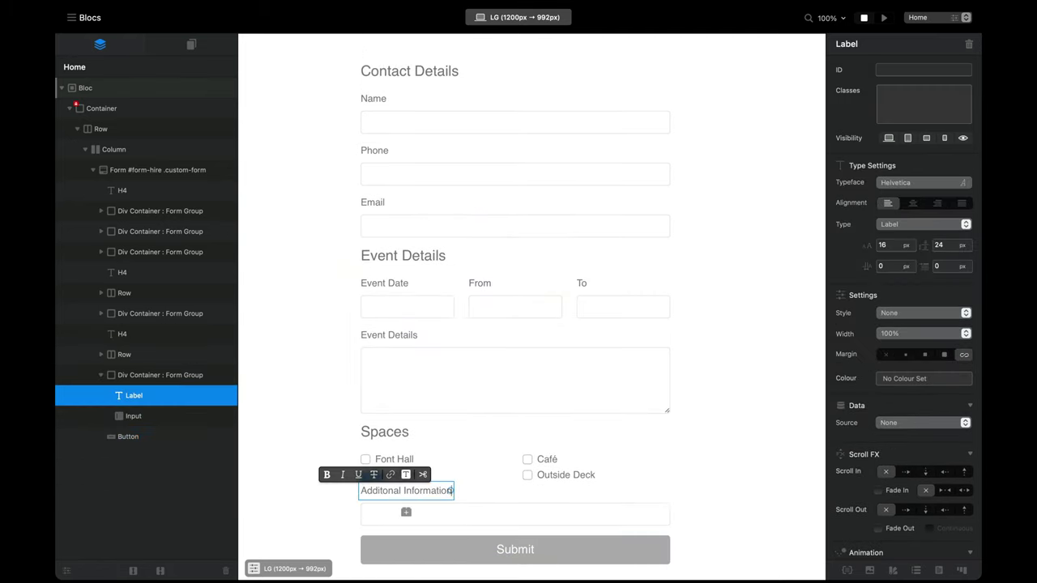
{"action": "scroll", "coordinate": [714, 413], "scroll_direction": "up", "scroll_amount": 1}
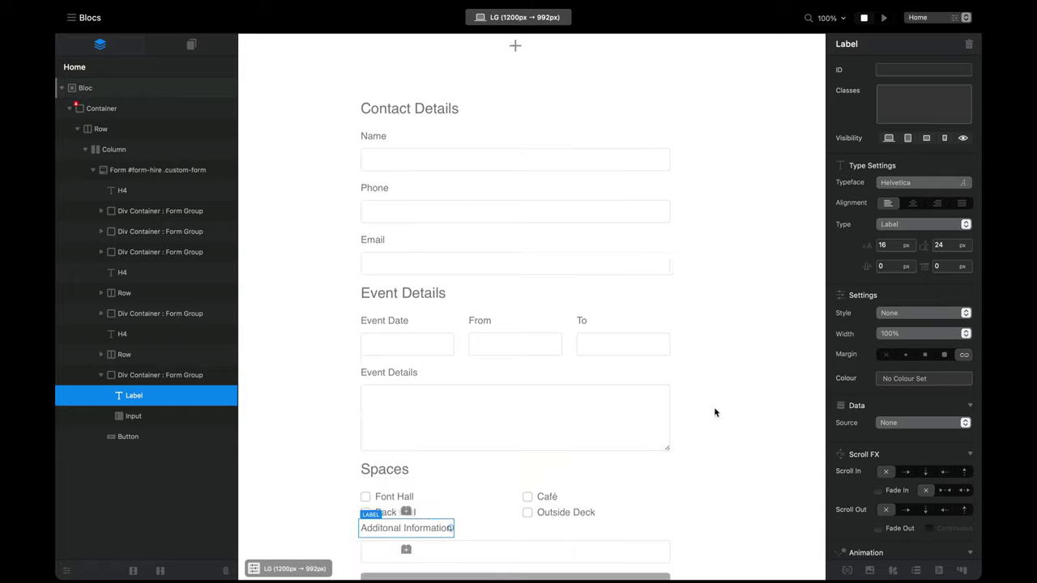
{"action": "left_click", "coordinate": [713, 226]}
{"action": "scroll", "coordinate": [714, 226], "scroll_direction": "down", "scroll_amount": 1}
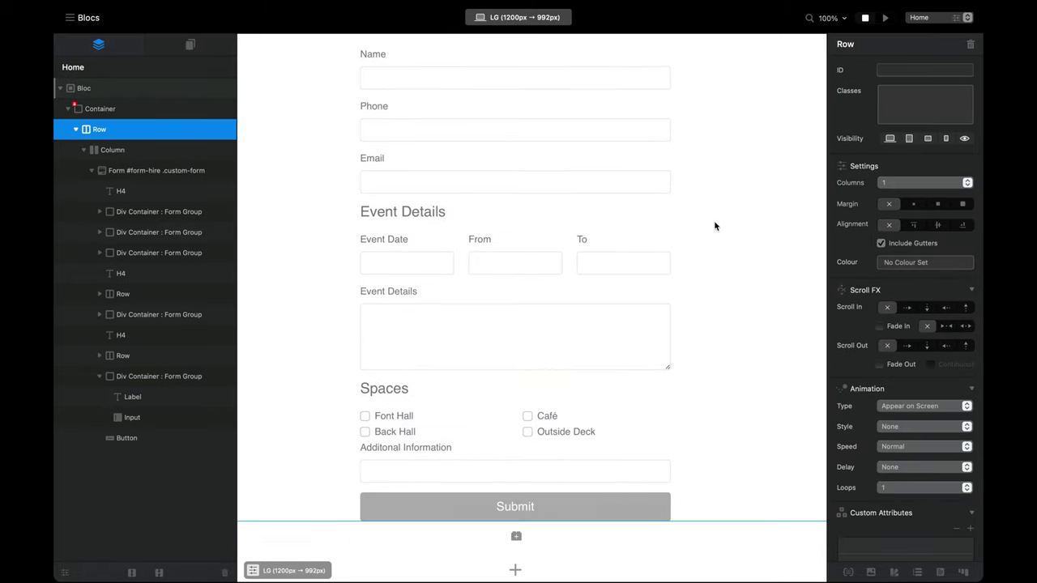
{"action": "left_click", "coordinate": [884, 20]}
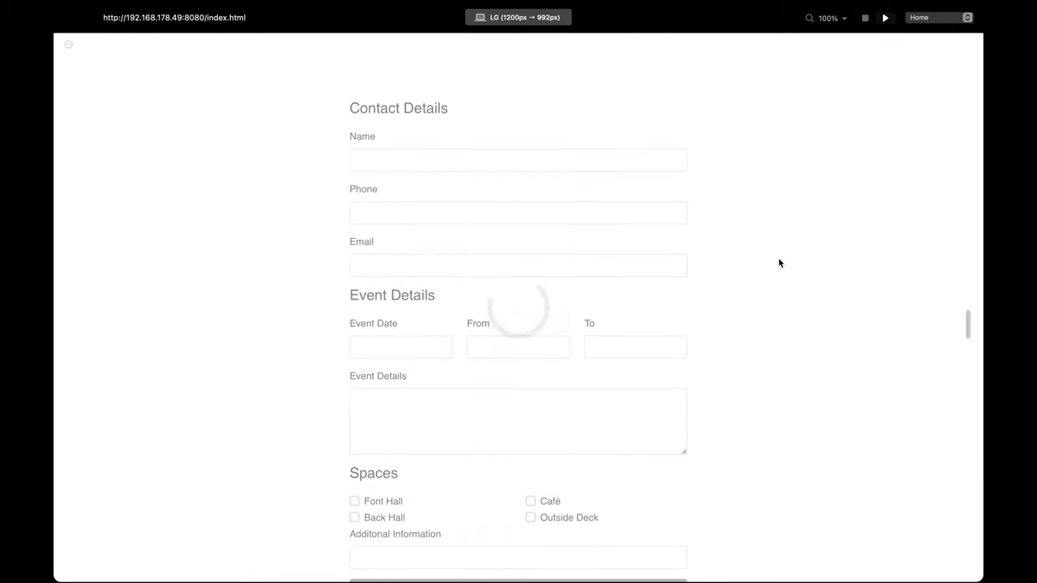
{"action": "scroll", "coordinate": [779, 263], "scroll_direction": "up", "scroll_amount": 2}
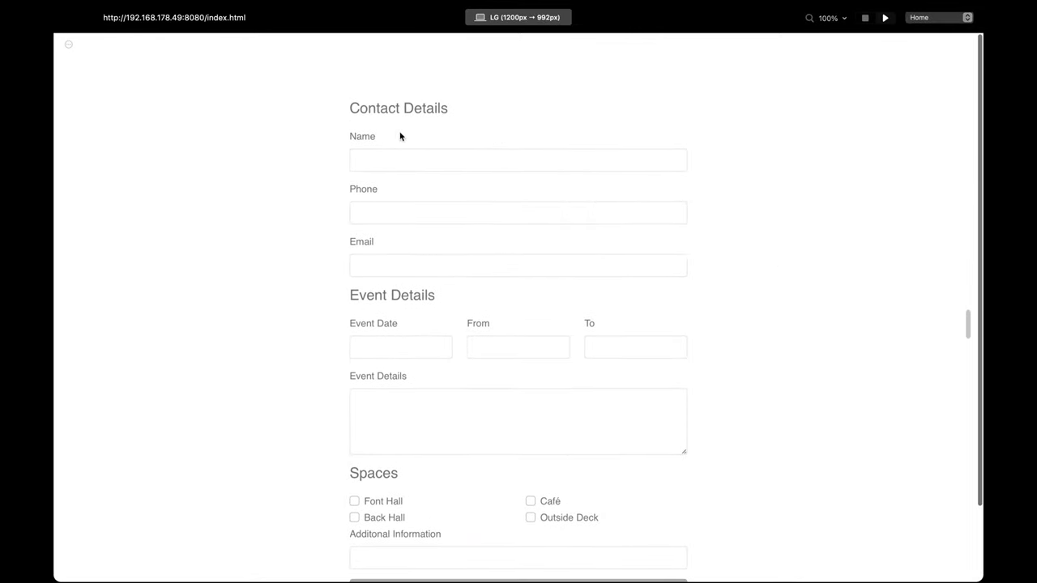
{"action": "scroll", "coordinate": [398, 226], "scroll_direction": "down", "scroll_amount": 1}
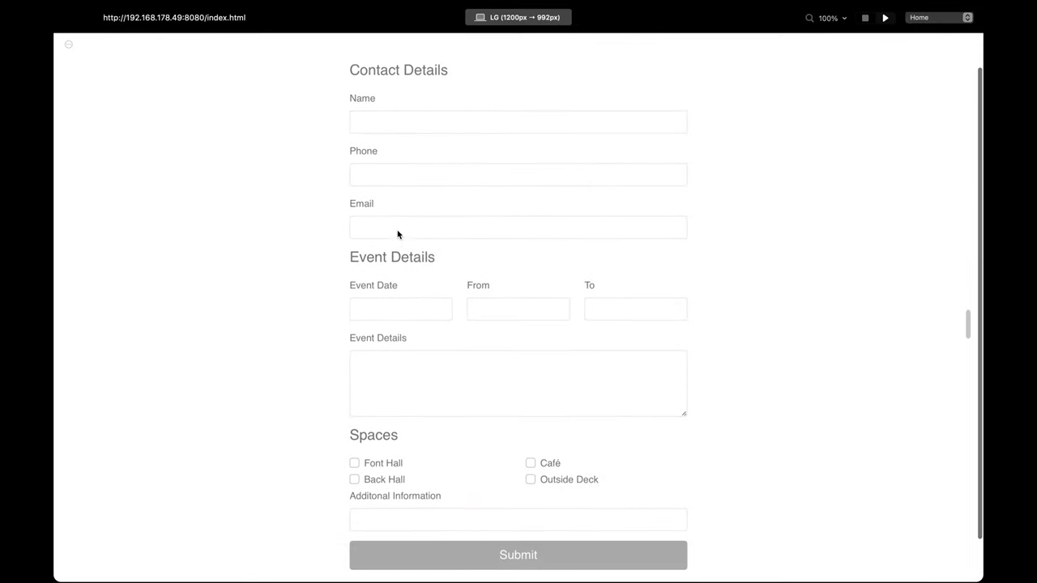
{"action": "scroll", "coordinate": [389, 269], "scroll_direction": "down", "scroll_amount": 1}
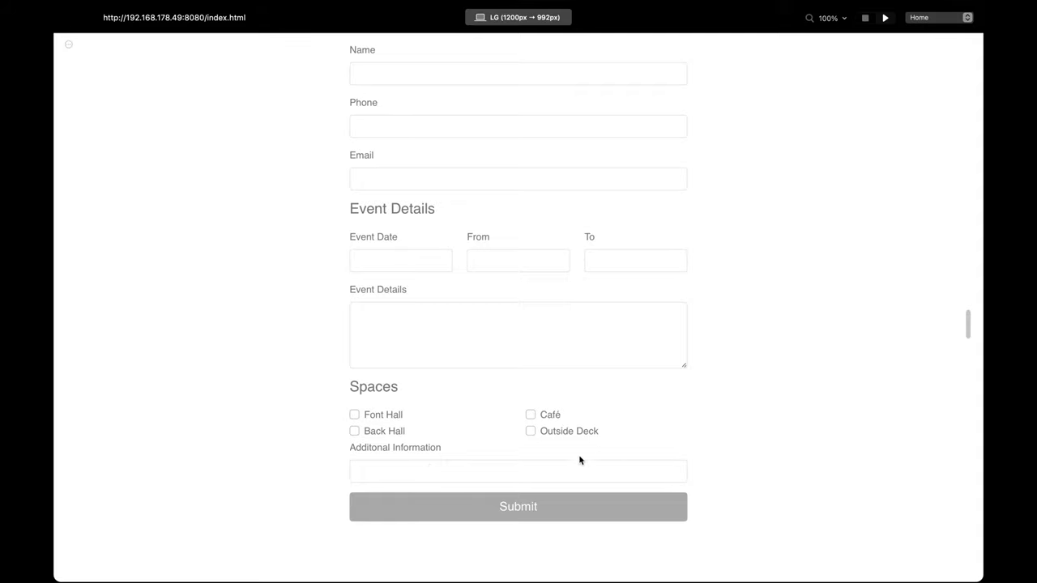
{"action": "left_click", "coordinate": [410, 473]}
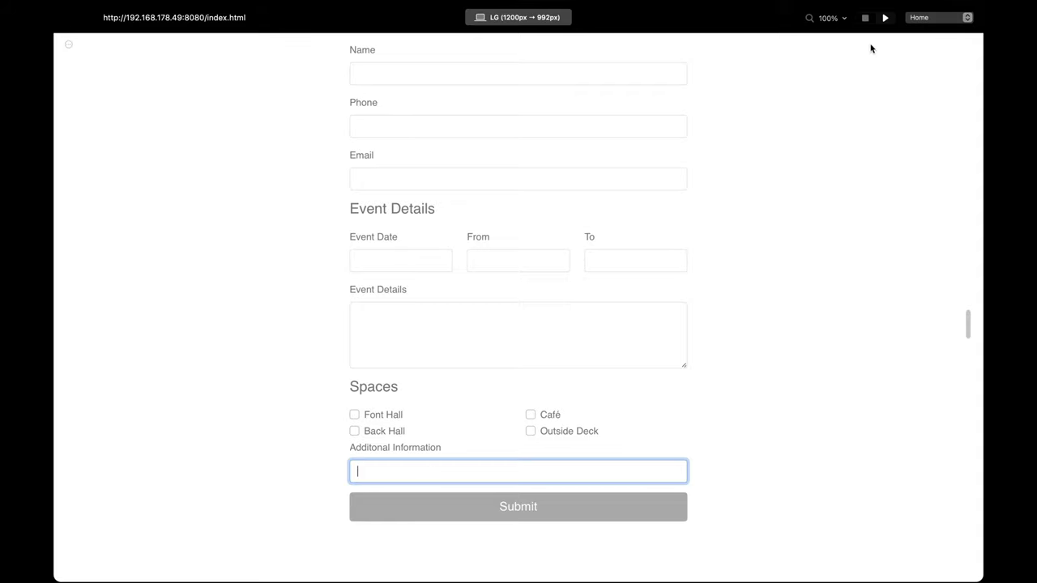
{"action": "left_click", "coordinate": [865, 18]}
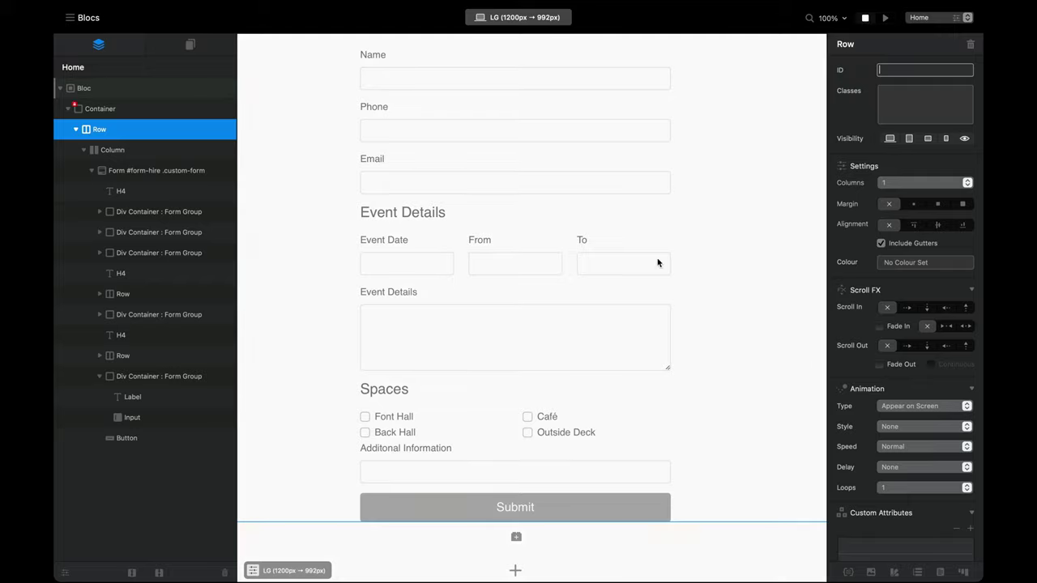
Step: Replace the single-line field with a text area labelled 'Additional Information'
{"action": "left_click", "coordinate": [485, 461]}
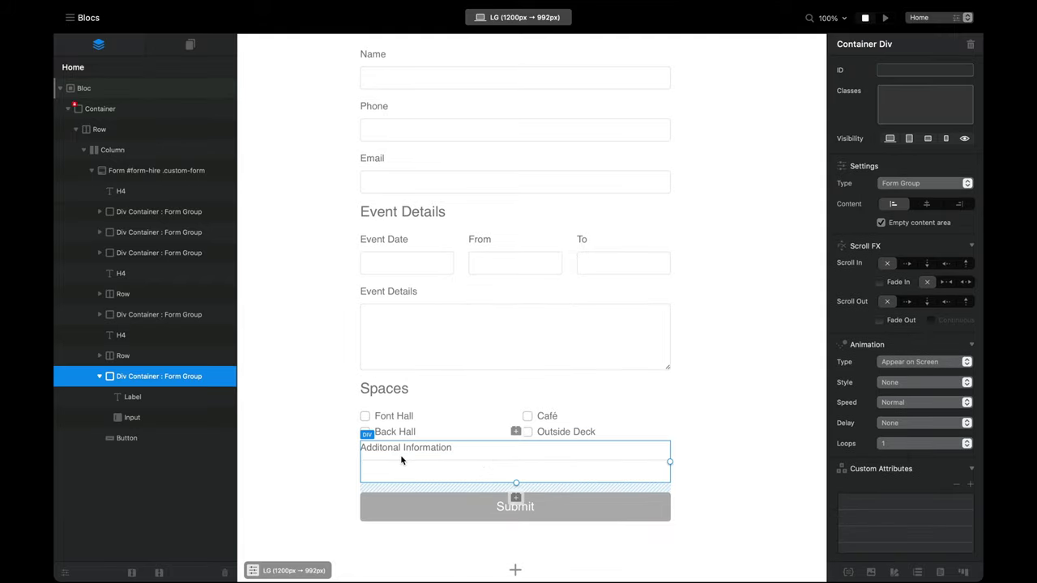
{"action": "key", "text": "Delete"}
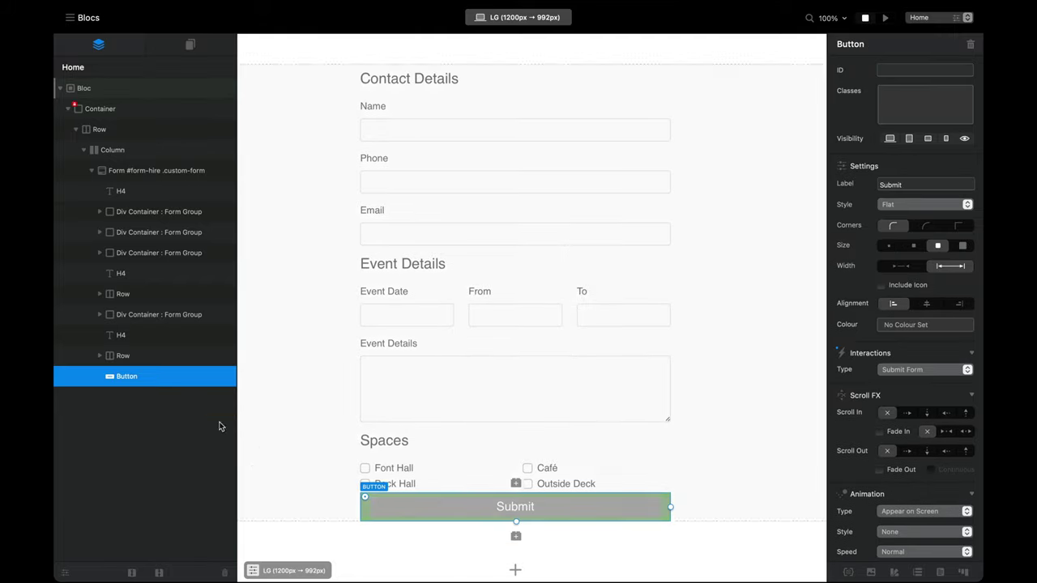
{"action": "left_click", "coordinate": [168, 358]}
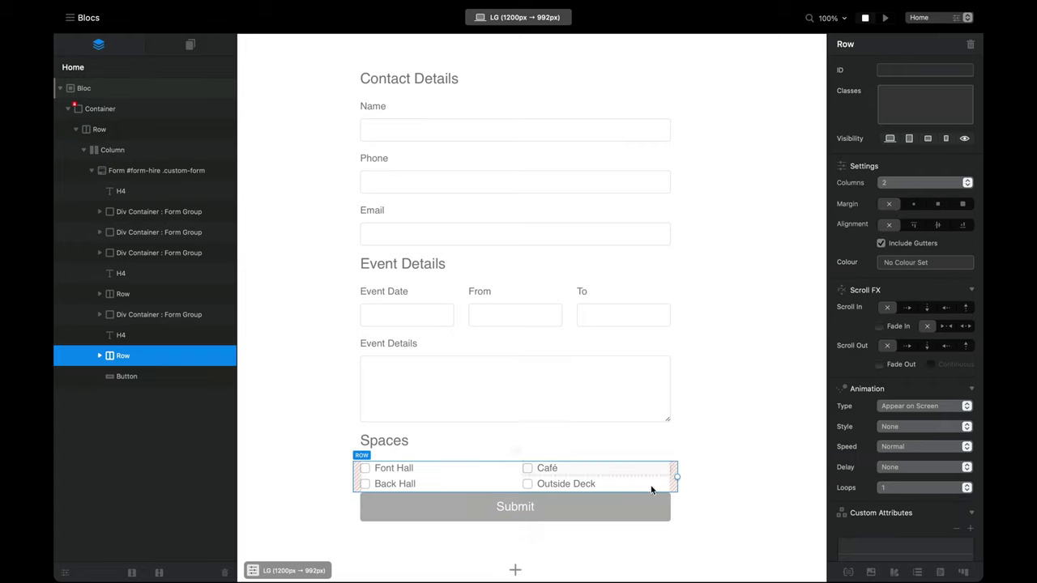
{"action": "left_click", "coordinate": [516, 507]}
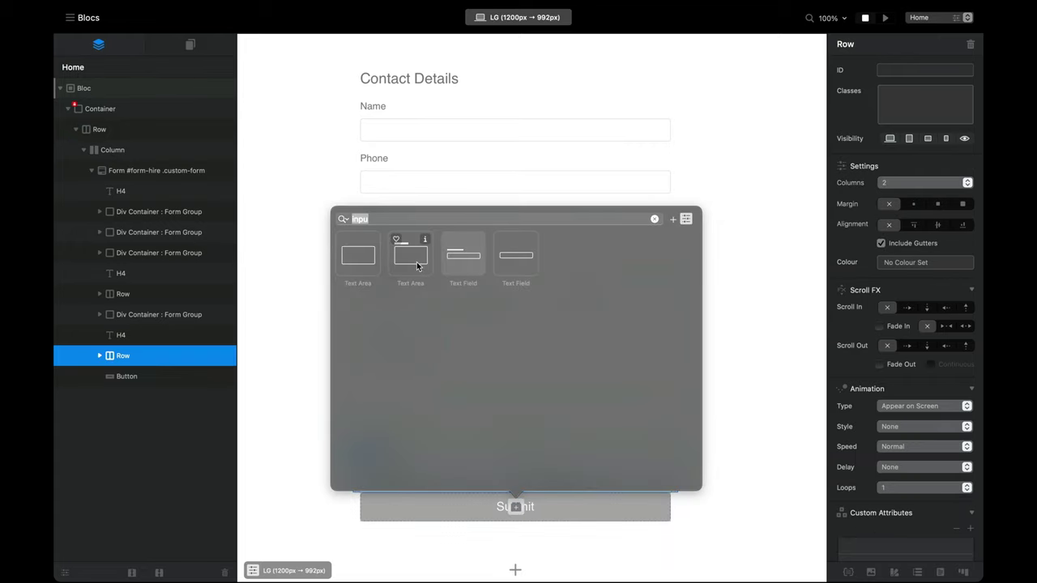
{"action": "left_click", "coordinate": [411, 253]}
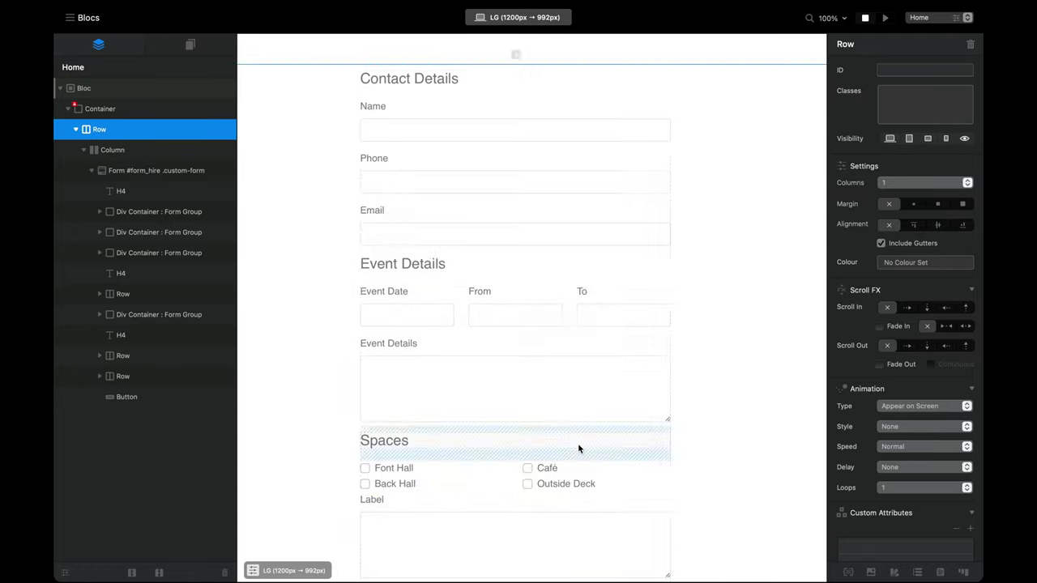
{"action": "scroll", "coordinate": [578, 443], "scroll_direction": "down", "scroll_amount": 3}
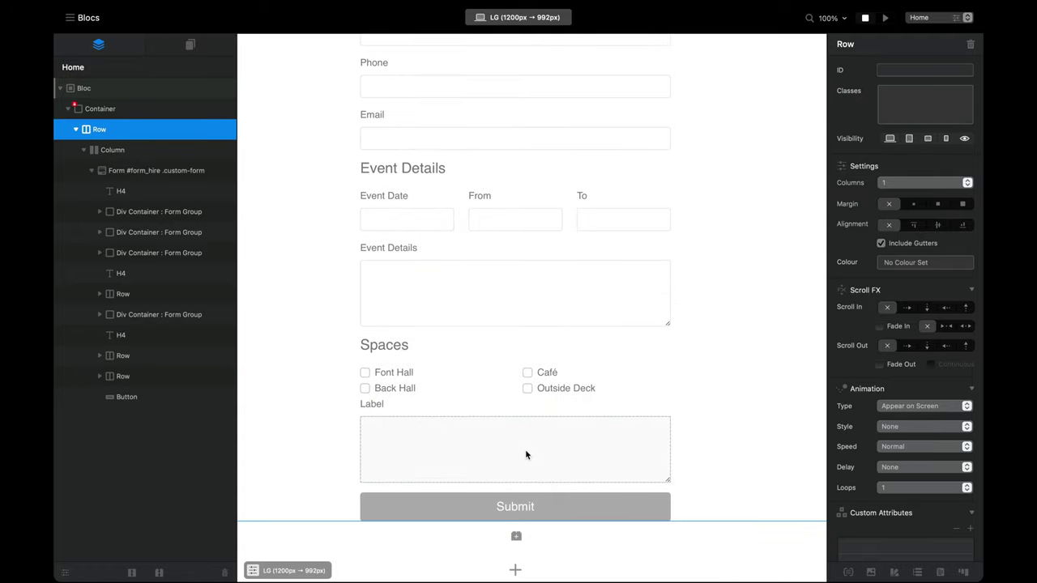
{"action": "double_click", "coordinate": [375, 404]}
{"action": "type", "text": "Add"}
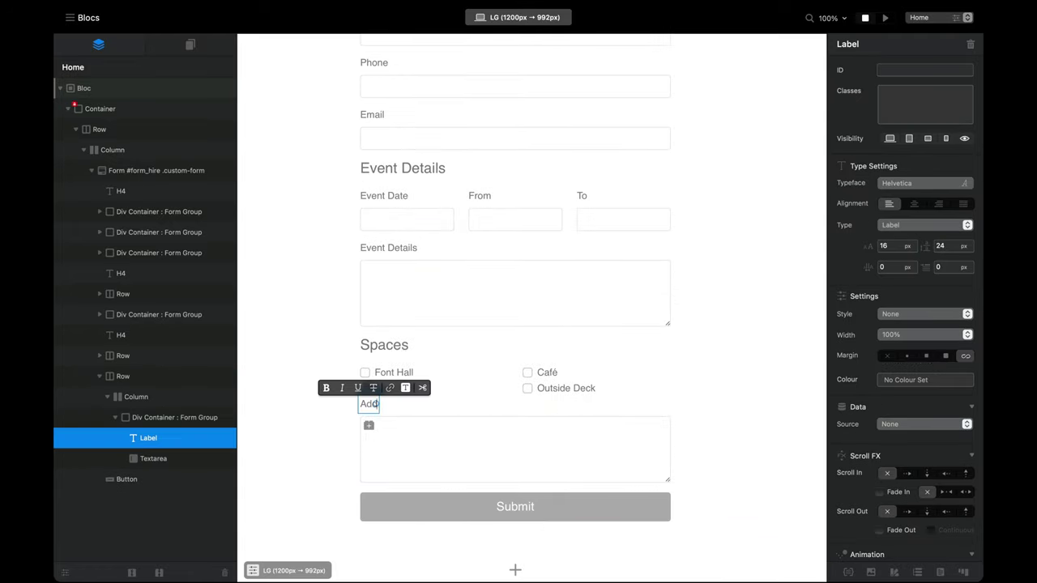
{"action": "type", "text": "itional In"}
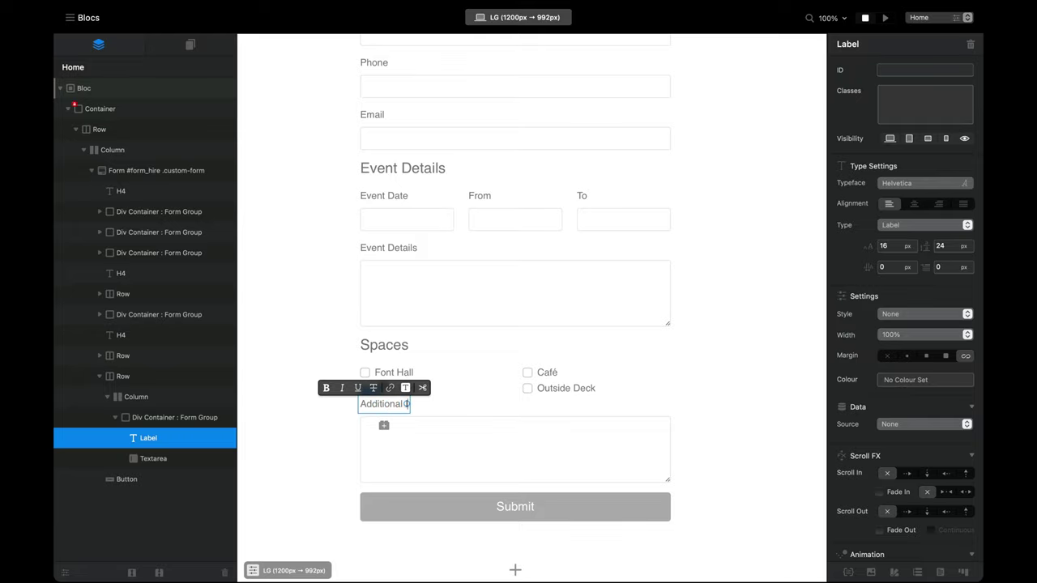
{"action": "type", "text": "formation"}
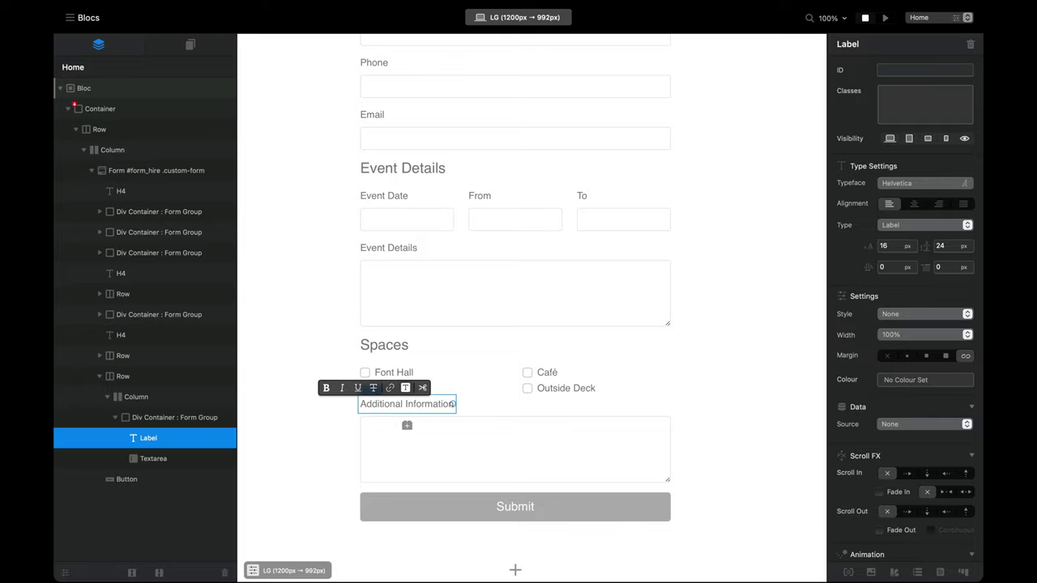
{"action": "key", "text": "Escape"}
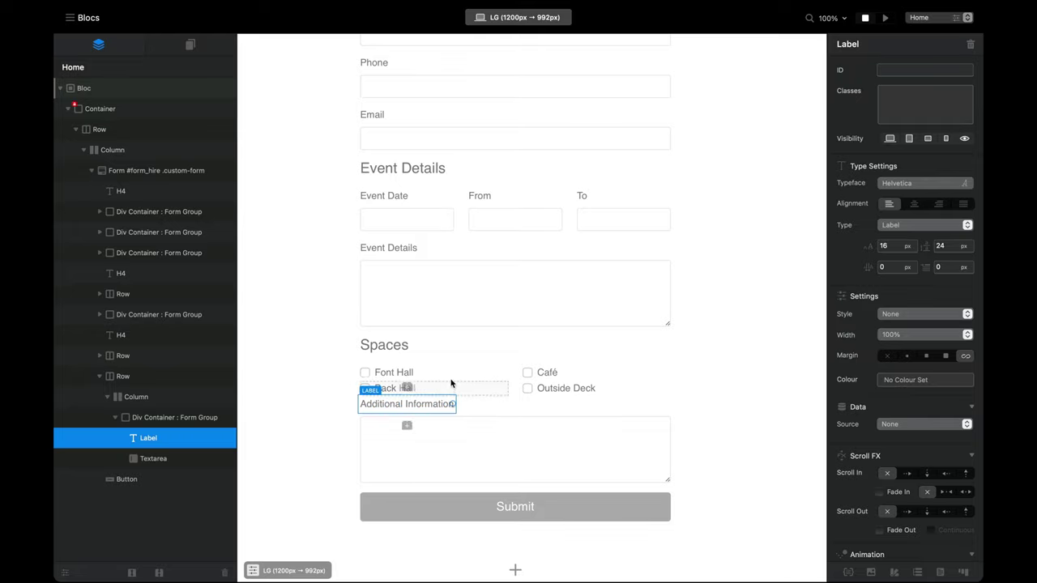
Step: Move the text area's form group into the Form and delete the empty leftover row
{"action": "left_click", "coordinate": [141, 377]}
{"action": "left_click", "coordinate": [142, 356]}
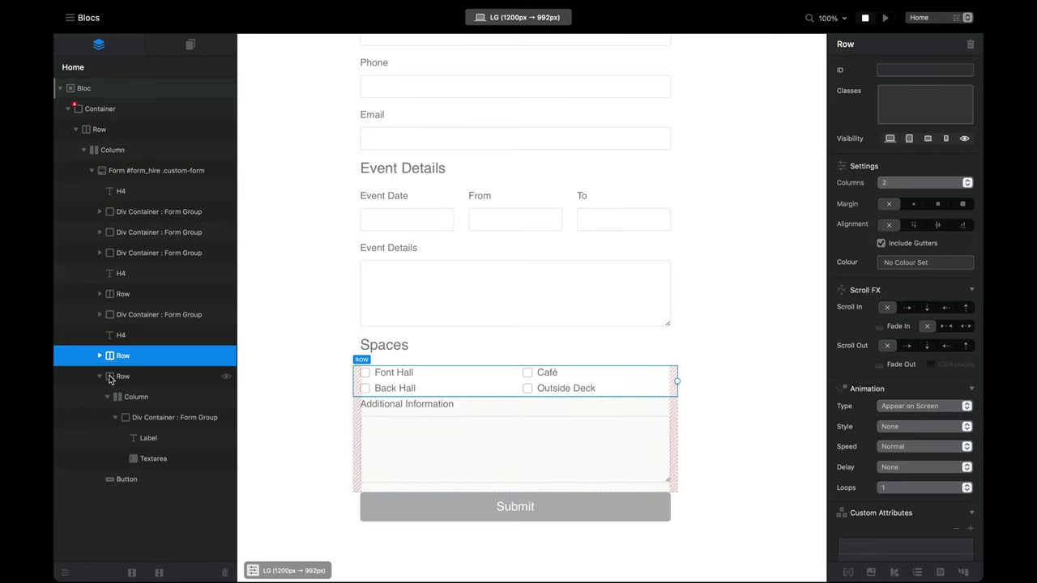
{"action": "left_click", "coordinate": [120, 419]}
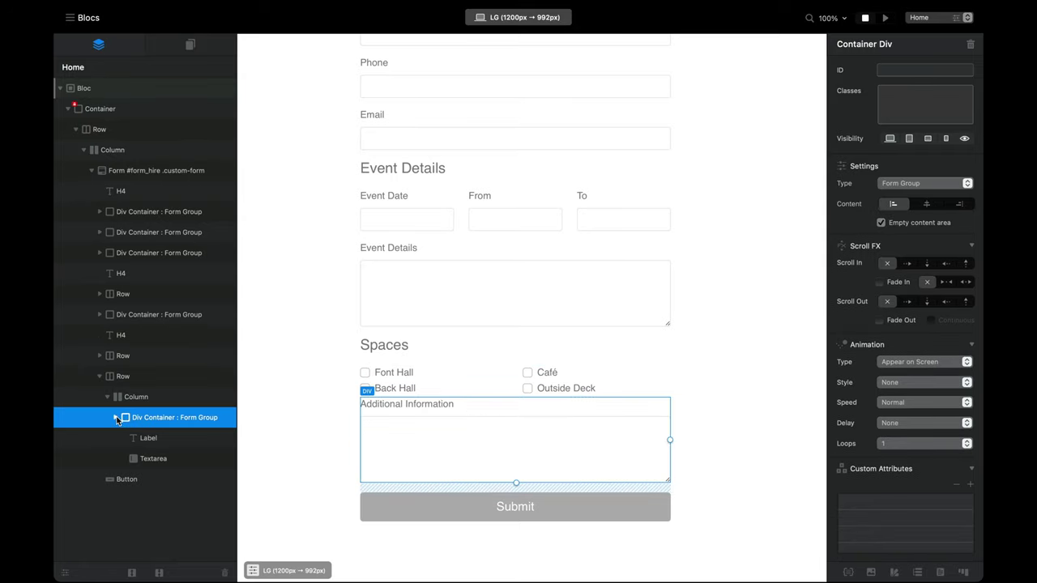
{"action": "left_click", "coordinate": [117, 418]}
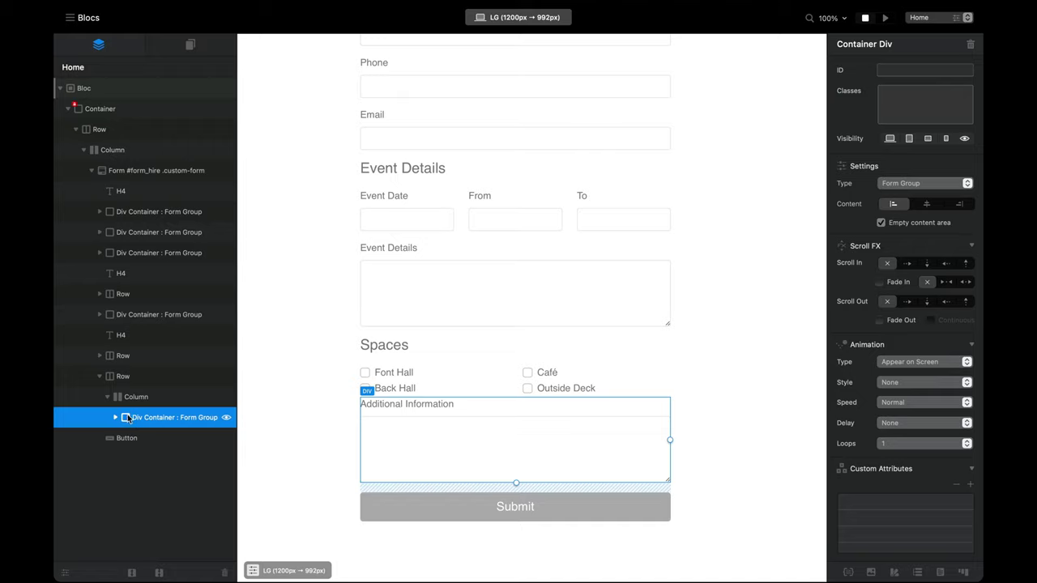
{"action": "left_click_drag", "start_coordinate": [127, 418], "coordinate": [102, 371]}
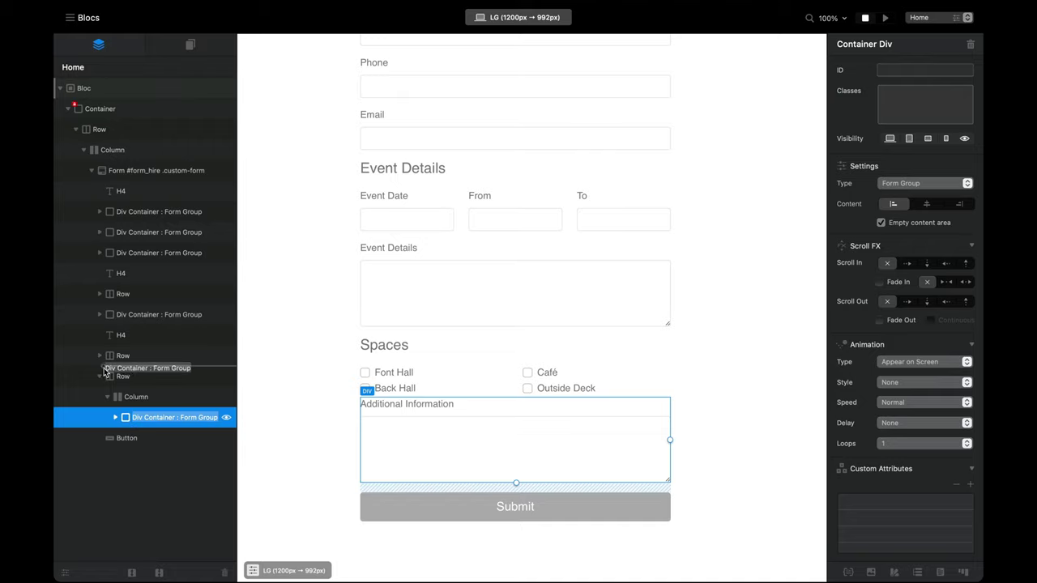
{"action": "left_click_drag", "start_coordinate": [104, 372], "coordinate": [103, 371]}
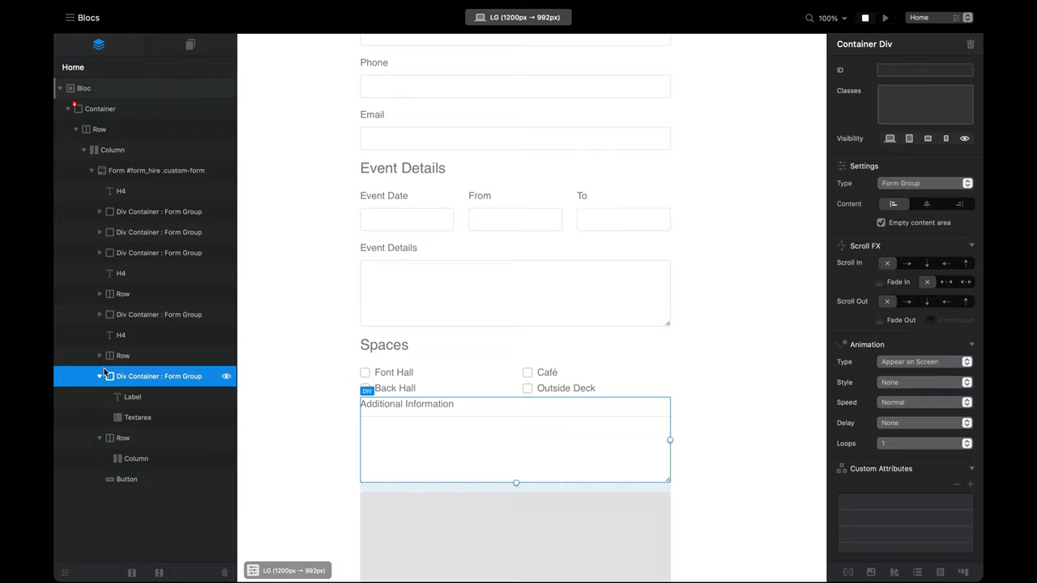
{"action": "left_click", "coordinate": [118, 442]}
{"action": "key", "text": "Delete"}
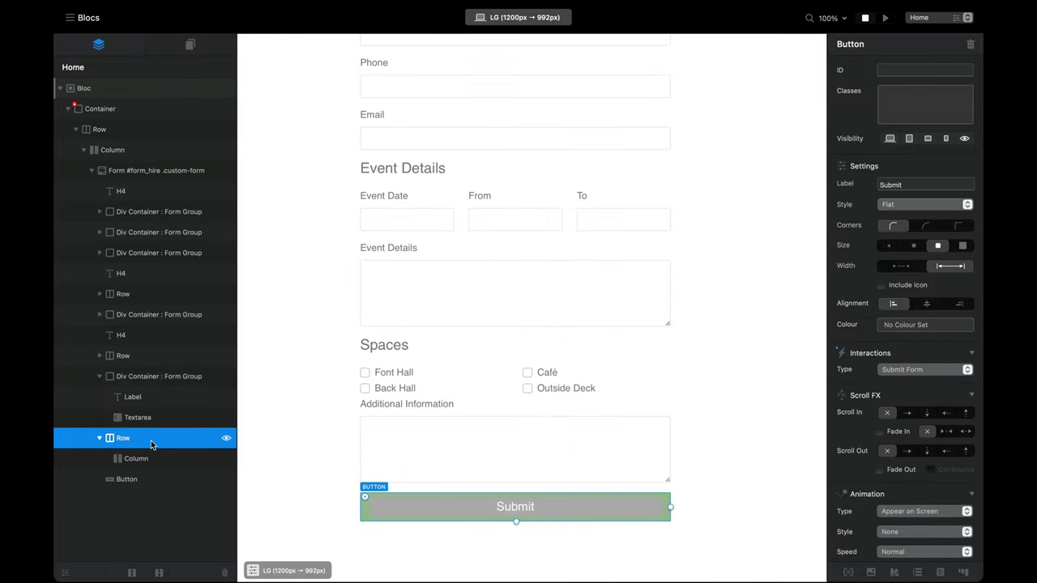
{"action": "left_click", "coordinate": [98, 376]}
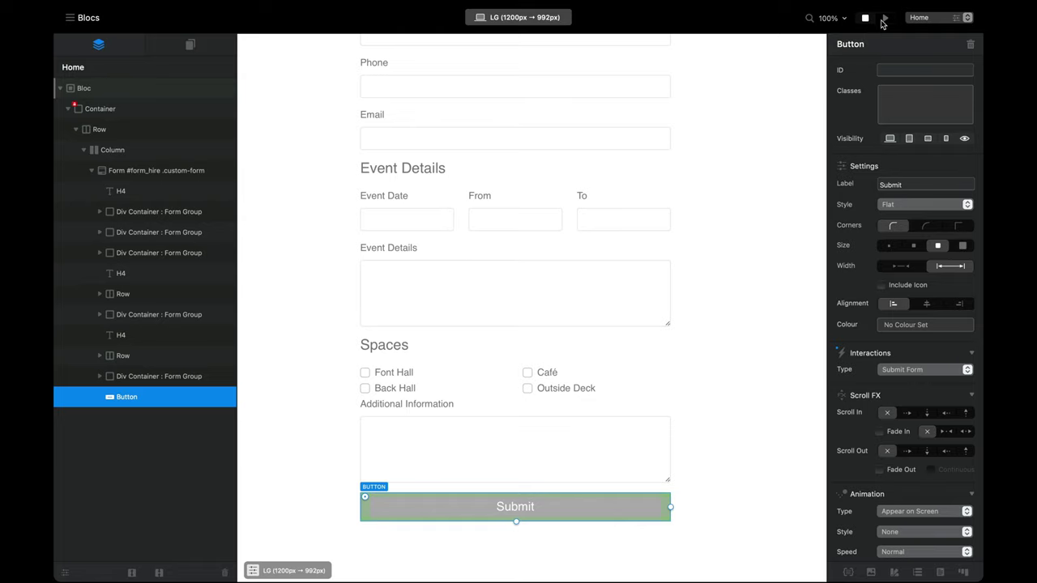
Step: Preview the form live, test the Additional Information text area, then return to the editor
{"action": "left_click", "coordinate": [885, 17]}
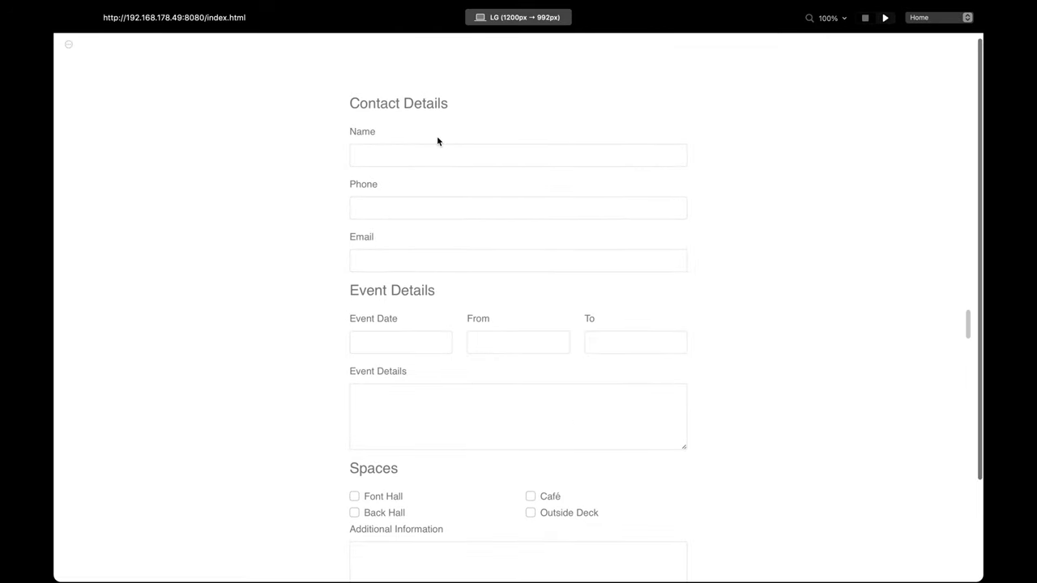
{"action": "scroll", "coordinate": [436, 141], "scroll_direction": "down", "scroll_amount": 3}
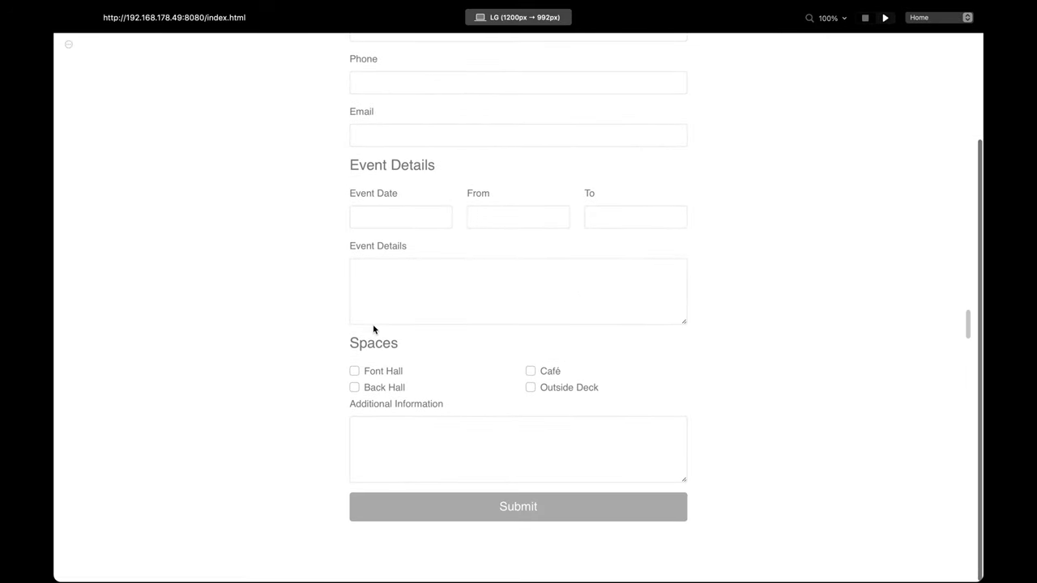
{"action": "left_click", "coordinate": [604, 445]}
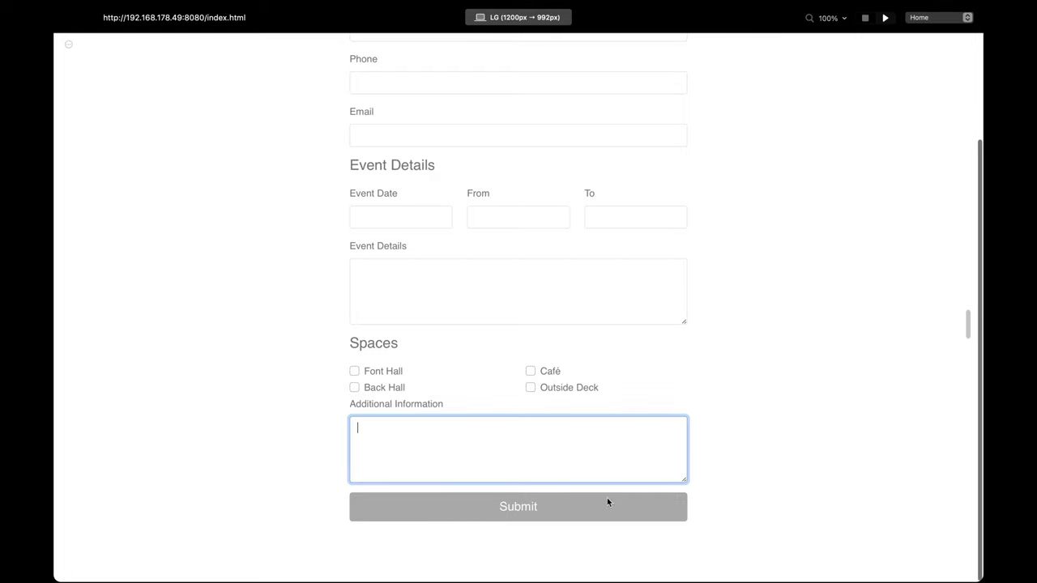
{"action": "scroll", "coordinate": [695, 488], "scroll_direction": "up", "scroll_amount": 3}
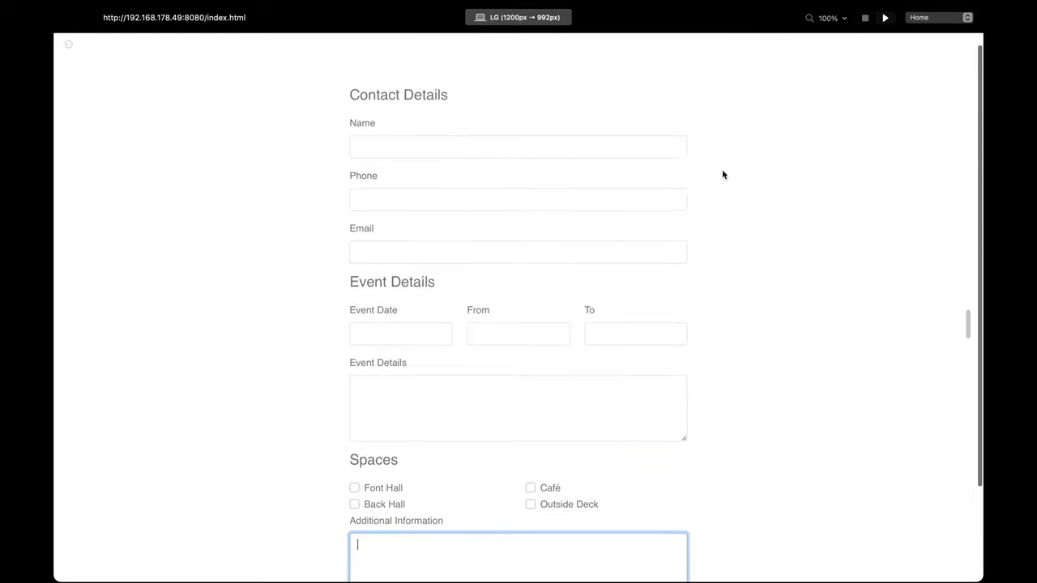
{"action": "scroll", "coordinate": [724, 174], "scroll_direction": "down", "scroll_amount": 2}
{"action": "scroll", "coordinate": [656, 180], "scroll_direction": "up", "scroll_amount": 1}
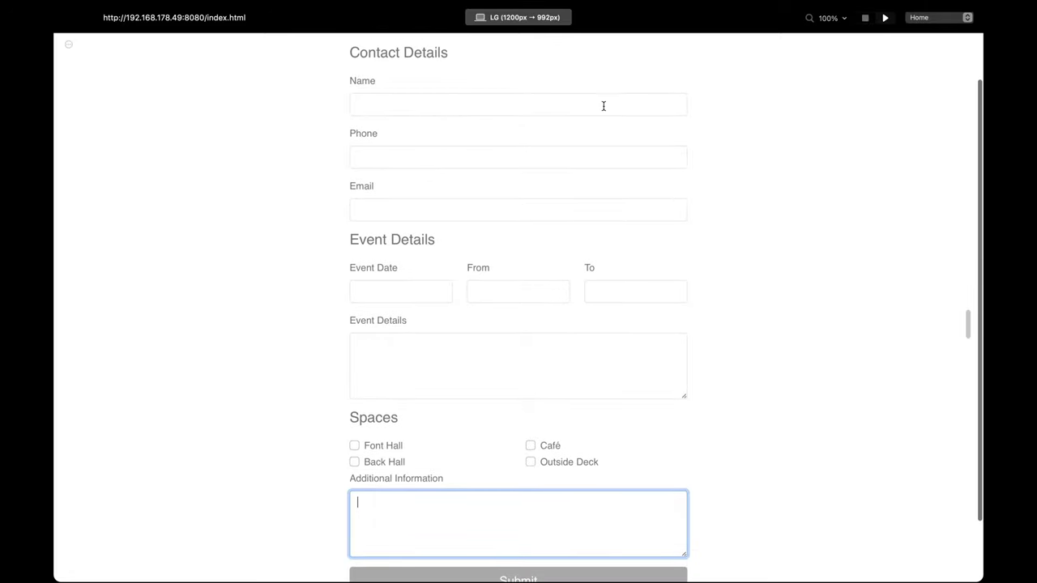
{"action": "scroll", "coordinate": [650, 332], "scroll_direction": "up", "scroll_amount": 3}
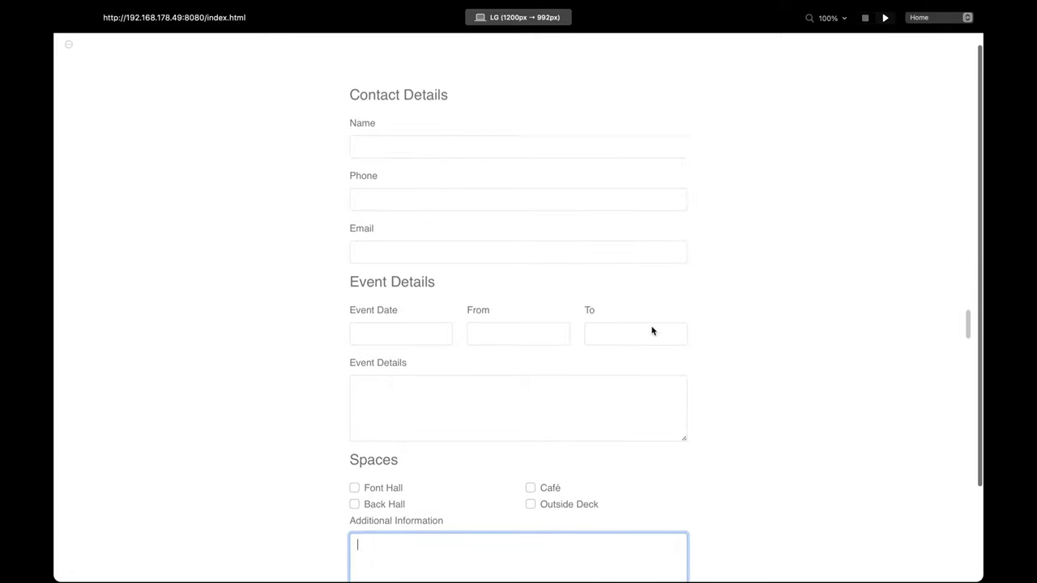
{"action": "left_click", "coordinate": [866, 18]}
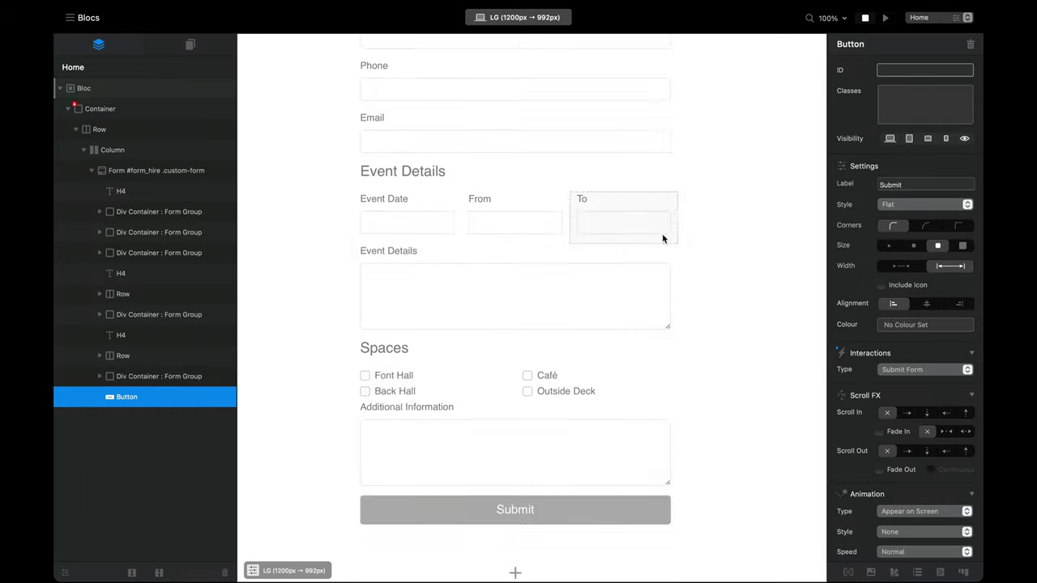
Step: With the Contact Details heading selected, create a 'custom-form h4' class, keeping its spaces
{"action": "scroll", "coordinate": [665, 236], "scroll_direction": "up", "scroll_amount": 5}
{"action": "left_click", "coordinate": [399, 116]}
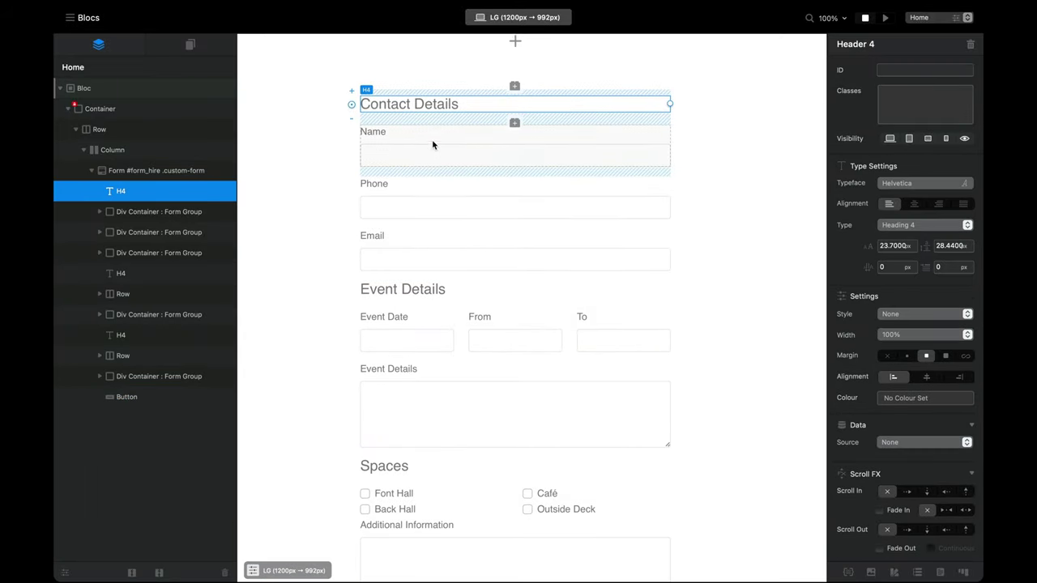
{"action": "left_click", "coordinate": [847, 575]}
{"action": "left_click_drag", "start_coordinate": [818, 173], "coordinate": [803, 205]}
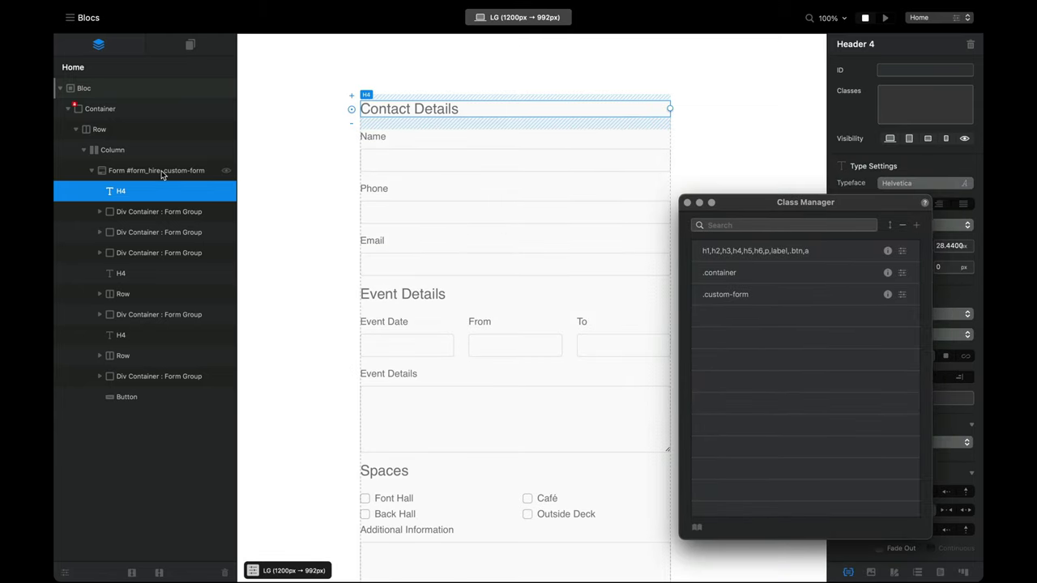
{"action": "left_click", "coordinate": [918, 226]}
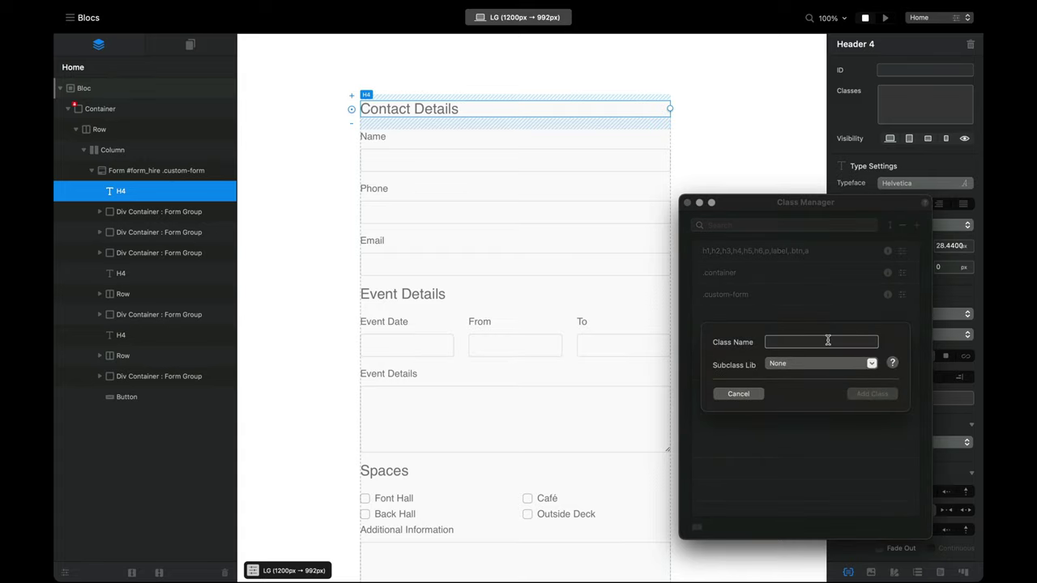
{"action": "type", "text": "custom-"}
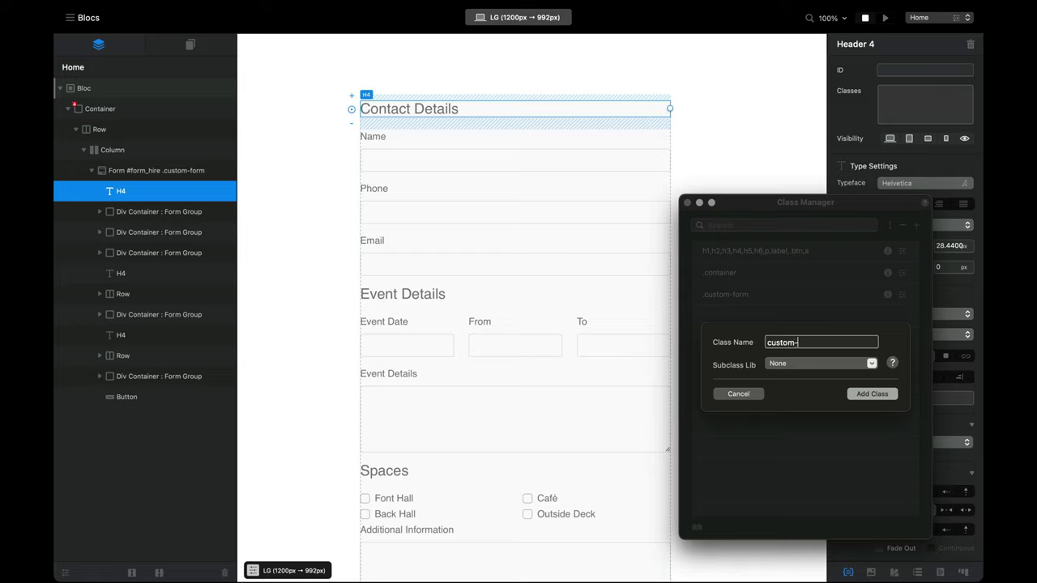
{"action": "type", "text": "form h4"}
{"action": "key", "text": "Return"}
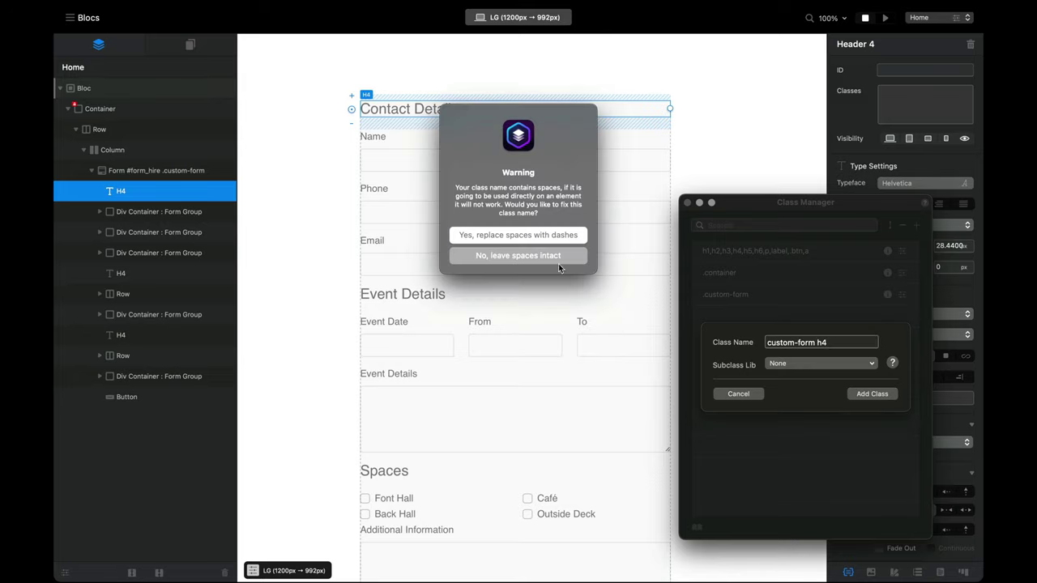
{"action": "left_click", "coordinate": [555, 255]}
Step: Style the custom-form h4 class with 1.4 rem size, fully opaque black colour and bold weight
{"action": "double_click", "coordinate": [783, 317]}
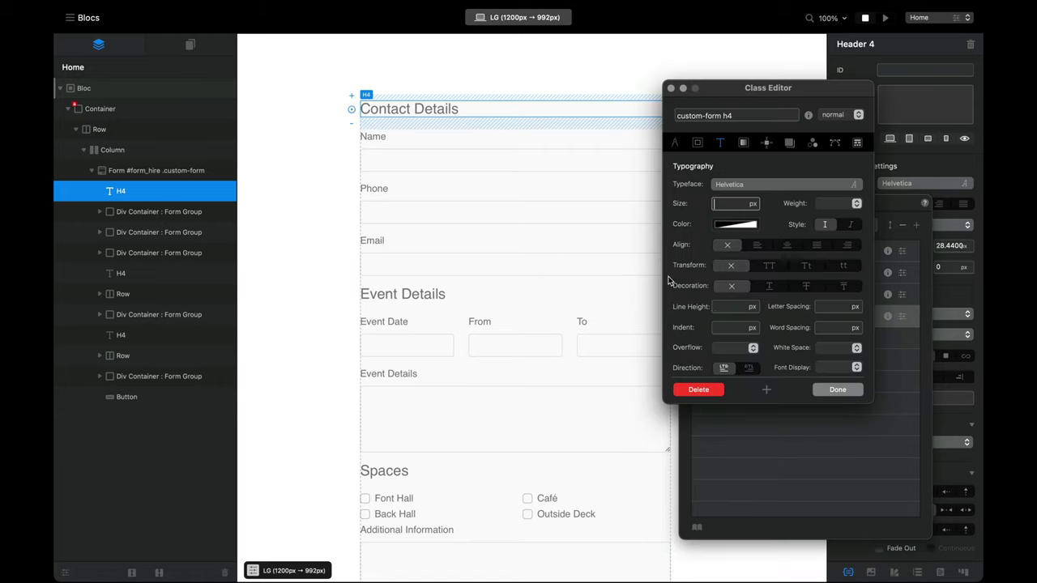
{"action": "left_click", "coordinate": [754, 204]}
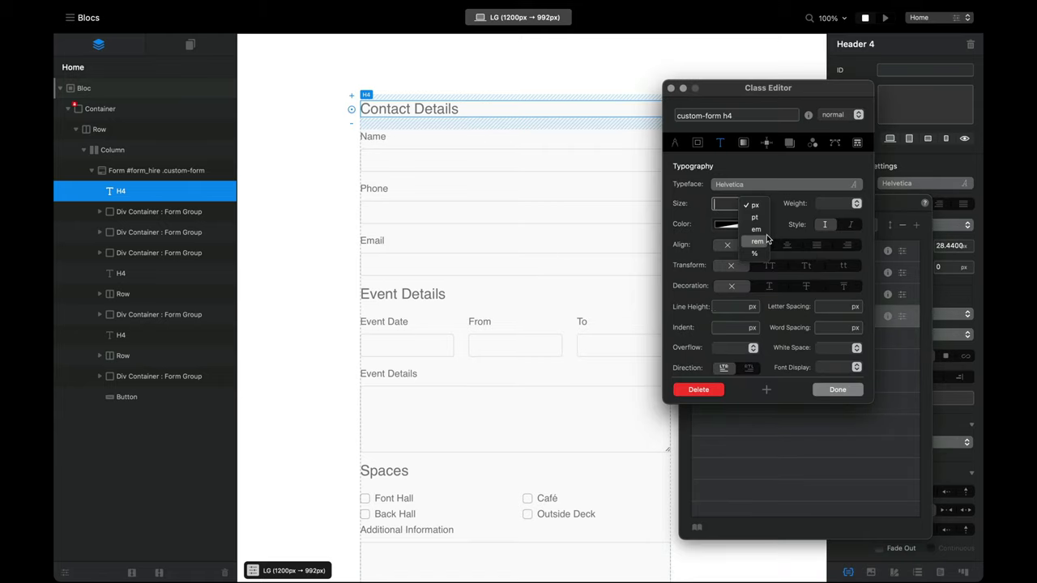
{"action": "left_click", "coordinate": [762, 240]}
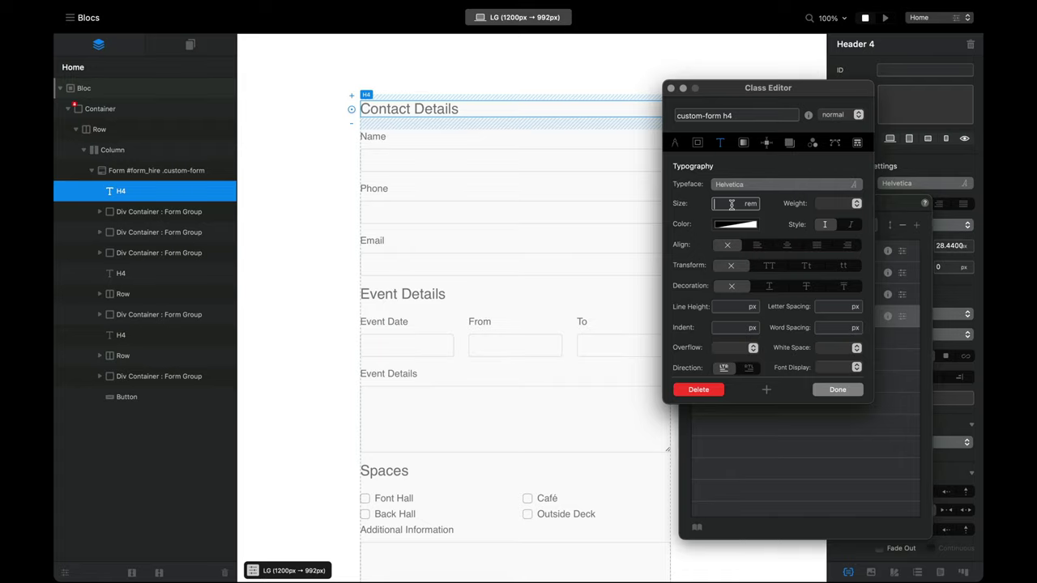
{"action": "left_click", "coordinate": [731, 204]}
{"action": "type", "text": "1"}
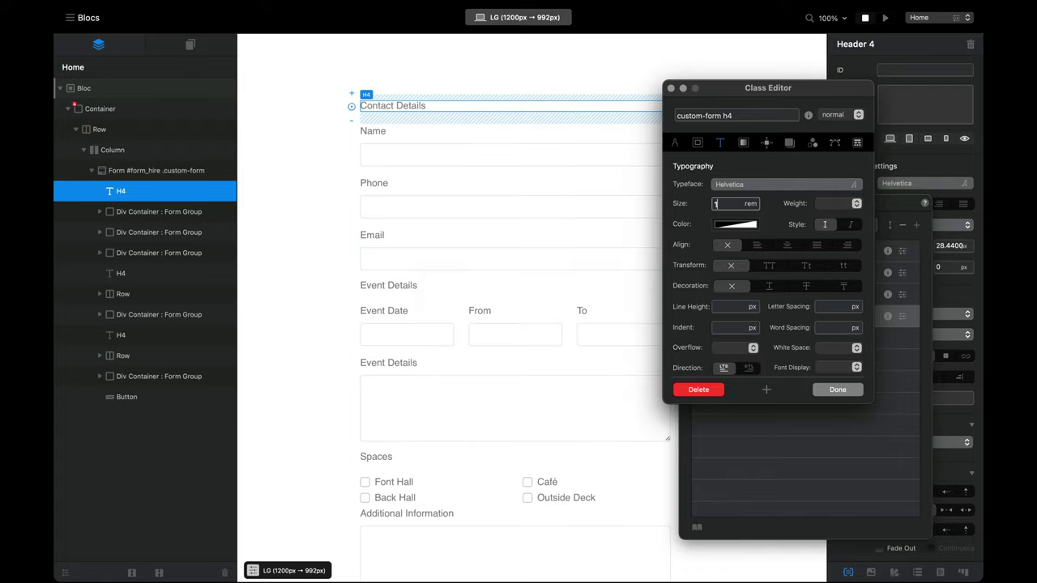
{"action": "type", "text": ".4"}
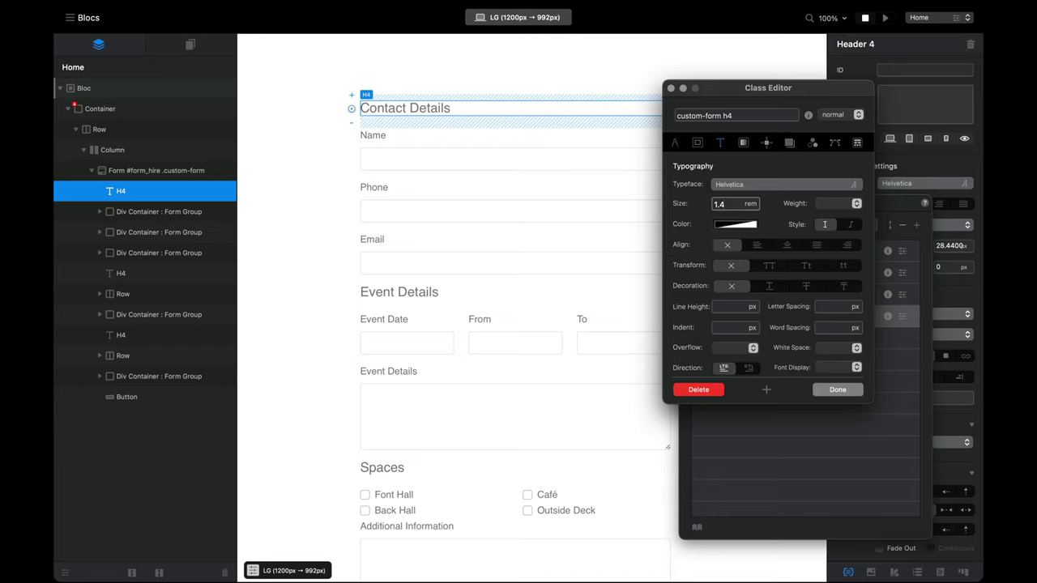
{"action": "left_click", "coordinate": [755, 227]}
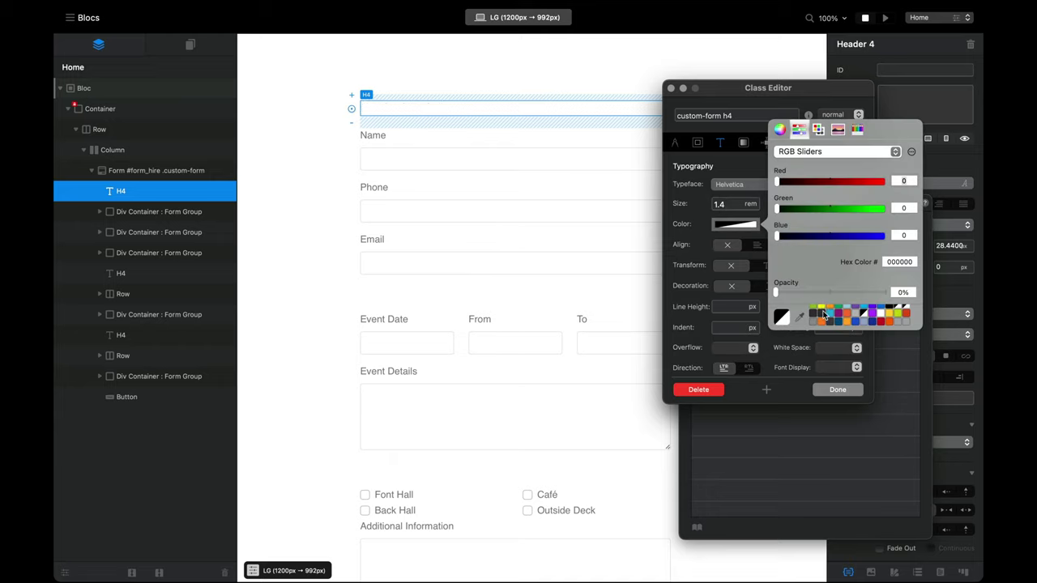
{"action": "left_click_drag", "start_coordinate": [831, 294], "coordinate": [906, 299]}
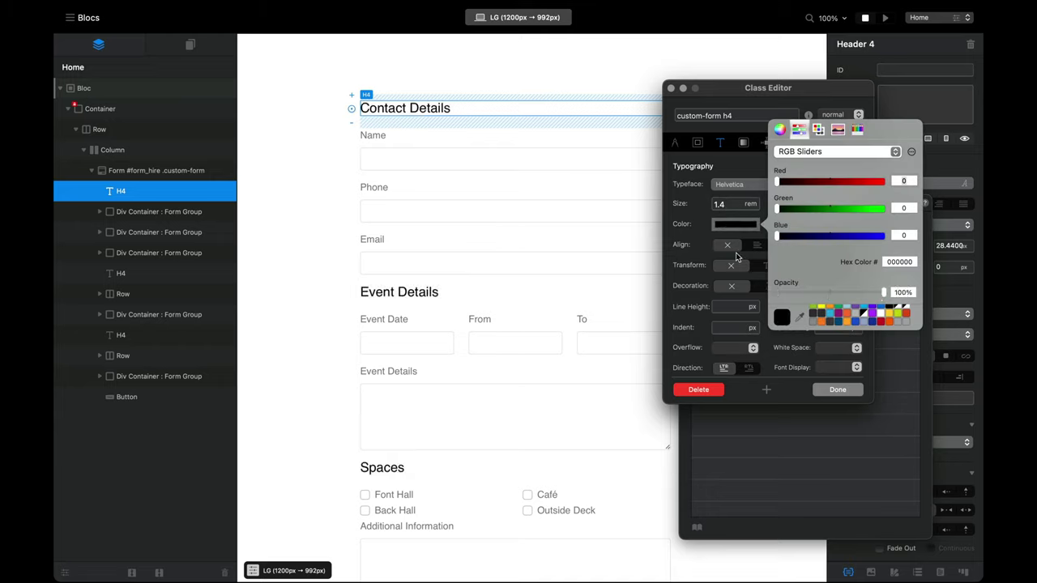
{"action": "left_click", "coordinate": [691, 234]}
{"action": "left_click", "coordinate": [850, 207]}
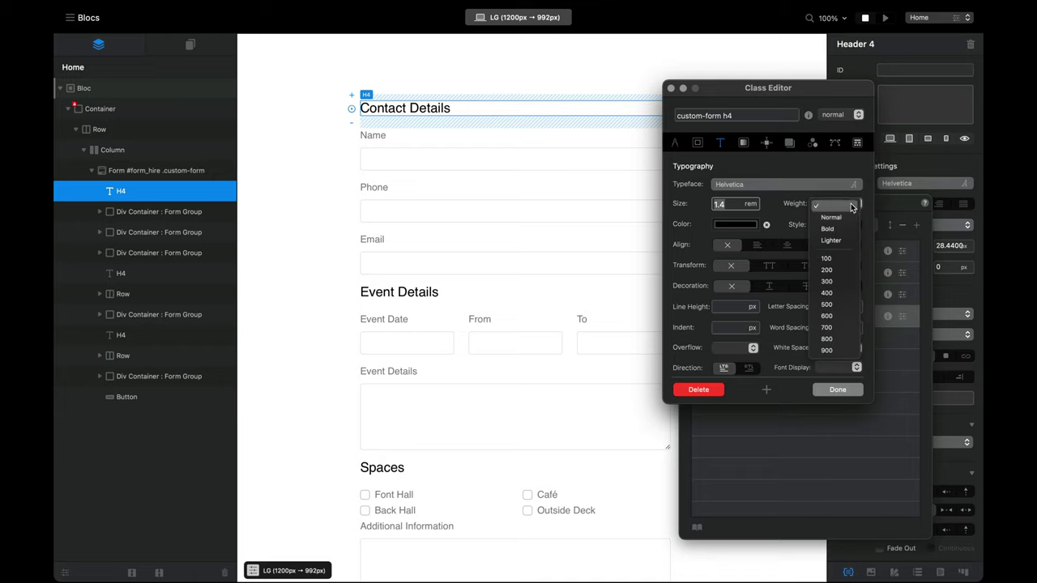
{"action": "left_click", "coordinate": [842, 228]}
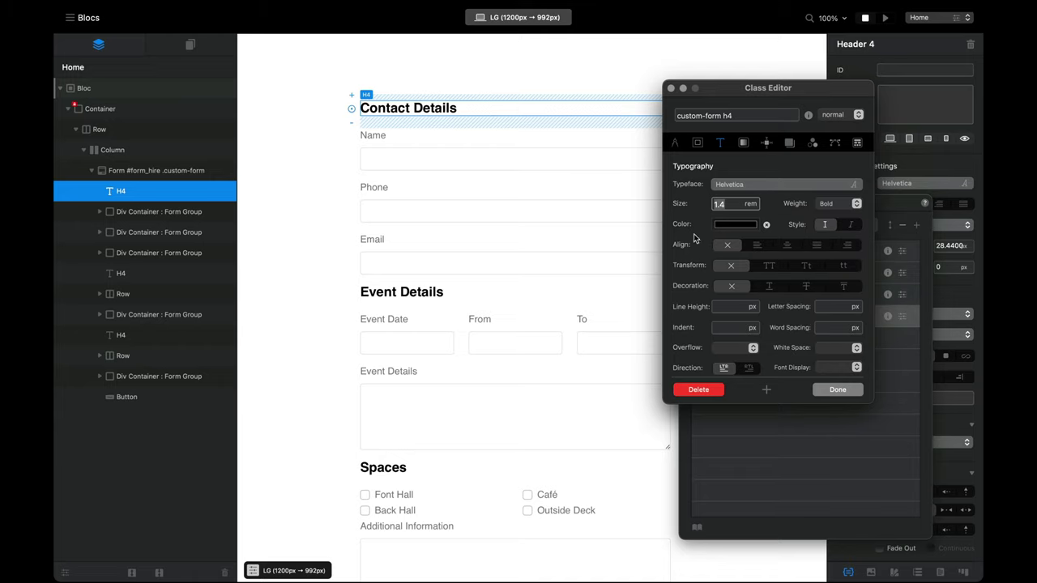
{"action": "left_click", "coordinate": [698, 143]}
Step: Give the heading class a 1.5 rem top margin and 0.75 rem bottom margin, then close it
{"action": "left_click", "coordinate": [735, 191]}
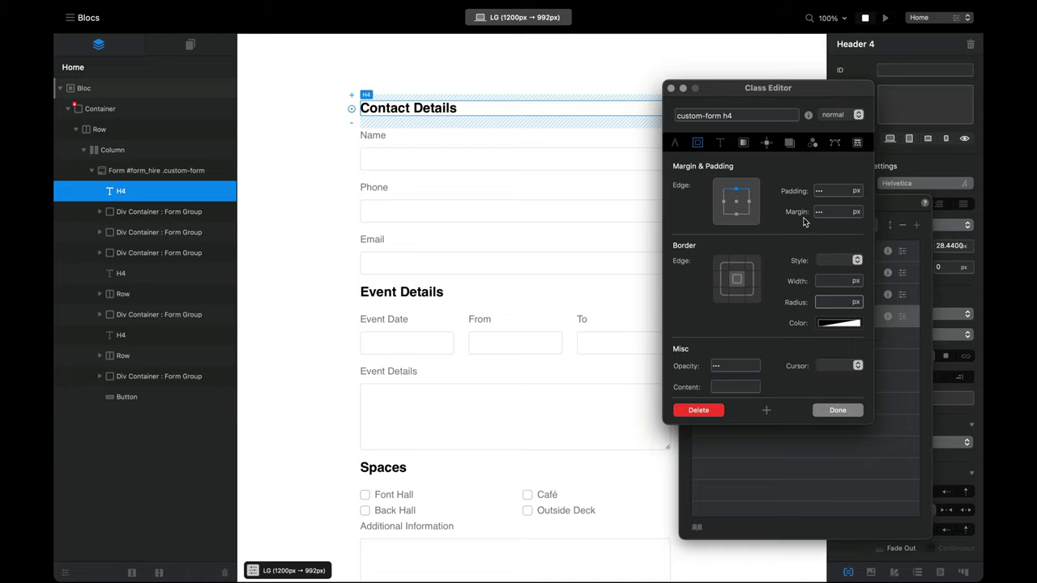
{"action": "left_click", "coordinate": [855, 213]}
{"action": "left_click", "coordinate": [861, 236]}
{"action": "left_click", "coordinate": [826, 211]}
{"action": "type", "text": "1.5"}
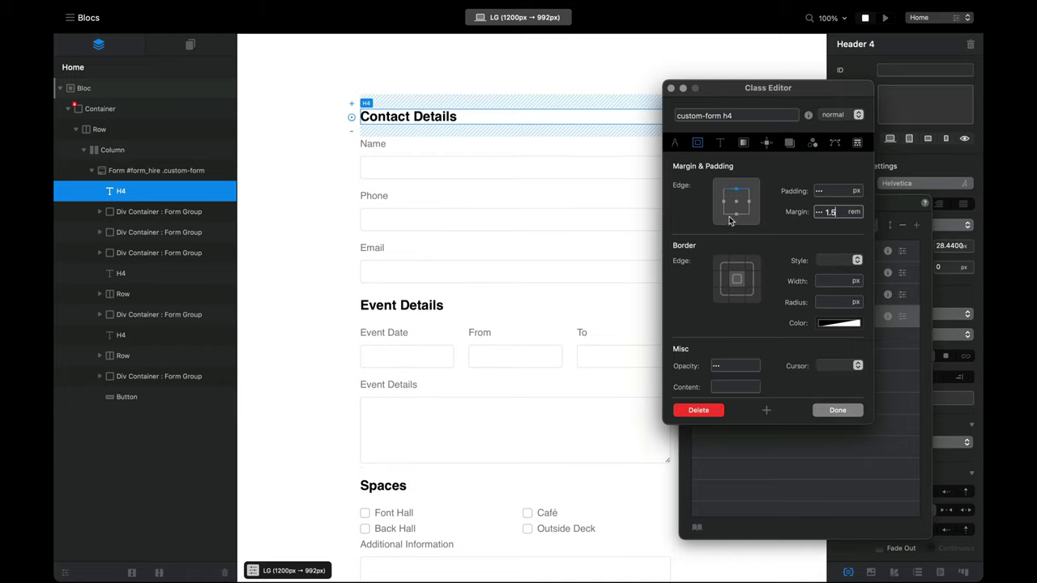
{"action": "left_click", "coordinate": [734, 214]}
{"action": "left_click", "coordinate": [831, 213]}
{"action": "type", "text": "0.75"}
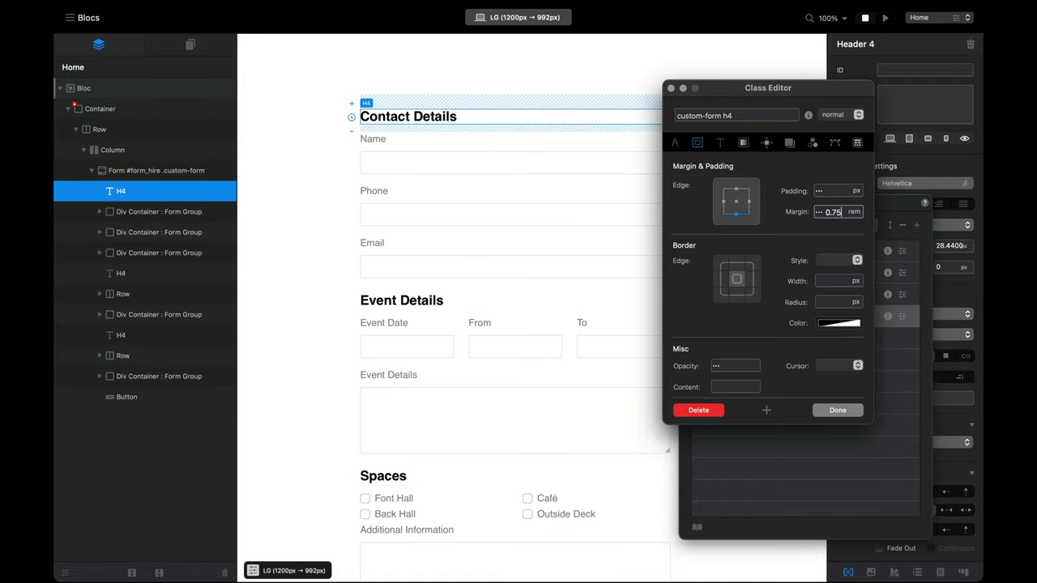
{"action": "left_click", "coordinate": [839, 411]}
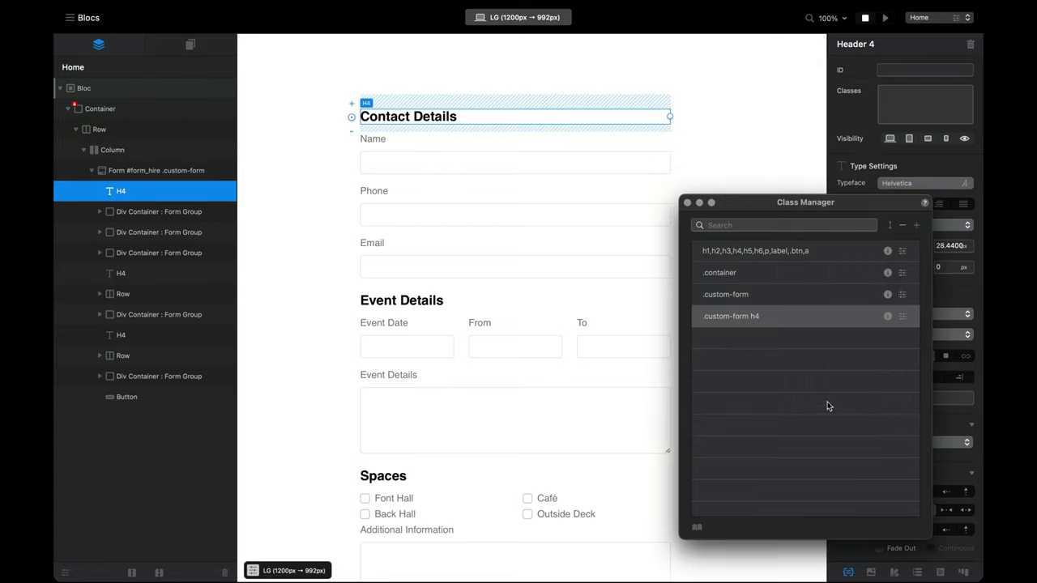
{"action": "left_click", "coordinate": [885, 18]}
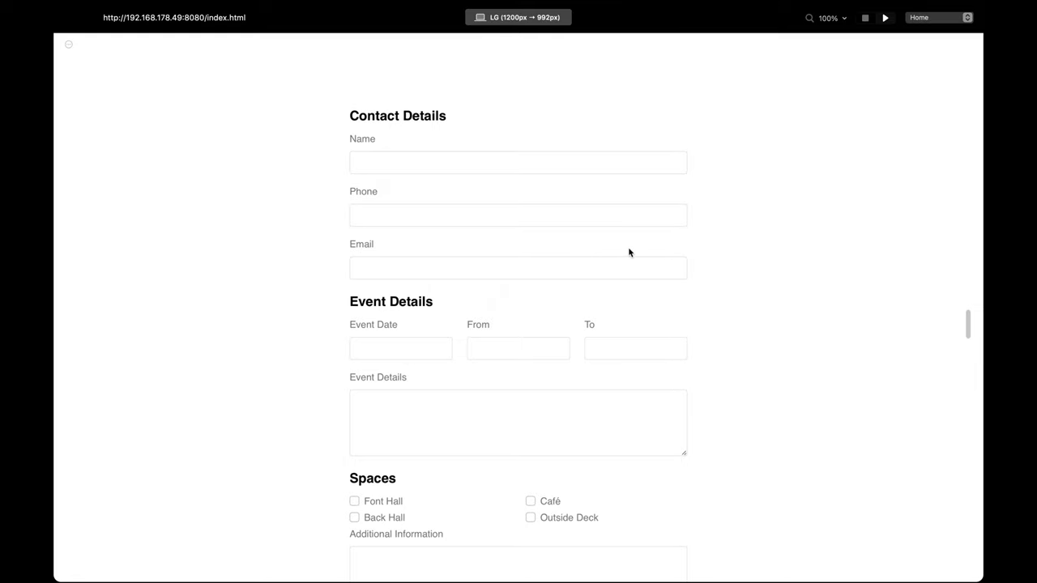
{"action": "key", "text": "super+alt+i"}
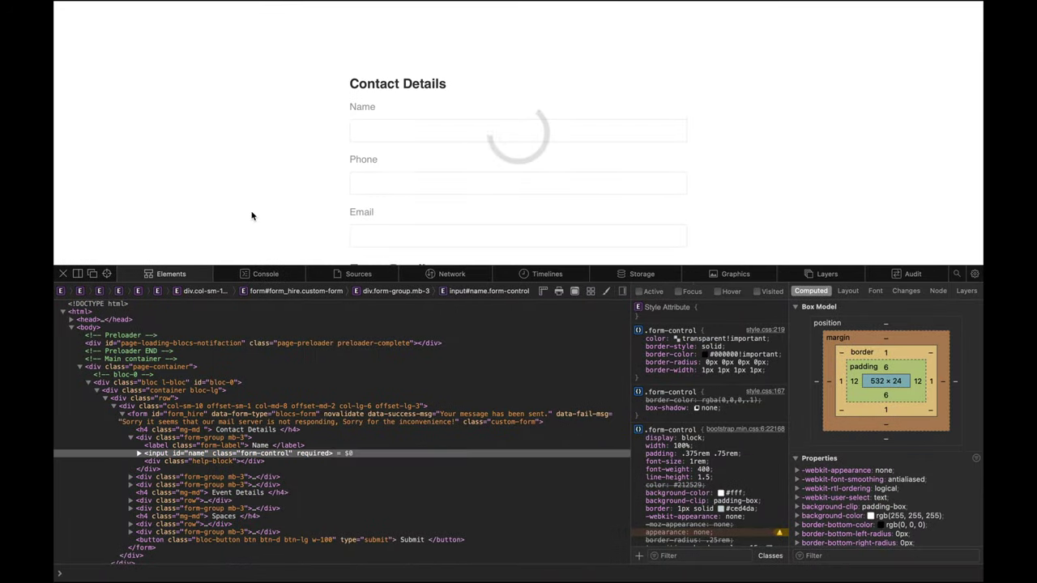
{"action": "left_click", "coordinate": [62, 274]}
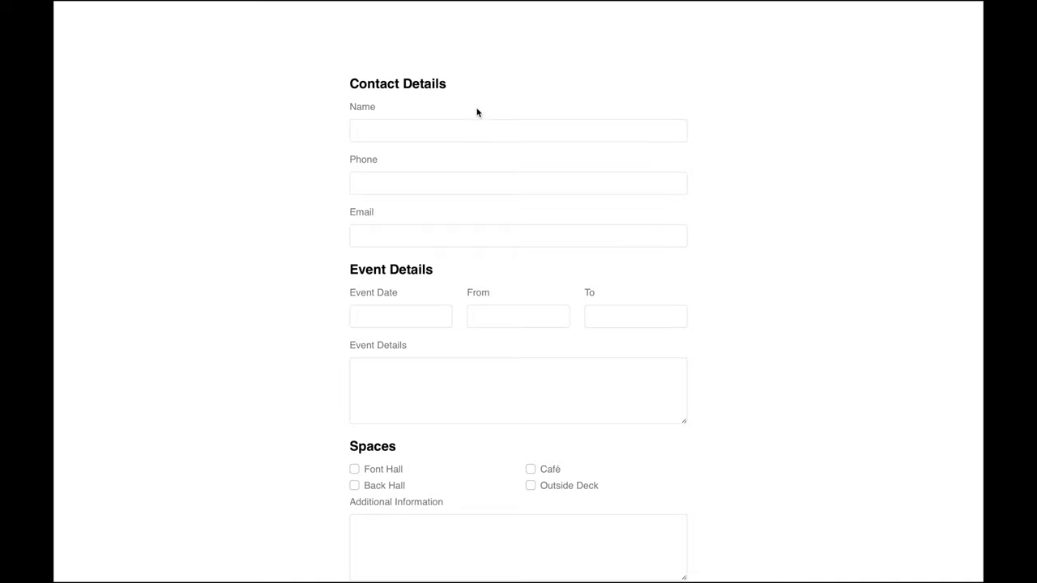
{"action": "right_click", "coordinate": [360, 133]}
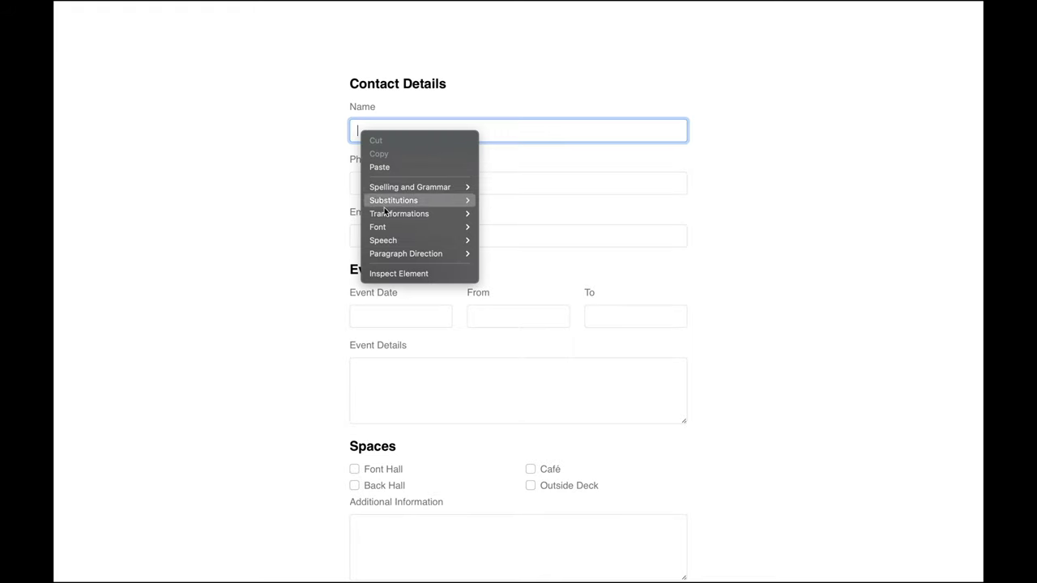
{"action": "left_click", "coordinate": [407, 274]}
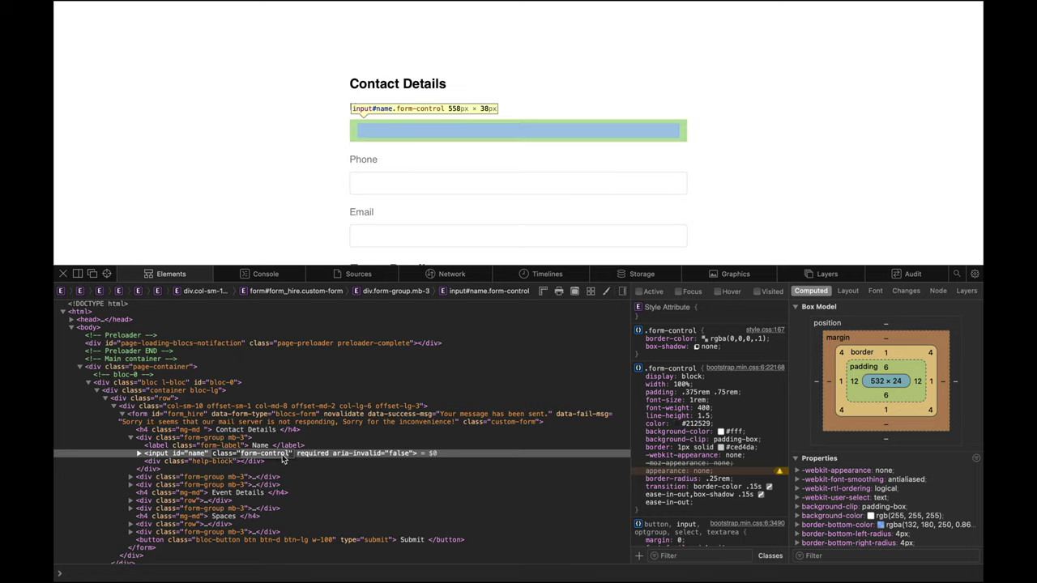
{"action": "key", "text": "alt+super+i"}
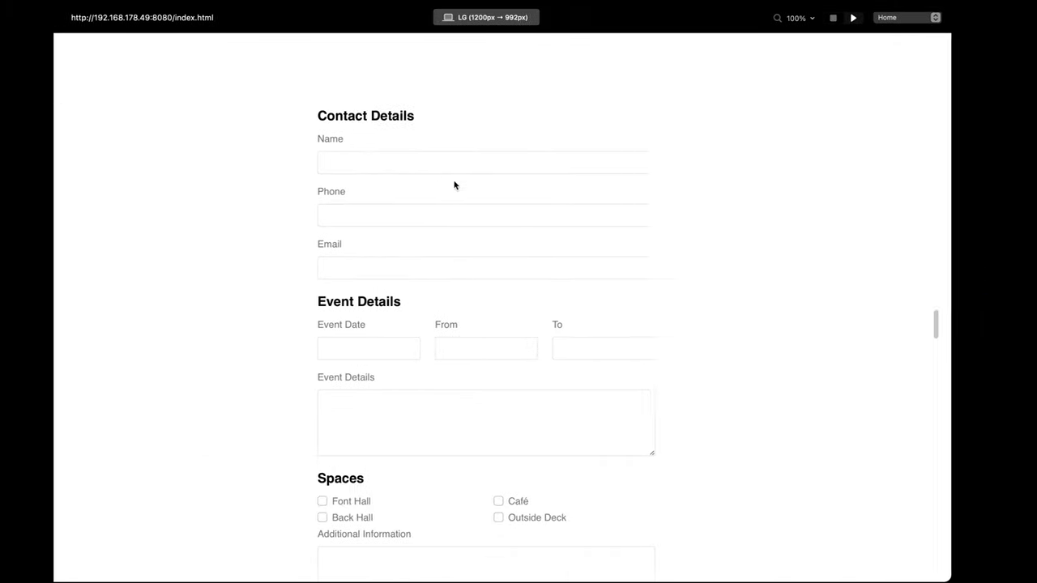
Step: Leave the preview and add a new 'form-control' class in the Class Manager
{"action": "left_click", "coordinate": [867, 17]}
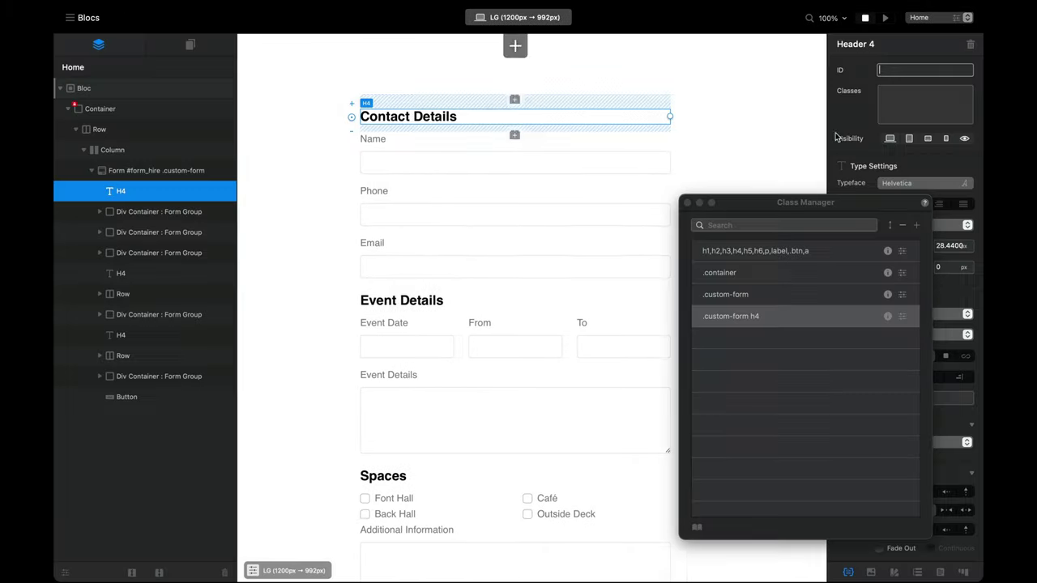
{"action": "left_click", "coordinate": [916, 225]}
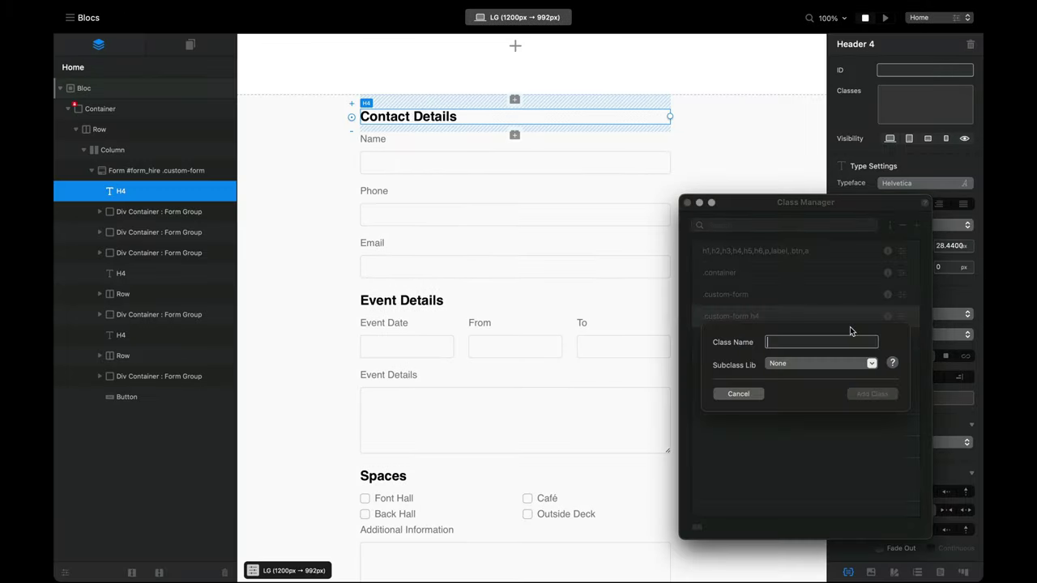
{"action": "type", "text": "form-co"}
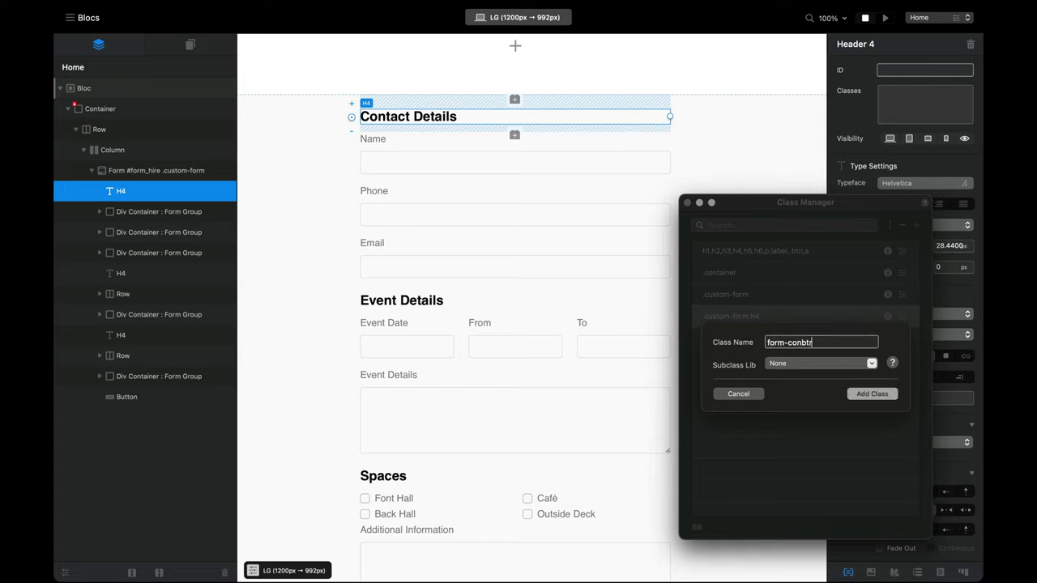
{"action": "type", "text": "ntrol"}
{"action": "key", "text": "Return"}
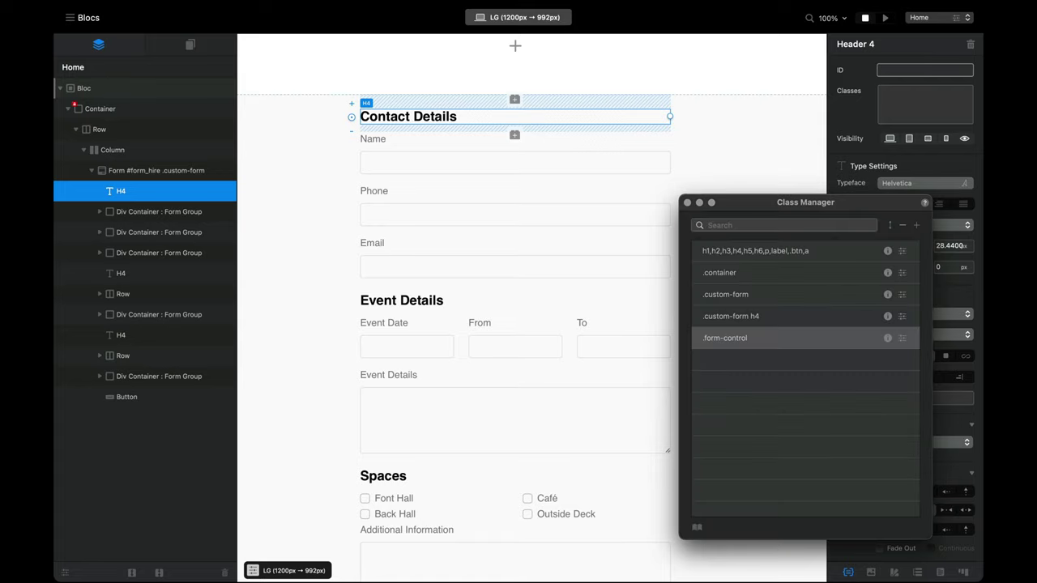
Step: Give the form-control class a solid, fully opaque black border 1 px wide
{"action": "double_click", "coordinate": [784, 342]}
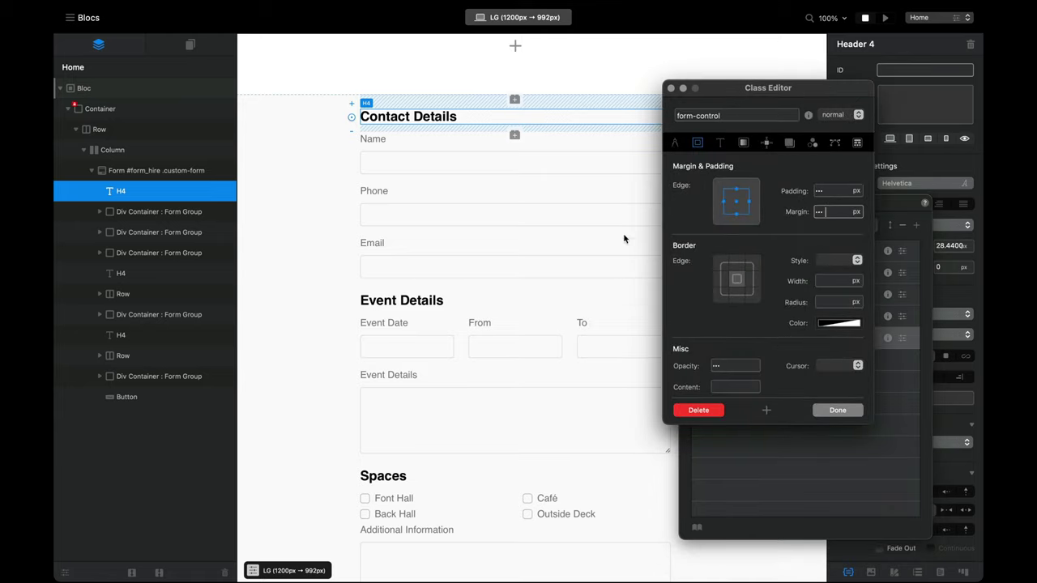
{"action": "left_click", "coordinate": [835, 260]}
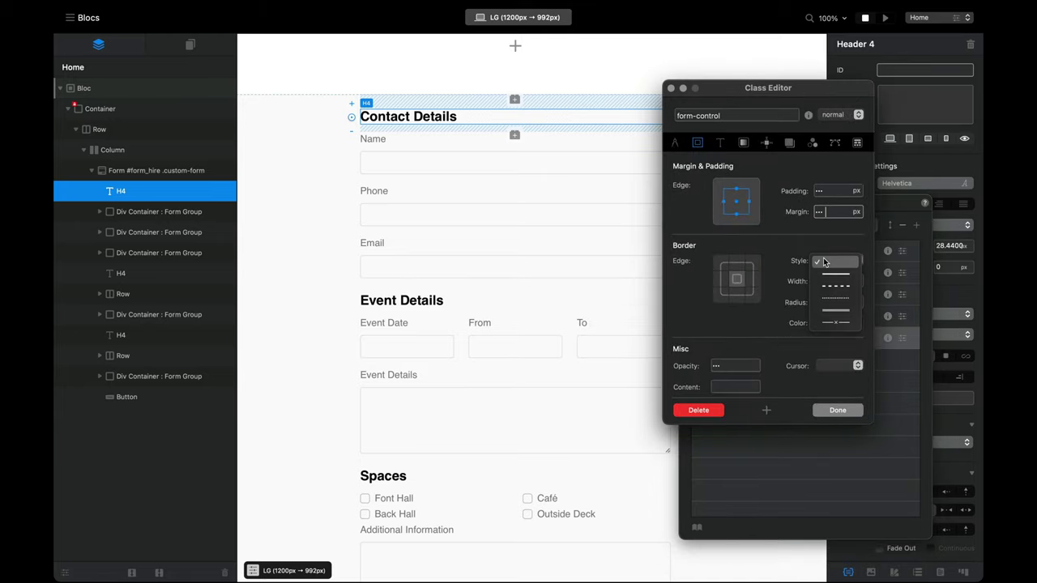
{"action": "left_click", "coordinate": [835, 272]}
{"action": "left_click", "coordinate": [830, 281]}
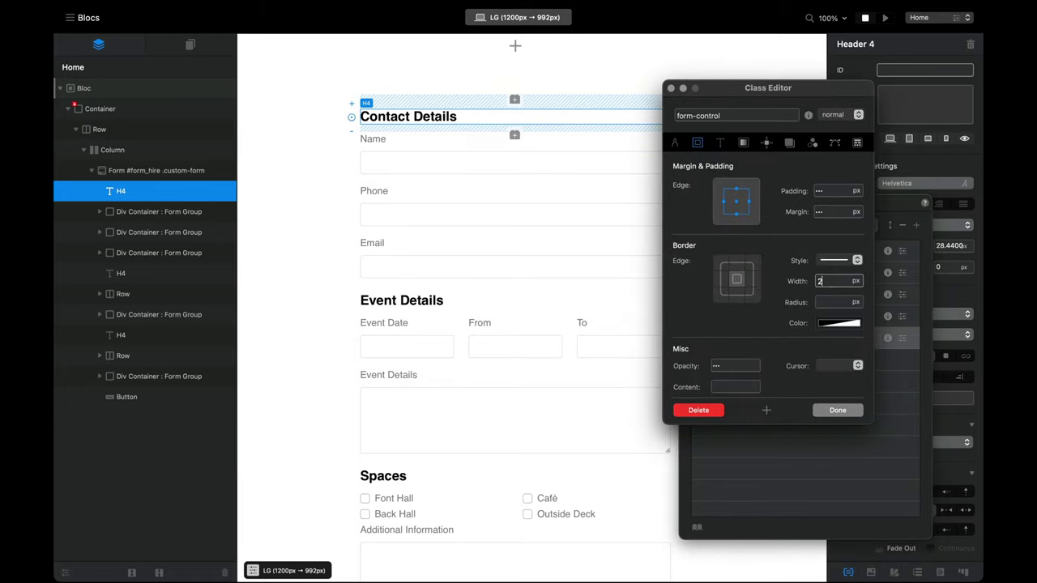
{"action": "left_click", "coordinate": [838, 323]}
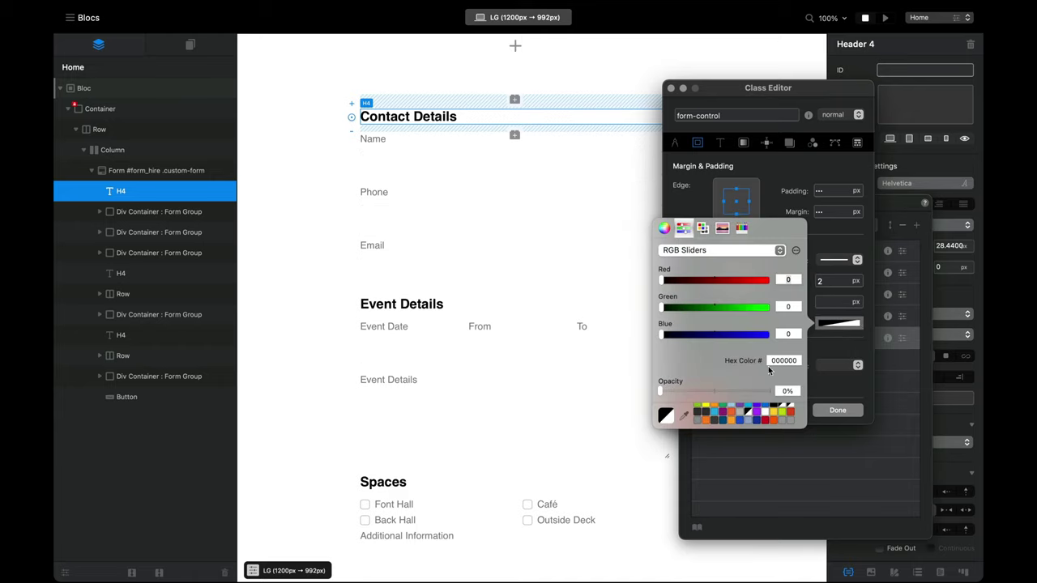
{"action": "left_click_drag", "start_coordinate": [747, 389], "coordinate": [774, 392]}
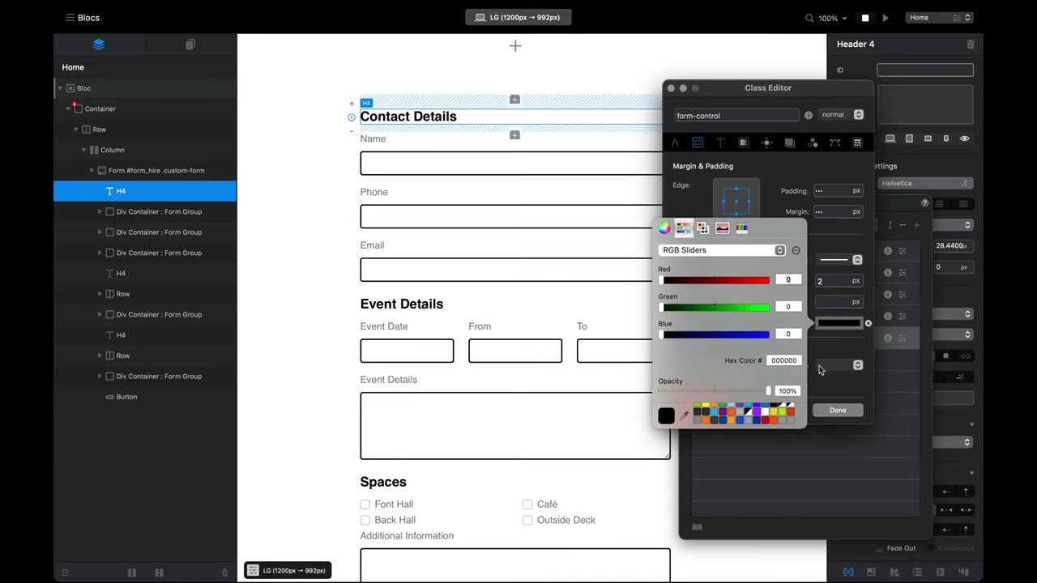
{"action": "left_click", "coordinate": [837, 302]}
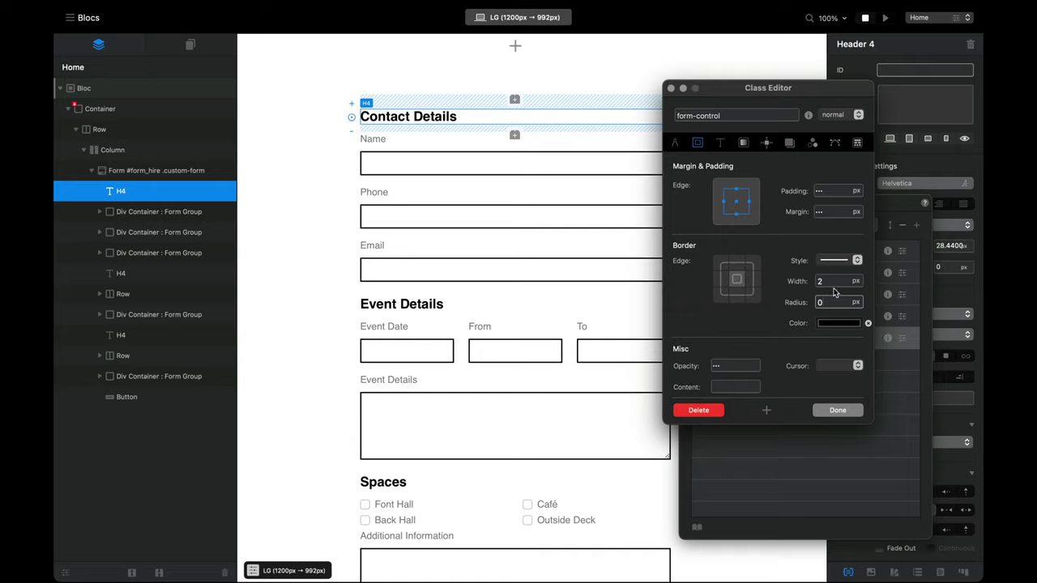
{"action": "double_click", "coordinate": [825, 281]}
{"action": "type", "text": "1"}
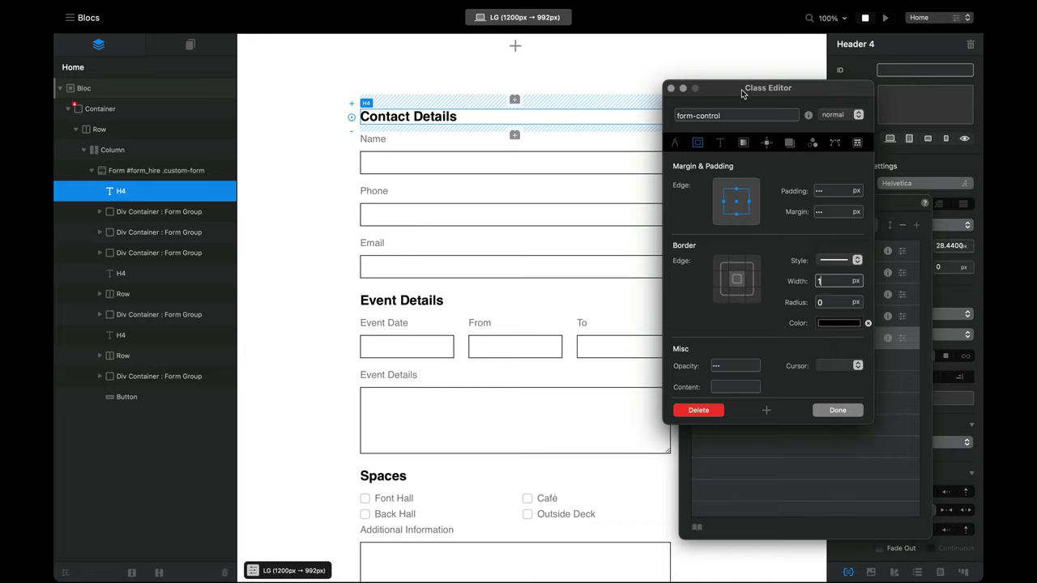
Step: Switch the field borders to dashed and check them in the preview
{"action": "left_click_drag", "start_coordinate": [743, 95], "coordinate": [784, 103]}
{"action": "left_click", "coordinate": [886, 266]}
{"action": "left_click", "coordinate": [888, 278]}
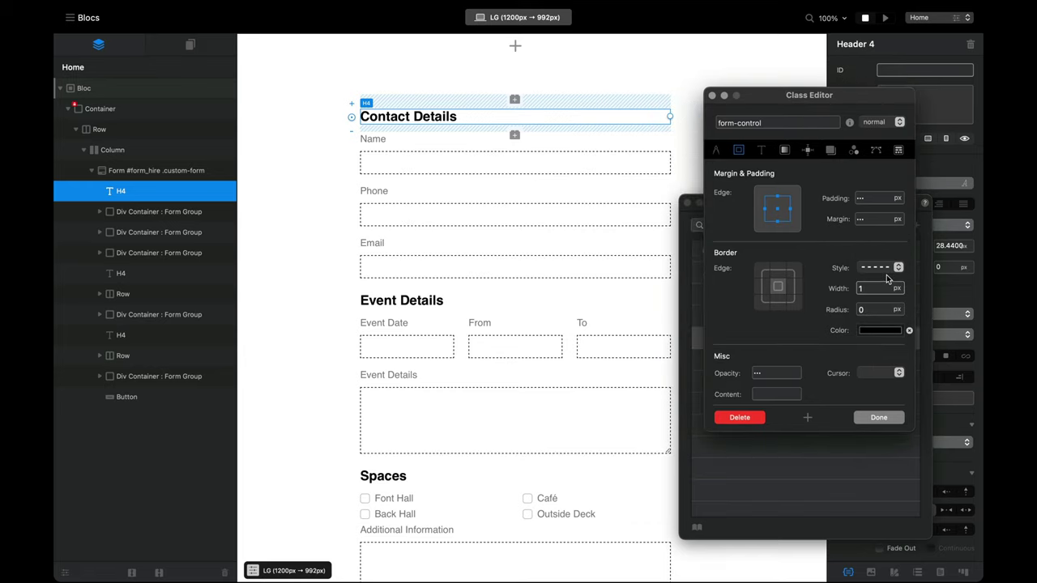
{"action": "left_click", "coordinate": [885, 17]}
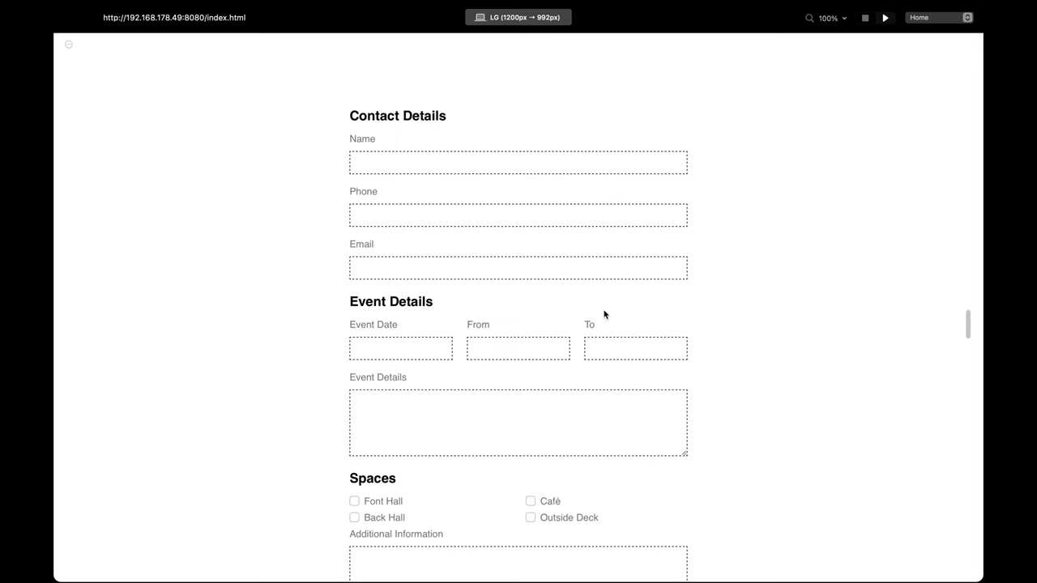
{"action": "key", "text": "ctrl+Left"}
{"action": "key", "text": "ctrl+Right"}
{"action": "left_click", "coordinate": [867, 17]}
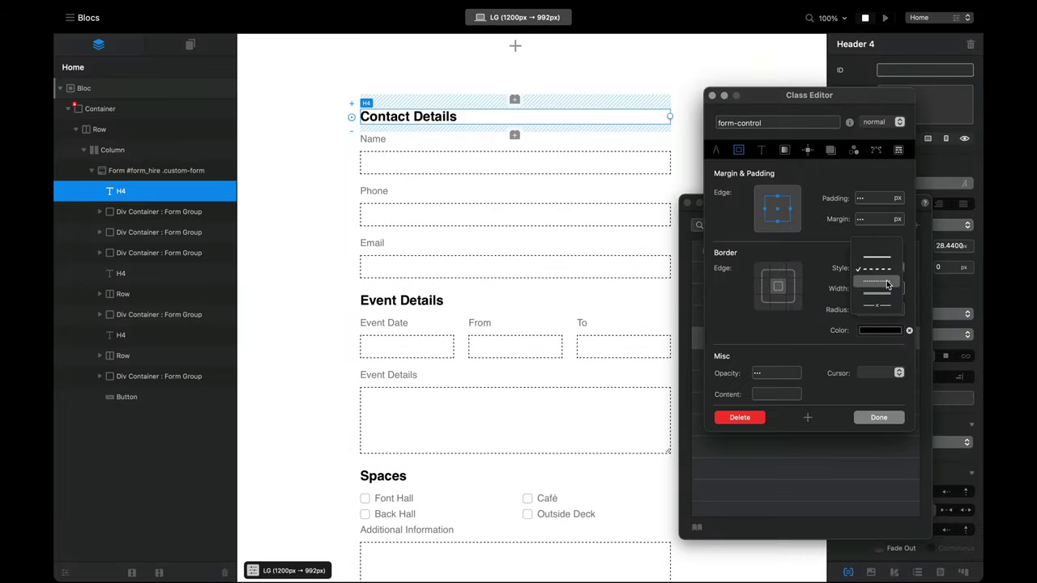
Step: Try dotted 2 px borders, then limit the border to the bottom edge only
{"action": "left_click", "coordinate": [888, 283]}
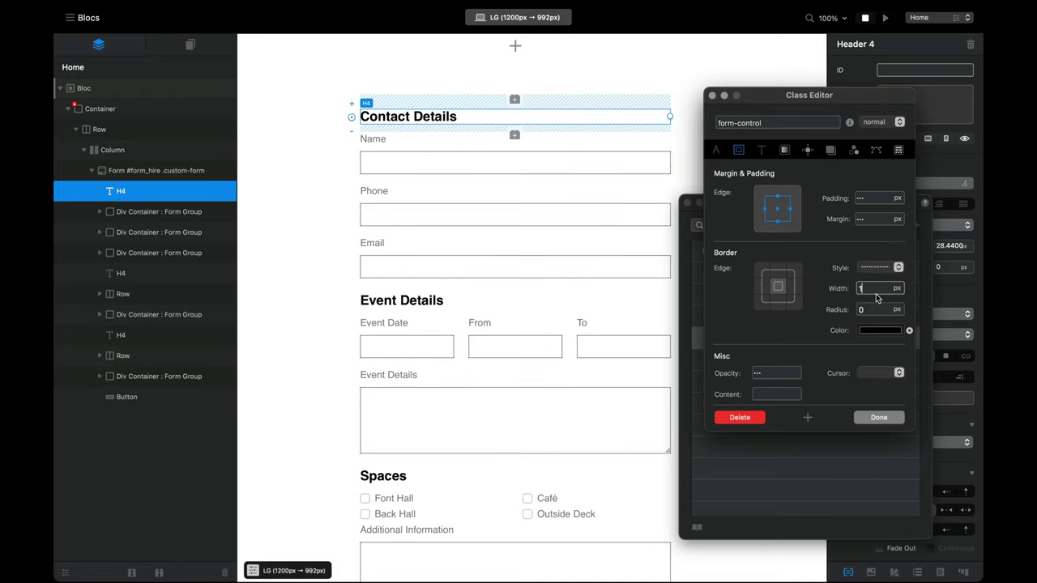
{"action": "type", "text": "2"}
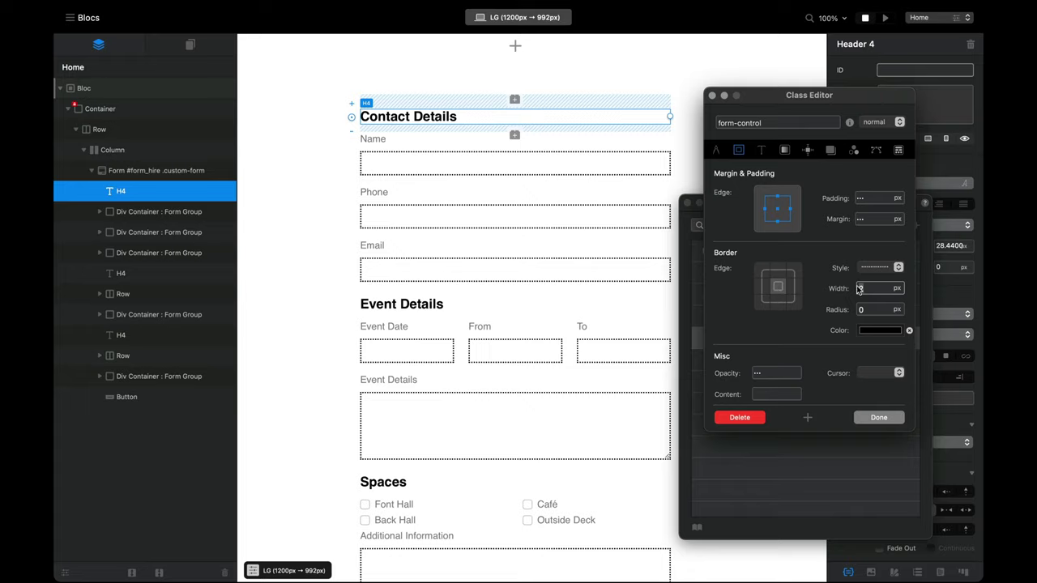
{"action": "double_click", "coordinate": [872, 289]}
{"action": "type", "text": "0"}
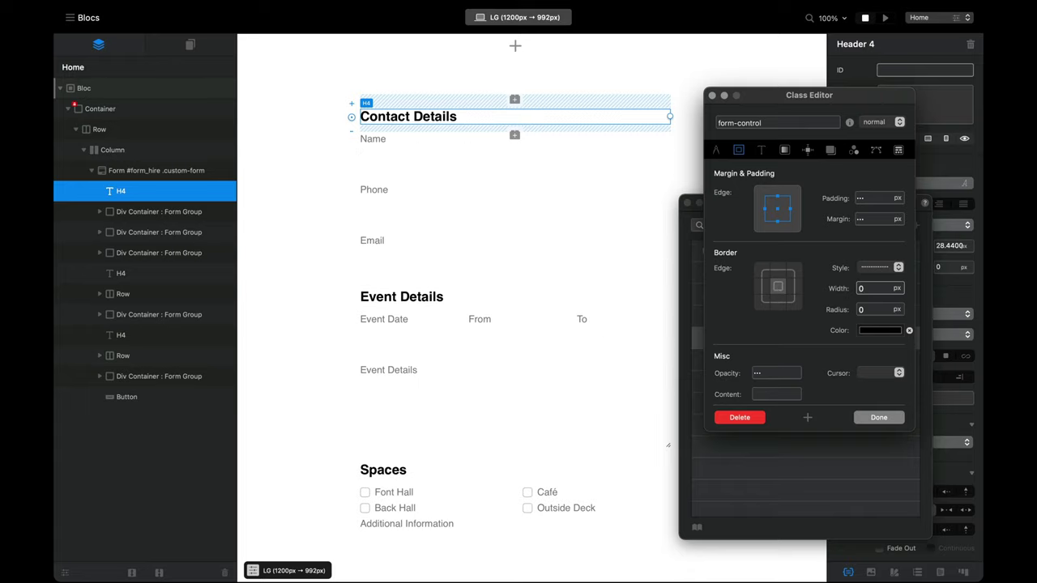
{"action": "left_click", "coordinate": [779, 305]}
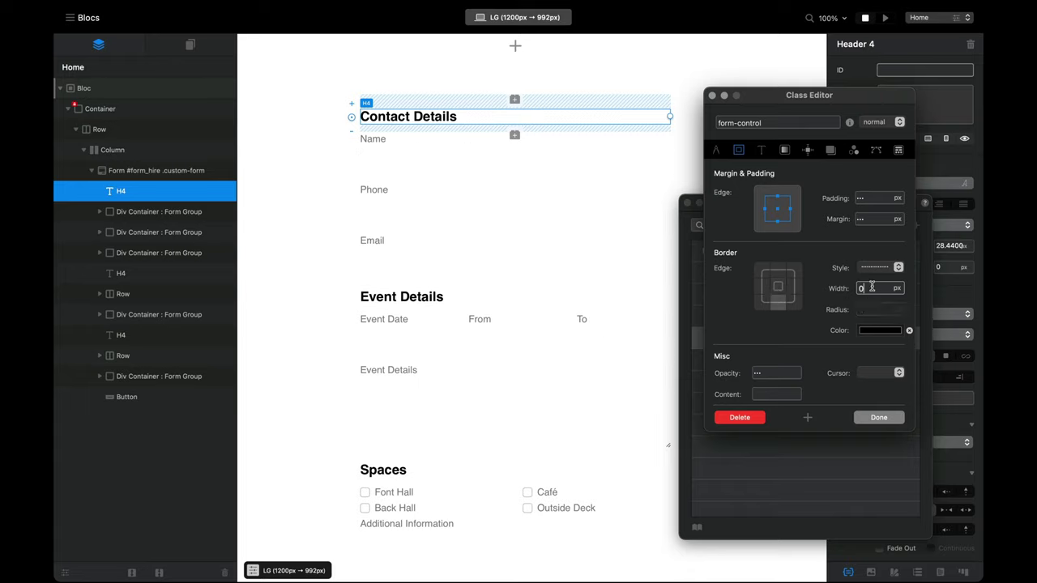
{"action": "double_click", "coordinate": [872, 288]}
{"action": "type", "text": "2"}
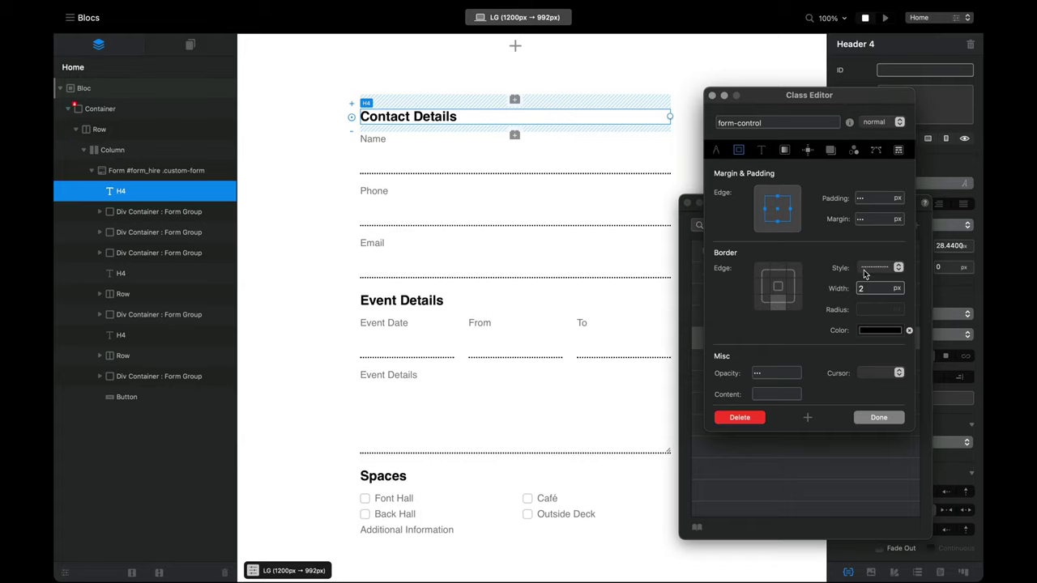
{"action": "double_click", "coordinate": [868, 288]}
Step: Preview the fields with a 1 px bottom-only border, then return to editing
{"action": "type", "text": "1"}
{"action": "left_click", "coordinate": [887, 17]}
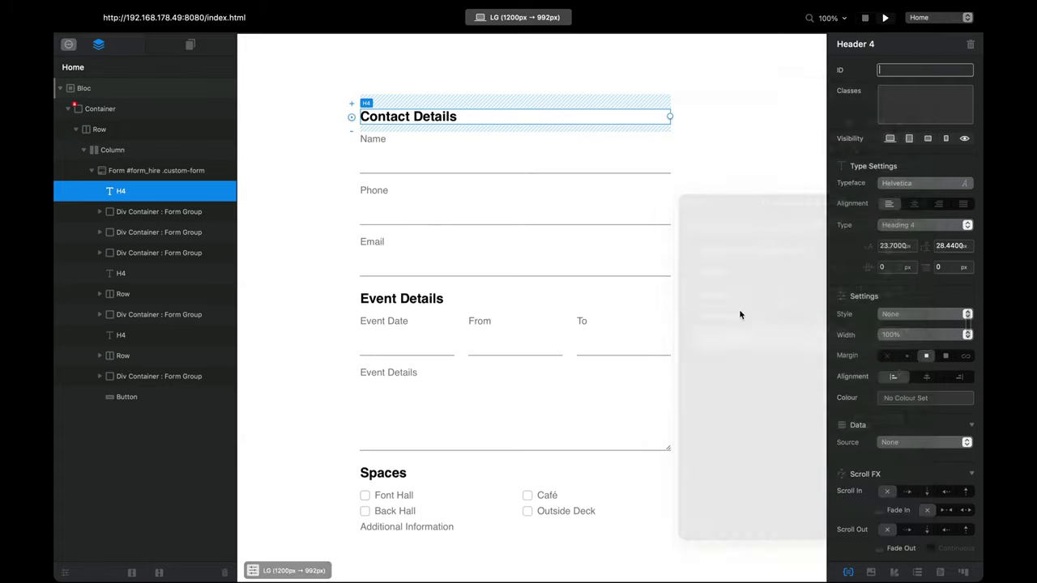
{"action": "scroll", "coordinate": [641, 349], "scroll_direction": "down", "scroll_amount": 3}
{"action": "scroll", "coordinate": [576, 377], "scroll_direction": "up", "scroll_amount": 3}
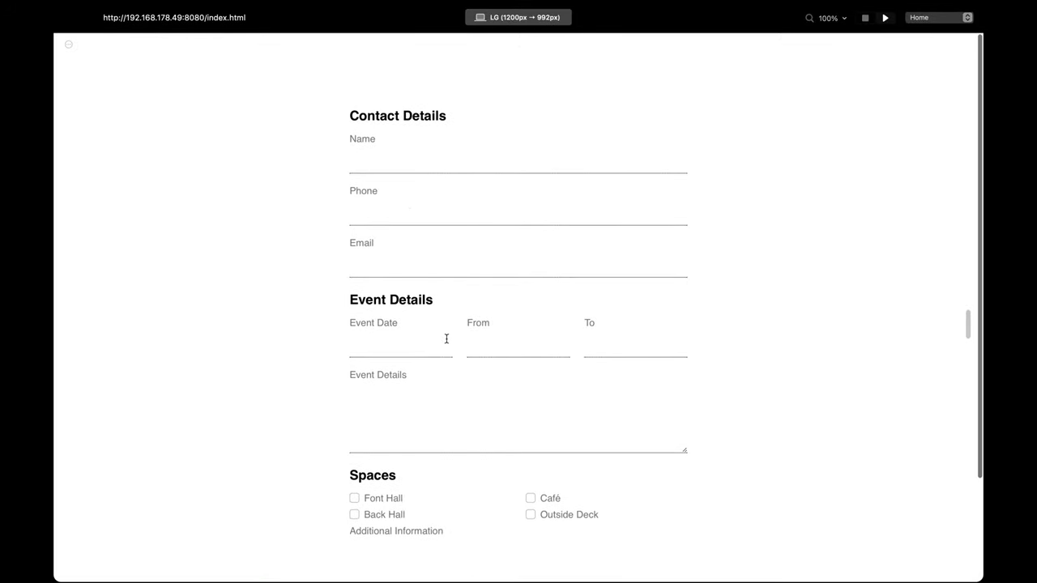
{"action": "scroll", "coordinate": [447, 342], "scroll_direction": "down", "scroll_amount": 3}
{"action": "scroll", "coordinate": [446, 343], "scroll_direction": "up", "scroll_amount": 3}
{"action": "mouse_move", "coordinate": [886, 23]}
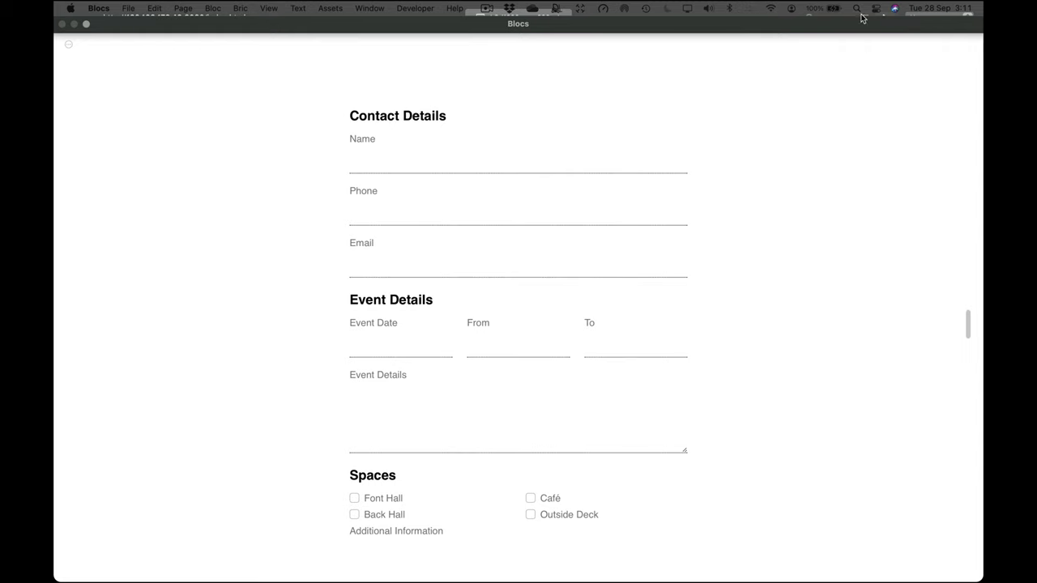
{"action": "left_click", "coordinate": [871, 18]}
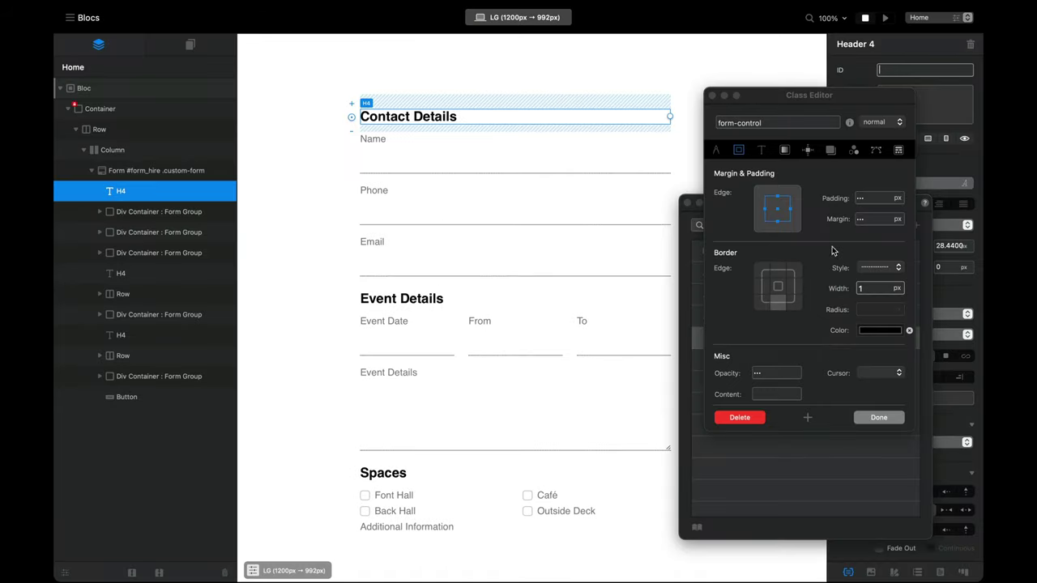
Step: Apply a 1 px solid border to all four field edges and close the editor
{"action": "left_click", "coordinate": [777, 288]}
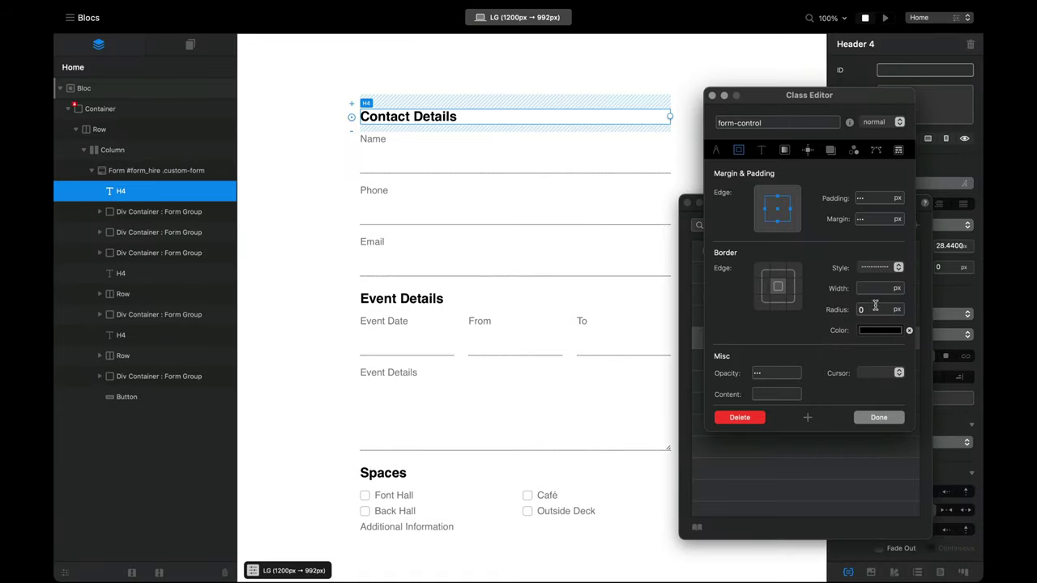
{"action": "left_click", "coordinate": [875, 288]}
{"action": "type", "text": "1"}
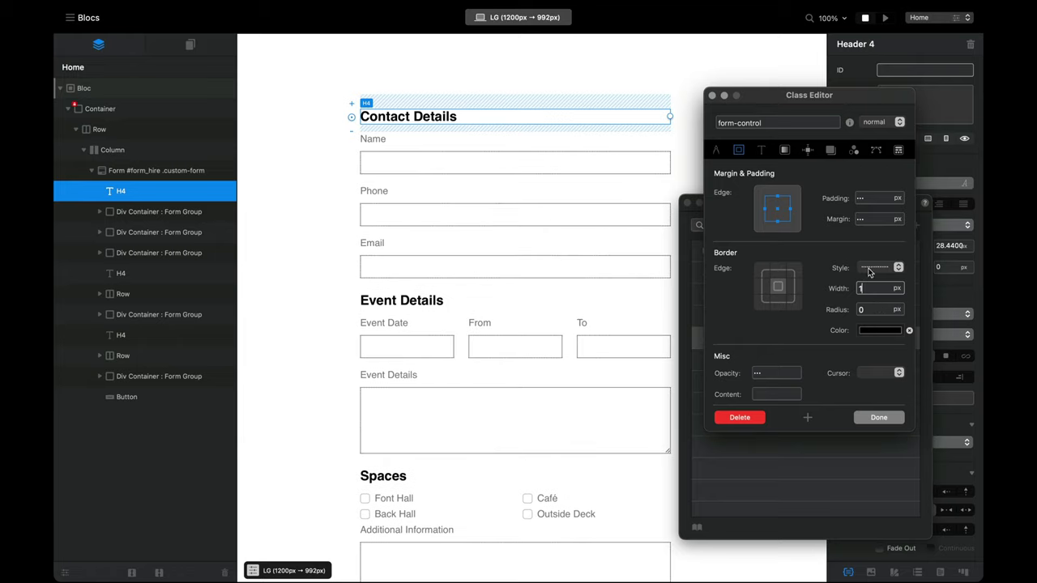
{"action": "left_click", "coordinate": [887, 269]}
{"action": "left_click", "coordinate": [887, 248]}
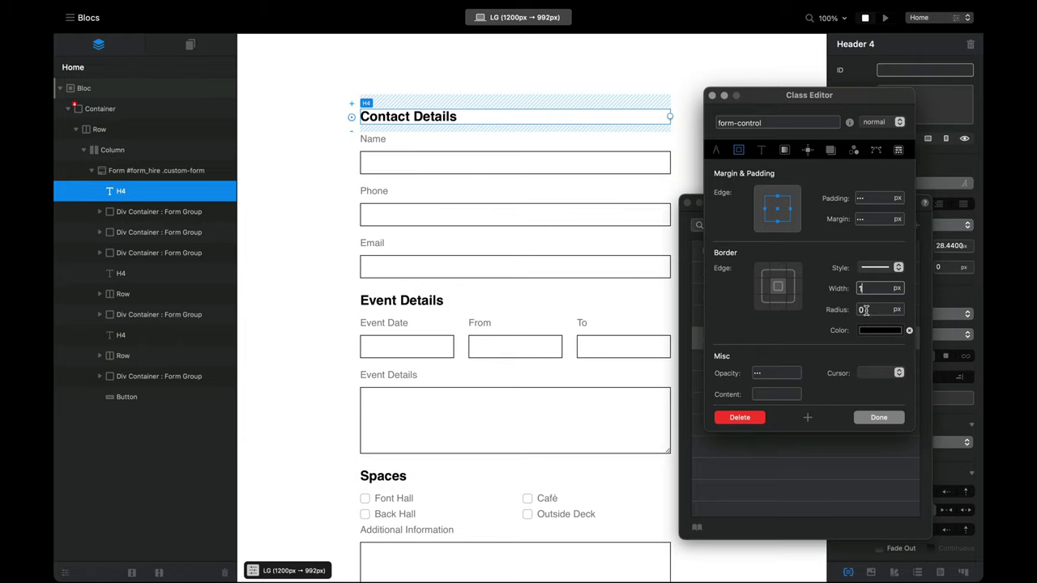
{"action": "left_click", "coordinate": [879, 418]}
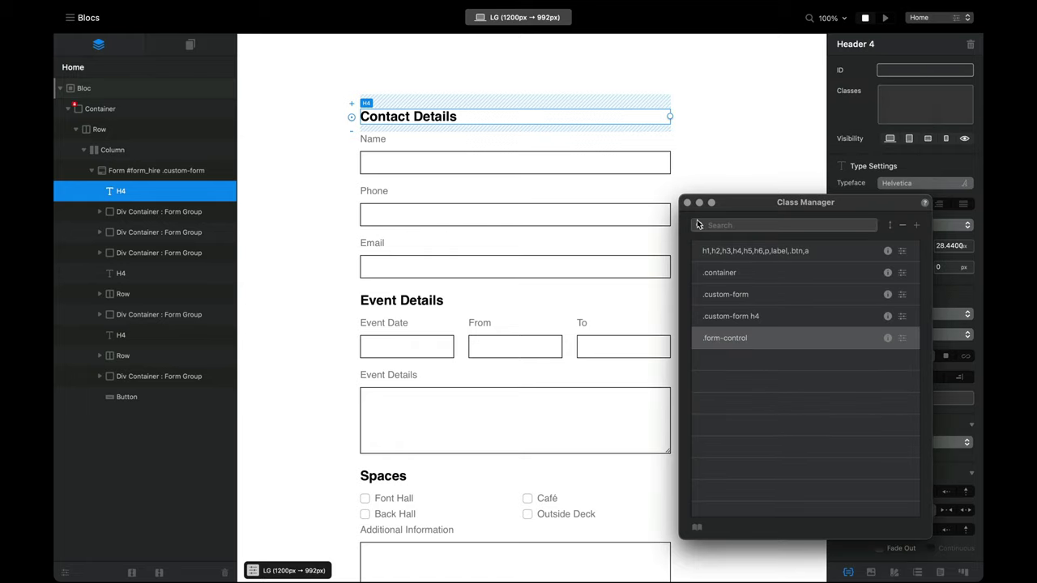
{"action": "left_click_drag", "start_coordinate": [753, 204], "coordinate": [750, 307]}
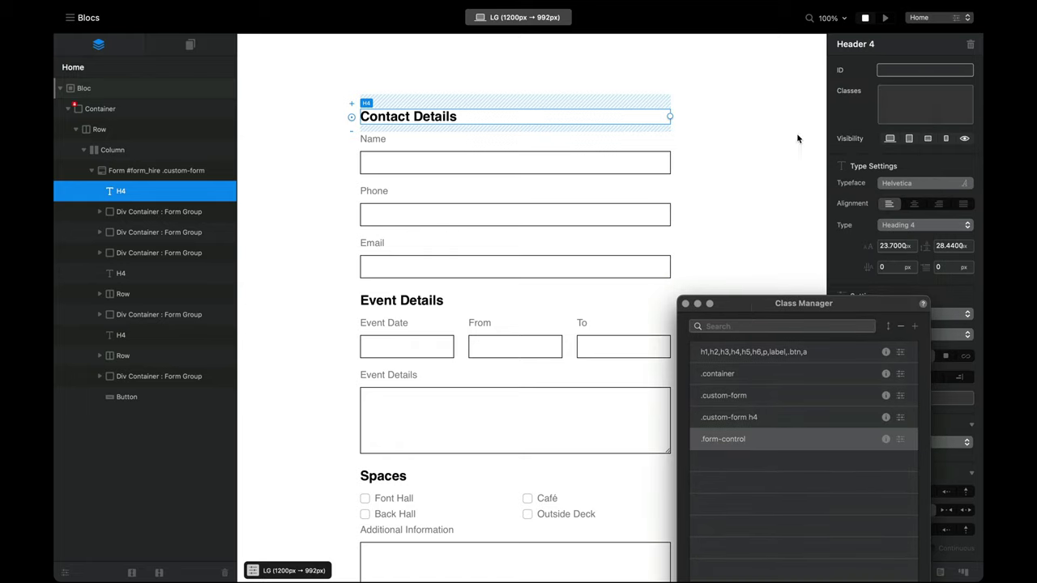
{"action": "scroll", "coordinate": [748, 157], "scroll_direction": "down", "scroll_amount": 3}
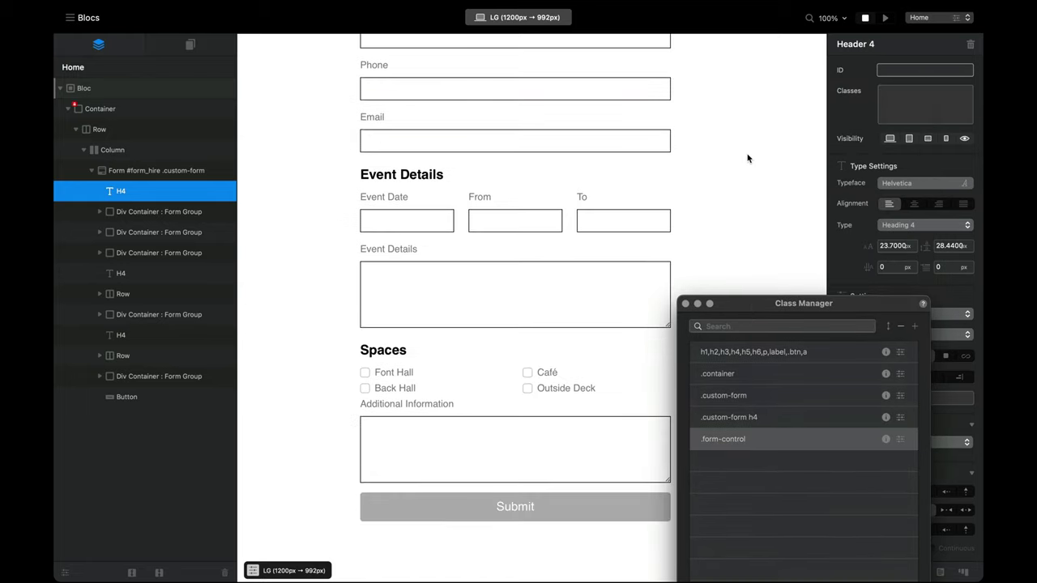
{"action": "left_click", "coordinate": [886, 17]}
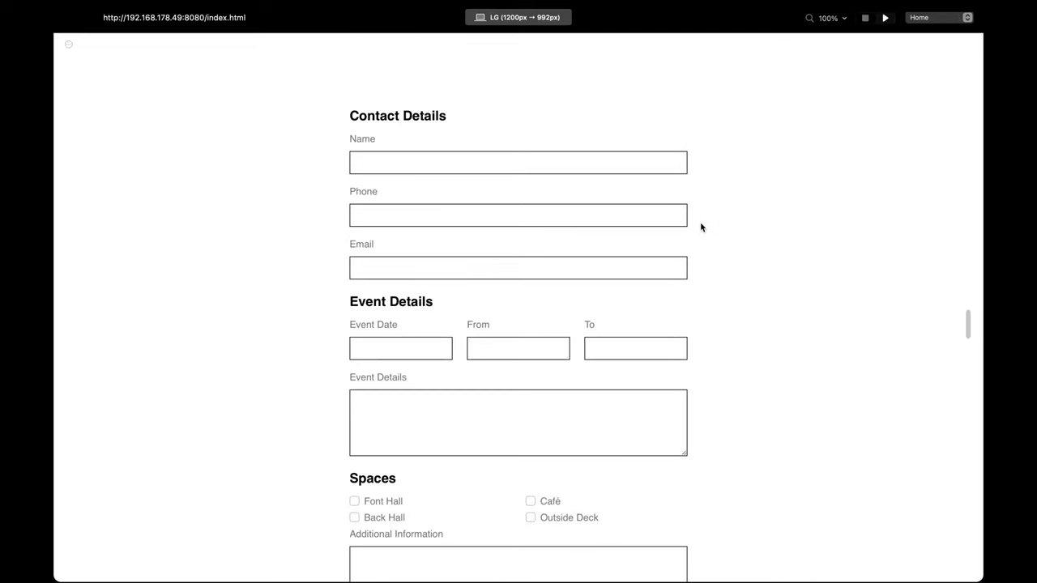
{"action": "scroll", "coordinate": [701, 227], "scroll_direction": "down", "scroll_amount": 3}
{"action": "scroll", "coordinate": [690, 234], "scroll_direction": "up", "scroll_amount": 3}
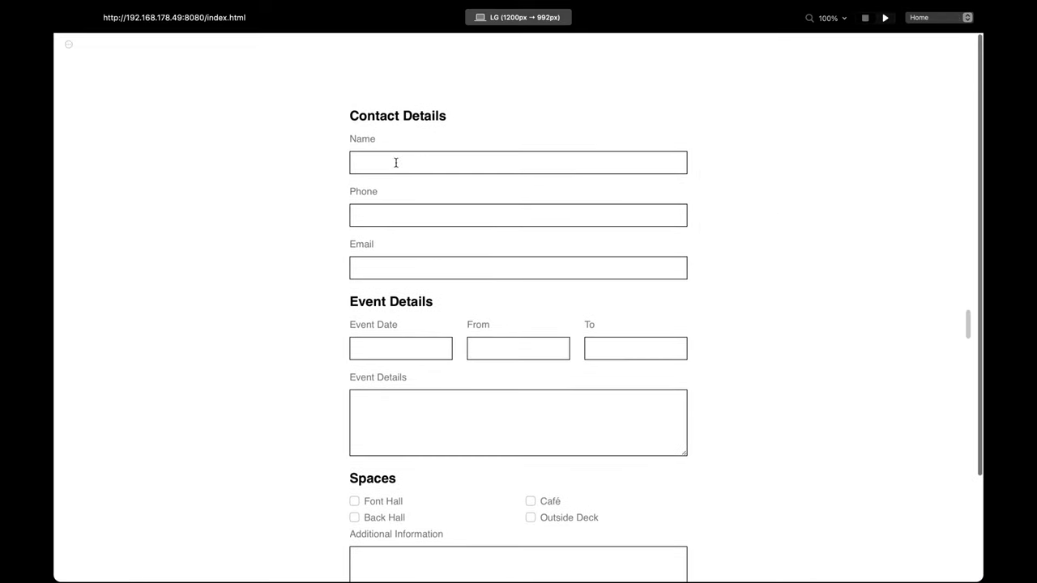
{"action": "left_click_drag", "start_coordinate": [350, 142], "coordinate": [375, 139]}
{"action": "left_click_drag", "start_coordinate": [349, 191], "coordinate": [395, 190]}
{"action": "left_click", "coordinate": [358, 187]}
{"action": "left_click", "coordinate": [362, 165]}
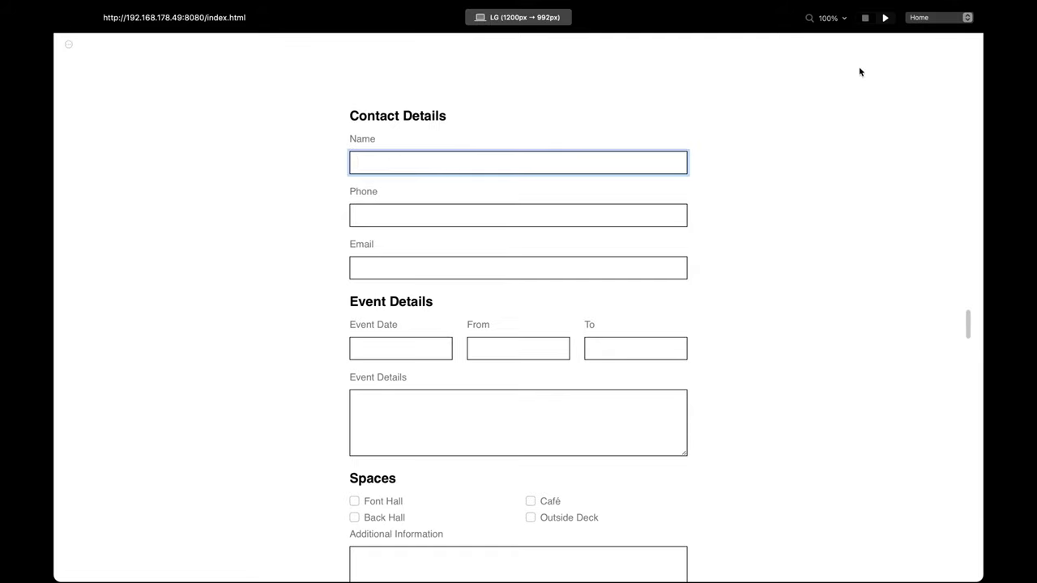
{"action": "left_click_drag", "start_coordinate": [341, 144], "coordinate": [396, 139]}
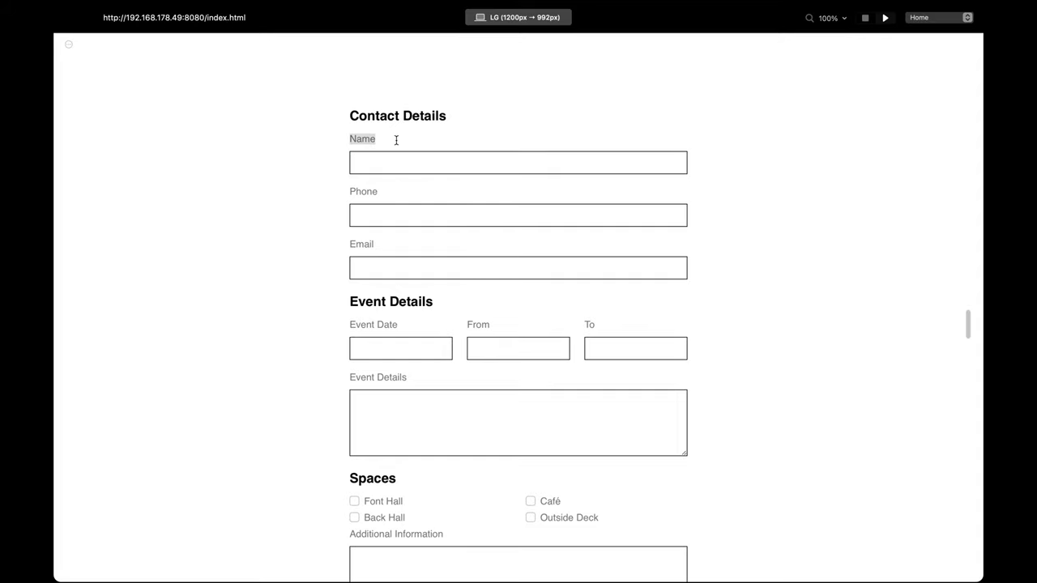
{"action": "left_click", "coordinate": [363, 165]}
{"action": "left_click", "coordinate": [363, 164]}
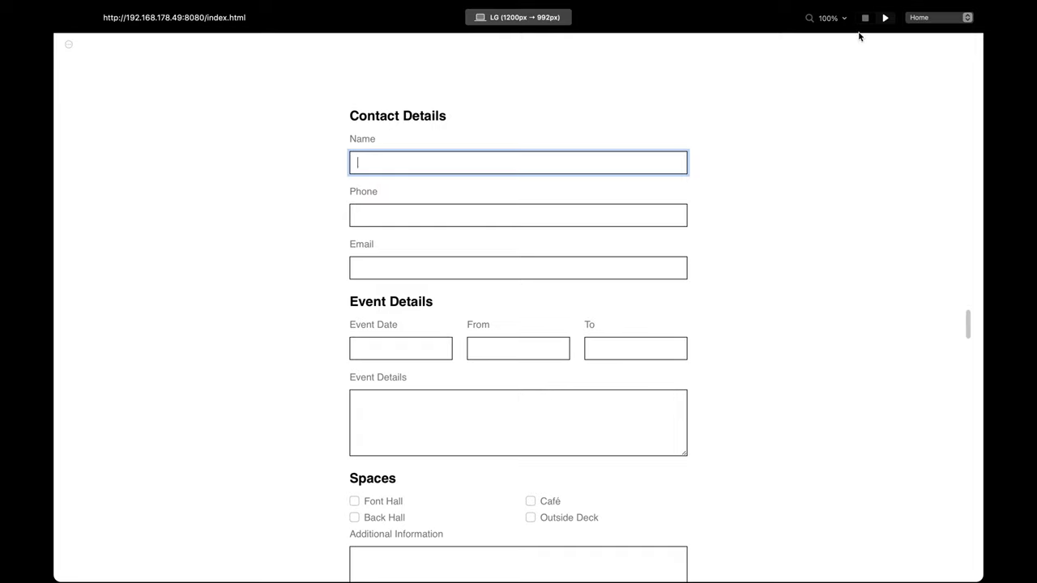
{"action": "left_click", "coordinate": [864, 19]}
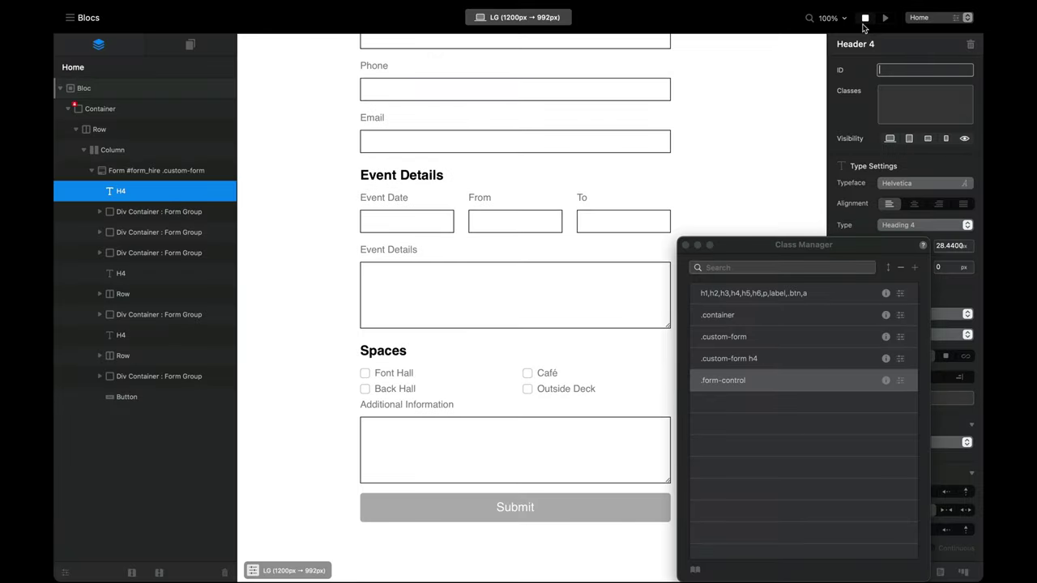
Step: Close the Class Manager and hide the Name label at every breakpoint
{"action": "left_click", "coordinate": [686, 245]}
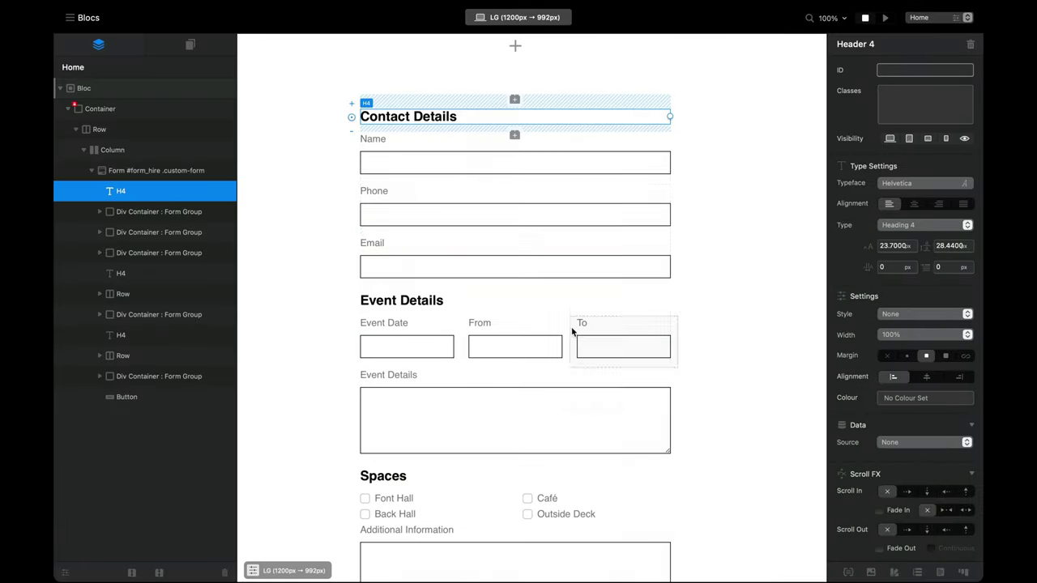
{"action": "left_click", "coordinate": [376, 139]}
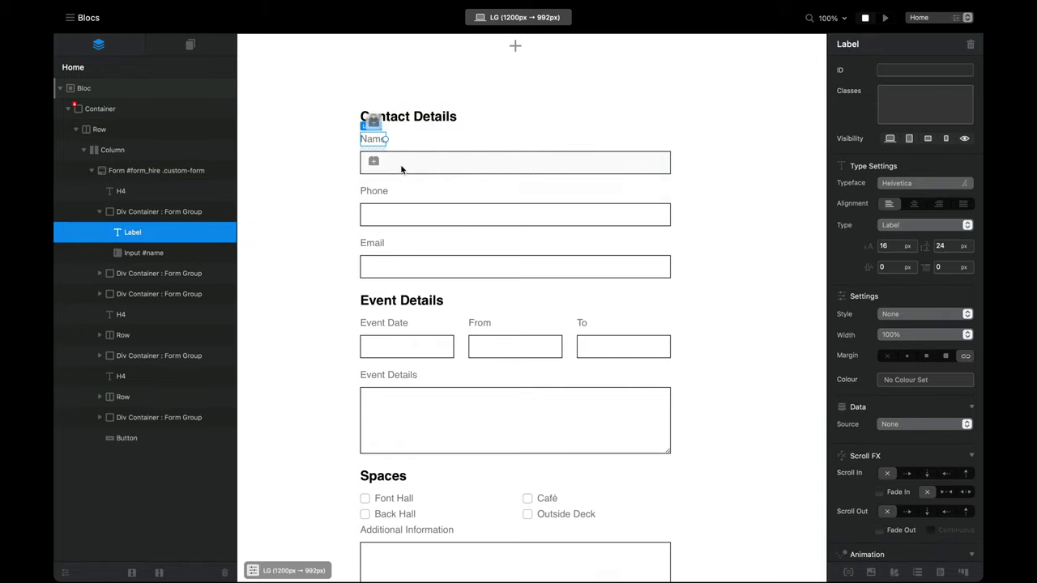
{"action": "left_click", "coordinate": [400, 166]}
{"action": "left_click", "coordinate": [385, 141]}
{"action": "left_click", "coordinate": [964, 140]}
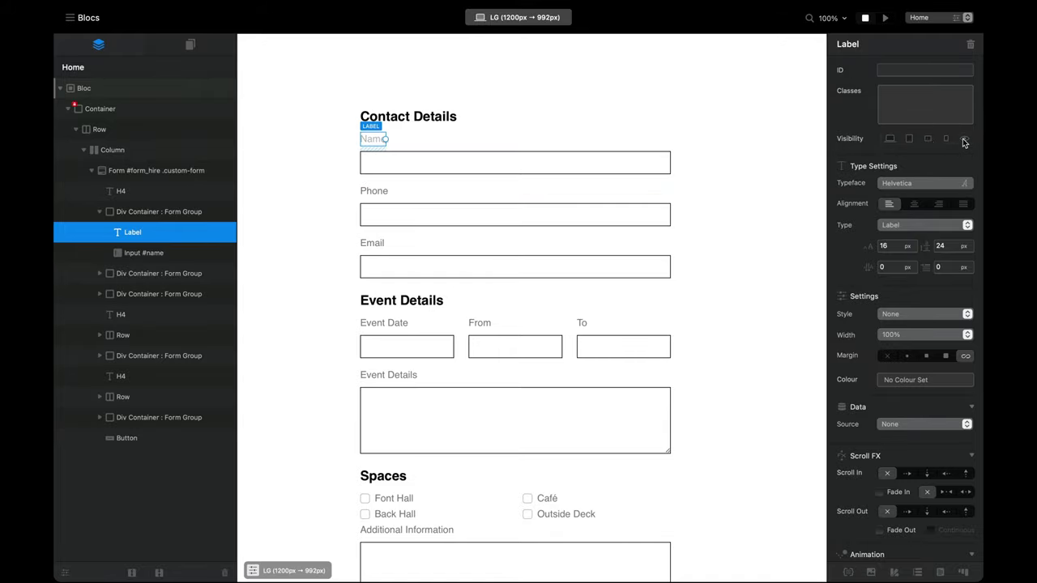
Step: Give the Name and Phone fields the placeholders 'Full Name' and 'Phone / Mobile'
{"action": "left_click", "coordinate": [421, 168]}
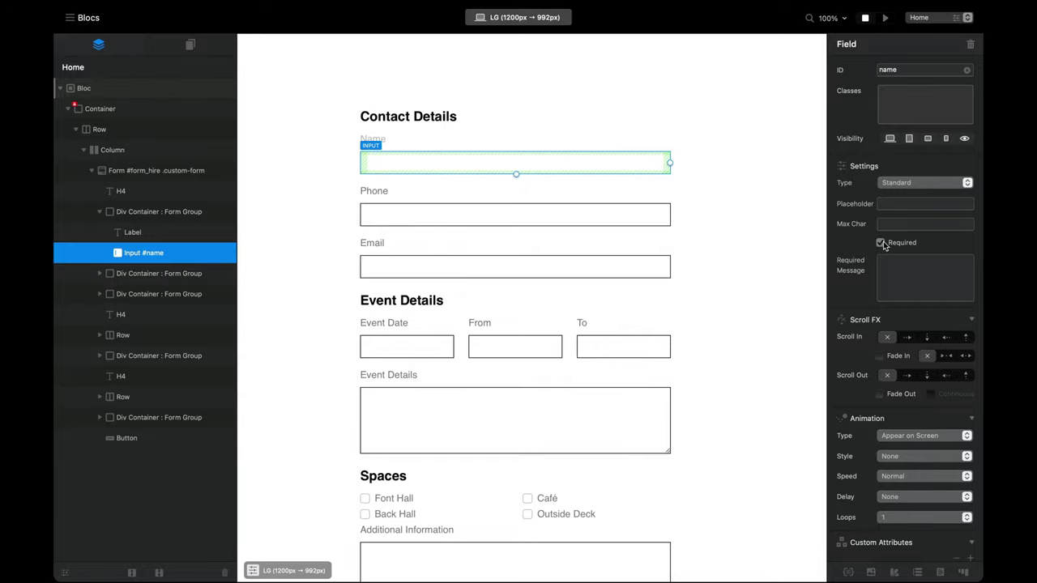
{"action": "left_click", "coordinate": [906, 204]}
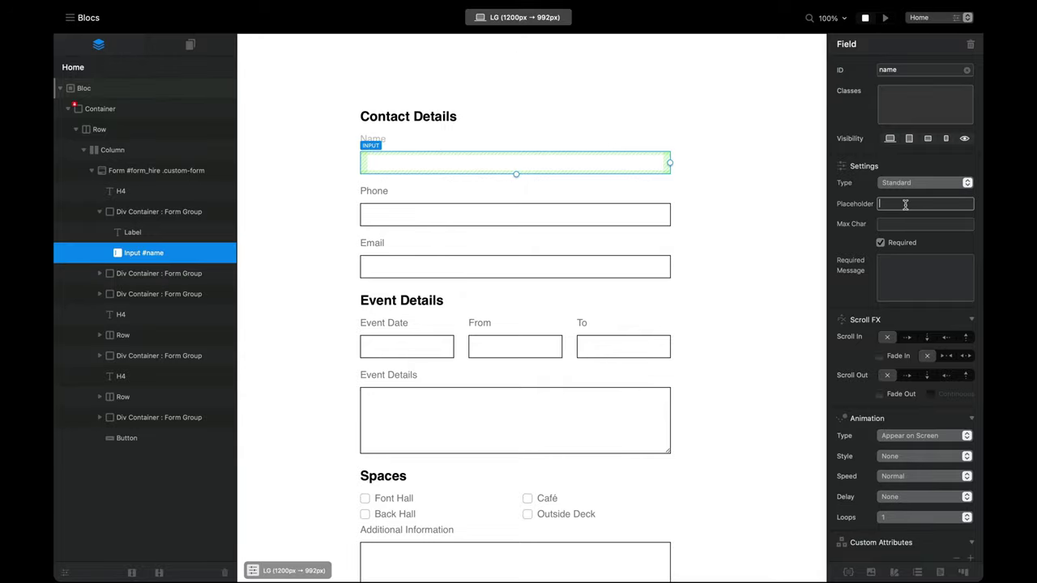
{"action": "type", "text": "Full Name"}
{"action": "left_click", "coordinate": [372, 191]}
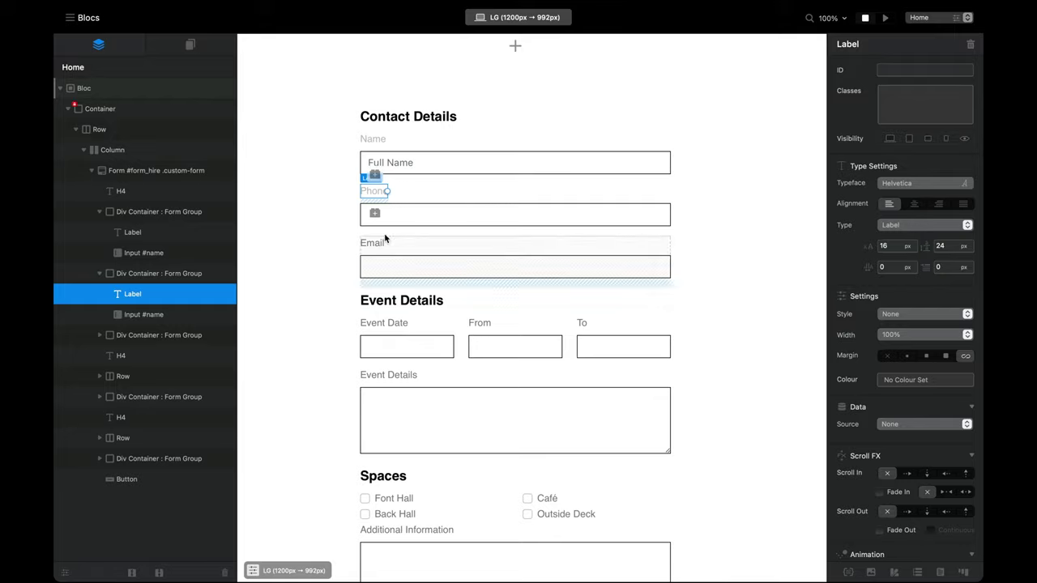
{"action": "left_click", "coordinate": [401, 208]}
{"action": "left_click", "coordinate": [925, 203]}
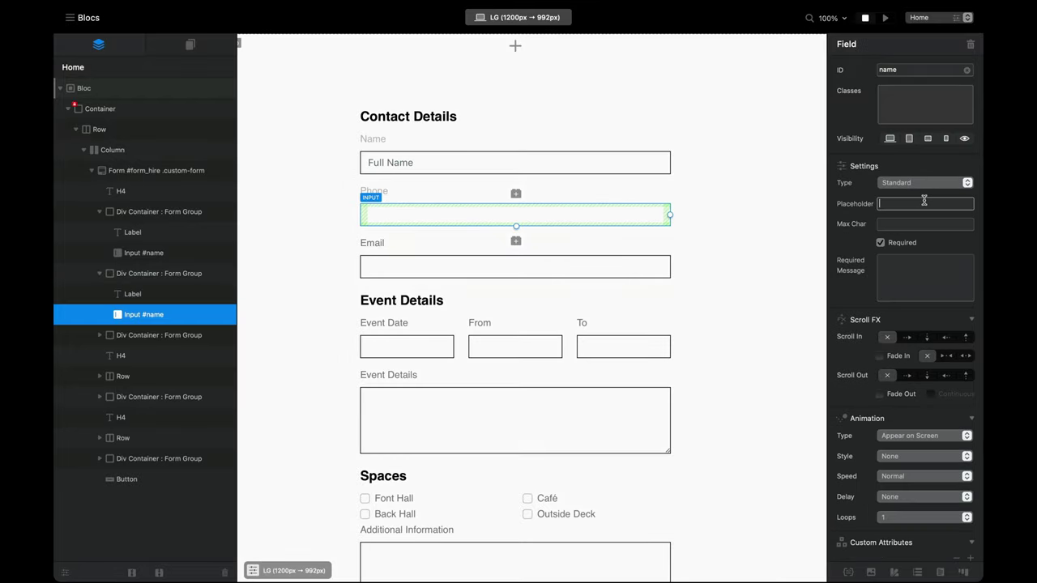
{"action": "type", "text": "Phone /"}
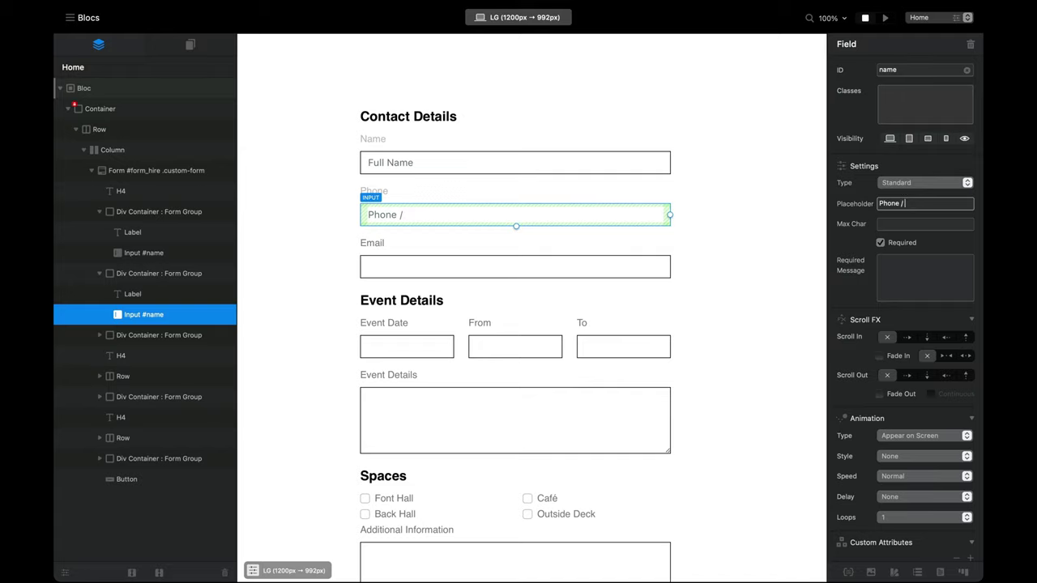
{"action": "type", "text": " Mobile"}
{"action": "left_click", "coordinate": [371, 243]}
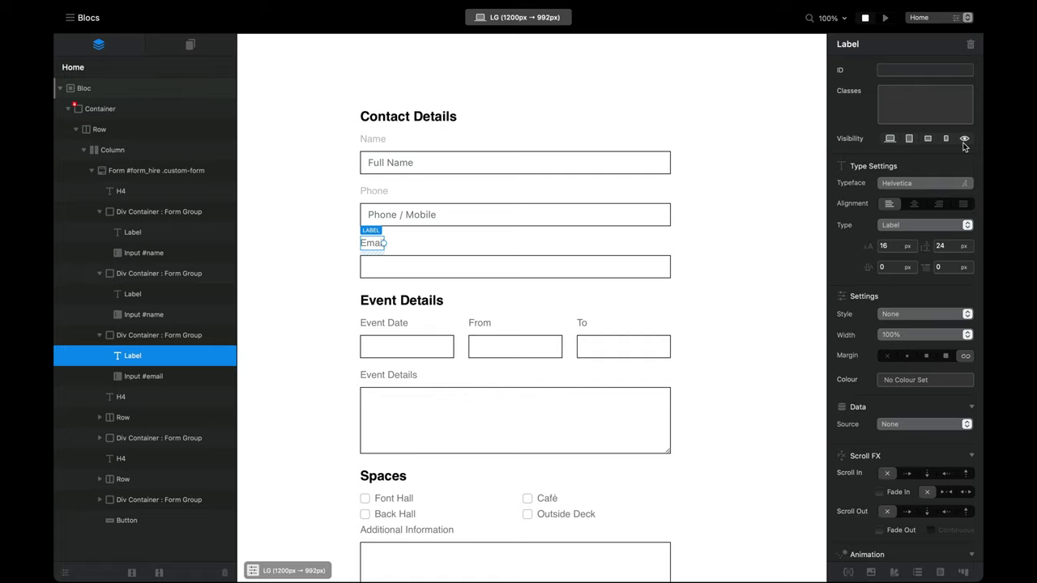
Step: Make the From and To inputs required fields
{"action": "left_click", "coordinate": [462, 262]}
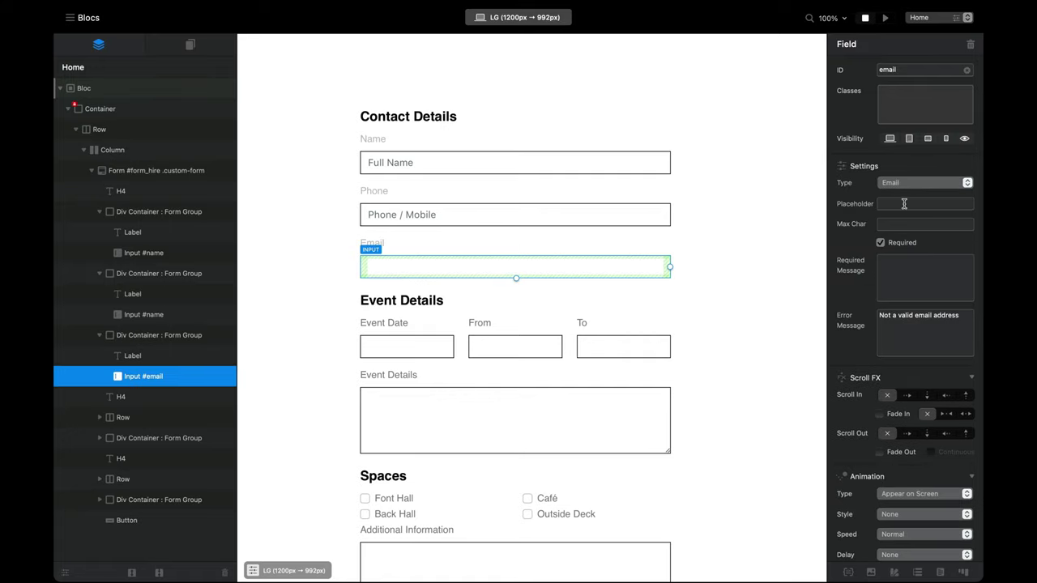
{"action": "scroll", "coordinate": [374, 341], "scroll_direction": "down", "scroll_amount": 3}
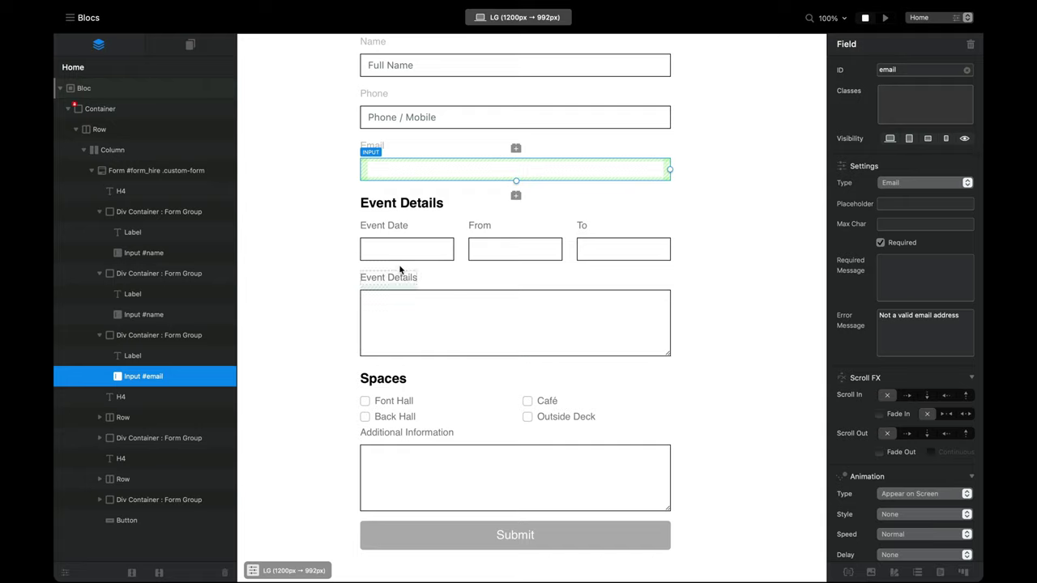
{"action": "left_click", "coordinate": [434, 249]}
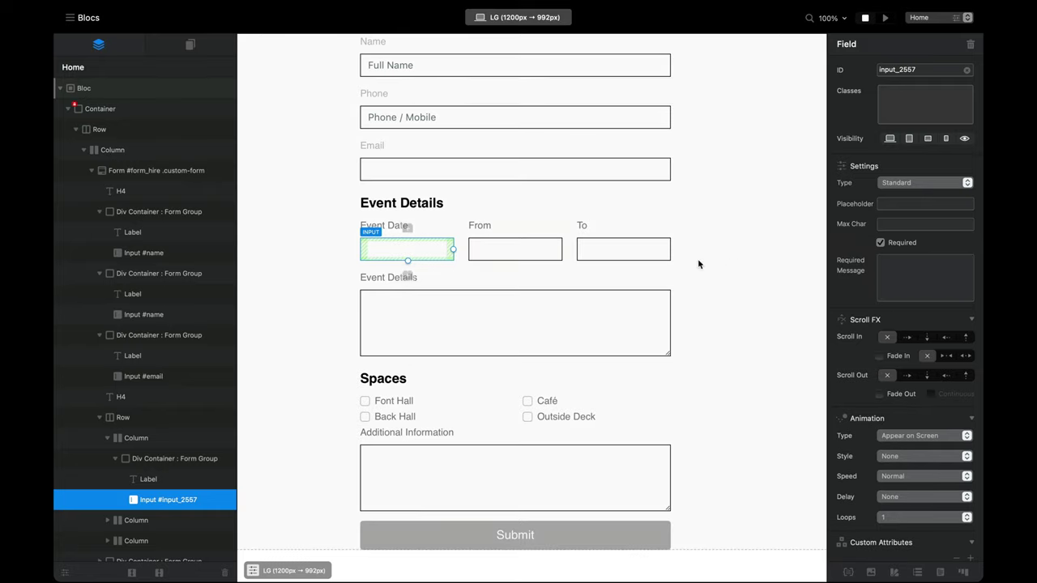
{"action": "left_click", "coordinate": [515, 249]}
{"action": "left_click", "coordinate": [891, 246]}
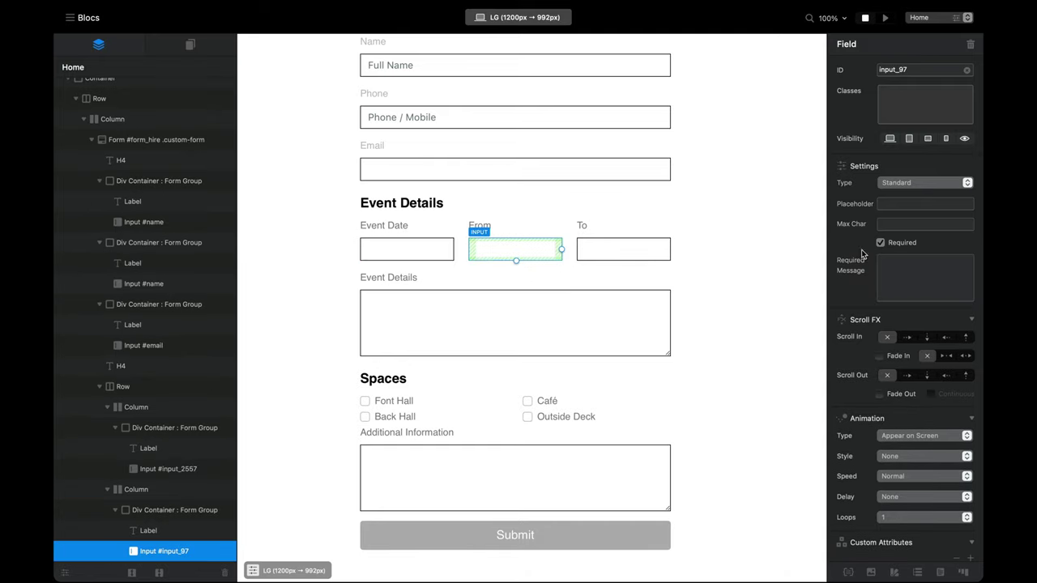
{"action": "left_click", "coordinate": [624, 250]}
{"action": "left_click", "coordinate": [885, 248]}
Step: Hide the Additional Information label with the Visibility eye
{"action": "scroll", "coordinate": [573, 341], "scroll_direction": "down", "scroll_amount": 1}
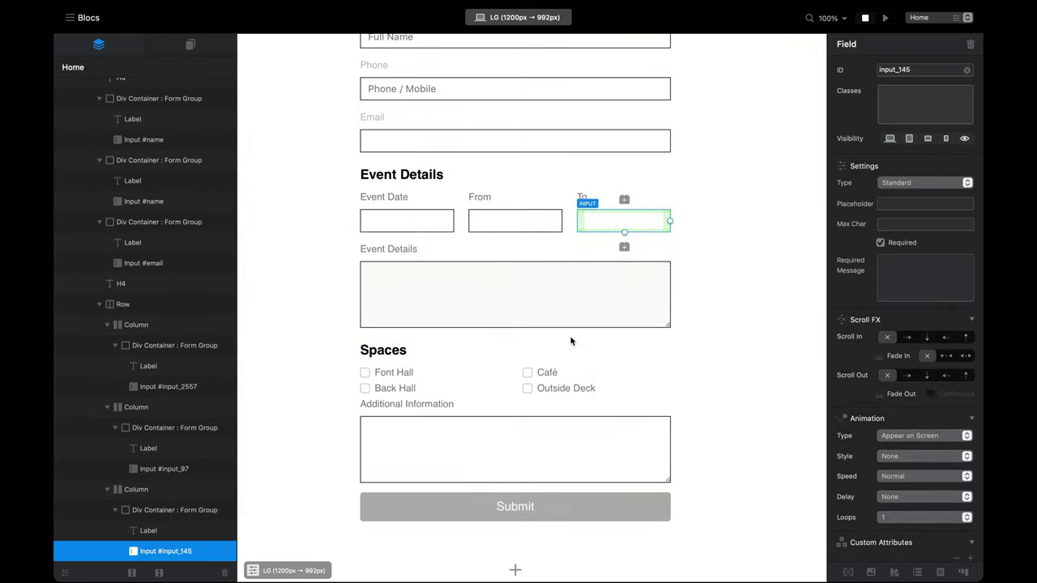
{"action": "left_click", "coordinate": [453, 296]}
{"action": "left_click", "coordinate": [408, 251]}
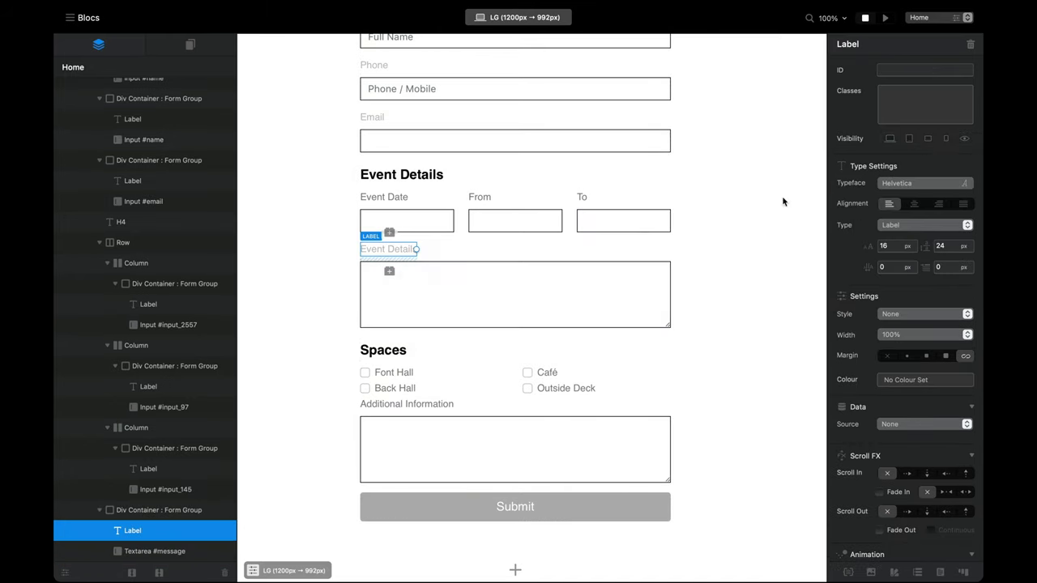
{"action": "left_click", "coordinate": [486, 259]}
{"action": "left_click", "coordinate": [491, 273]}
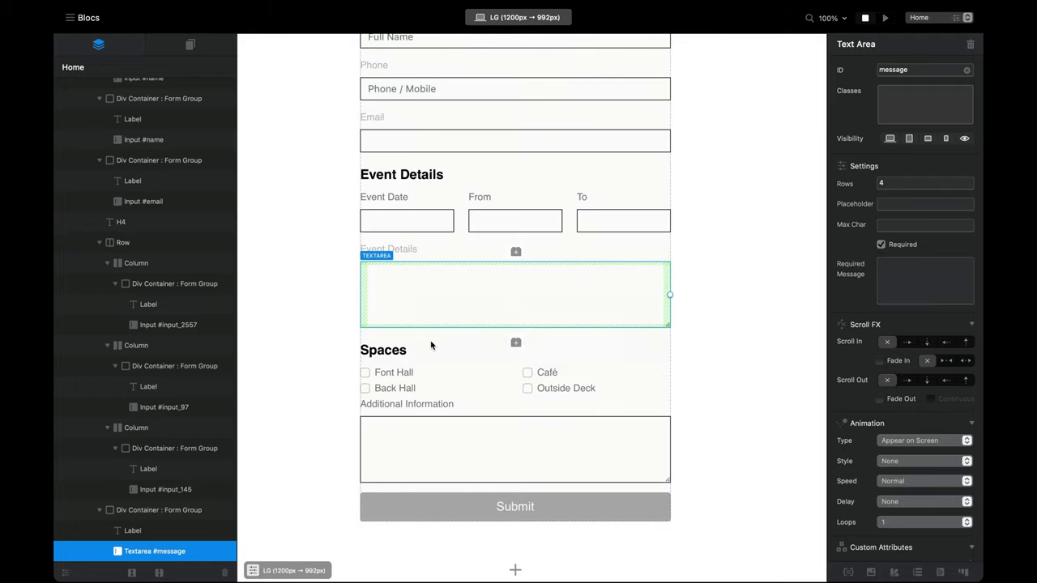
{"action": "left_click", "coordinate": [429, 403]}
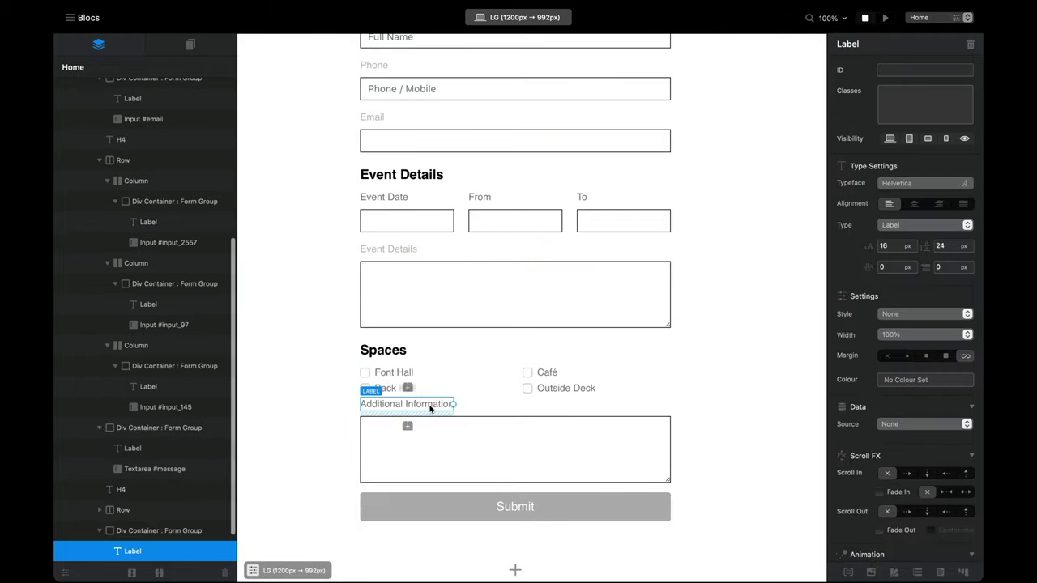
{"action": "left_click", "coordinate": [964, 141]}
Step: Select the Additional Information and Event Details textareas for placeholder editing
{"action": "left_click", "coordinate": [559, 440]}
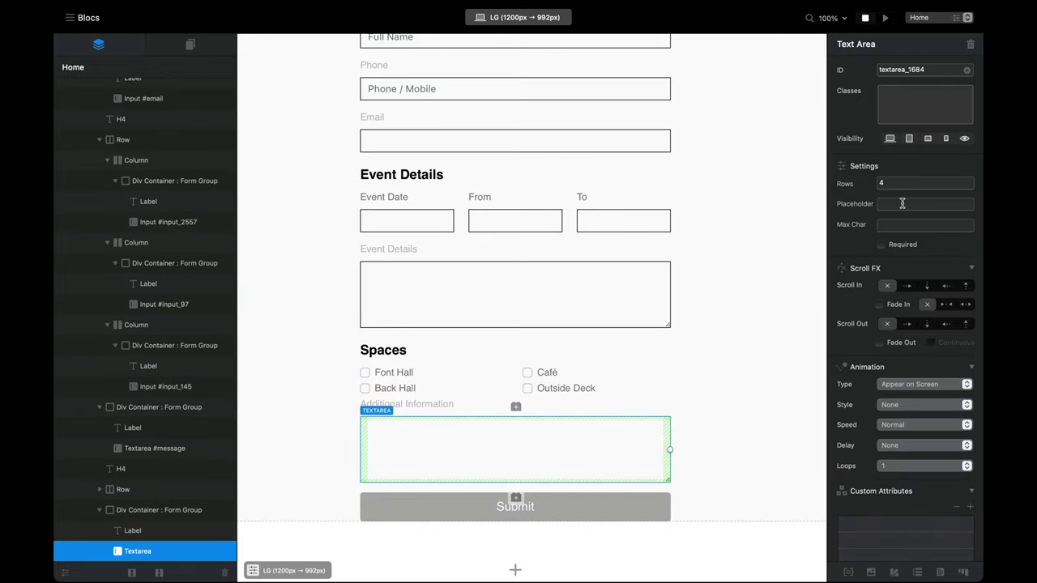
{"action": "left_click", "coordinate": [902, 203]}
{"action": "scroll", "coordinate": [656, 394], "scroll_direction": "up", "scroll_amount": 1}
{"action": "scroll", "coordinate": [570, 347], "scroll_direction": "down", "scroll_amount": 1}
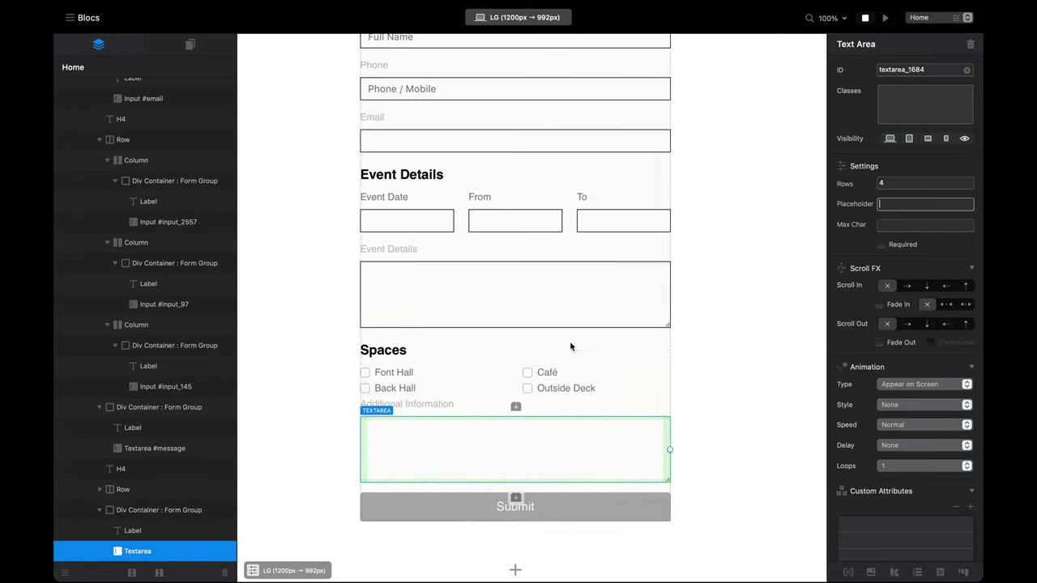
{"action": "left_click", "coordinate": [519, 311]}
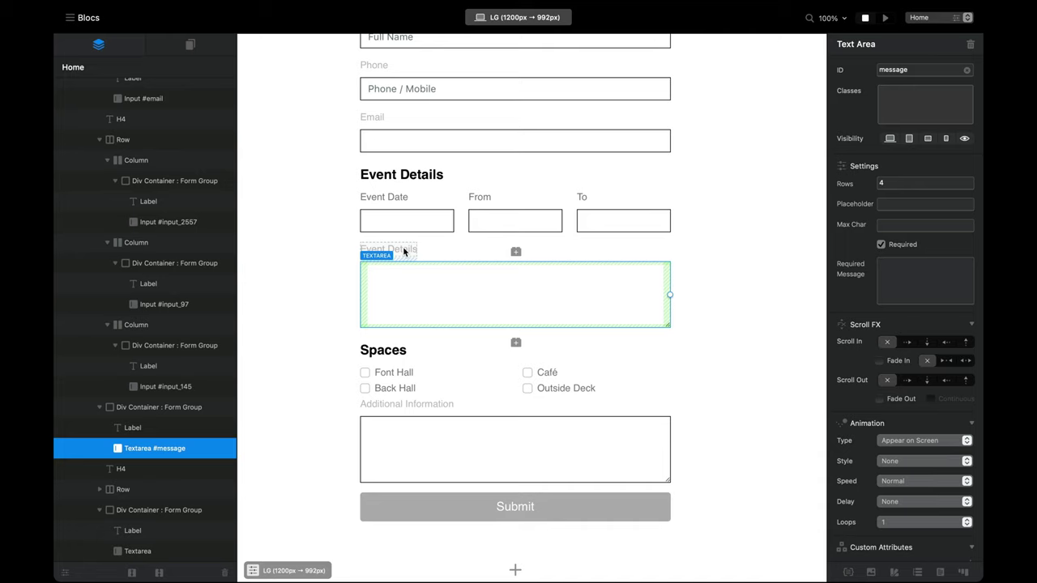
Step: Set the Event Details textarea placeholder to 'Tell us about your event.'
{"action": "left_click", "coordinate": [404, 252]}
{"action": "left_click", "coordinate": [436, 284]}
{"action": "scroll", "coordinate": [407, 282], "scroll_direction": "up", "scroll_amount": 1}
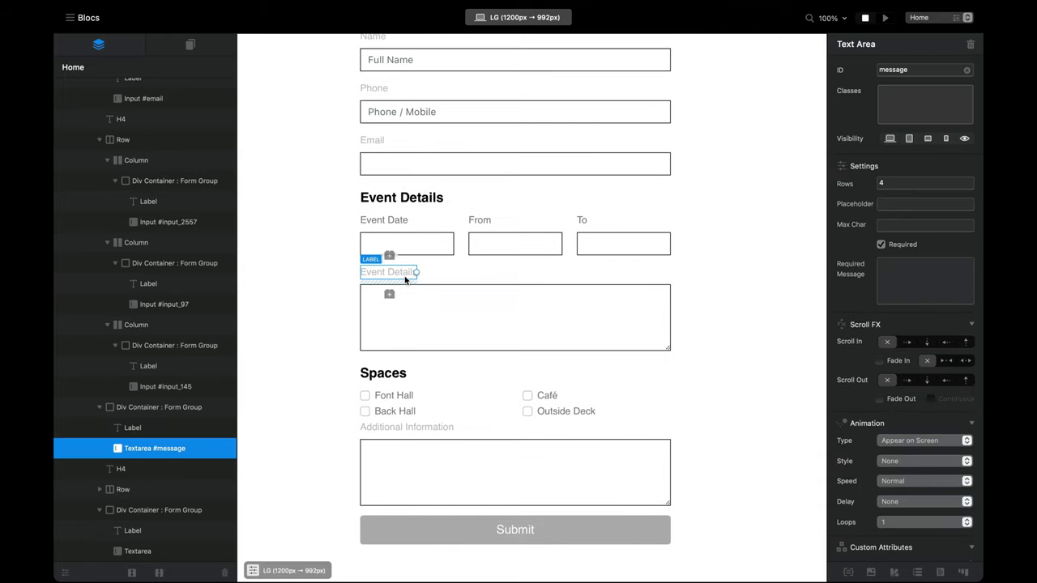
{"action": "left_click", "coordinate": [406, 279]}
{"action": "left_click", "coordinate": [454, 314]}
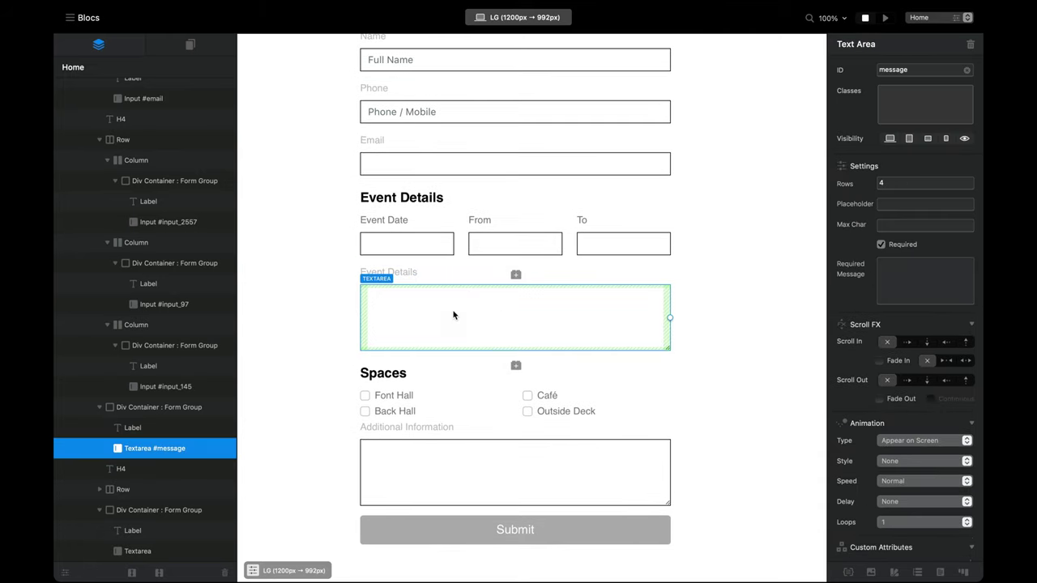
{"action": "left_click", "coordinate": [916, 206]}
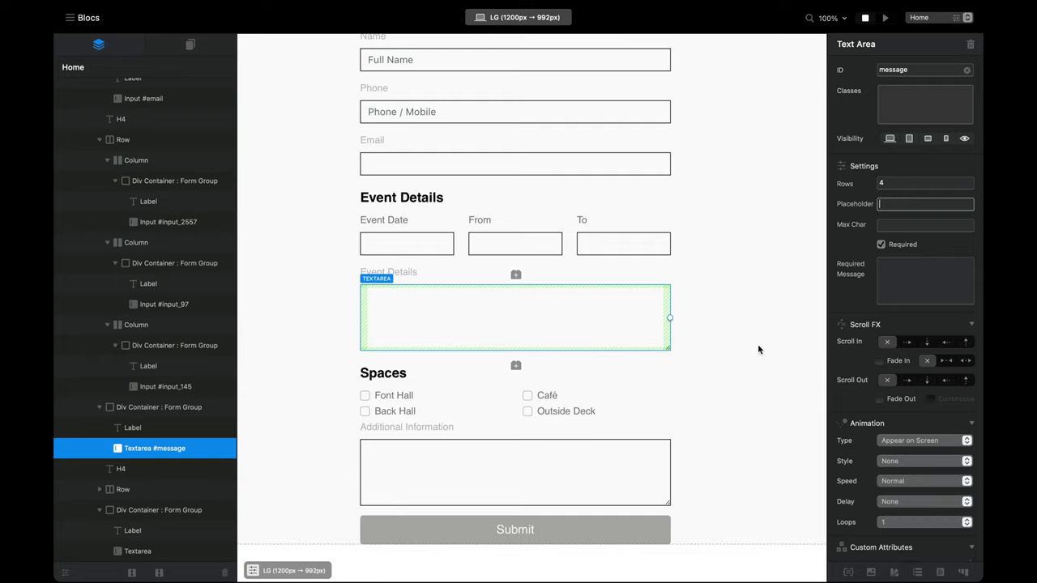
{"action": "type", "text": "Tell us about you"}
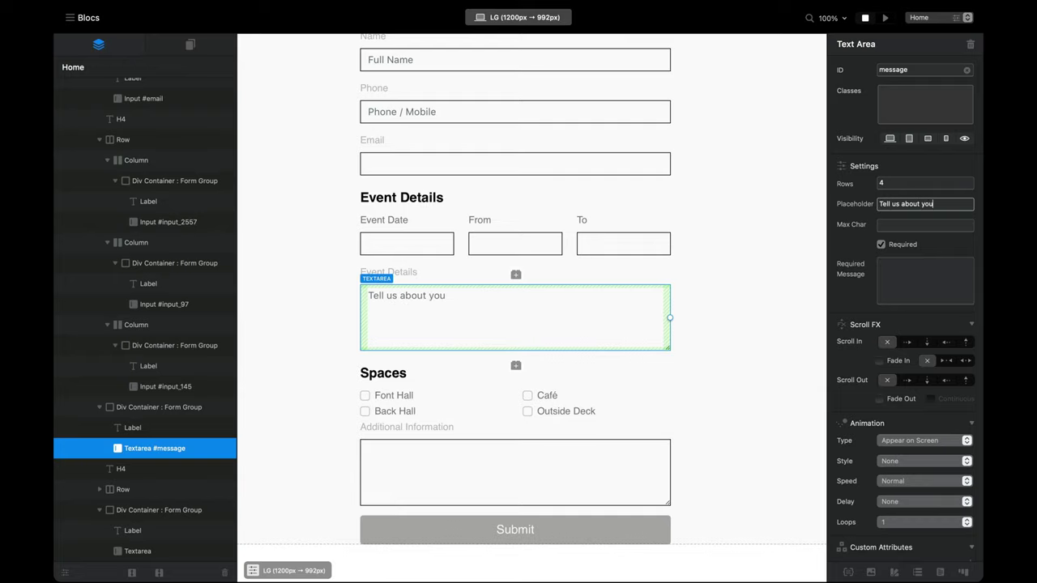
{"action": "type", "text": "r event."}
Step: Set the Additional Information placeholder to 'What else would you like to tell us?'
{"action": "scroll", "coordinate": [616, 389], "scroll_direction": "down", "scroll_amount": 1}
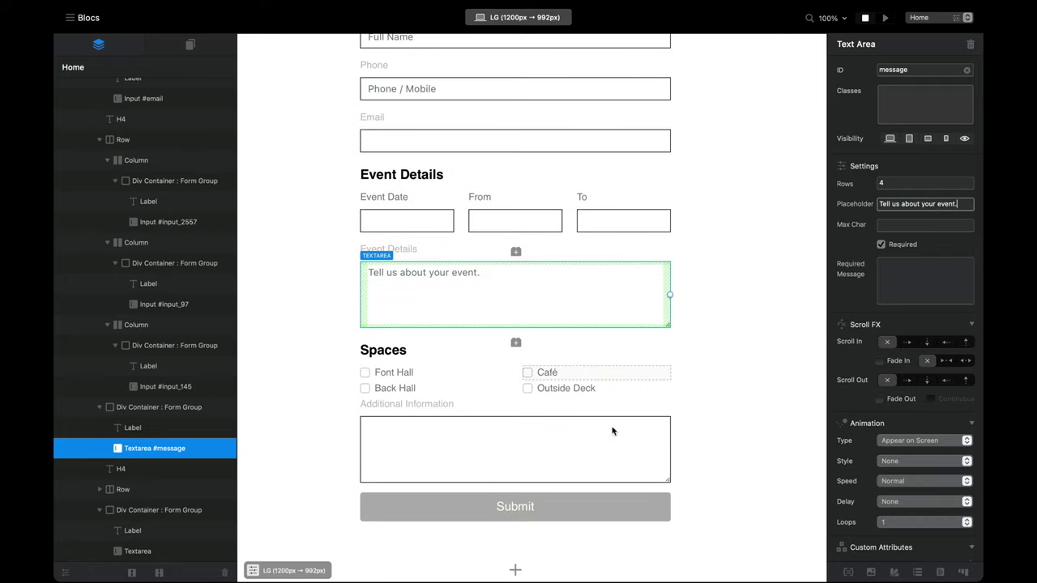
{"action": "left_click", "coordinate": [498, 452]}
{"action": "left_click", "coordinate": [912, 208]}
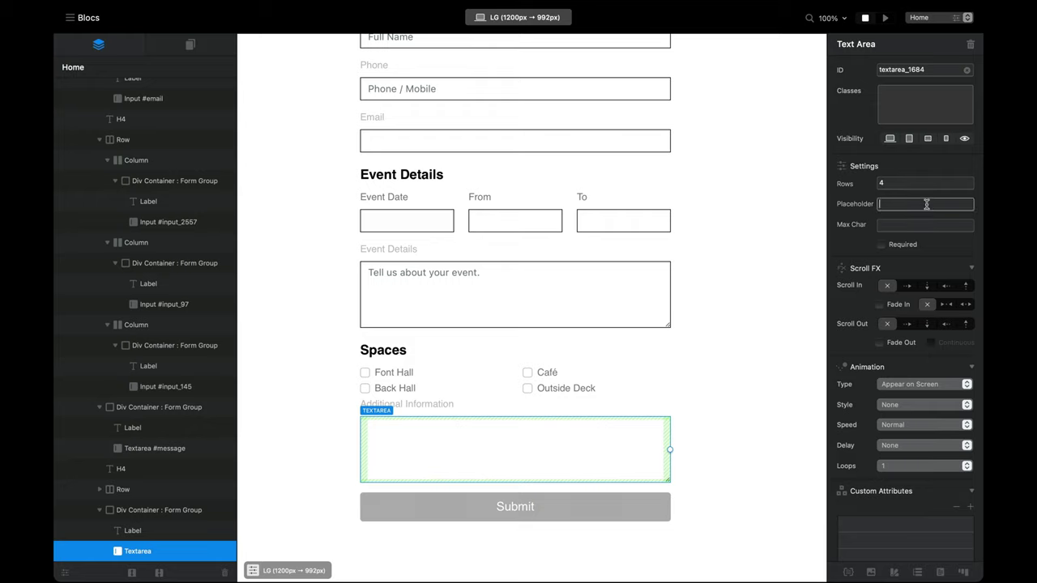
{"action": "type", "text": "What else would you "}
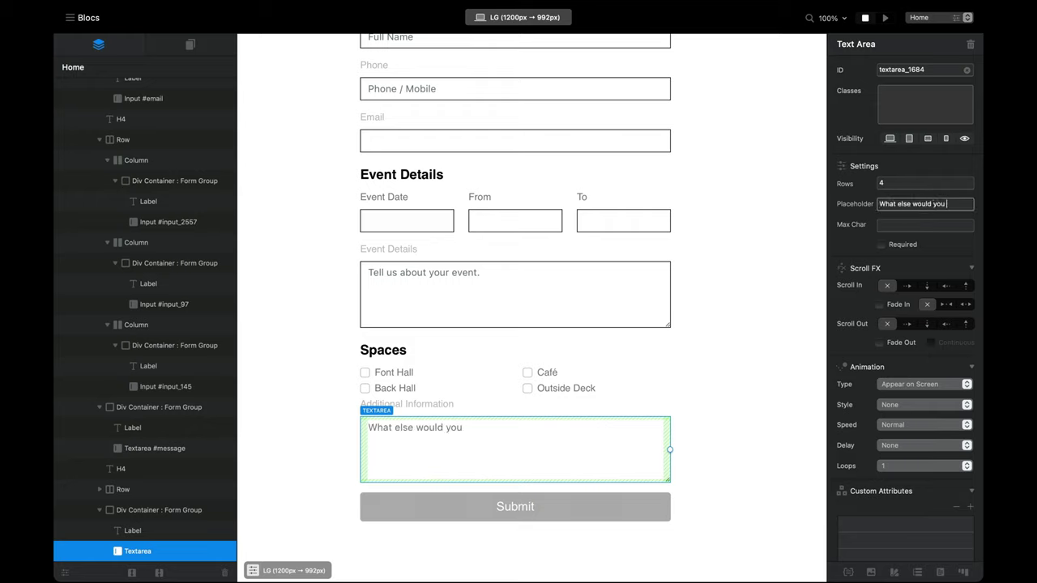
{"action": "type", "text": "liek"}
{"action": "key", "text": "BackSpace"}
{"action": "key", "text": "BackSpace"}
{"action": "key", "text": "BackSpace"}
{"action": "key", "text": "BackSpace"}
{"action": "key", "text": "BackSpace"}
{"action": "key", "text": "BackSpace"}
{"action": "type", "text": "ke to tel"}
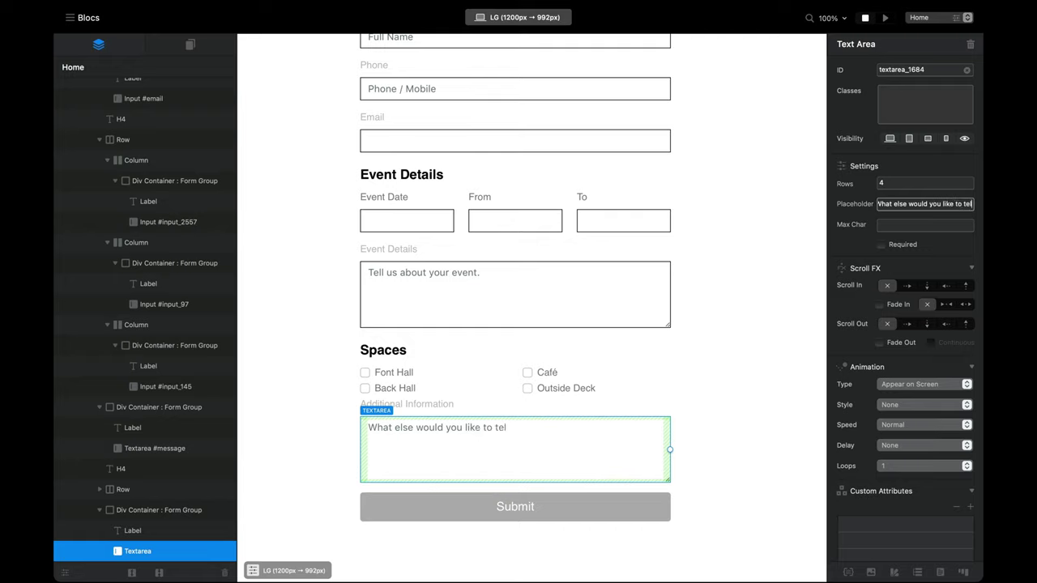
{"action": "type", "text": "l us?"}
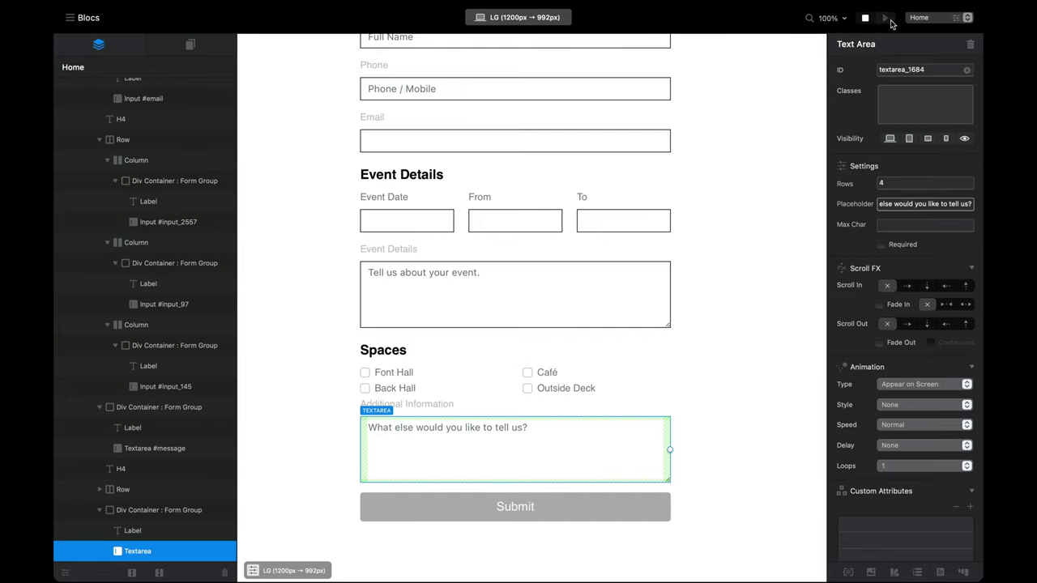
{"action": "left_click", "coordinate": [885, 17]}
Step: Check the email field in preview, then set its placeholder to 'Email'
{"action": "scroll", "coordinate": [834, 162], "scroll_direction": "down", "scroll_amount": 1}
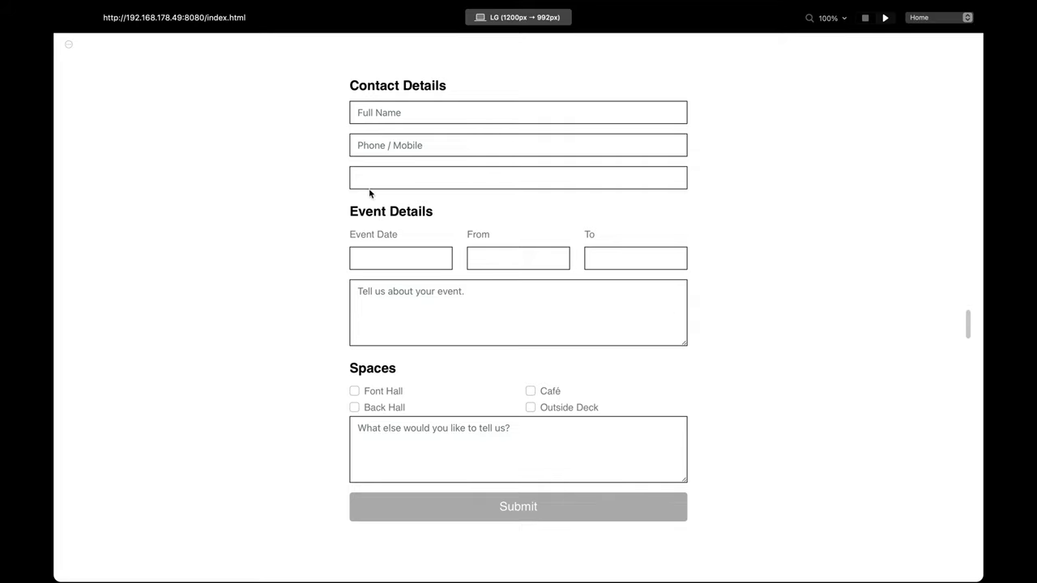
{"action": "left_click", "coordinate": [405, 182]}
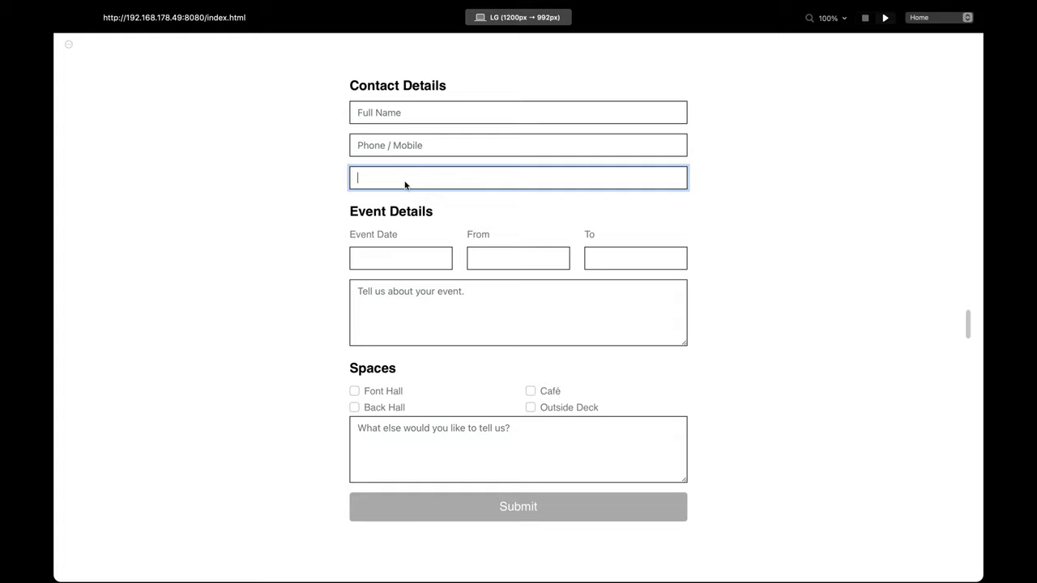
{"action": "left_click", "coordinate": [865, 18]}
{"action": "left_click", "coordinate": [366, 252]}
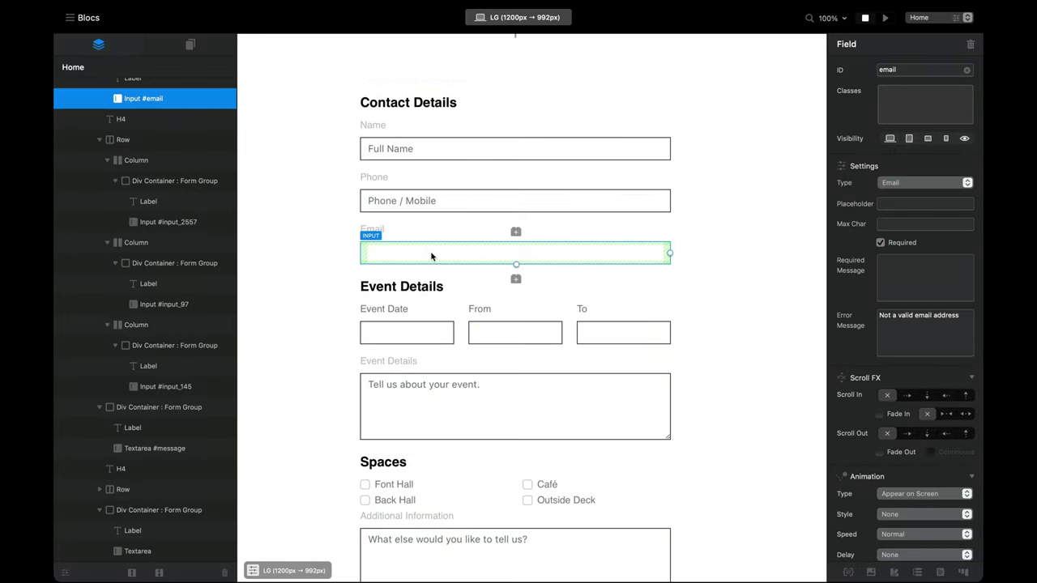
{"action": "left_click", "coordinate": [907, 204]}
{"action": "type", "text": "Email"}
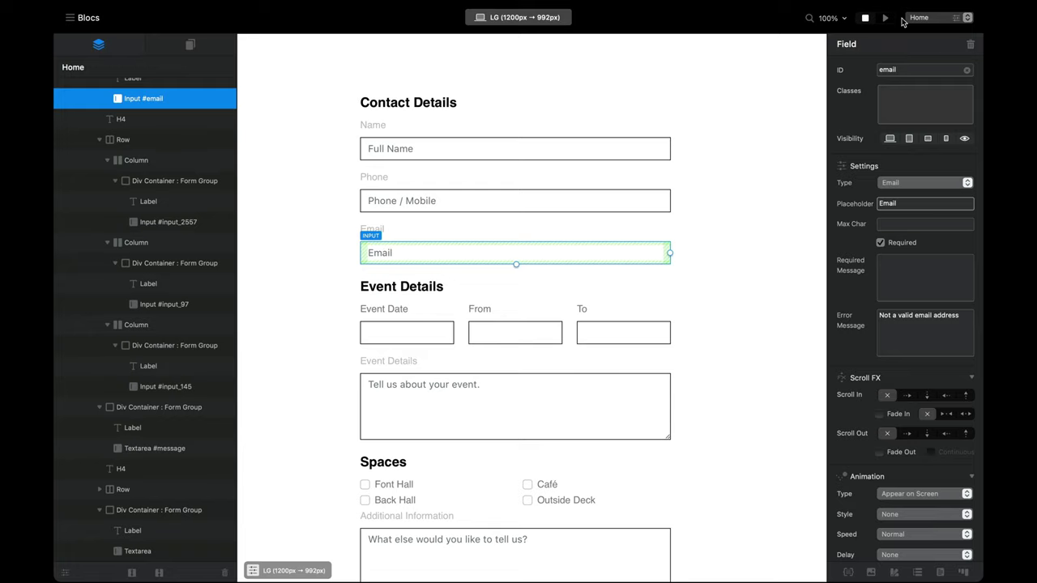
Step: Preview the form to check the new placeholders, then return to editing
{"action": "left_click", "coordinate": [885, 17]}
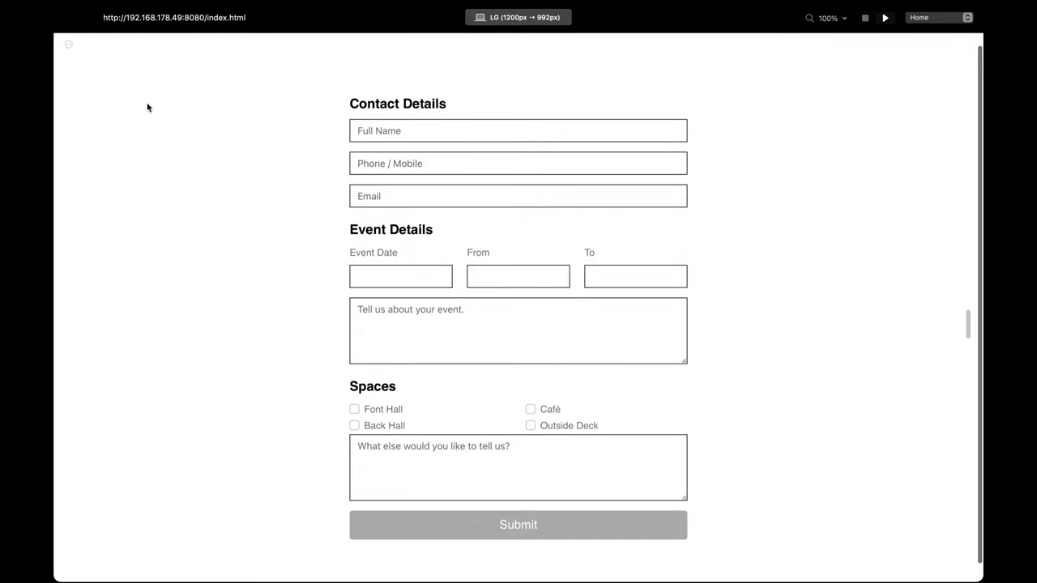
{"action": "left_click", "coordinate": [364, 131]}
{"action": "left_click", "coordinate": [865, 18]}
{"action": "left_click", "coordinate": [625, 157]}
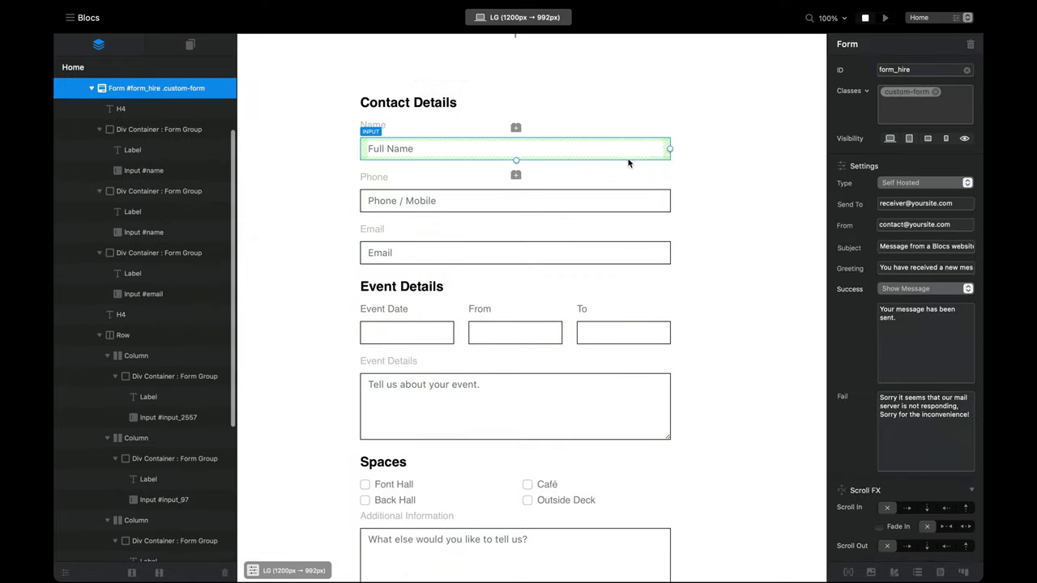
Step: Add a new .form-control::placeholder class in the Class Manager
{"action": "left_click", "coordinate": [851, 573]}
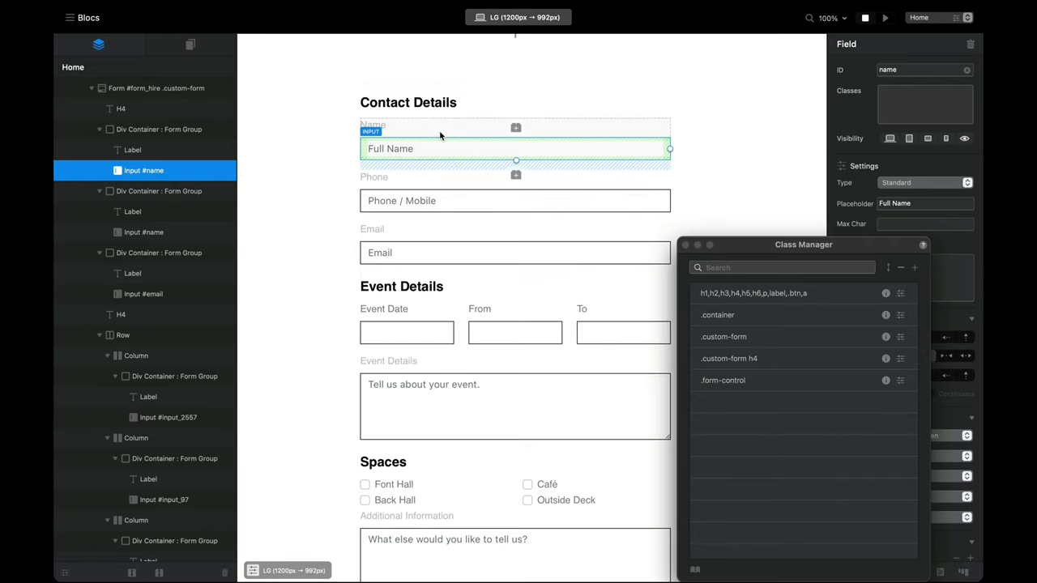
{"action": "left_click_drag", "start_coordinate": [848, 253], "coordinate": [856, 201]}
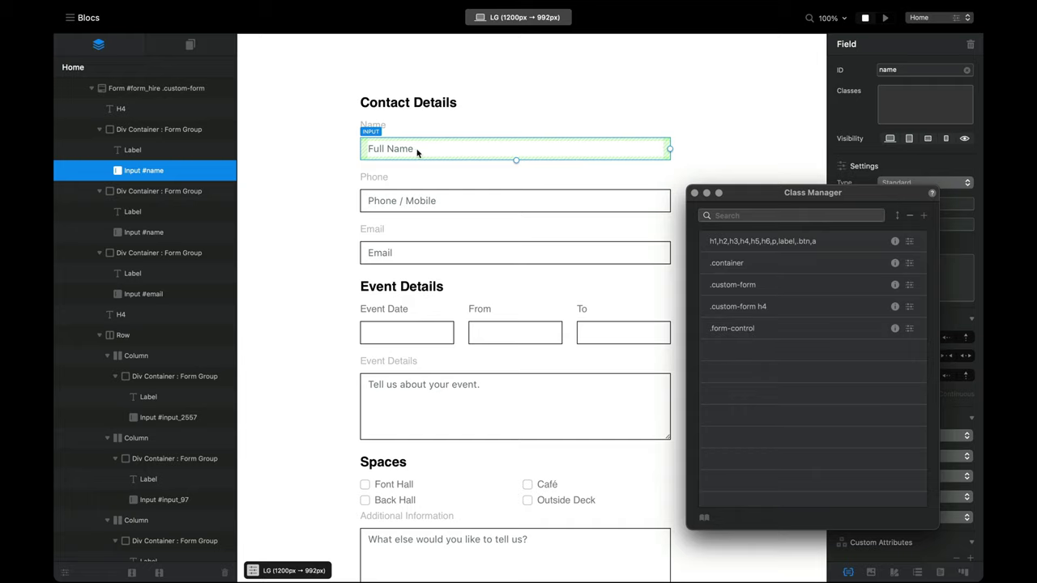
{"action": "left_click", "coordinate": [926, 216]}
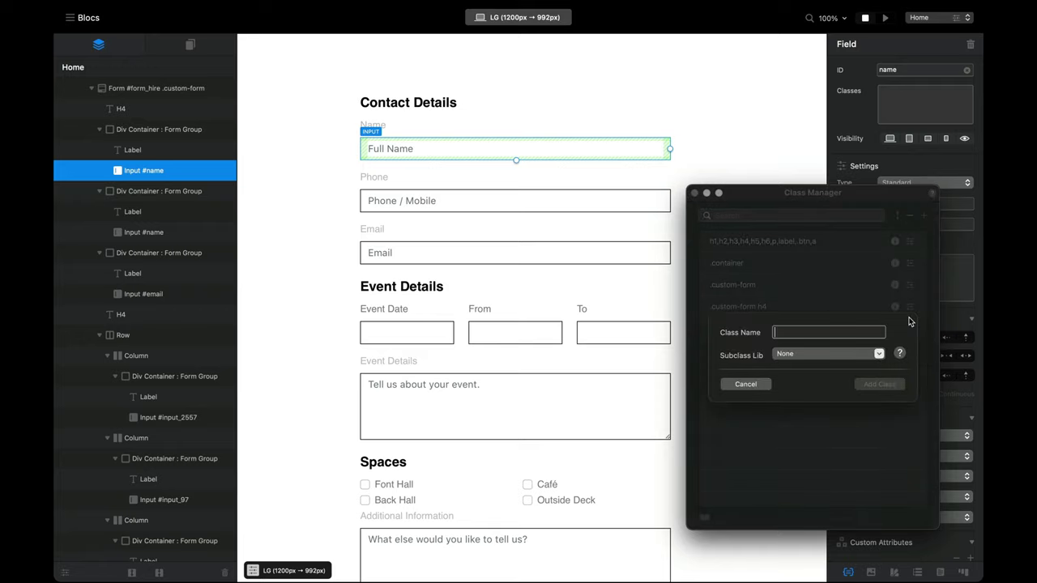
{"action": "type", "text": "form-co"}
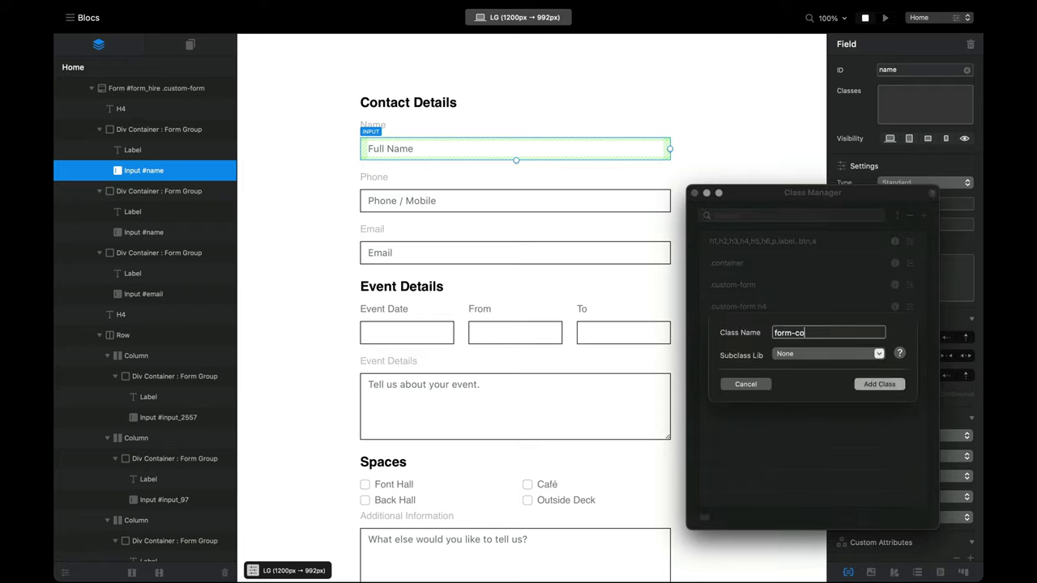
{"action": "type", "text": "ntrol::placeholder"}
{"action": "key", "text": "Return"}
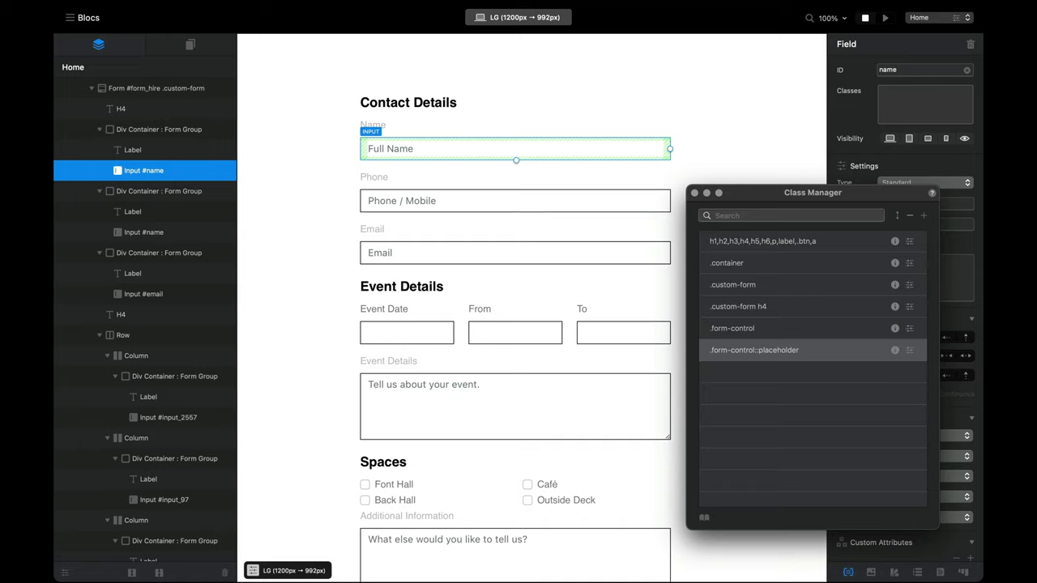
Step: Set the placeholder class's text colour to dark blue 004D80
{"action": "double_click", "coordinate": [827, 353]}
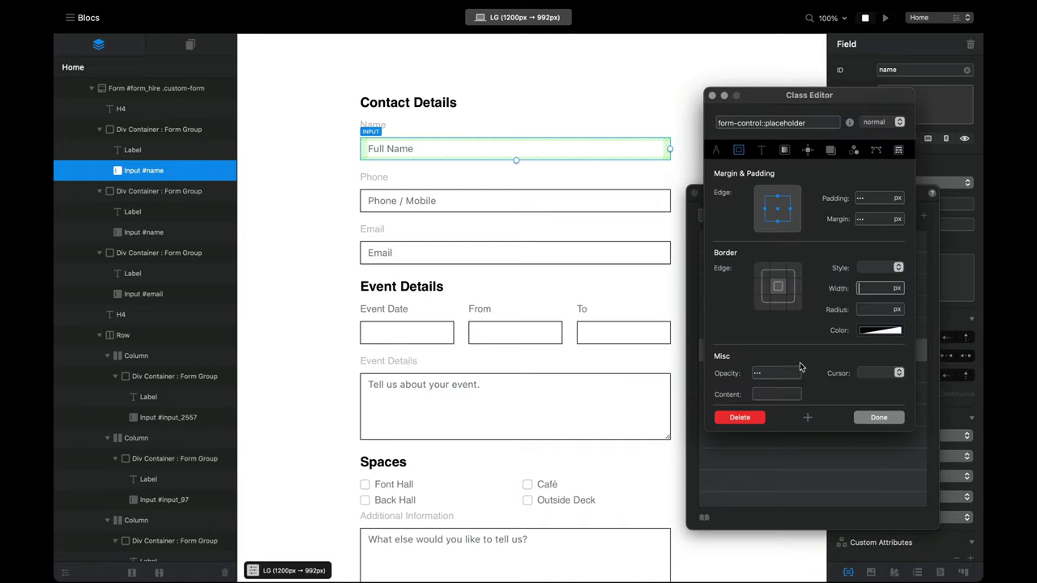
{"action": "left_click", "coordinate": [761, 150]}
{"action": "left_click", "coordinate": [777, 232]}
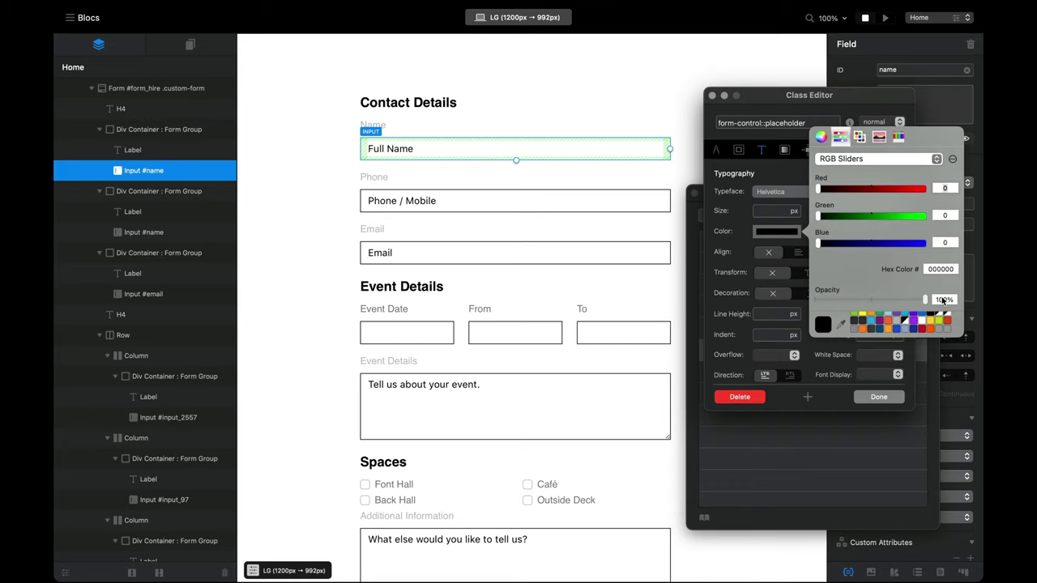
{"action": "left_click_drag", "start_coordinate": [913, 243], "coordinate": [926, 216]}
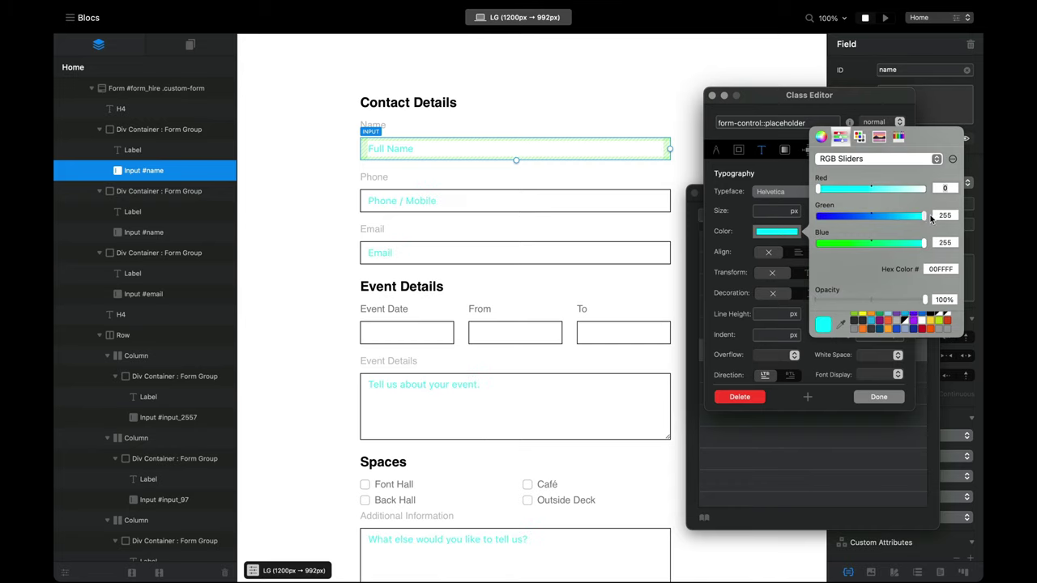
{"action": "left_click", "coordinate": [915, 322]}
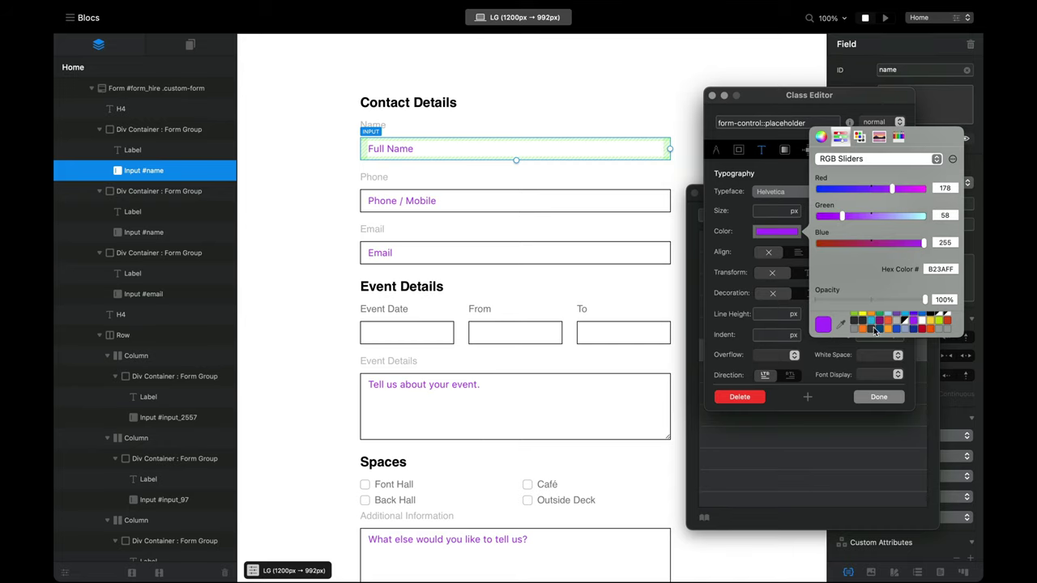
{"action": "left_click", "coordinate": [882, 332]}
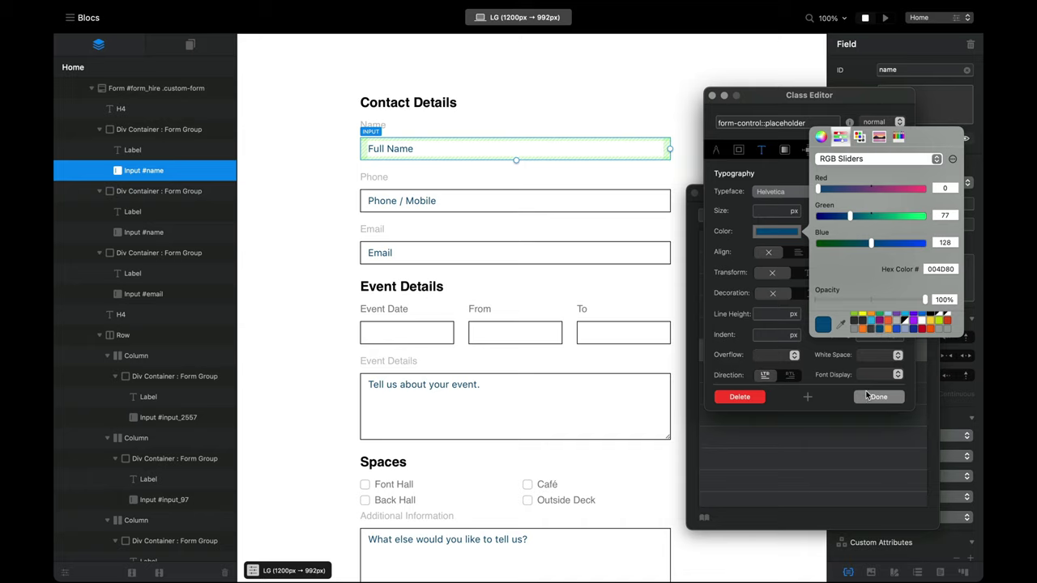
{"action": "left_click", "coordinate": [880, 397]}
{"action": "left_click", "coordinate": [879, 398]}
{"action": "left_click", "coordinate": [888, 20]}
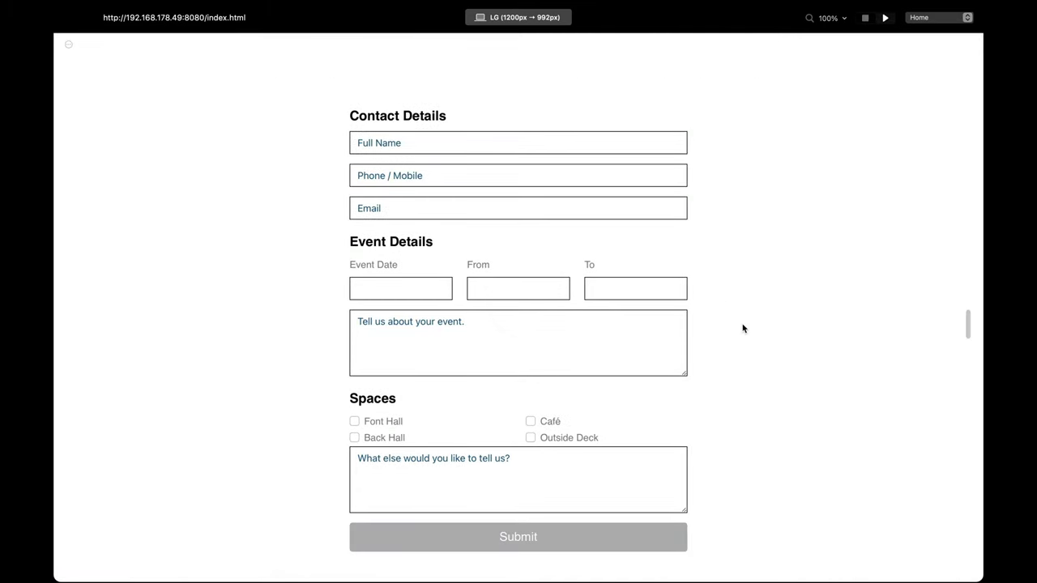
Step: Test typing in the preview's Full Name field, then clear the test text
{"action": "scroll", "coordinate": [717, 324], "scroll_direction": "down", "scroll_amount": 2}
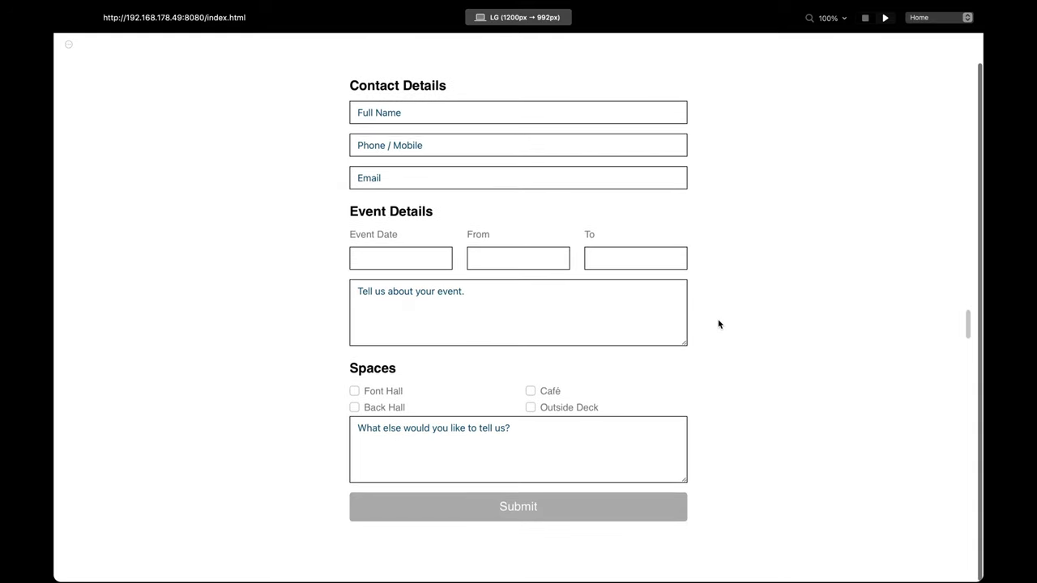
{"action": "scroll", "coordinate": [500, 285], "scroll_direction": "up", "scroll_amount": 2}
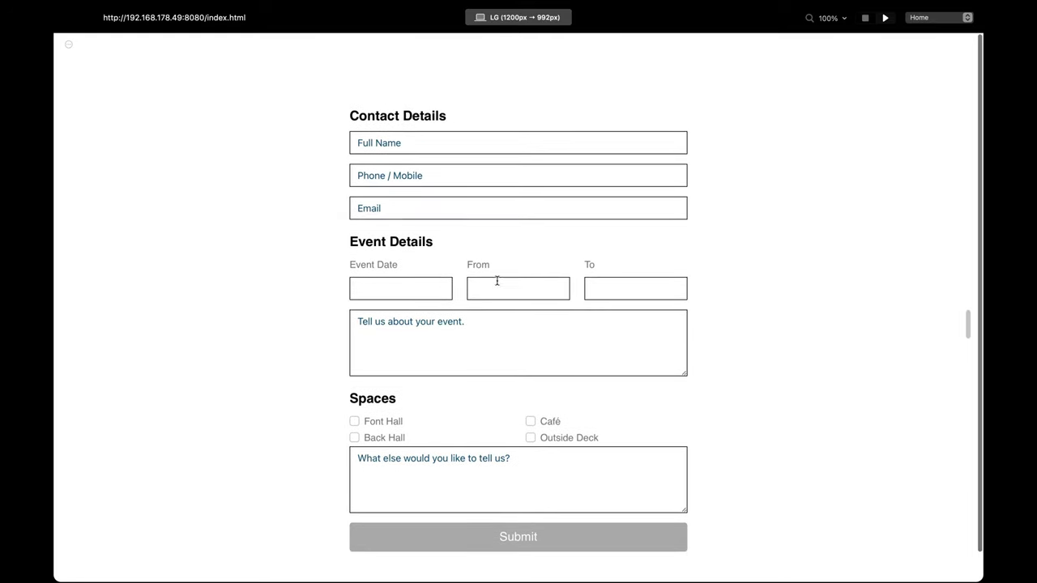
{"action": "left_click", "coordinate": [439, 148]}
{"action": "type", "text": "rewrwer"}
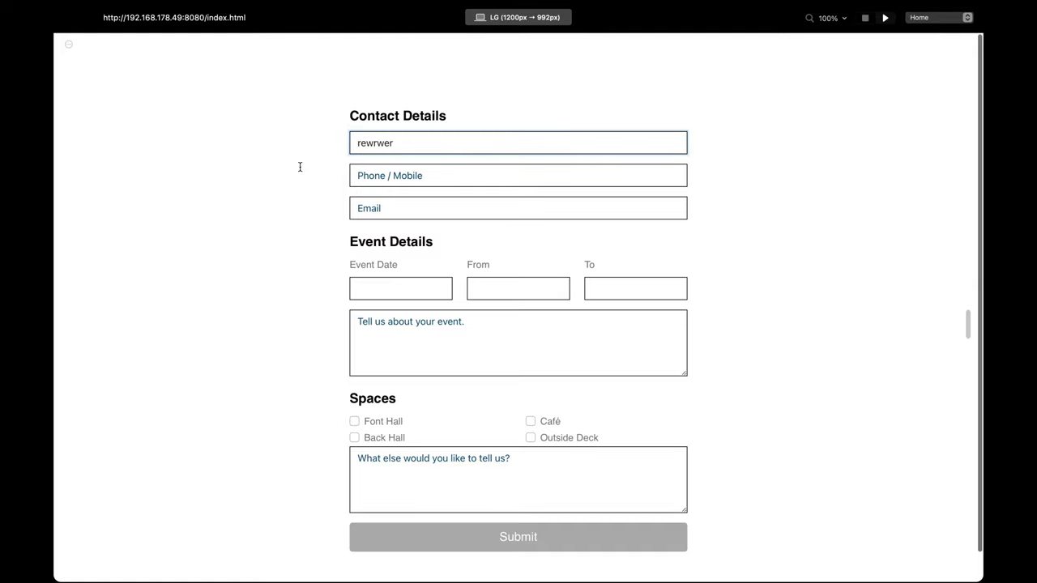
{"action": "left_click", "coordinate": [407, 137]}
{"action": "type", "text": "ewrwerwerwe"}
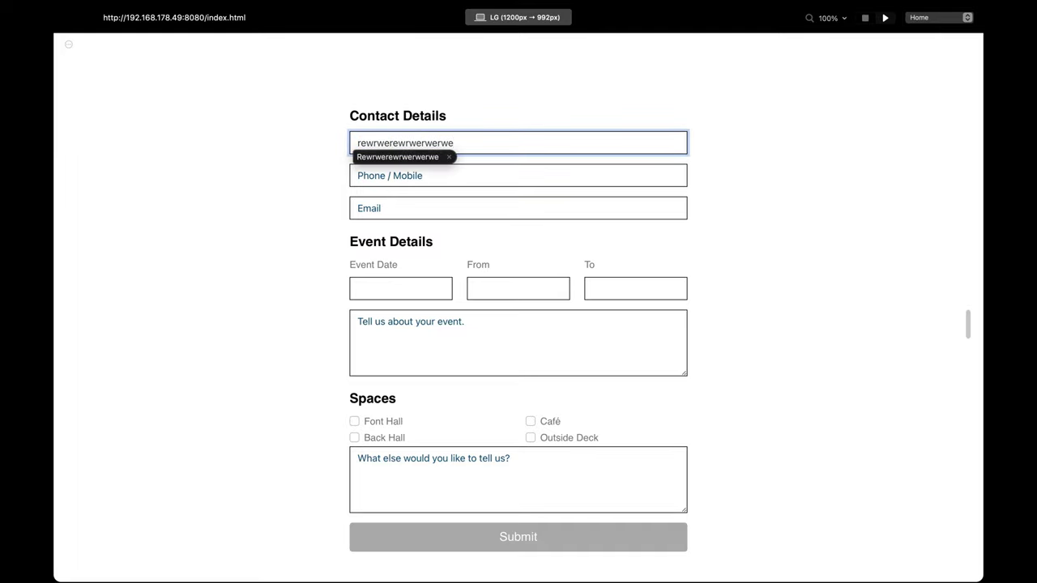
{"action": "key", "text": "super+a"}
{"action": "type", "text": "wer"}
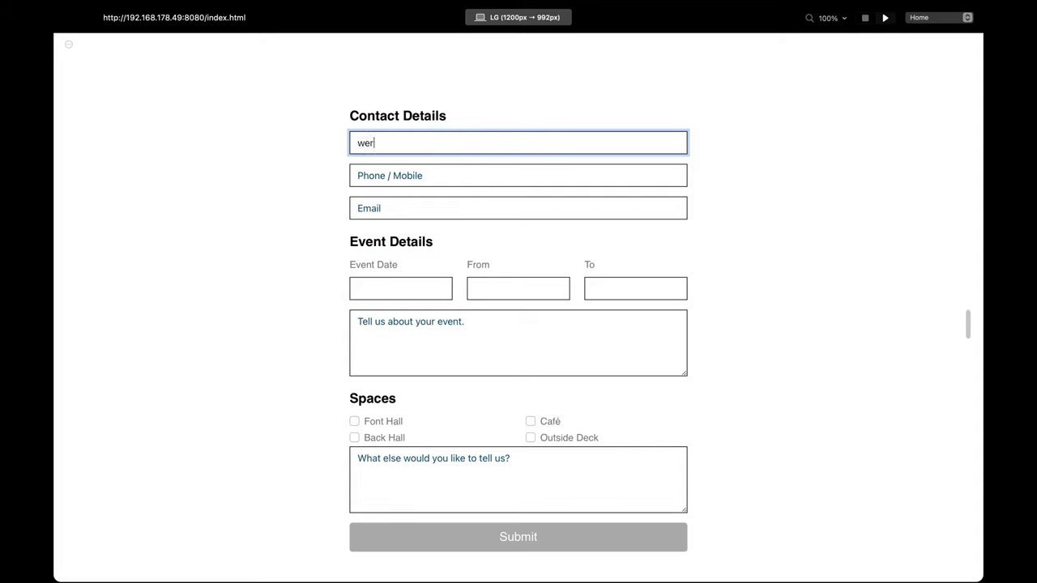
{"action": "key", "text": "BackSpace"}
{"action": "key", "text": "BackSpace"}
{"action": "key", "text": "BackSpace"}
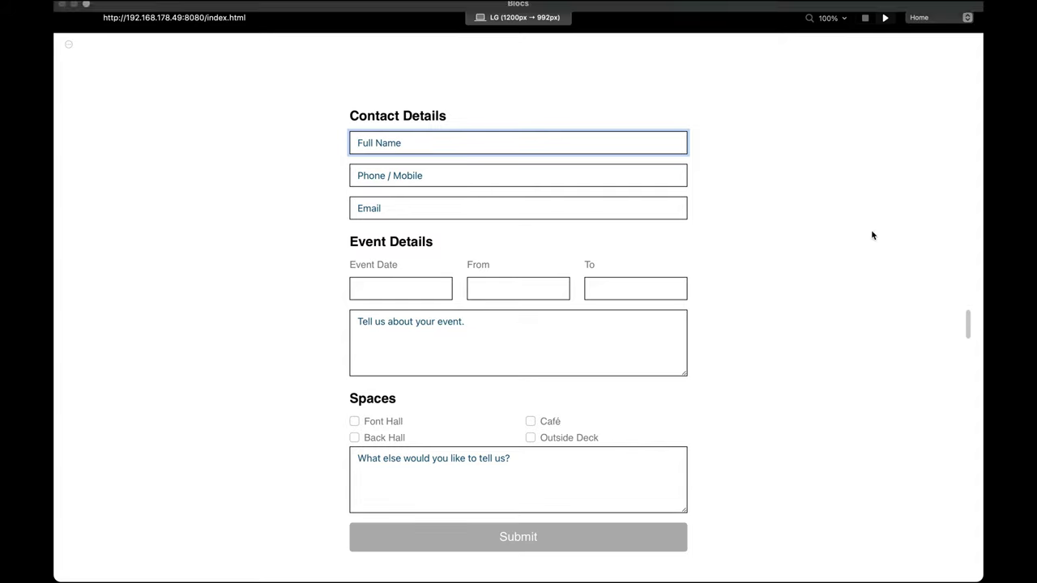
{"action": "left_click", "coordinate": [850, 276]}
Step: Inspect the Event Date label's markup and styles with the element picker
{"action": "scroll", "coordinate": [797, 288], "scroll_direction": "down", "scroll_amount": 1}
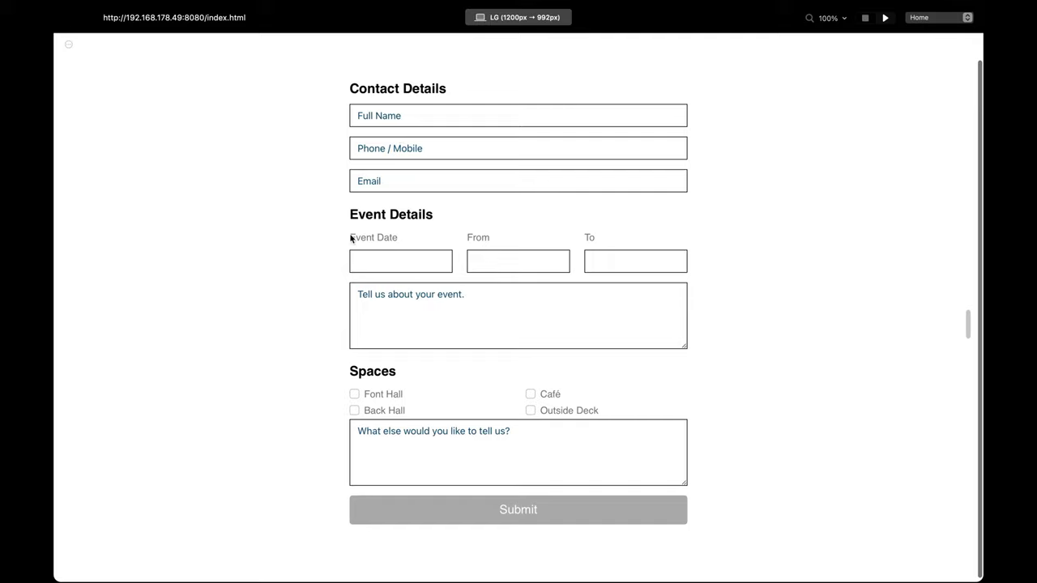
{"action": "left_click_drag", "start_coordinate": [351, 238], "coordinate": [395, 241]}
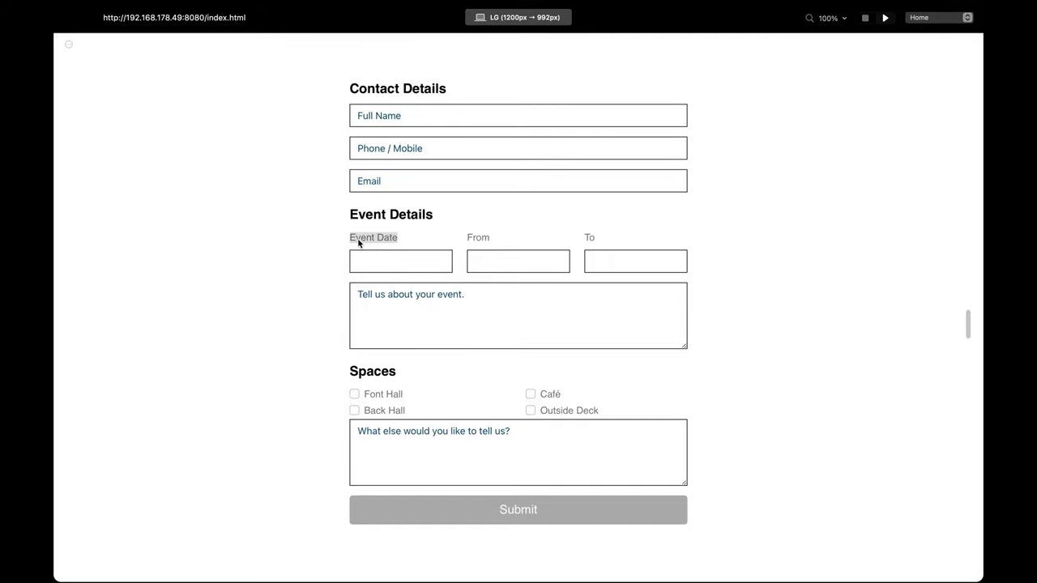
{"action": "left_click_drag", "start_coordinate": [353, 238], "coordinate": [400, 240]}
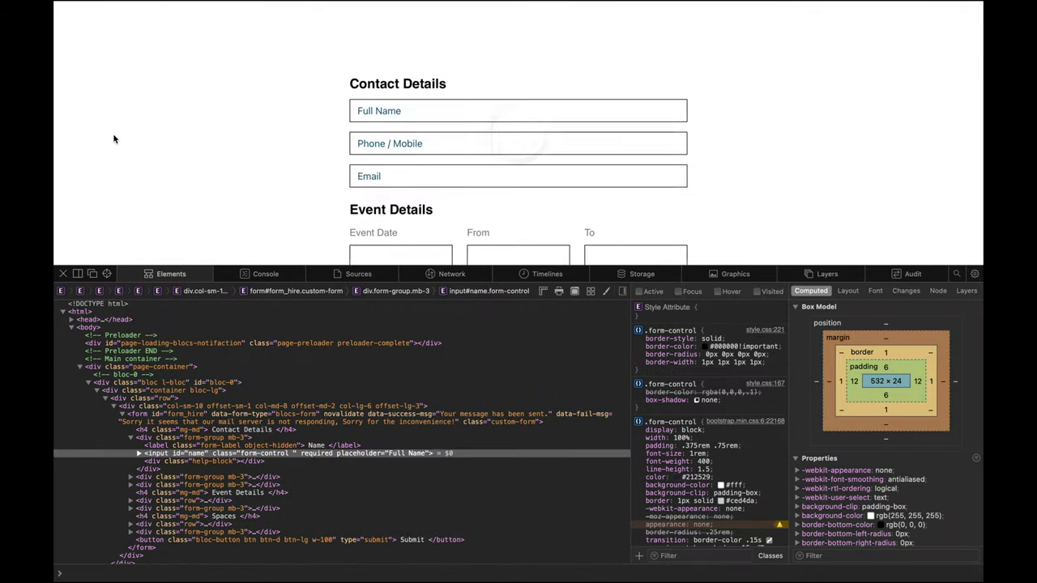
{"action": "scroll", "coordinate": [146, 140], "scroll_direction": "down", "scroll_amount": 2}
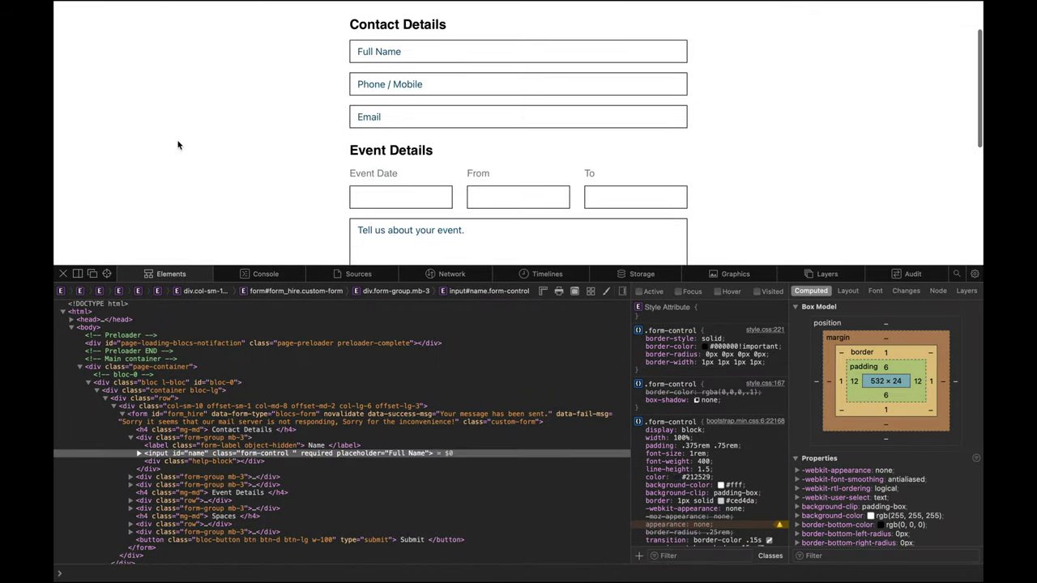
{"action": "left_click", "coordinate": [106, 274]}
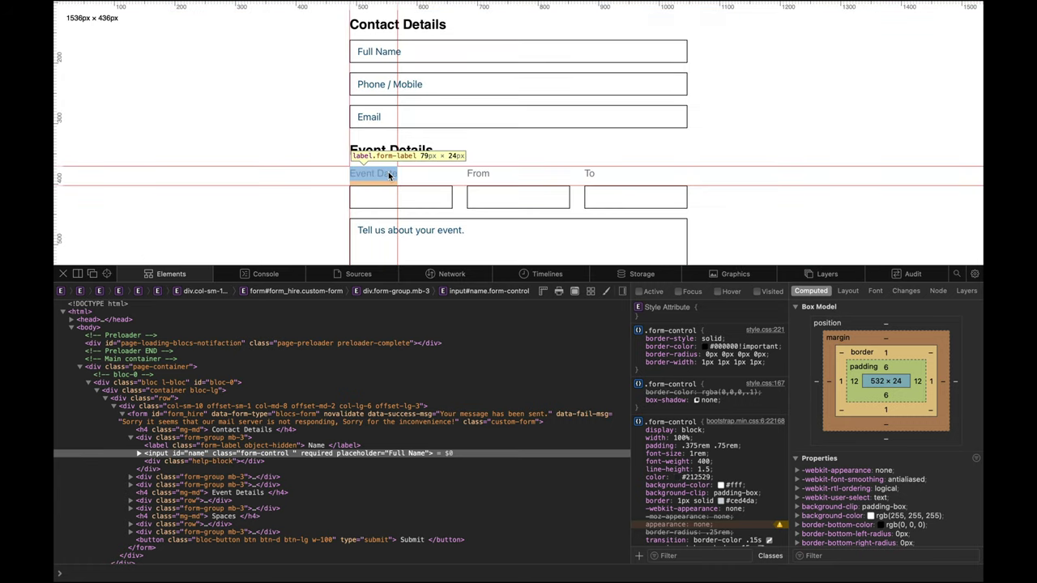
{"action": "left_click", "coordinate": [388, 174]}
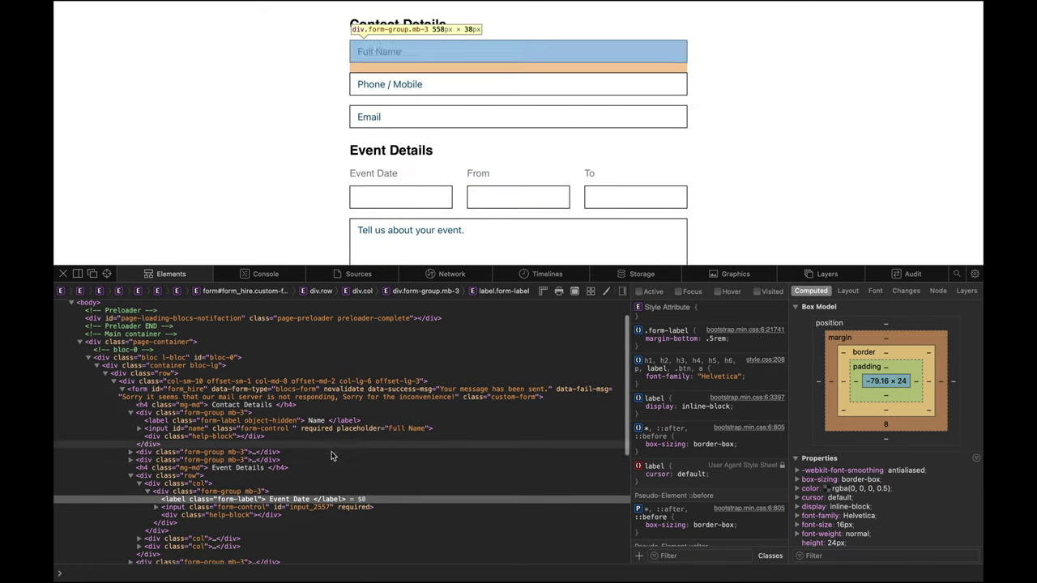
{"action": "scroll", "coordinate": [243, 486], "scroll_direction": "down", "scroll_amount": 1}
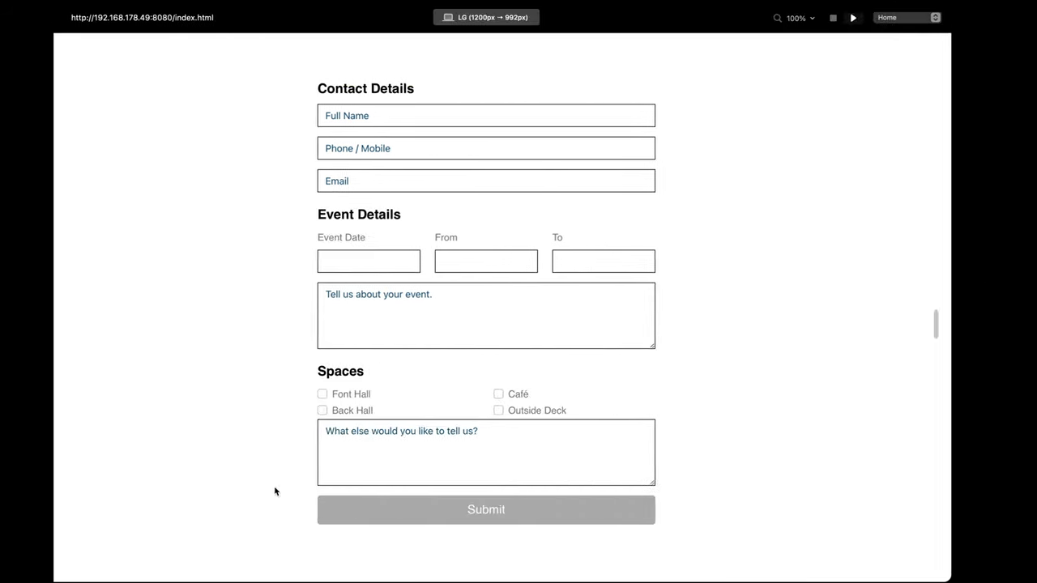
Step: Stop the preview and create a new class named form-label in the Class Manager
{"action": "left_click", "coordinate": [865, 18]}
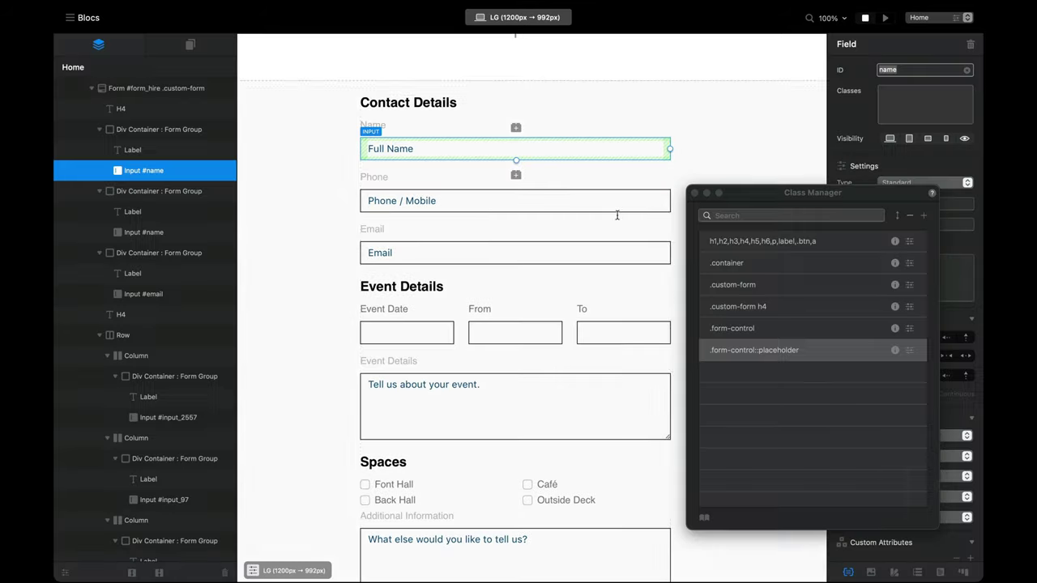
{"action": "scroll", "coordinate": [438, 239], "scroll_direction": "down", "scroll_amount": 3}
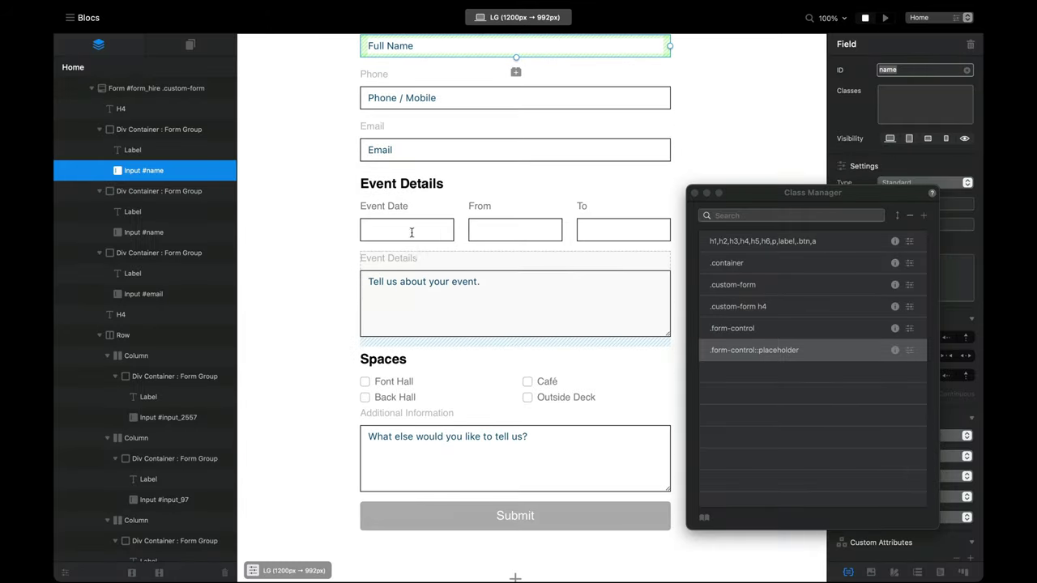
{"action": "left_click", "coordinate": [924, 215]}
{"action": "type", "text": "form-label"}
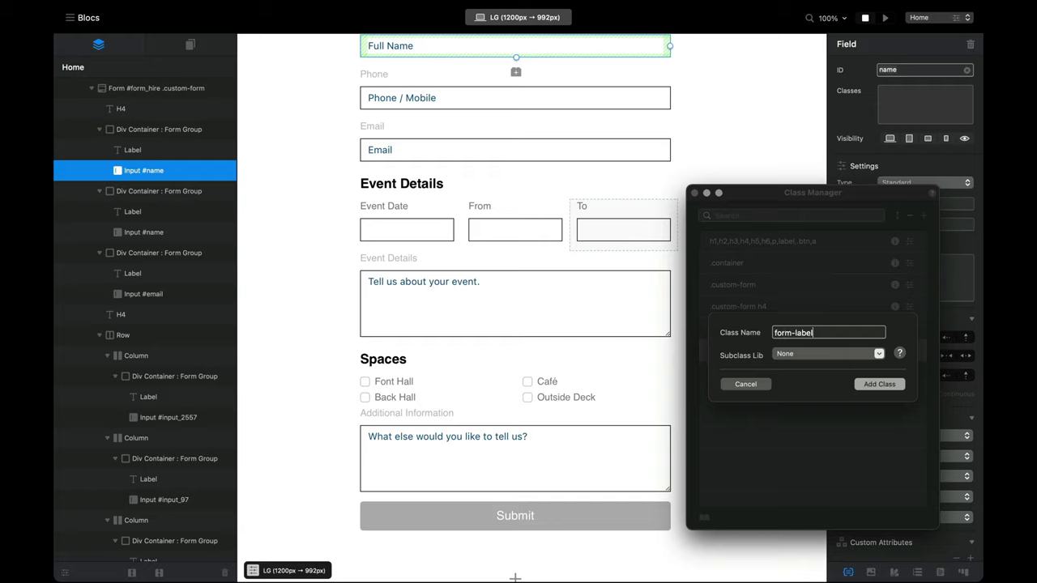
{"action": "key", "text": "Return"}
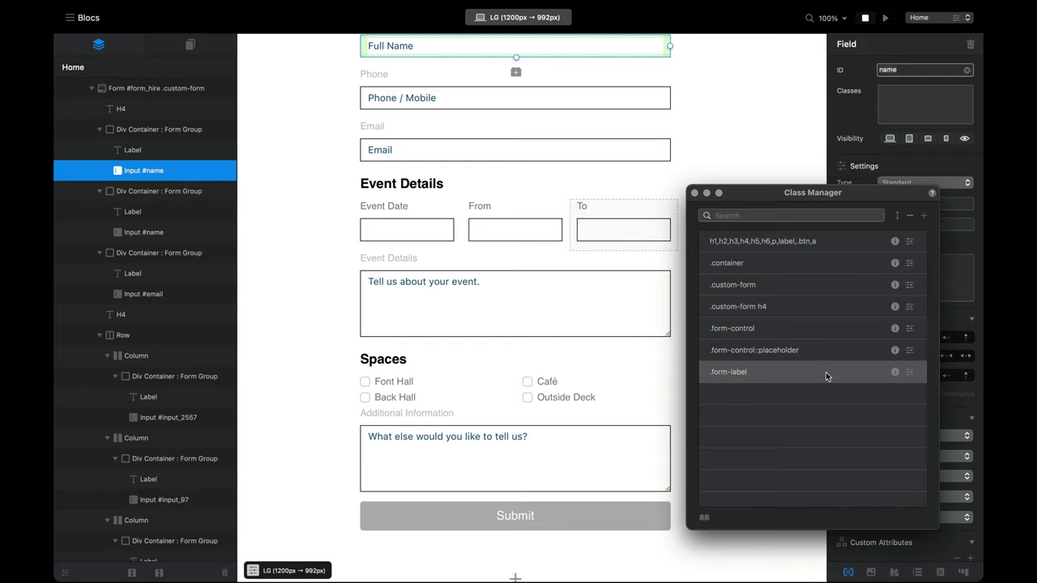
Step: Give form-label a 100% opacity text colour and a 0.8 rem font size
{"action": "double_click", "coordinate": [812, 372]}
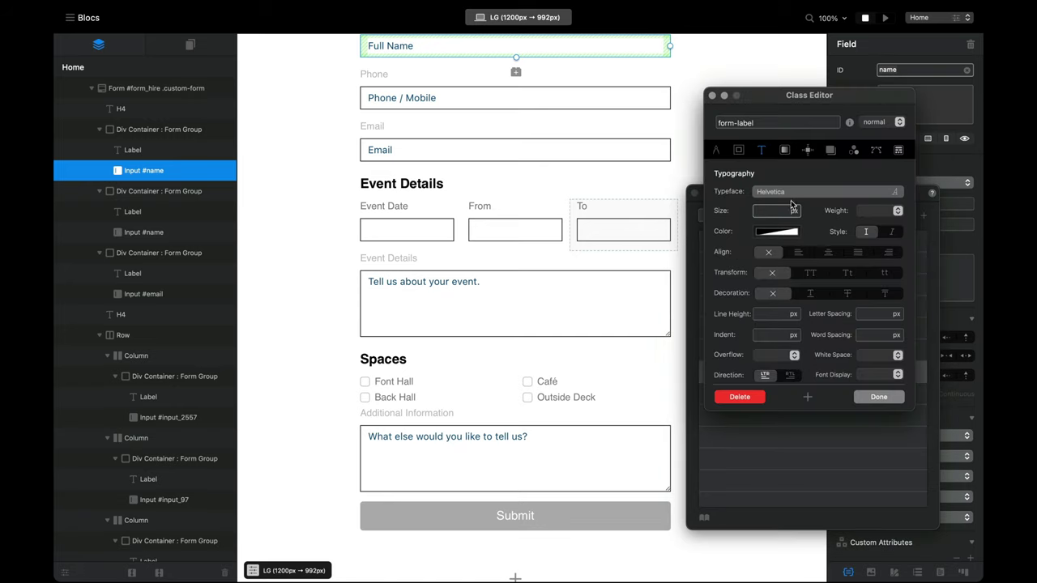
{"action": "left_click", "coordinate": [777, 230]}
{"action": "left_click_drag", "start_coordinate": [866, 299], "coordinate": [963, 302]}
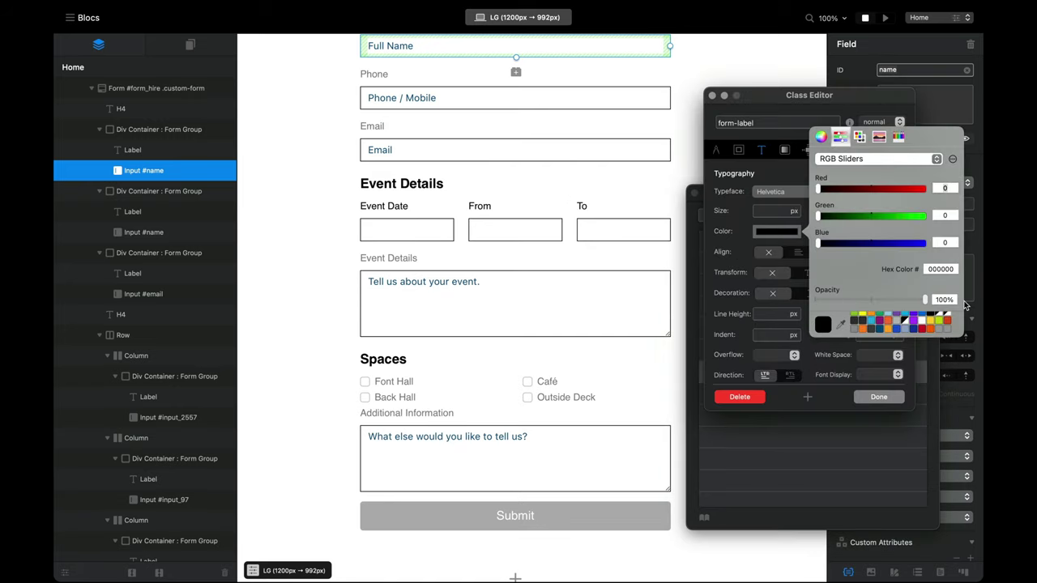
{"action": "left_click", "coordinate": [751, 201]}
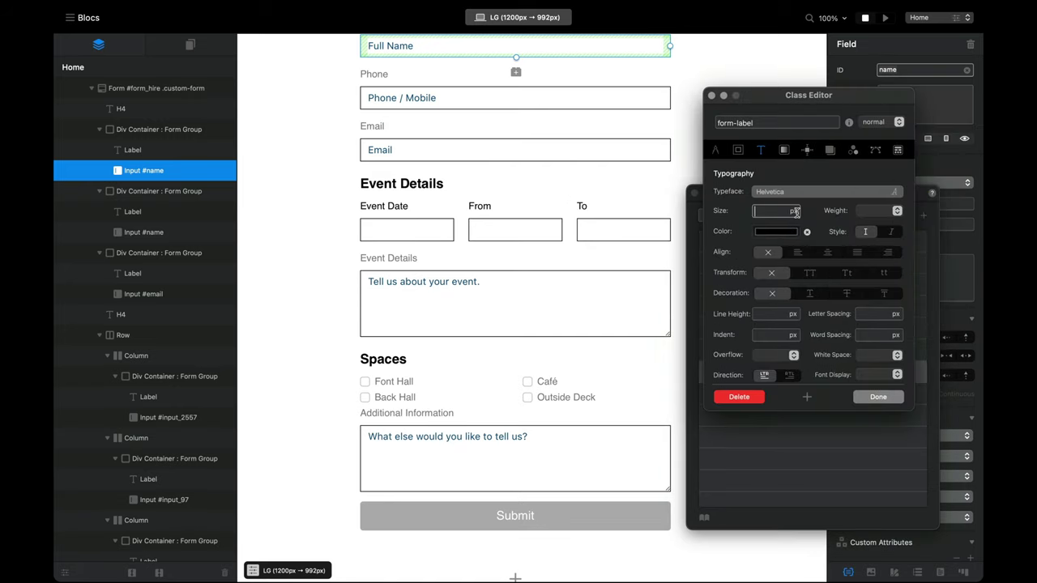
{"action": "left_click", "coordinate": [794, 211]}
{"action": "left_click", "coordinate": [771, 220]}
{"action": "left_click", "coordinate": [770, 211]}
{"action": "type", "text": "0.9"}
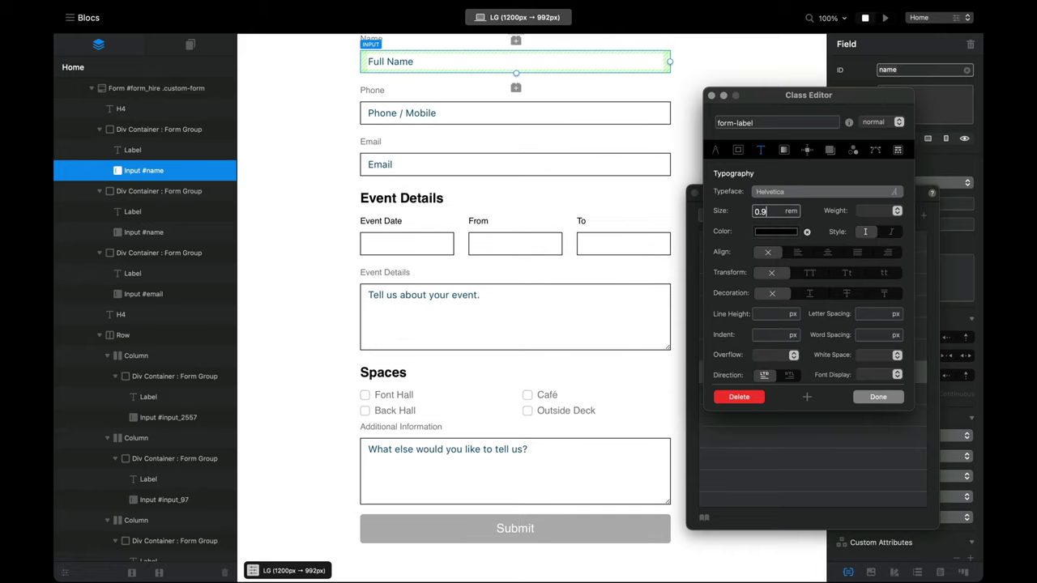
{"action": "type", "text": "8"}
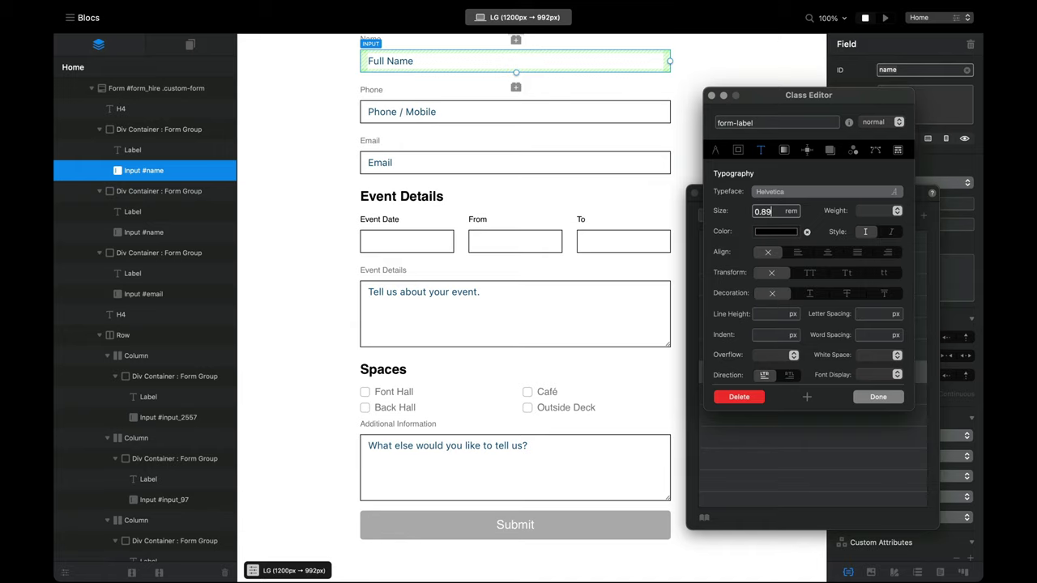
{"action": "key", "text": "BackSpace"}
Step: Make the form-label text uppercase and Bold
{"action": "left_click", "coordinate": [810, 273]}
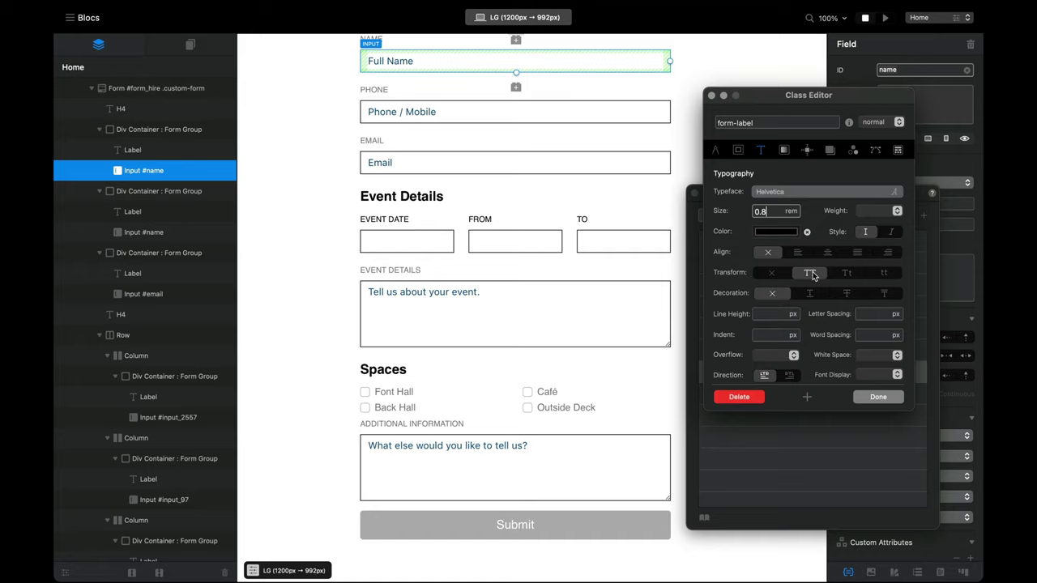
{"action": "left_click", "coordinate": [881, 212]}
{"action": "left_click", "coordinate": [878, 237]}
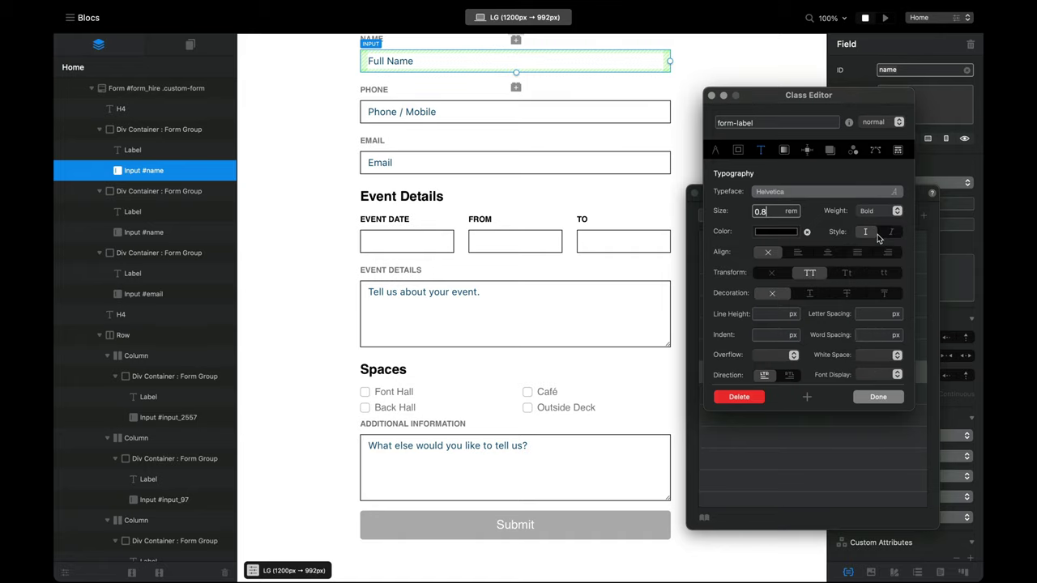
{"action": "scroll", "coordinate": [560, 363], "scroll_direction": "up", "scroll_amount": 1}
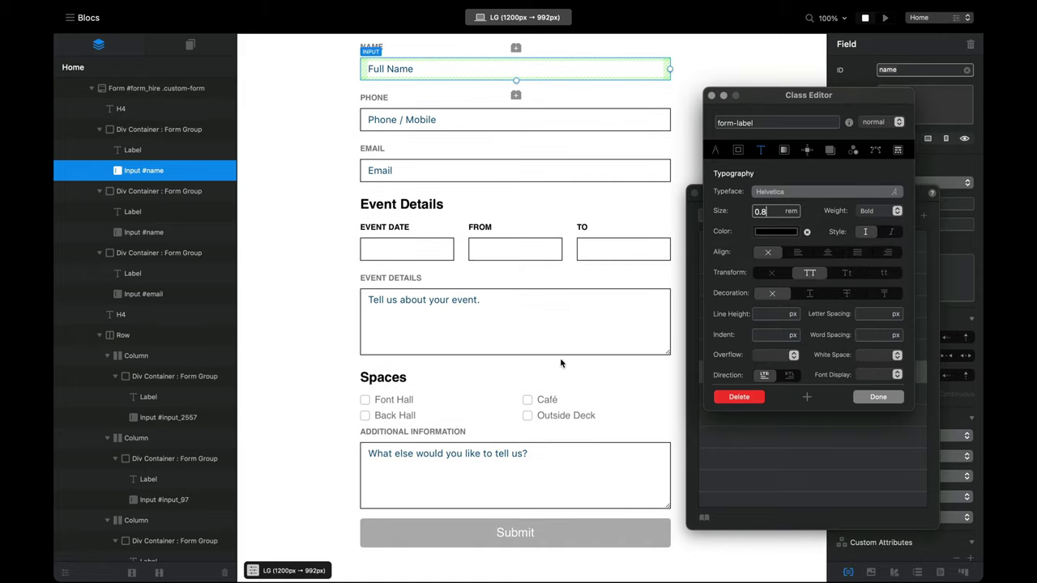
Step: Preview the form and test the Font Hall and Back Hall checkboxes, leaving both unticked
{"action": "left_click", "coordinate": [885, 17]}
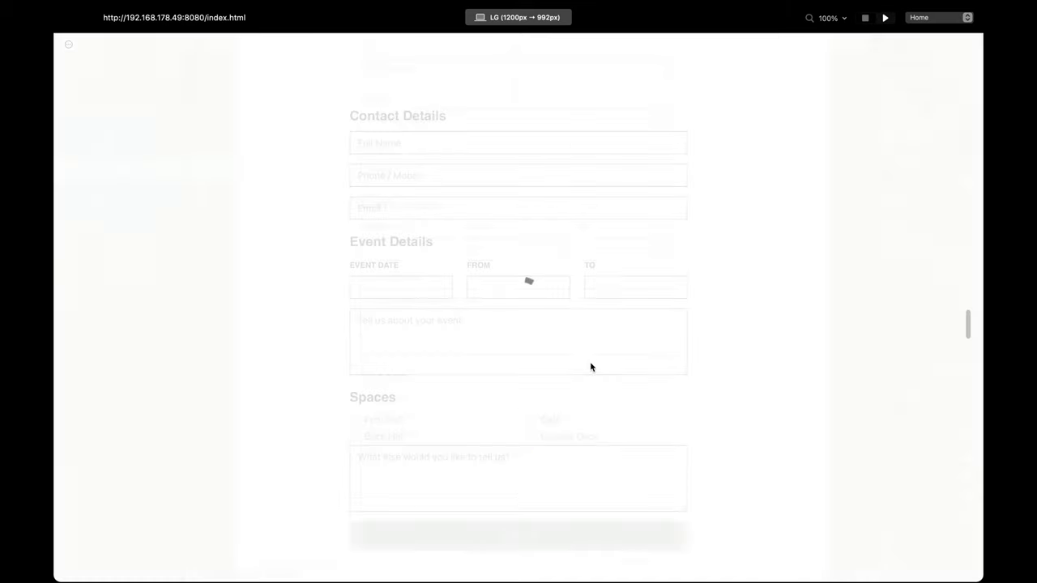
{"action": "scroll", "coordinate": [578, 412], "scroll_direction": "down", "scroll_amount": 2}
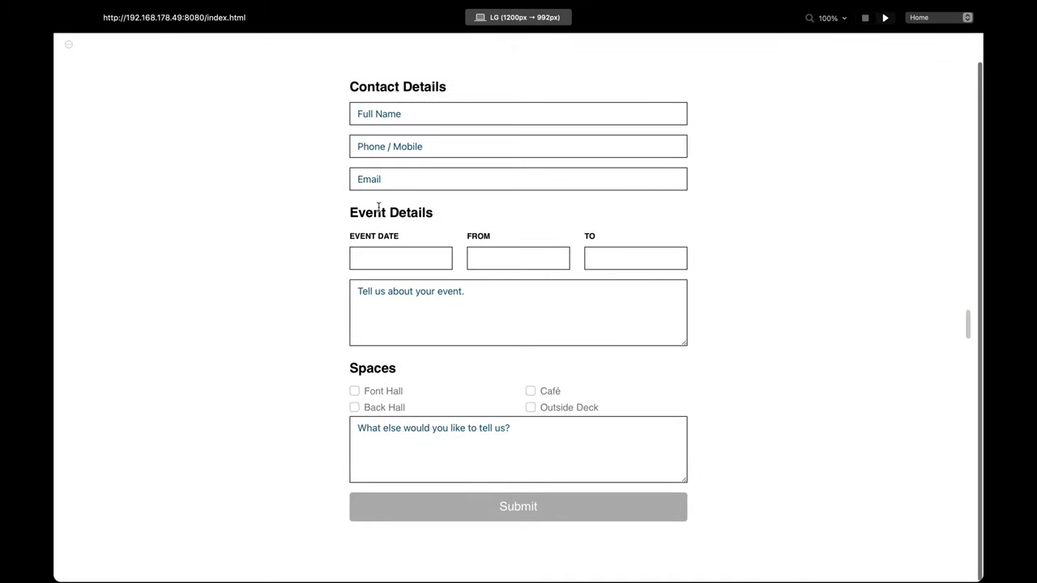
{"action": "scroll", "coordinate": [434, 398], "scroll_direction": "up", "scroll_amount": 2}
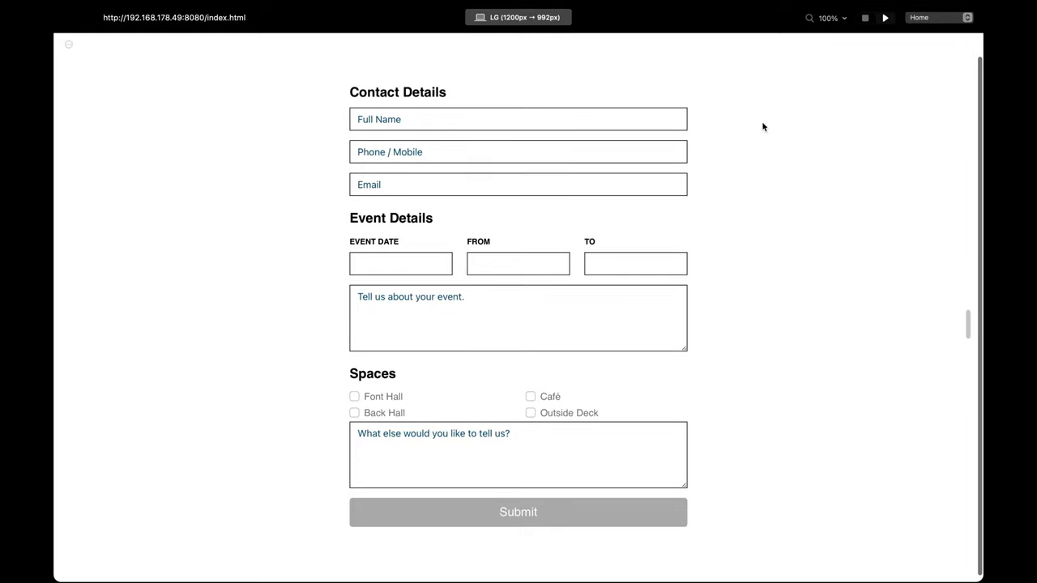
{"action": "scroll", "coordinate": [787, 205], "scroll_direction": "down", "scroll_amount": 2}
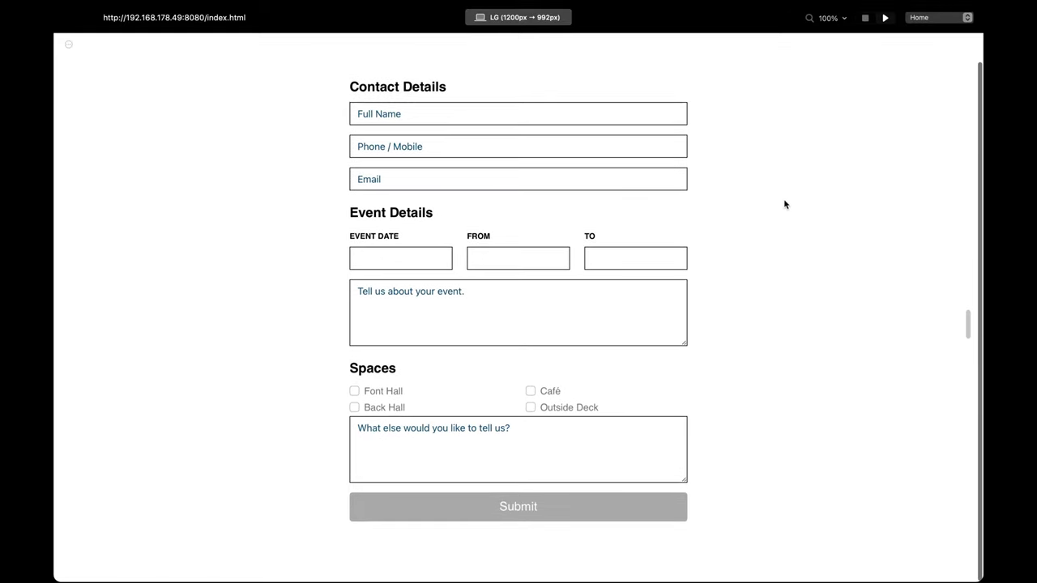
{"action": "left_click", "coordinate": [354, 391]}
{"action": "left_click", "coordinate": [354, 392]}
{"action": "left_click", "coordinate": [354, 408]}
{"action": "left_click", "coordinate": [355, 408]}
{"action": "left_click", "coordinate": [354, 391]}
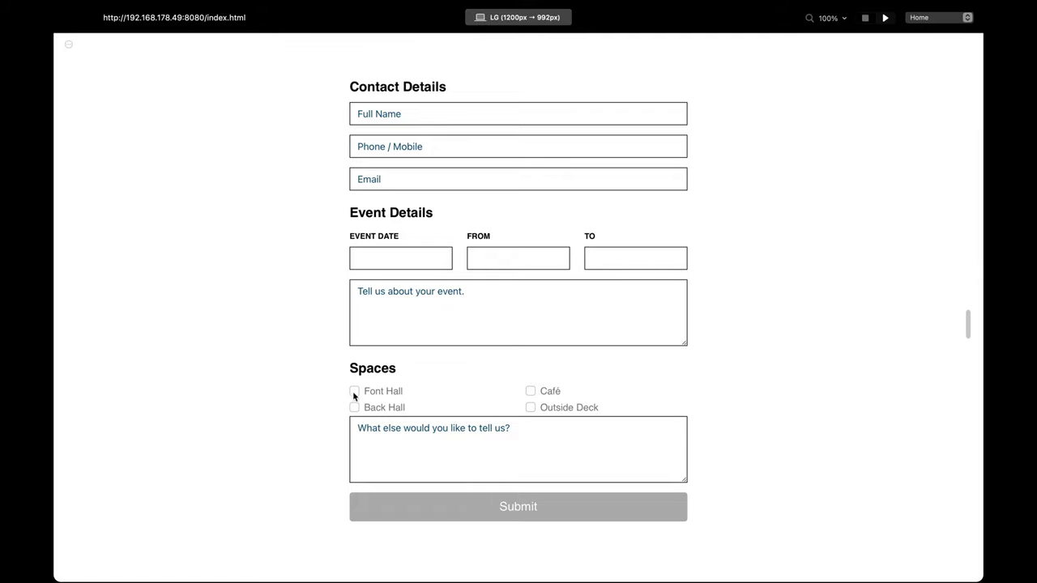
Step: End the preview and read the Sizing section of the Bootstrap Form controls docs
{"action": "left_click", "coordinate": [865, 18]}
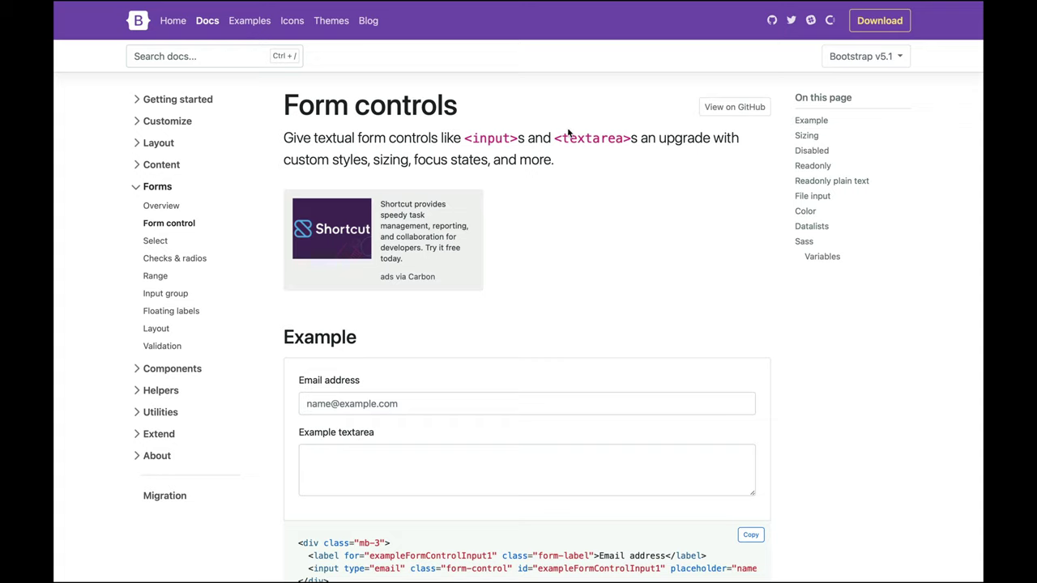
{"action": "left_click", "coordinate": [808, 137]}
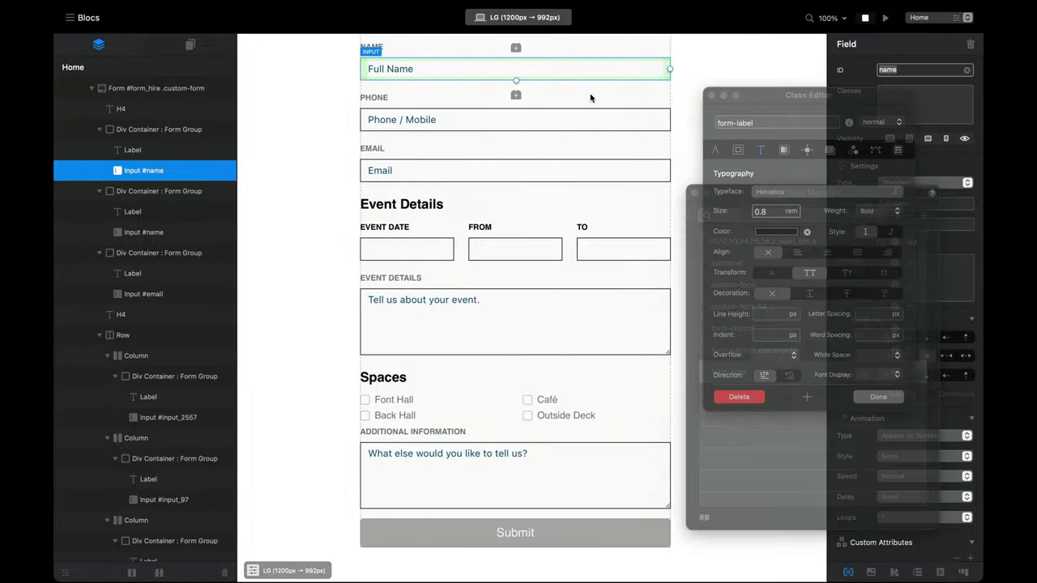
Step: Close the class windows and add form-control-lg to the Full Name field
{"action": "left_click", "coordinate": [712, 95]}
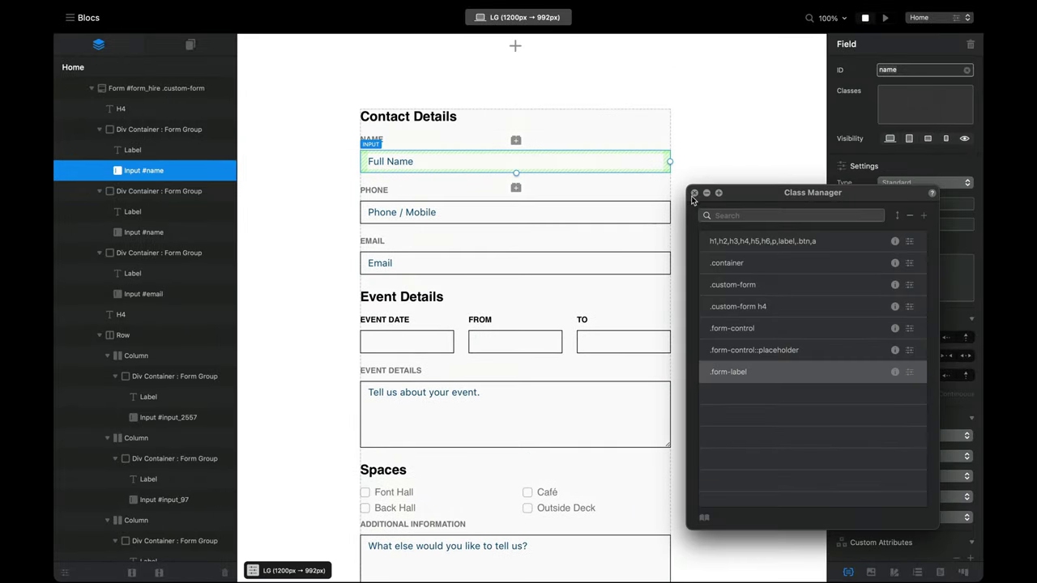
{"action": "left_click", "coordinate": [694, 194]}
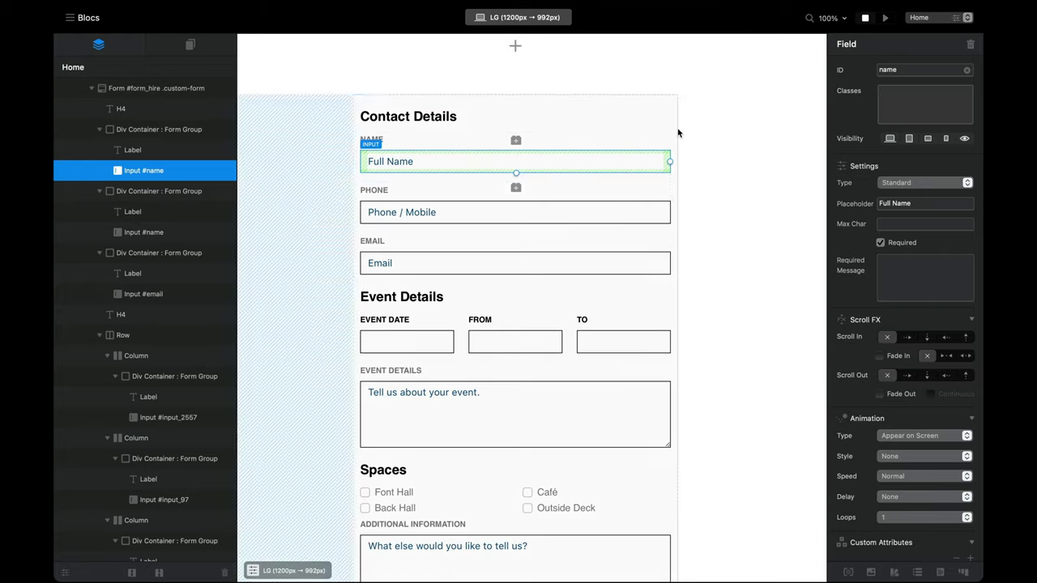
{"action": "left_click", "coordinate": [291, 244]}
{"action": "left_click", "coordinate": [492, 164]}
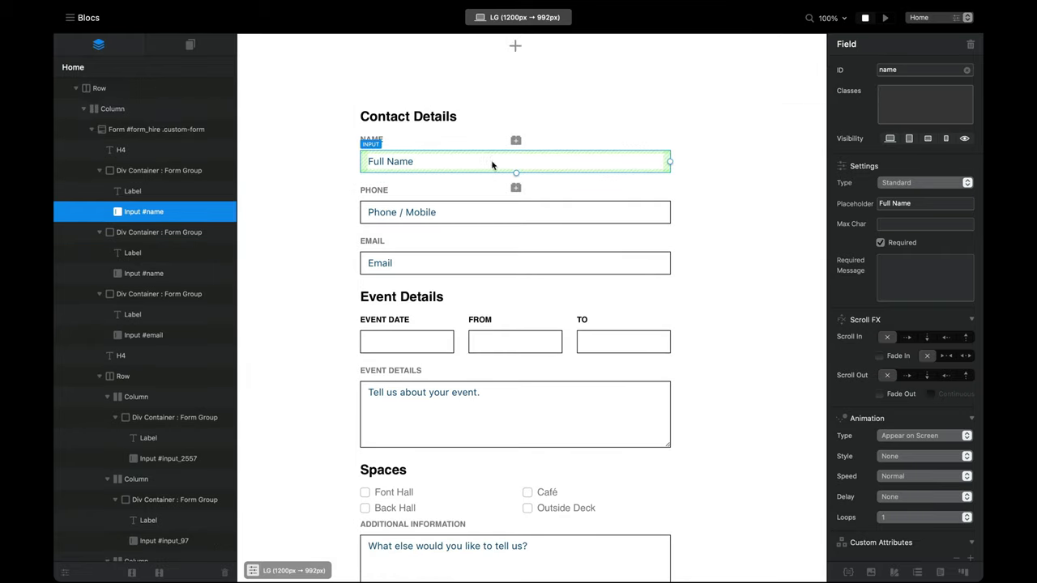
{"action": "left_click", "coordinate": [921, 106]}
{"action": "type", "text": "form-contro"}
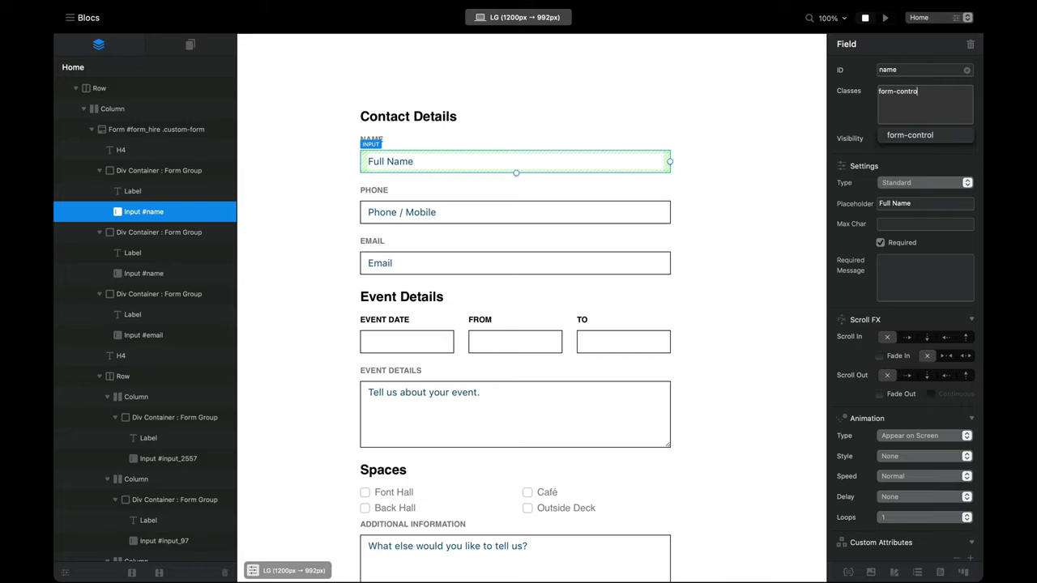
{"action": "type", "text": "l-lg"}
{"action": "key", "text": "Return"}
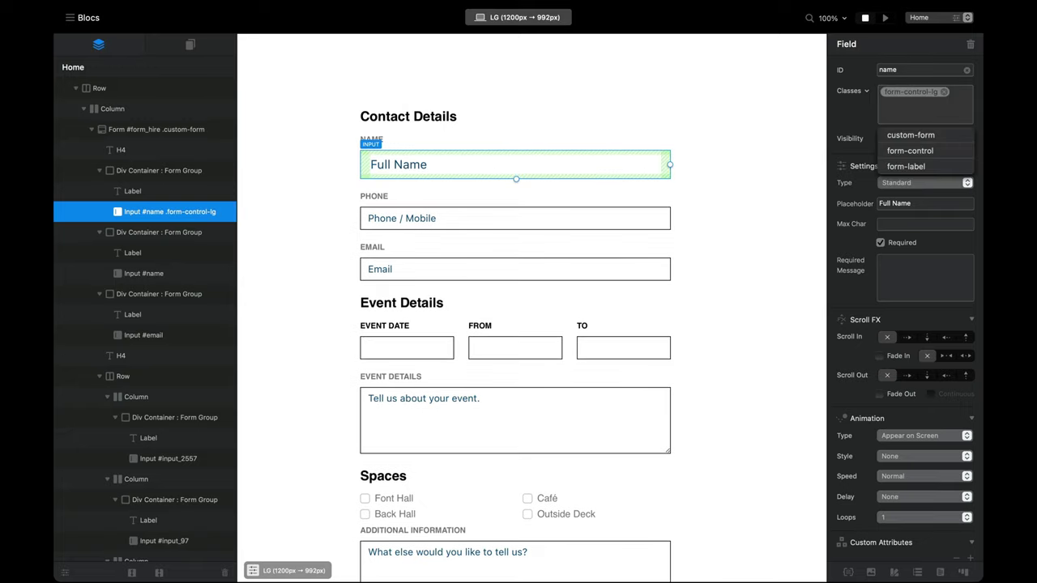
Step: Preview the enlarged Full Name field, then remove form-control-lg from it
{"action": "left_click", "coordinate": [885, 17]}
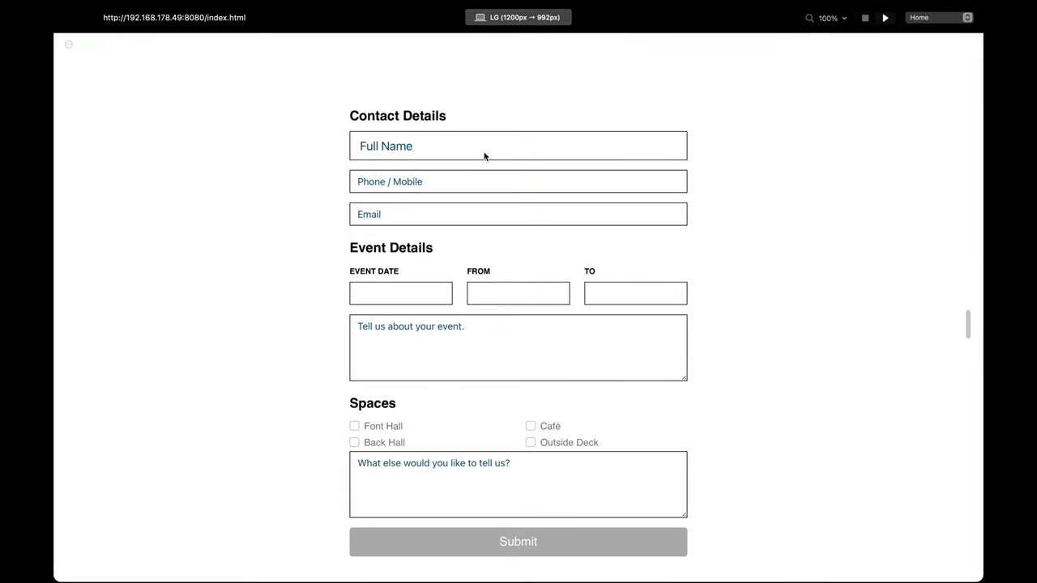
{"action": "scroll", "coordinate": [368, 401], "scroll_direction": "down", "scroll_amount": 1}
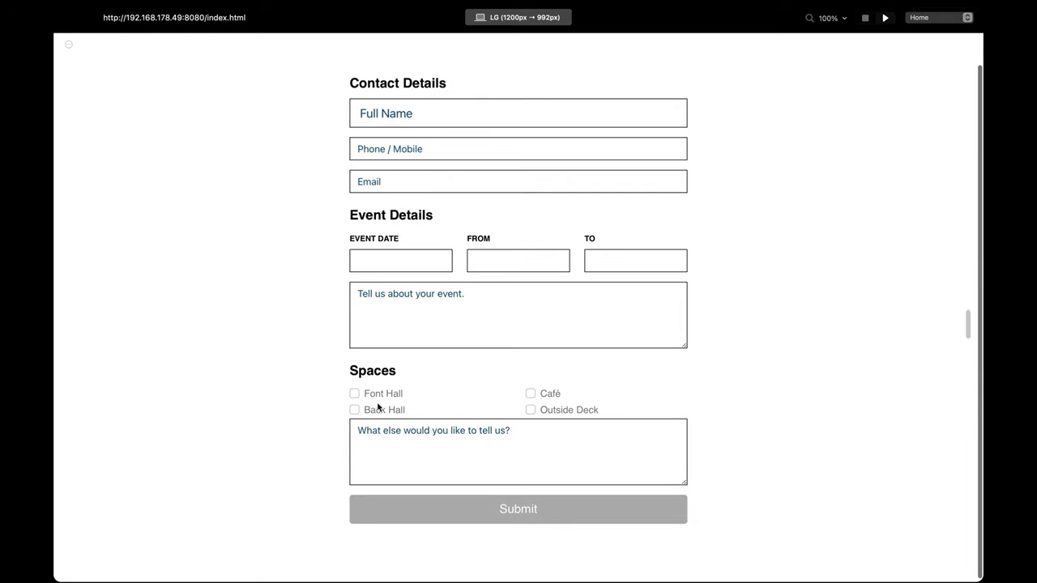
{"action": "left_click", "coordinate": [866, 17]}
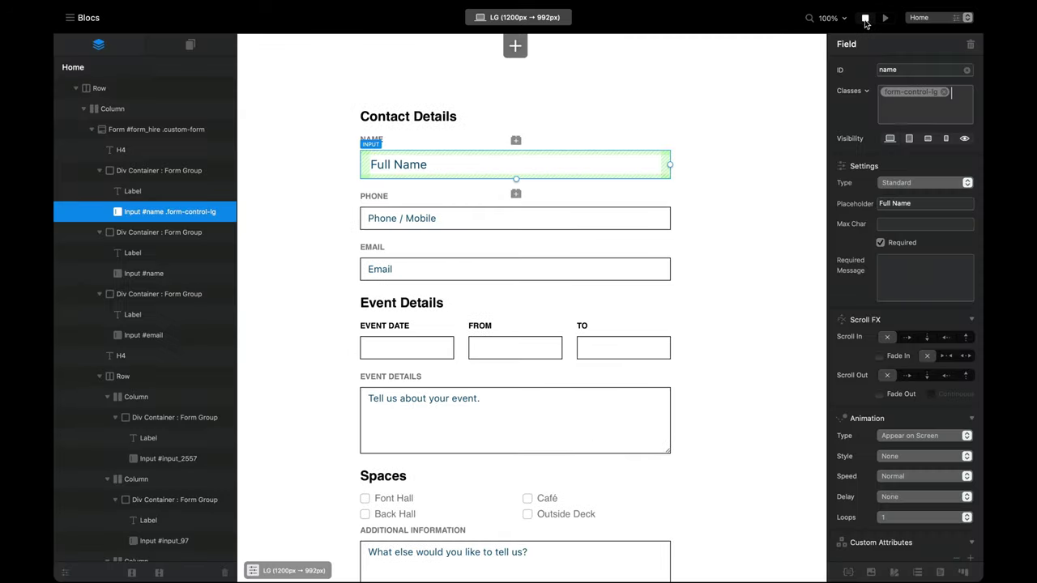
{"action": "left_click", "coordinate": [944, 92]}
{"action": "scroll", "coordinate": [535, 307], "scroll_direction": "down", "scroll_amount": 3}
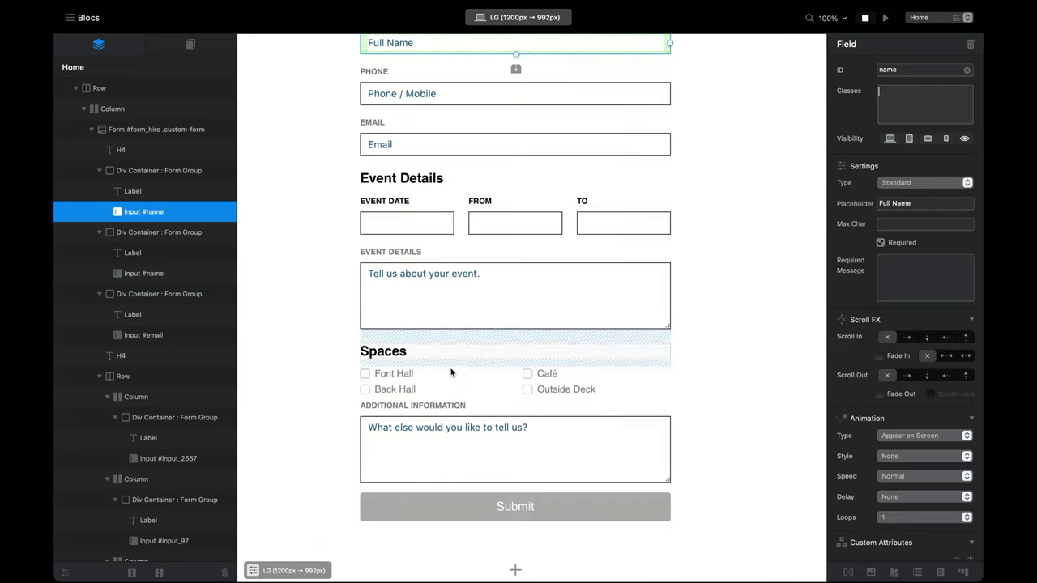
Step: Add form-control-lg to the Font Hall and Back Hall checkboxes
{"action": "left_click", "coordinate": [397, 373]}
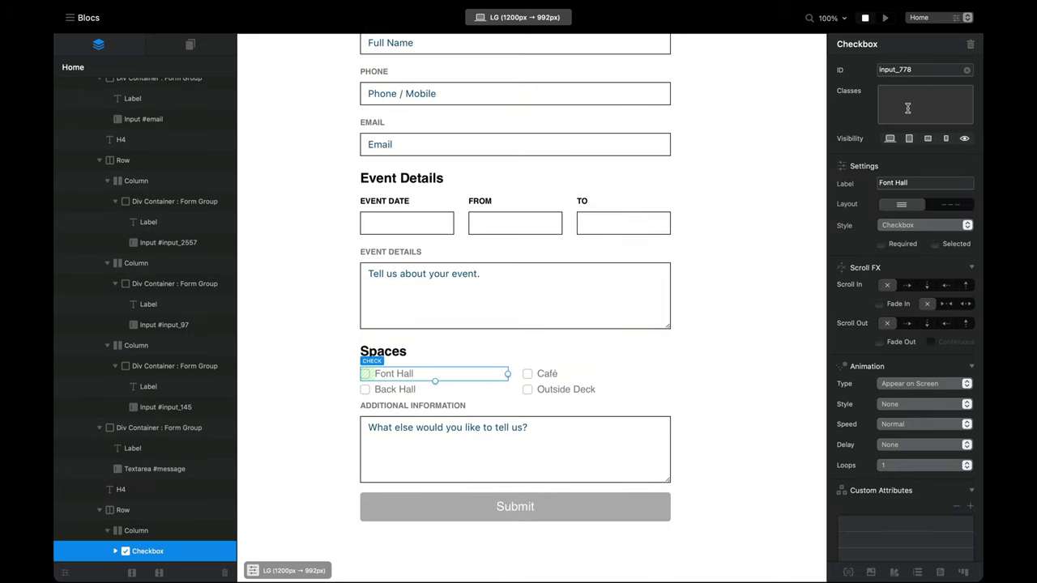
{"action": "type", "text": "form"}
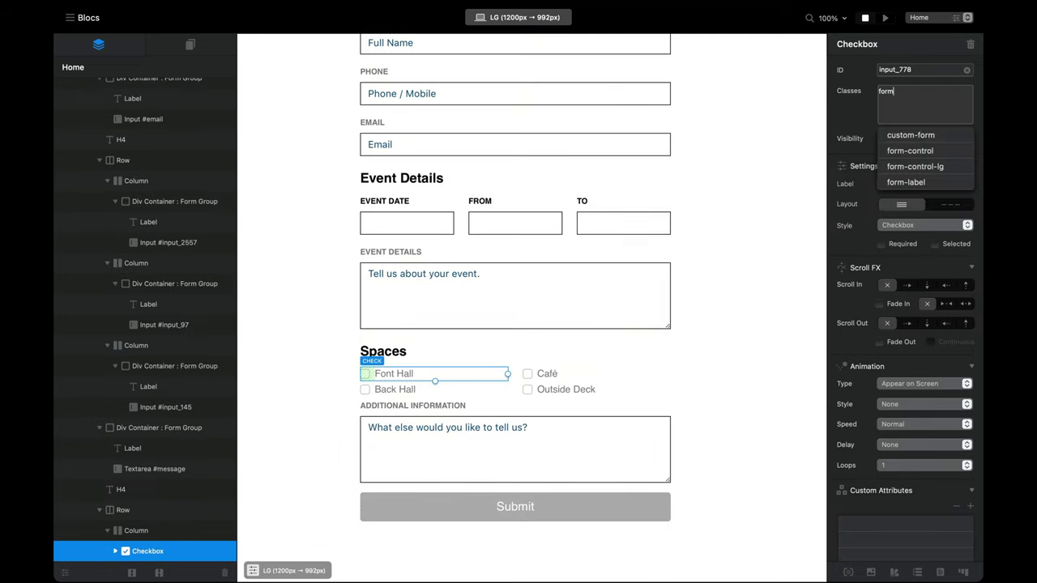
{"action": "key", "text": "Down"}
{"action": "key", "text": "Down"}
{"action": "key", "text": "Down"}
{"action": "key", "text": "Return"}
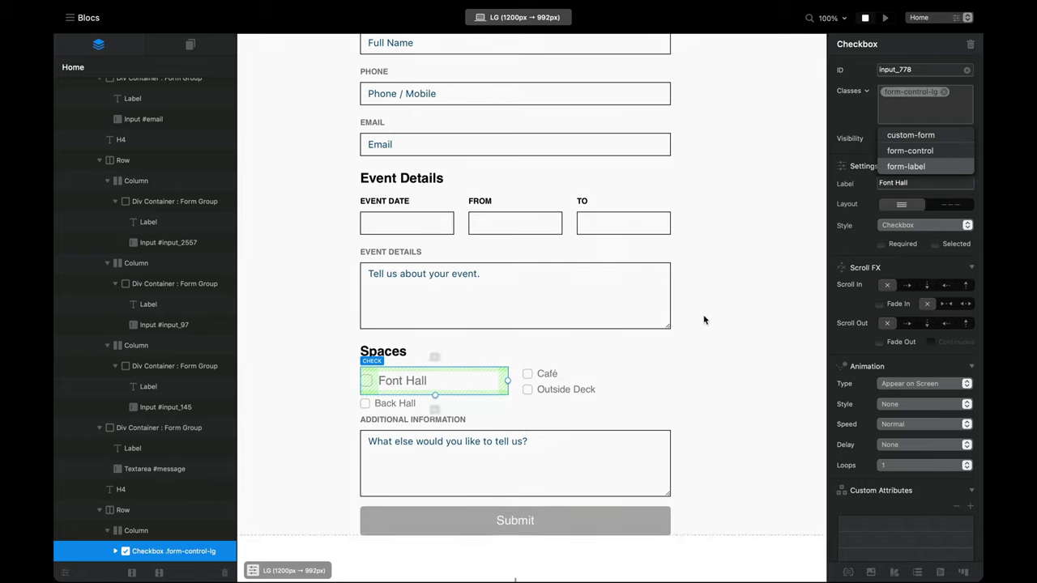
{"action": "left_click", "coordinate": [485, 401]}
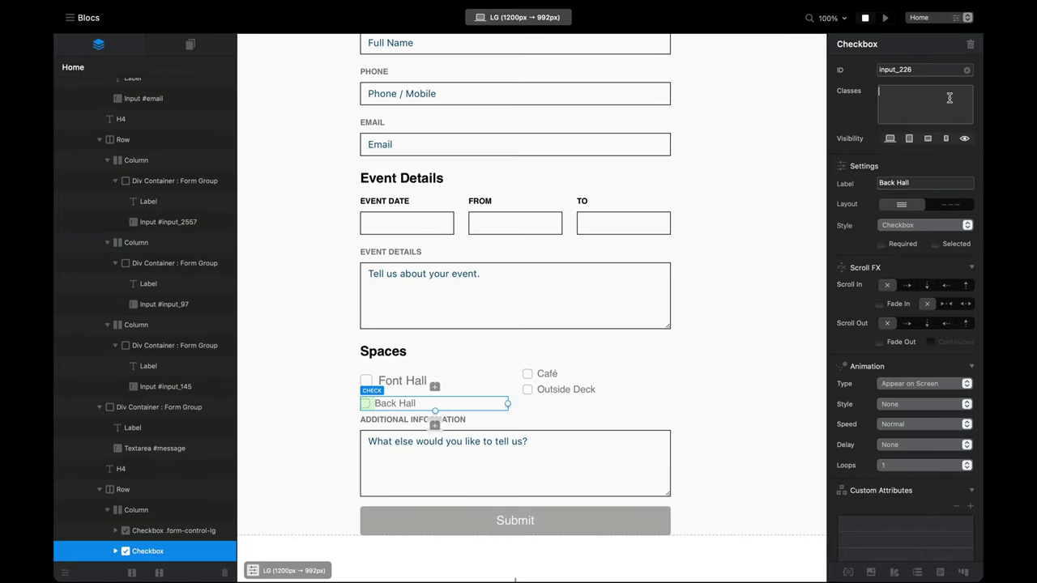
{"action": "type", "text": "form"}
{"action": "key", "text": "Return"}
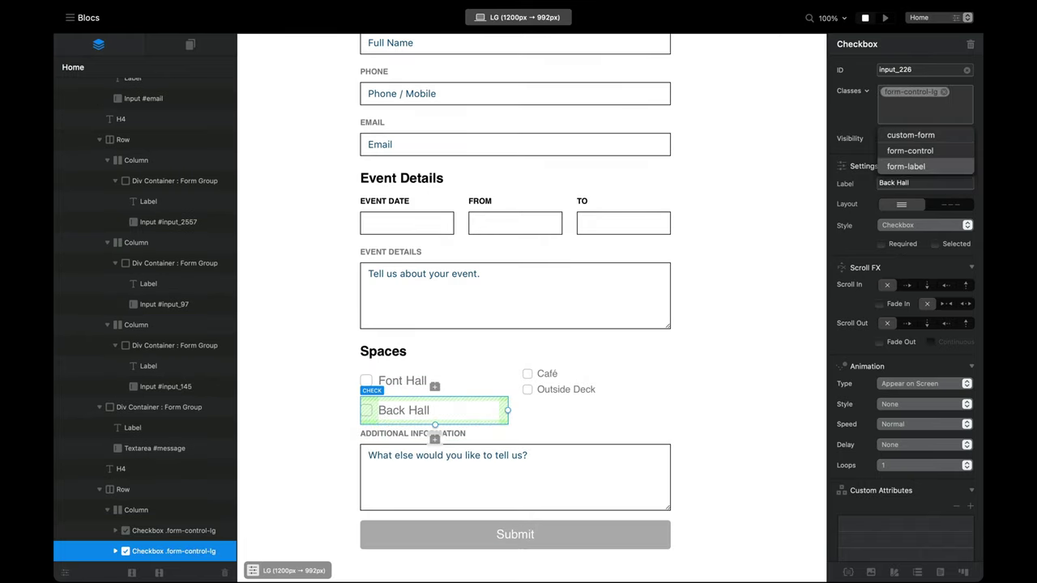
Step: Add form-control-lg to the Café and Outside Deck checkboxes and preview the page
{"action": "left_click", "coordinate": [551, 375]}
{"action": "left_click", "coordinate": [902, 91]}
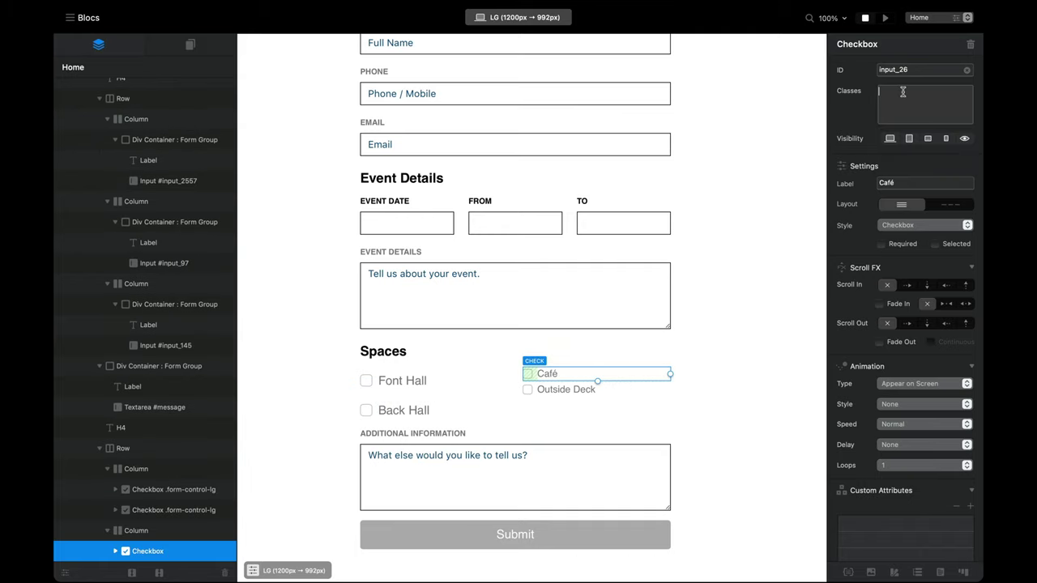
{"action": "type", "text": "form-control-lg"}
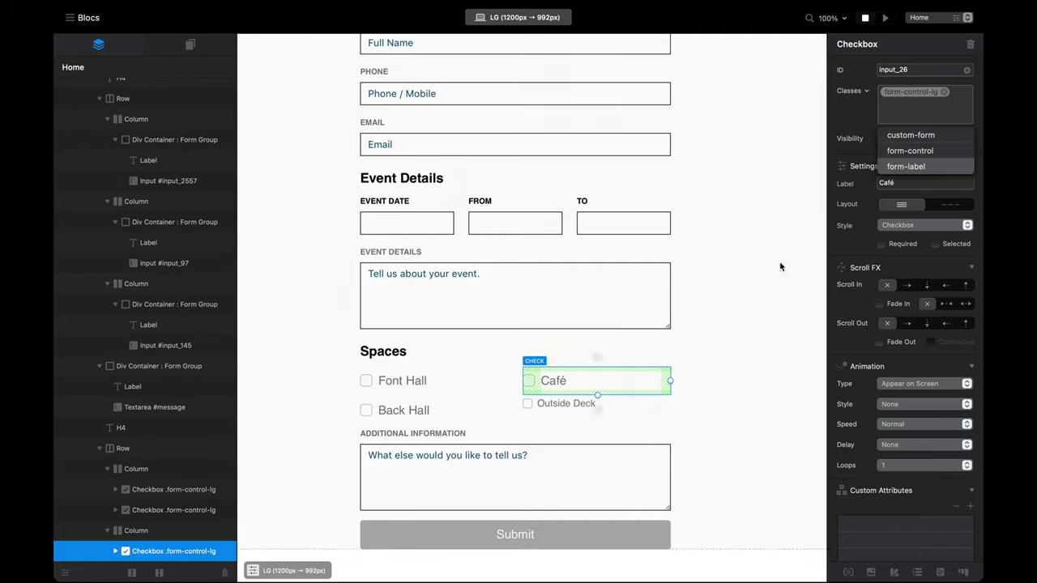
{"action": "key", "text": "Return"}
{"action": "left_click", "coordinate": [959, 108]}
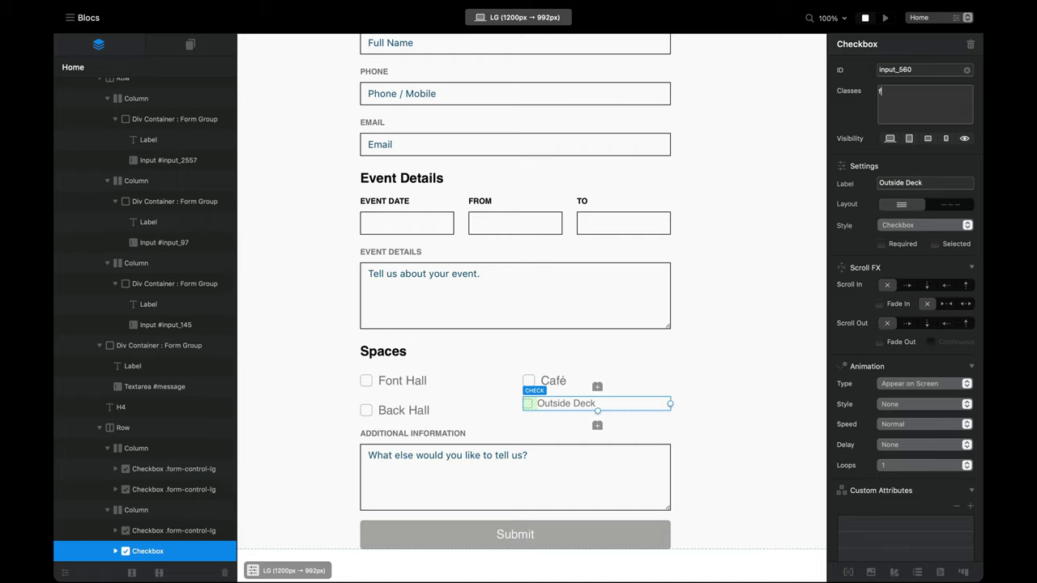
{"action": "left_click", "coordinate": [907, 166]}
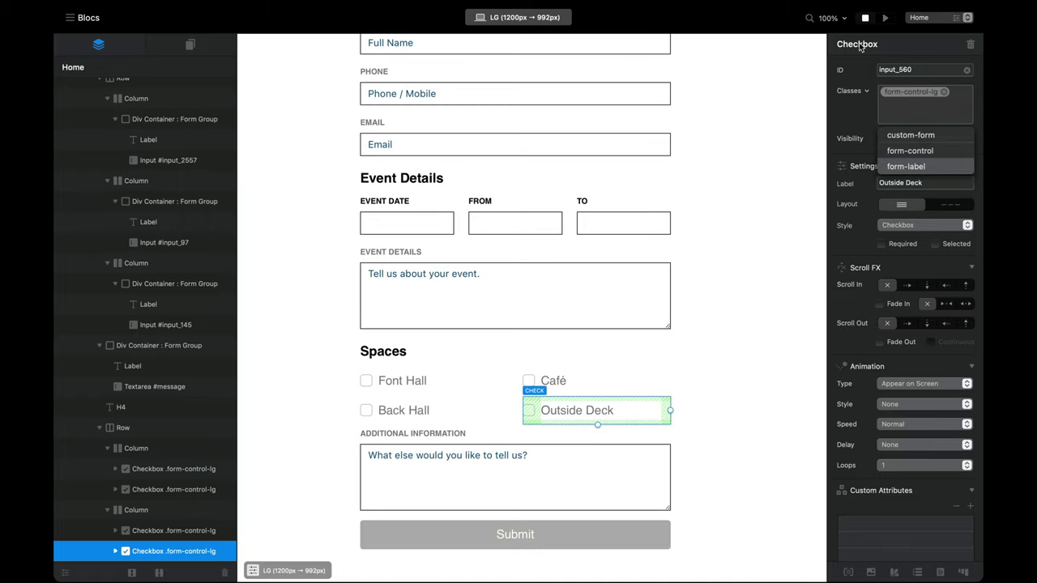
{"action": "left_click", "coordinate": [885, 17]}
{"action": "scroll", "coordinate": [615, 346], "scroll_direction": "down", "scroll_amount": 2}
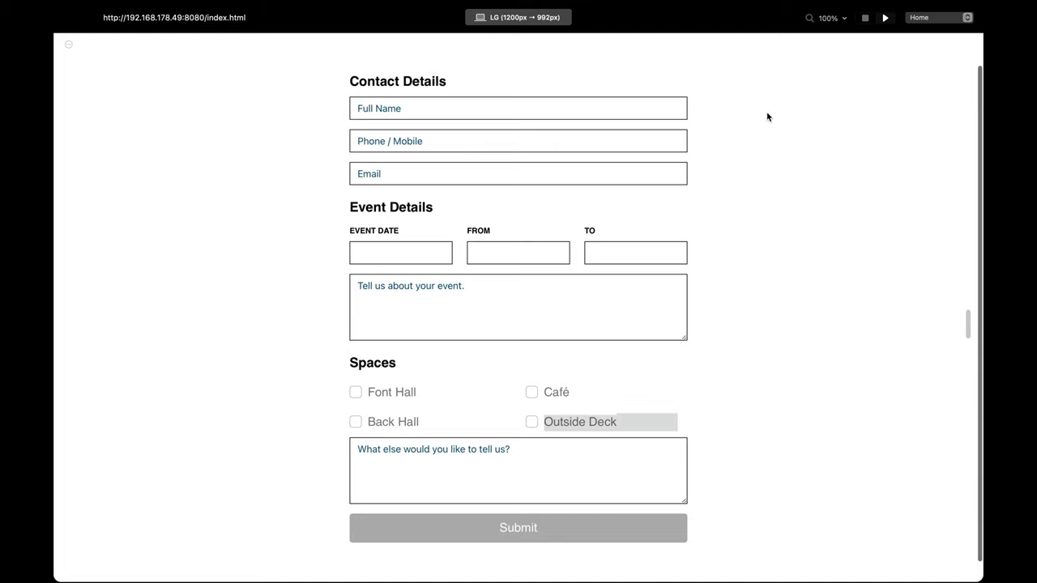
Step: Give the checkbox row the mb-4 class and preview the added spacing
{"action": "left_click", "coordinate": [866, 17]}
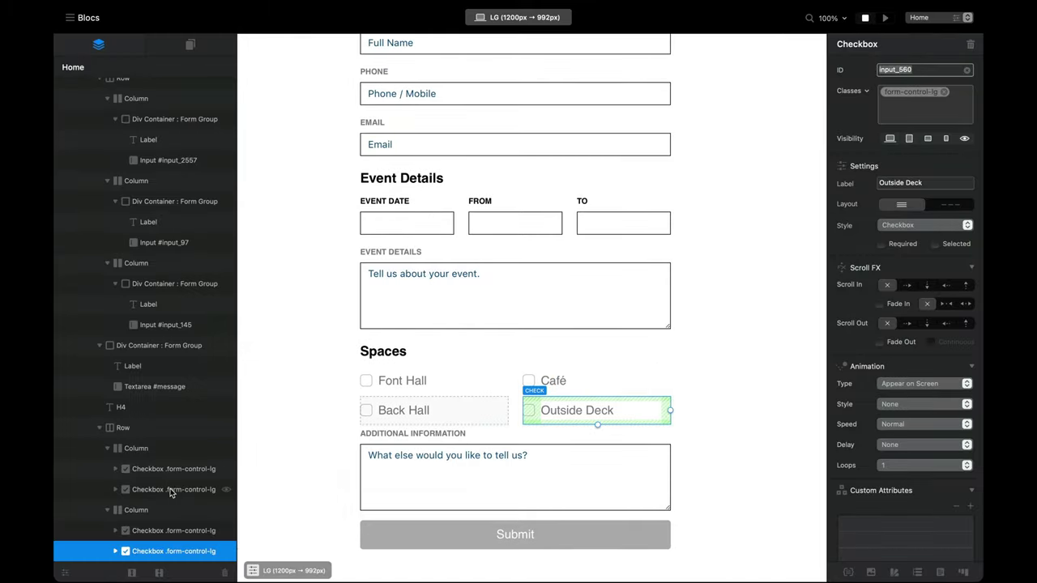
{"action": "scroll", "coordinate": [122, 454], "scroll_direction": "down", "scroll_amount": 1}
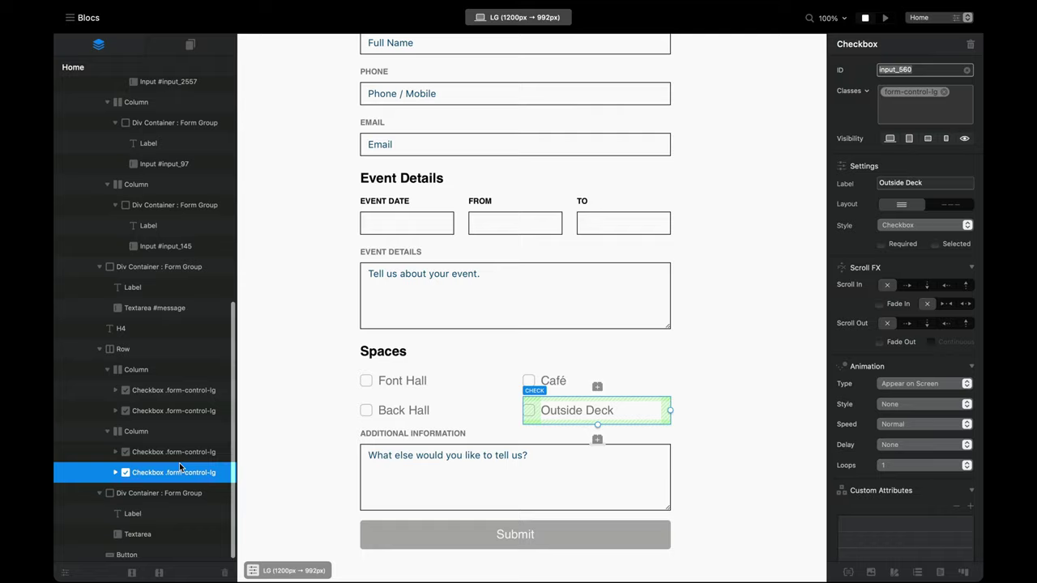
{"action": "left_click", "coordinate": [135, 346]}
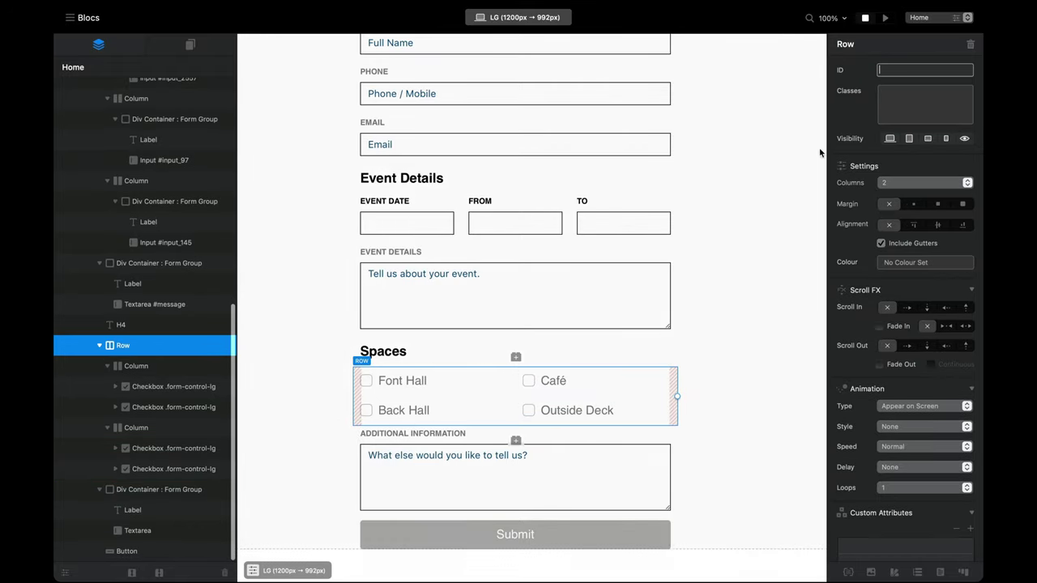
{"action": "left_click", "coordinate": [905, 104]}
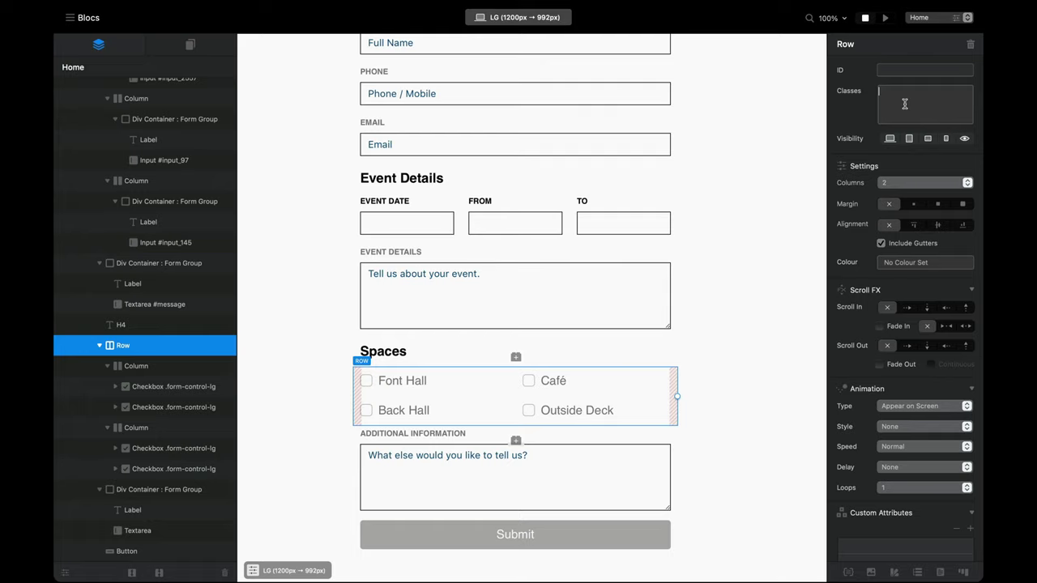
{"action": "type", "text": "mb-4"}
{"action": "key", "text": "Return"}
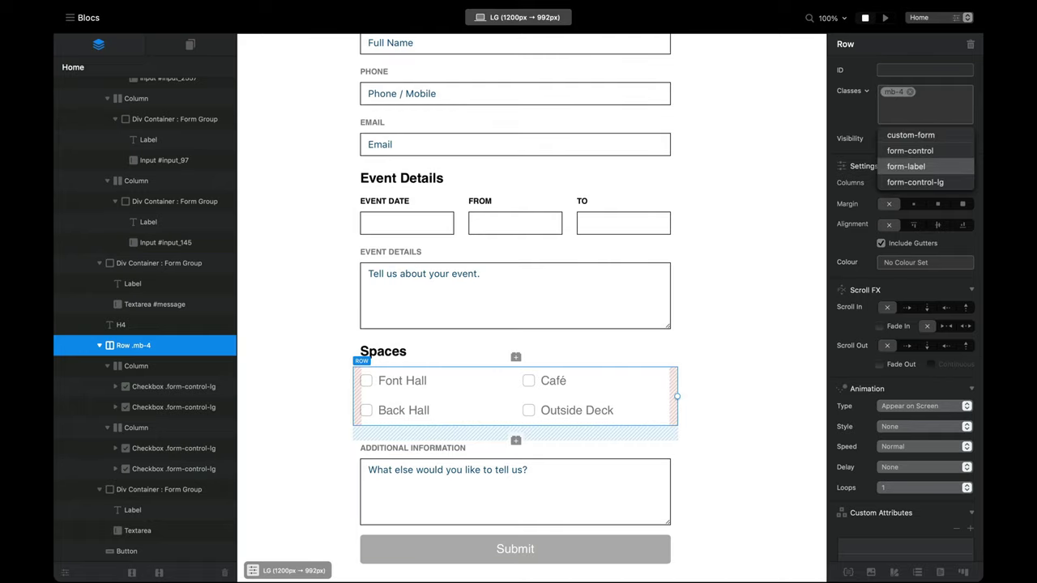
{"action": "left_click", "coordinate": [885, 17]}
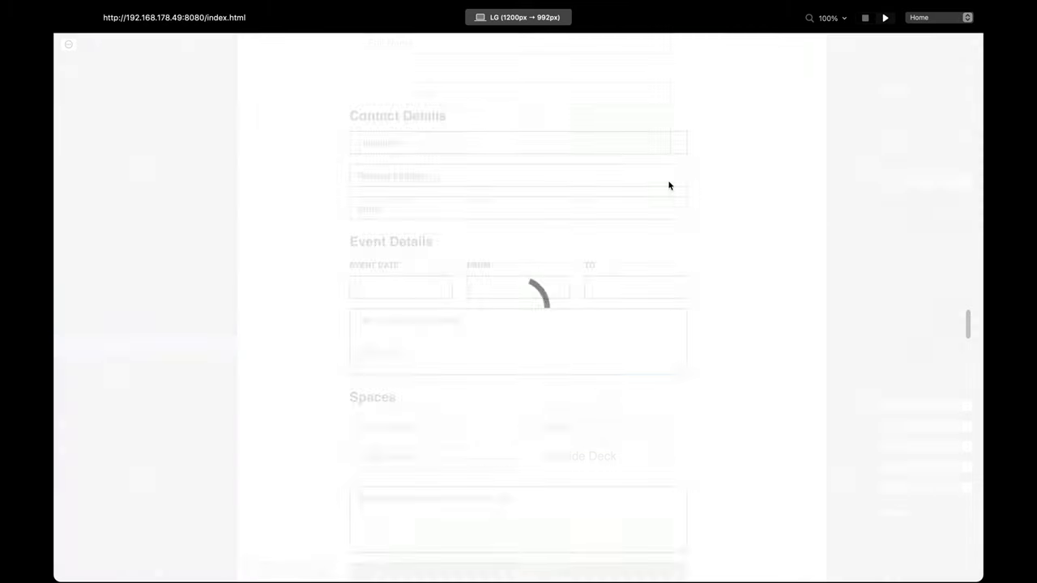
Step: In preview, try the Phone, Full Name and Email fields, entering a test e-mail address
{"action": "scroll", "coordinate": [648, 205], "scroll_direction": "down", "scroll_amount": 2}
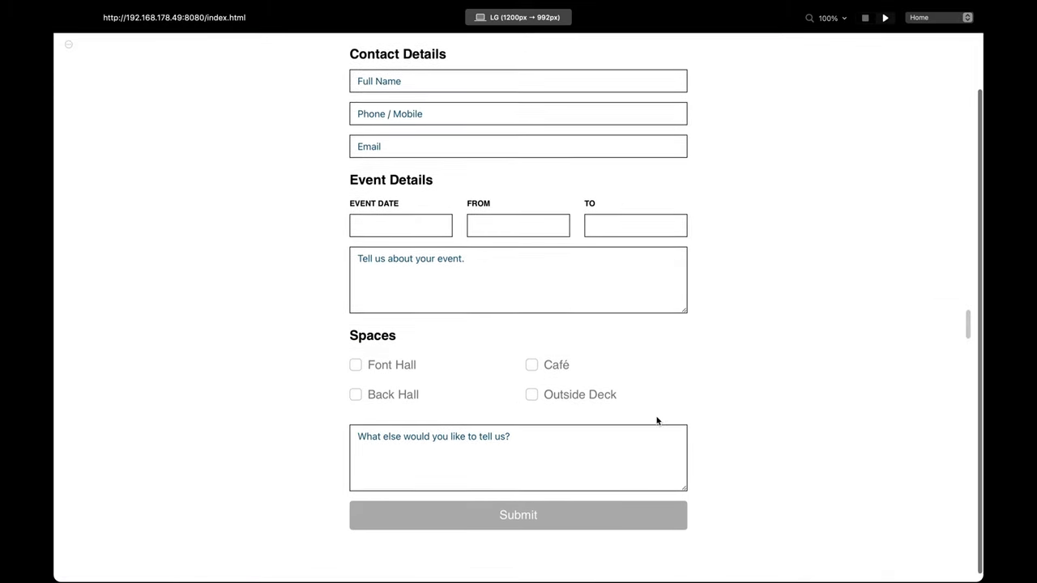
{"action": "scroll", "coordinate": [657, 419], "scroll_direction": "up", "scroll_amount": 1}
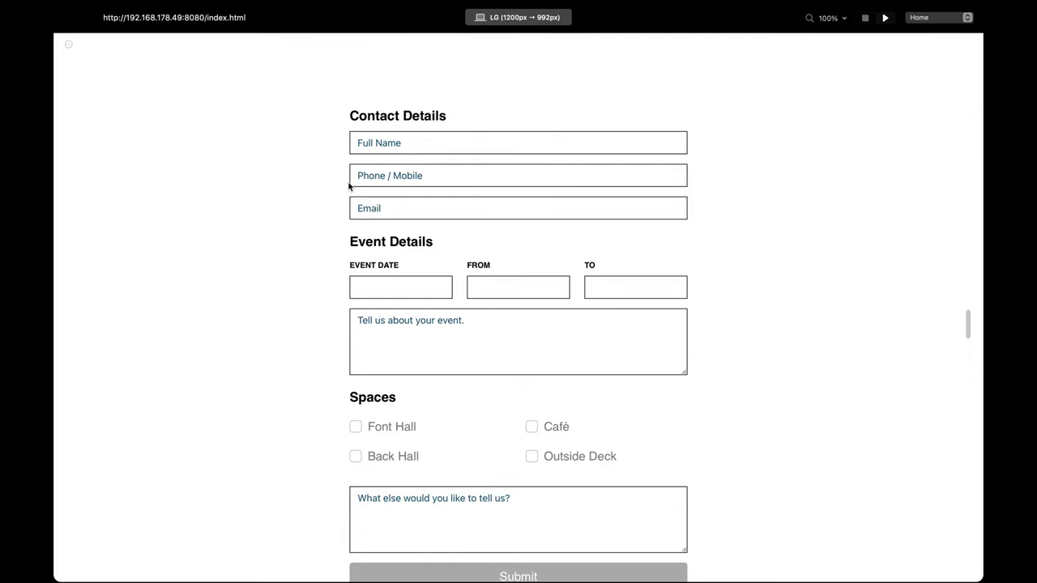
{"action": "left_click", "coordinate": [420, 181]}
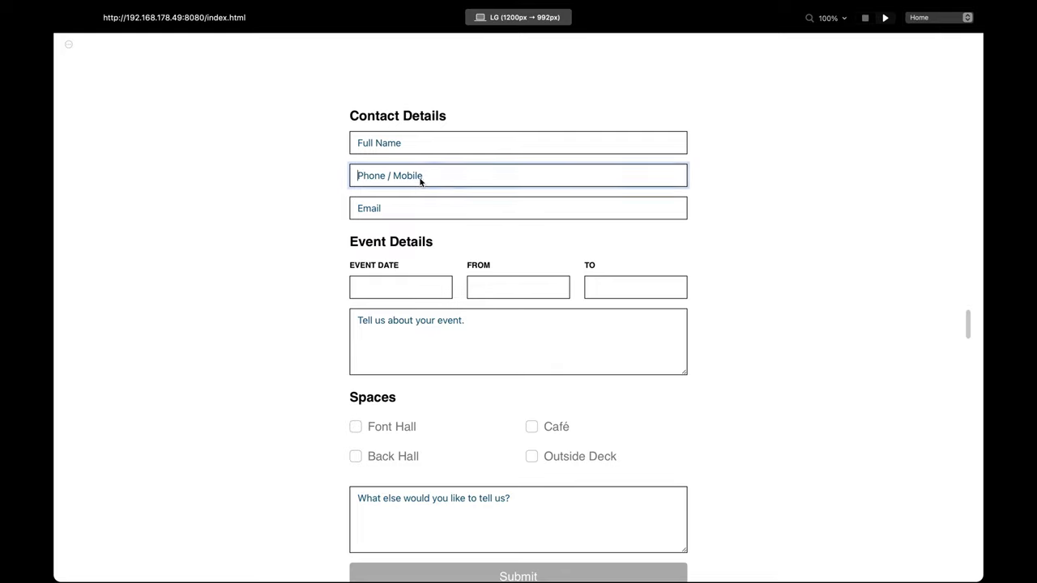
{"action": "left_click", "coordinate": [396, 145]}
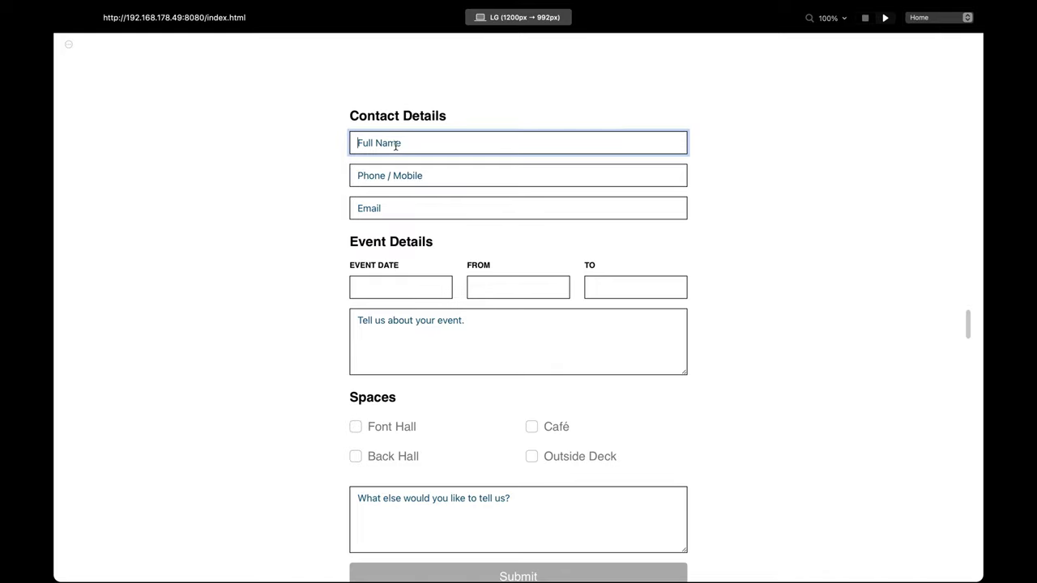
{"action": "left_click", "coordinate": [406, 204]}
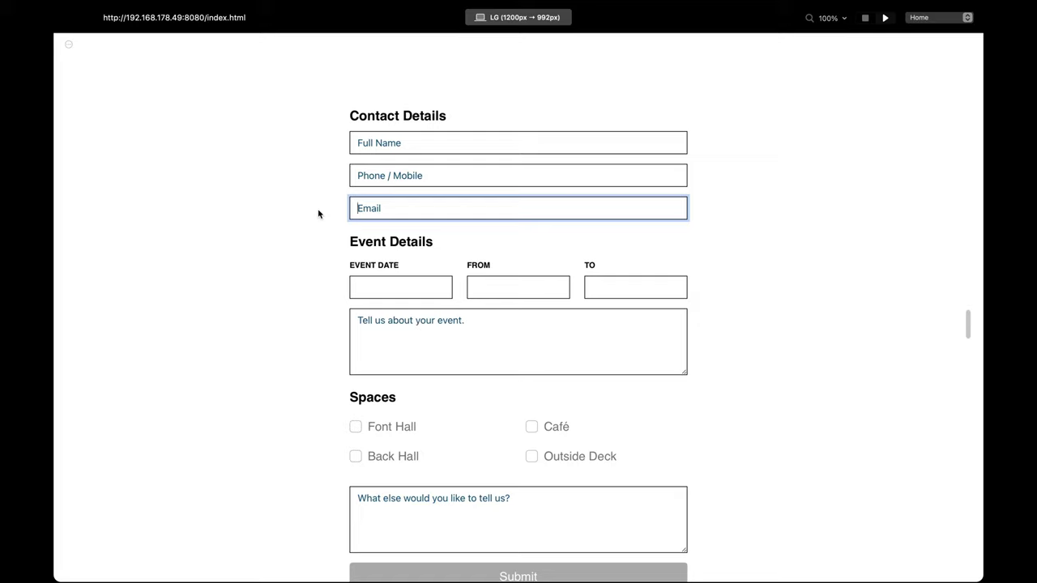
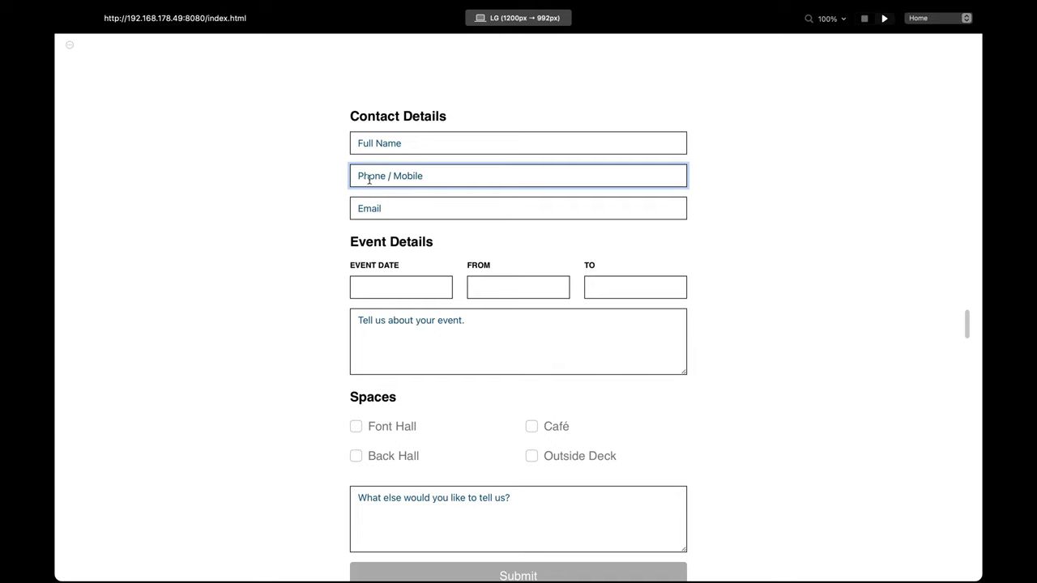
Step: Stop the preview and add custom attribute pattern = [0-9 +-]+ to the phone input
{"action": "left_click", "coordinate": [865, 18]}
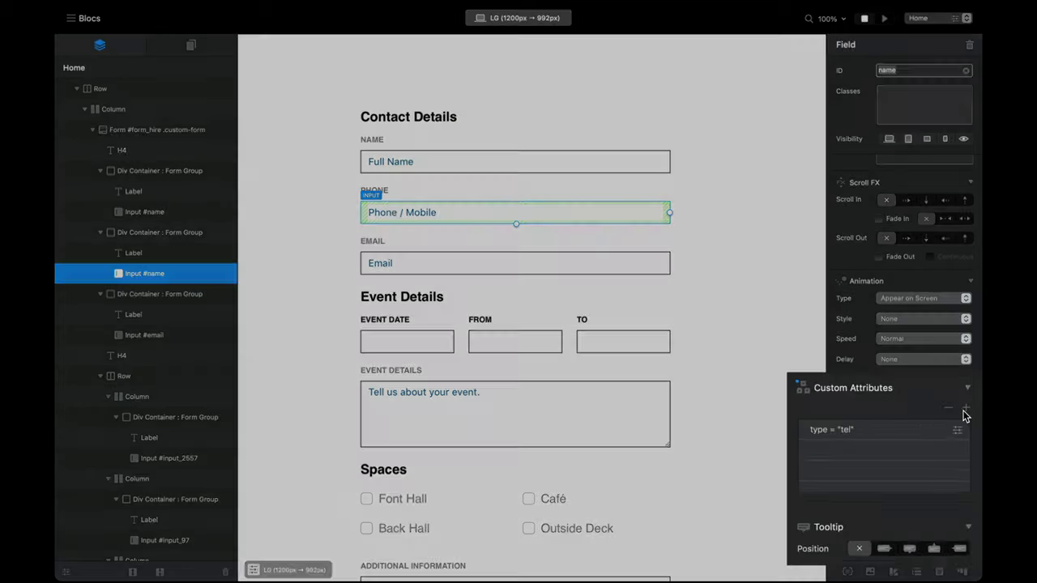
{"action": "left_click", "coordinate": [969, 420]}
{"action": "type", "text": "pattern"}
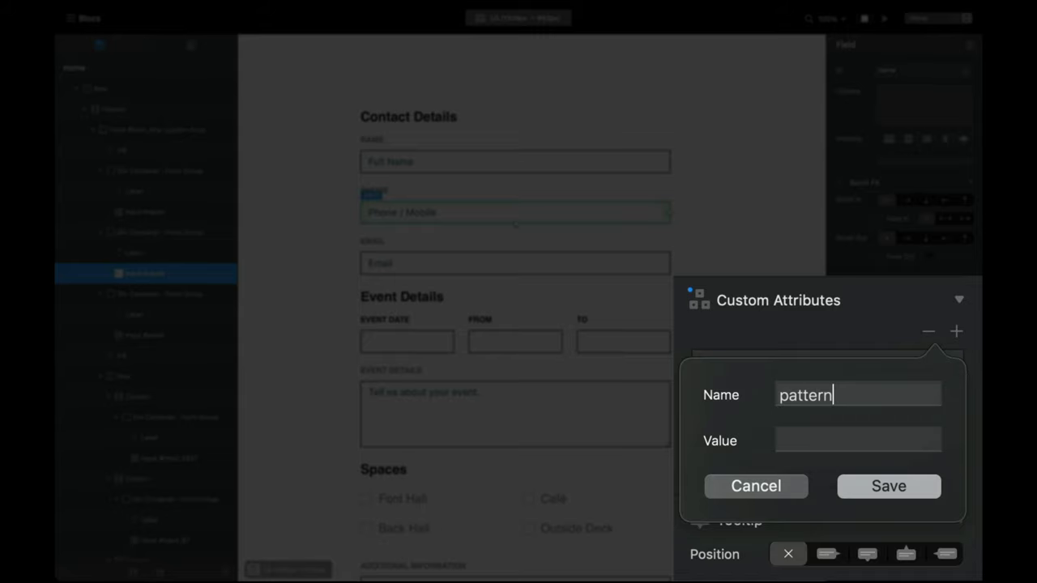
{"action": "key", "text": "Tab"}
{"action": "type", "text": "[]"}
{"action": "type", "text": "0-"}
{"action": "type", "text": "9"}
{"action": "type", "text": "+-"}
{"action": "key", "text": "Left"}
{"action": "key", "text": "Left"}
{"action": "key", "text": "Left"}
{"action": "key", "text": "Left"}
{"action": "key", "text": "Right"}
{"action": "key", "text": "Right"}
{"action": "key", "text": "Right"}
{"action": "key", "text": "Right"}
{"action": "key", "text": "Right"}
{"action": "key", "text": "Right"}
{"action": "type", "text": "+"}
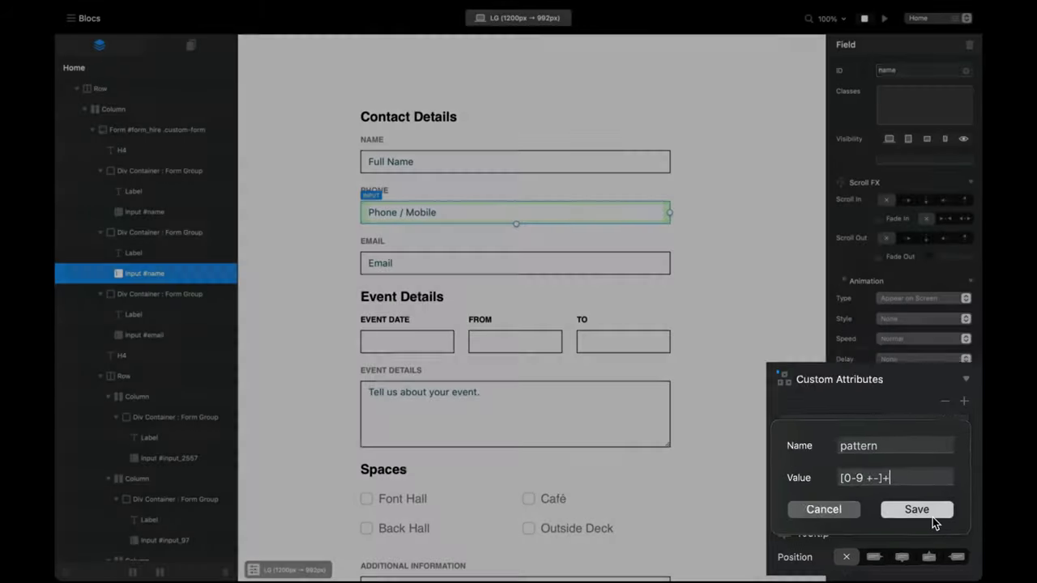
{"action": "left_click", "coordinate": [932, 515]}
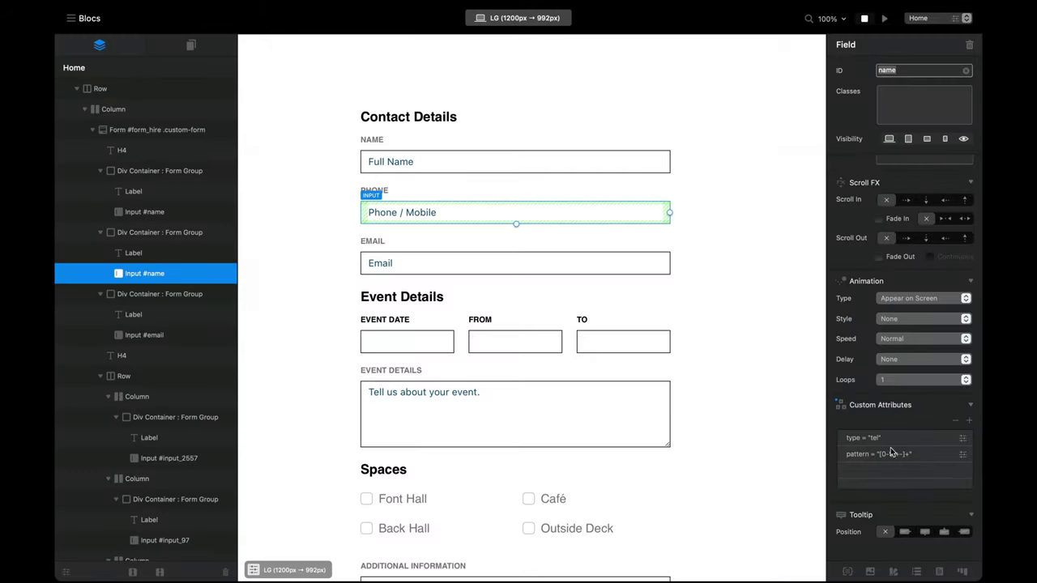
Step: Preview the page and type test entries with dots and letters into the Phone / Mobile field
{"action": "left_click", "coordinate": [884, 20]}
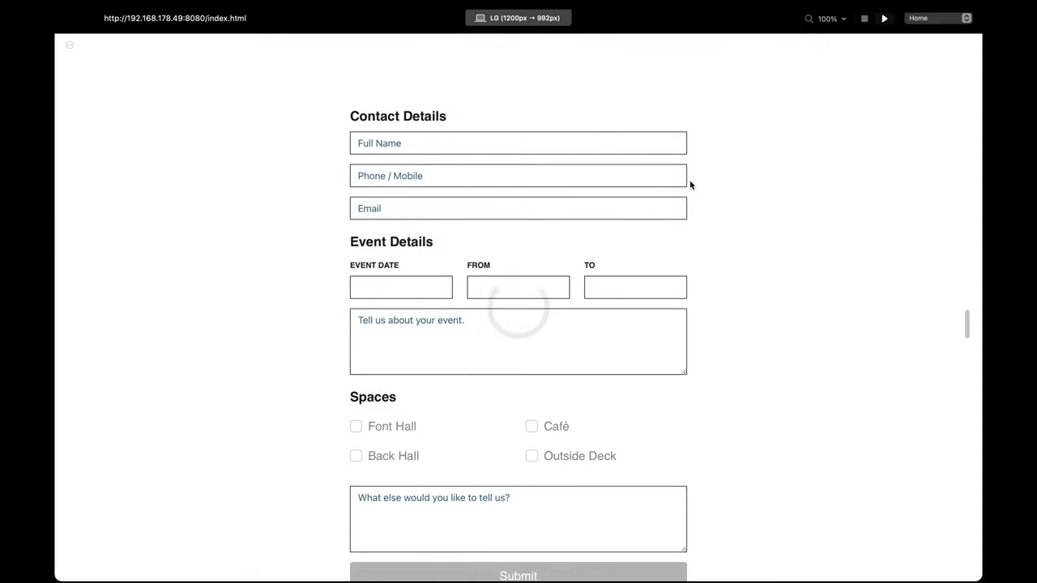
{"action": "left_click", "coordinate": [590, 176]}
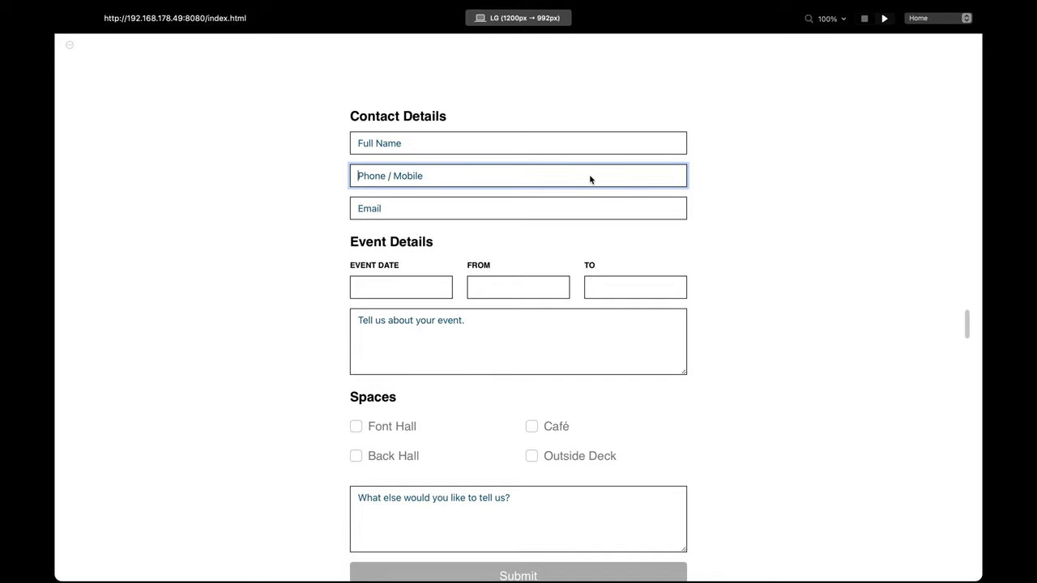
{"action": "type", "text": "213213."}
{"action": "key", "text": "BackSpace"}
{"action": "type", "text": "+ - bhhb"}
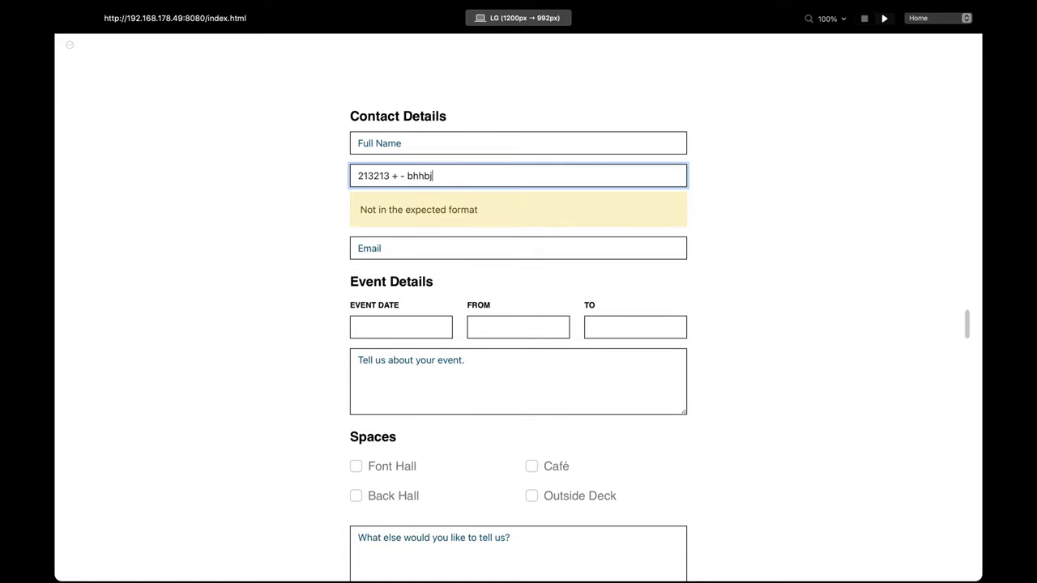
{"action": "key", "text": "BackSpace"}
{"action": "key", "text": "BackSpace"}
{"action": "key", "text": "BackSpace"}
{"action": "key", "text": "BackSpace"}
{"action": "key", "text": "BackSpace"}
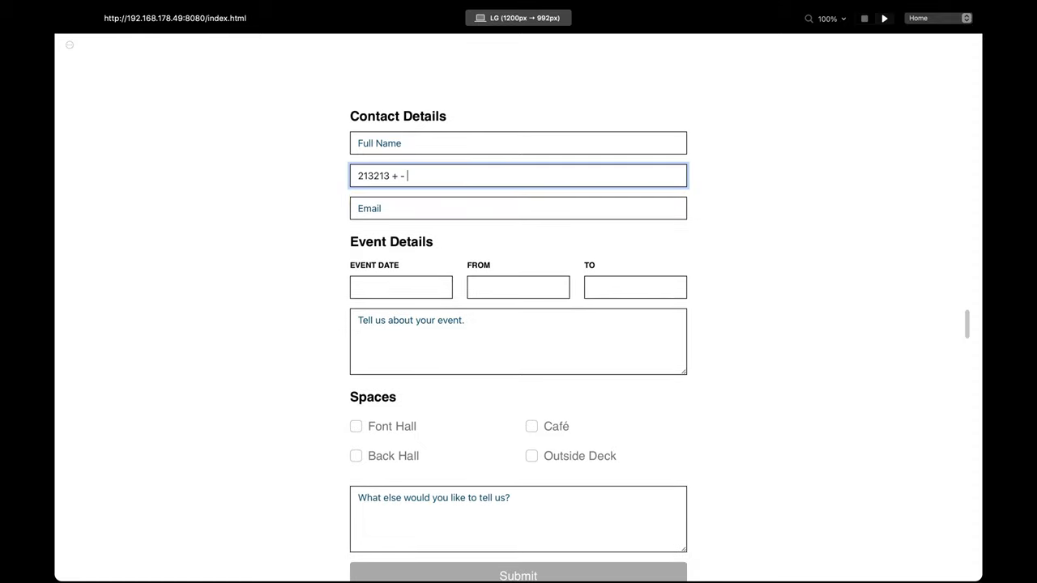
{"action": "type", "text": ".."}
{"action": "key", "text": "BackSpace"}
{"action": "key", "text": "BackSpace"}
{"action": "key", "text": "BackSpace"}
{"action": "key", "text": "BackSpace"}
{"action": "key", "text": "BackSpace"}
{"action": "key", "text": "BackSpace"}
{"action": "key", "text": "BackSpace"}
{"action": "key", "text": "BackSpace"}
{"action": "type", "text": "."}
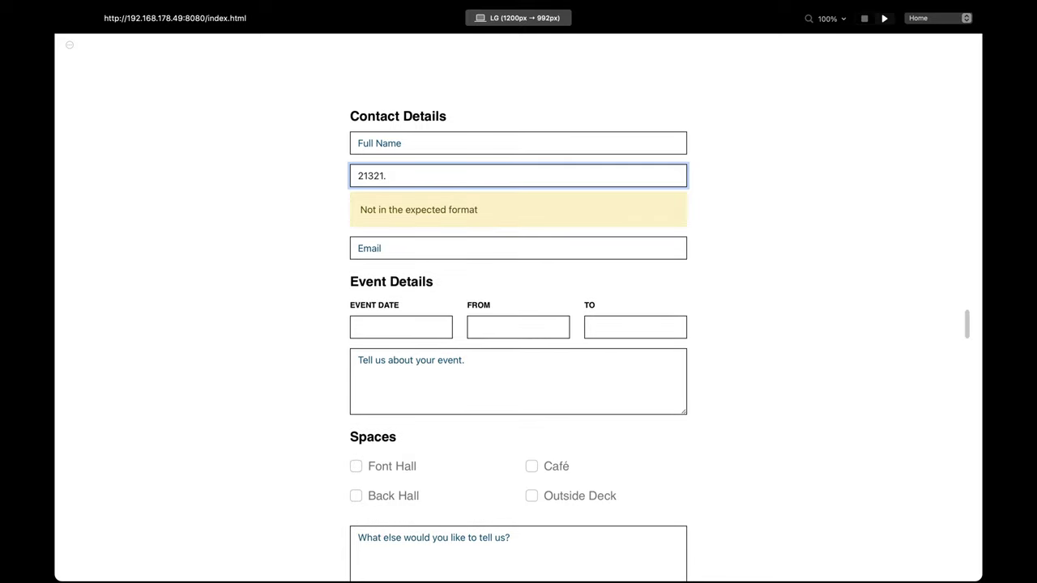
{"action": "key", "text": "BackSpace"}
{"action": "key", "text": "BackSpace"}
{"action": "type", "text": "sd"}
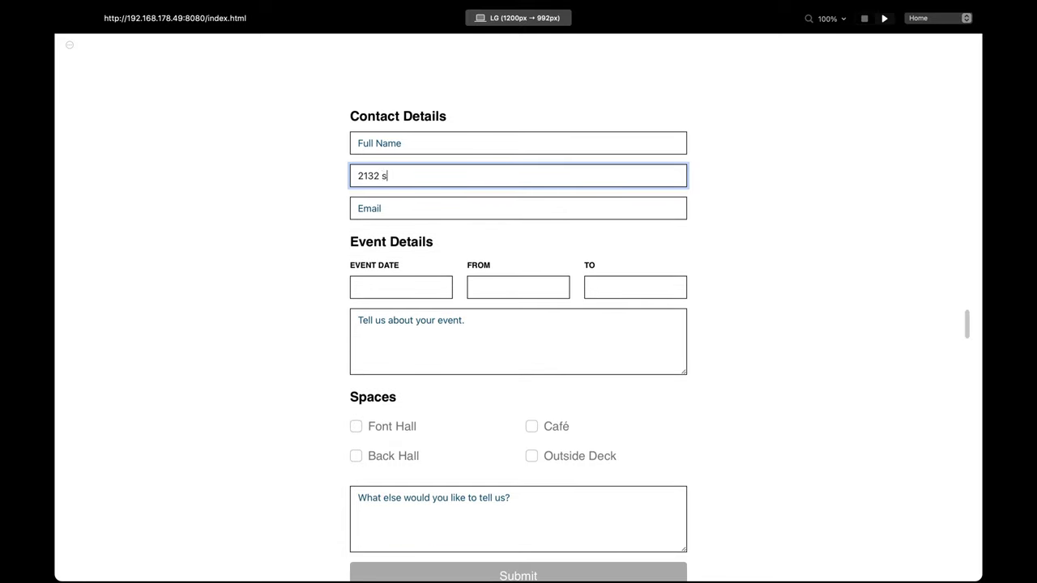
{"action": "key", "text": "BackSpace"}
{"action": "key", "text": "BackSpace"}
{"action": "key", "text": "BackSpace"}
{"action": "key", "text": "BackSpace"}
{"action": "key", "text": "BackSpace"}
{"action": "key", "text": "BackSpace"}
{"action": "key", "text": "BackSpace"}
{"action": "type", "text": "12321 213"}
{"action": "key", "text": "BackSpace"}
{"action": "key", "text": "BackSpace"}
{"action": "key", "text": "BackSpace"}
{"action": "key", "text": "BackSpace"}
{"action": "key", "text": "BackSpace"}
{"action": "key", "text": "BackSpace"}
{"action": "key", "text": "BackSpace"}
{"action": "key", "text": "BackSpace"}
{"action": "key", "text": "BackSpace"}
Step: Stop the preview, set the Event Date input's type to Date, and preview again
{"action": "left_click", "coordinate": [864, 18]}
{"action": "scroll", "coordinate": [530, 287], "scroll_direction": "down", "scroll_amount": 2}
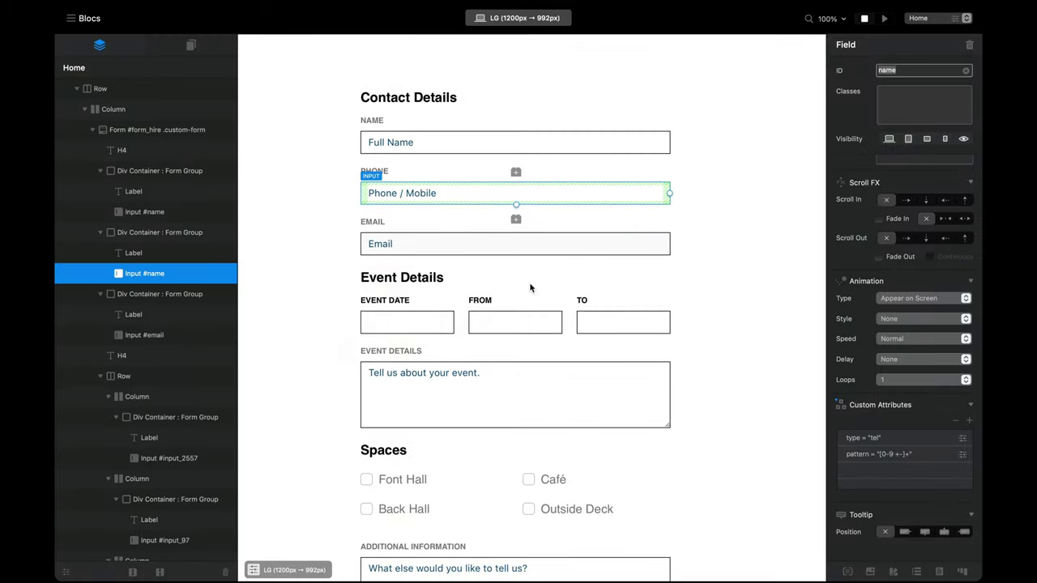
{"action": "scroll", "coordinate": [430, 311], "scroll_direction": "down", "scroll_amount": 1}
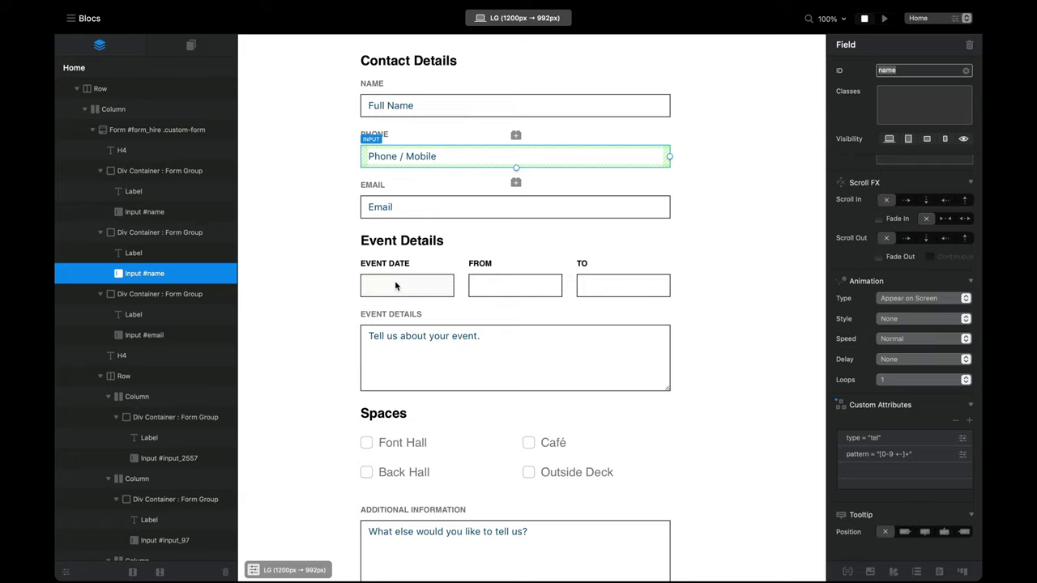
{"action": "scroll", "coordinate": [634, 283], "scroll_direction": "down", "scroll_amount": 1}
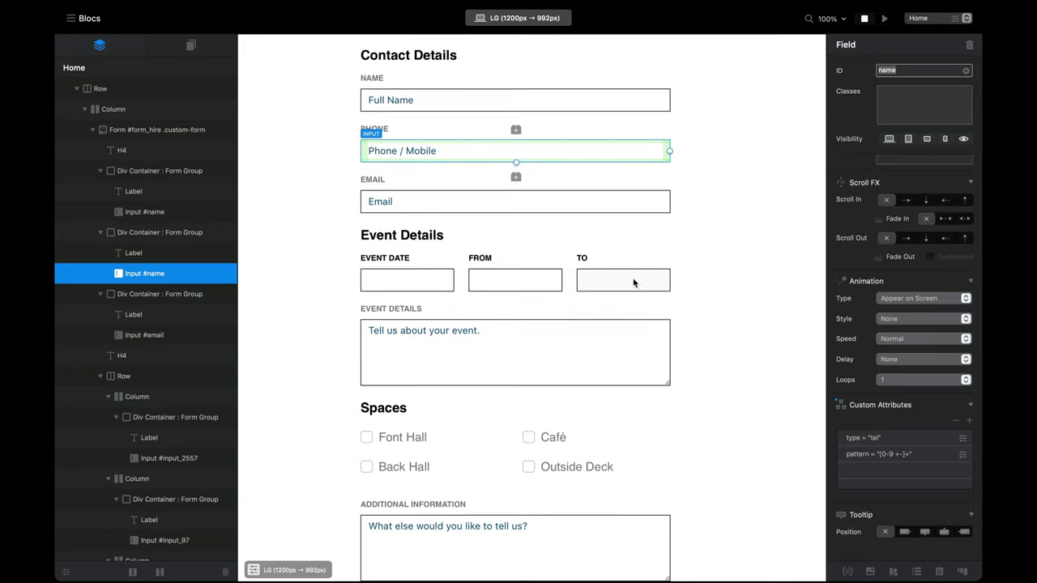
{"action": "left_click", "coordinate": [413, 283]}
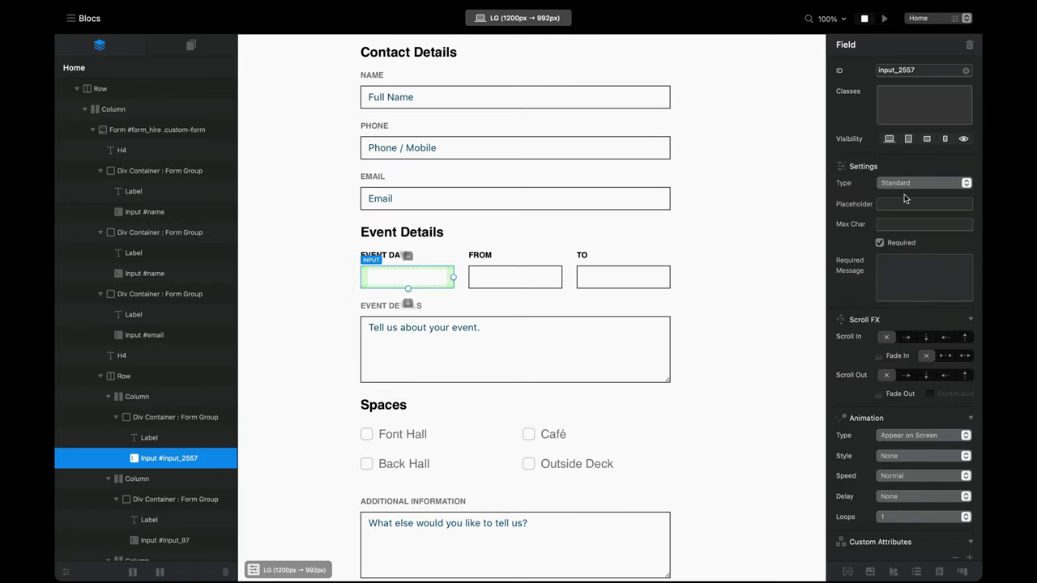
{"action": "left_click", "coordinate": [908, 185]}
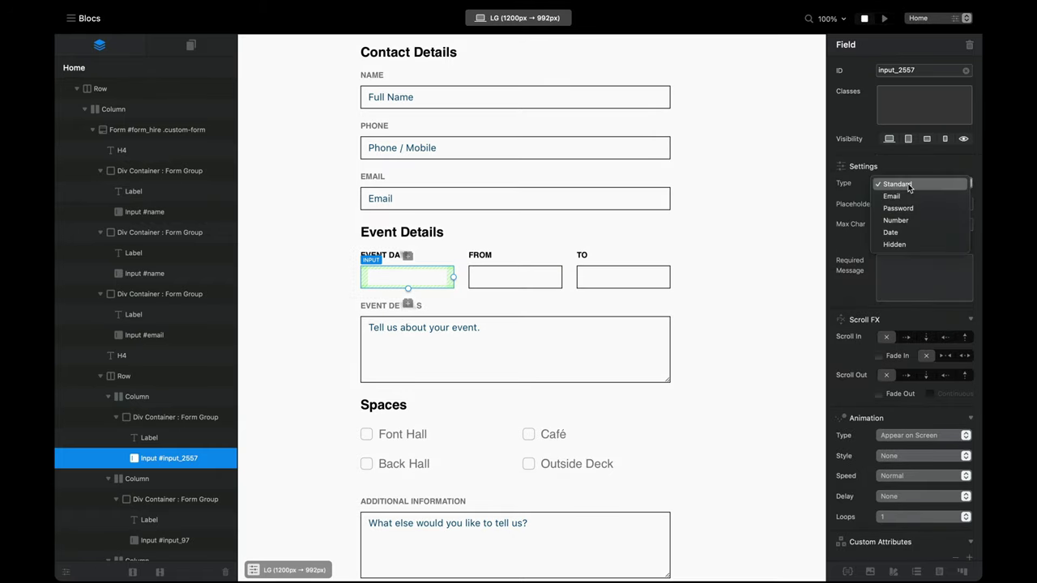
{"action": "left_click", "coordinate": [913, 233]}
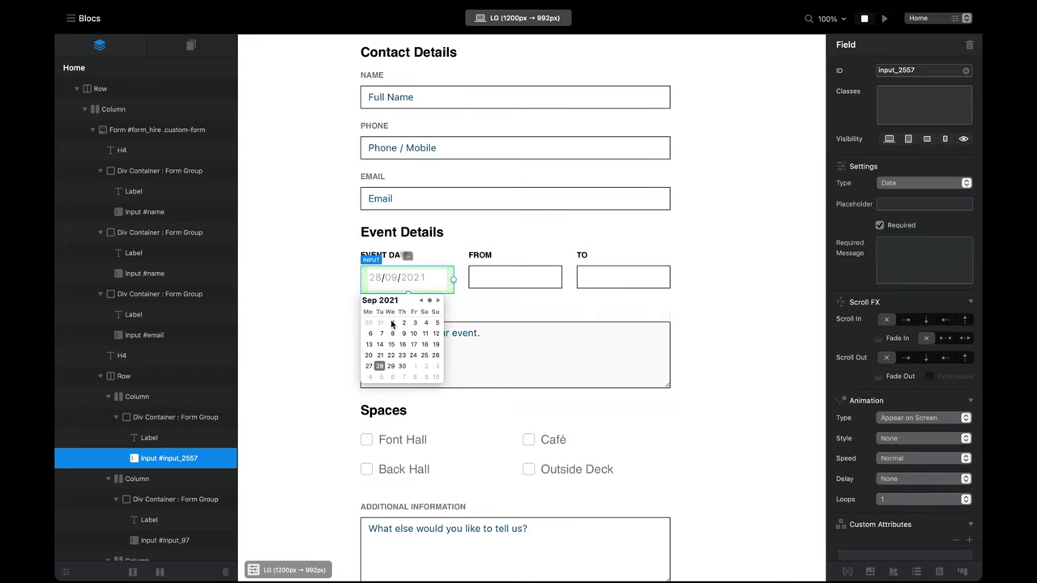
{"action": "left_click", "coordinate": [883, 19]}
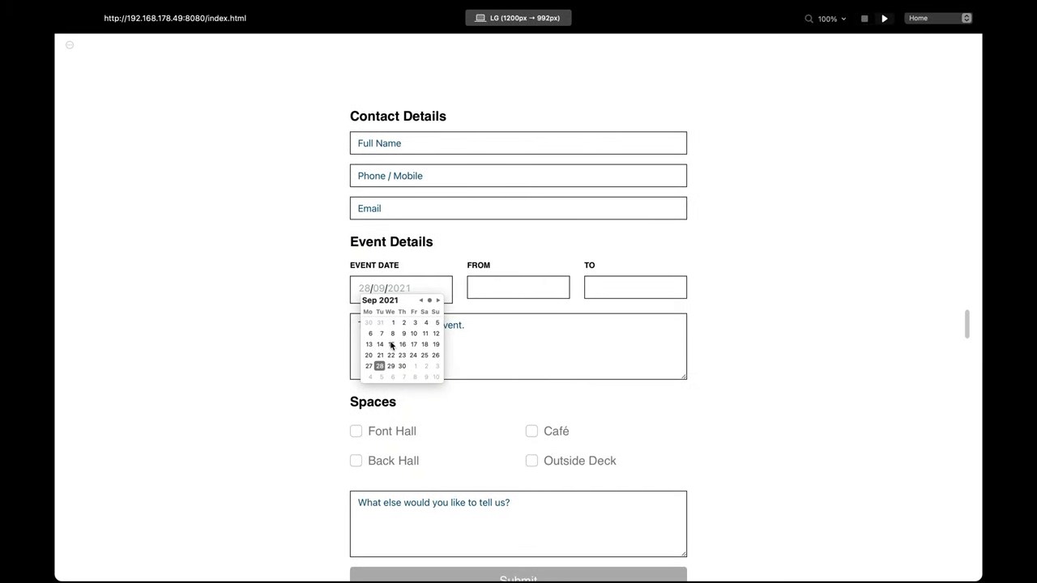
Step: Restart the preview, then open and close the Web Inspector
{"action": "left_click", "coordinate": [862, 19]}
{"action": "scroll", "coordinate": [621, 375], "scroll_direction": "down", "scroll_amount": 3}
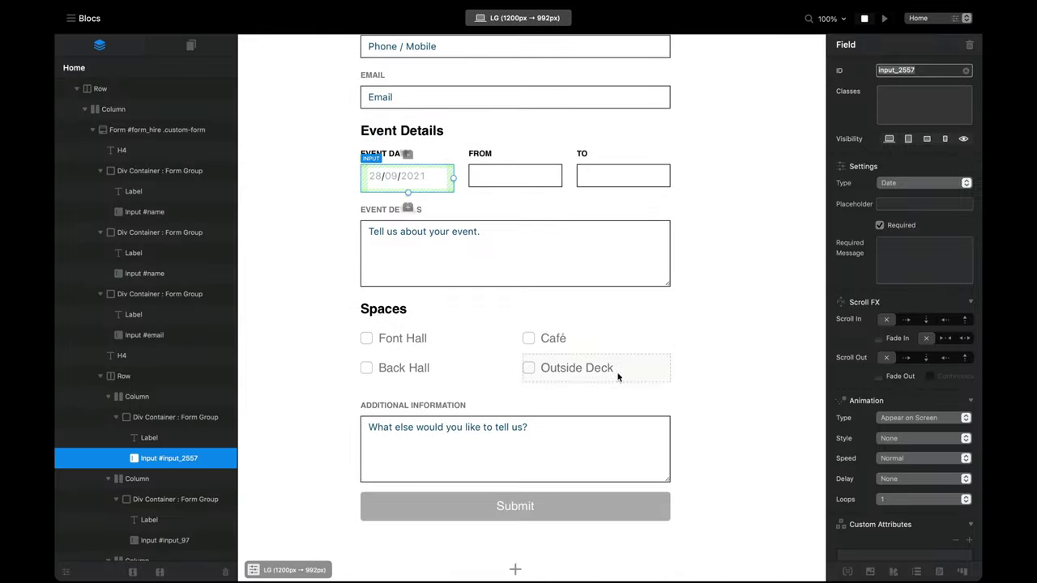
{"action": "scroll", "coordinate": [733, 328], "scroll_direction": "up", "scroll_amount": 5}
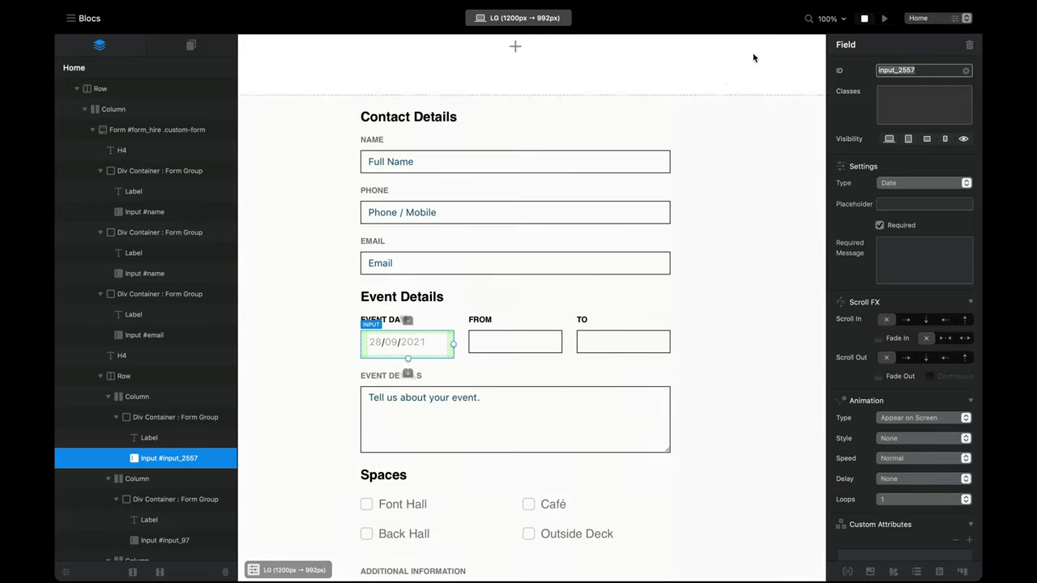
{"action": "left_click", "coordinate": [885, 19]}
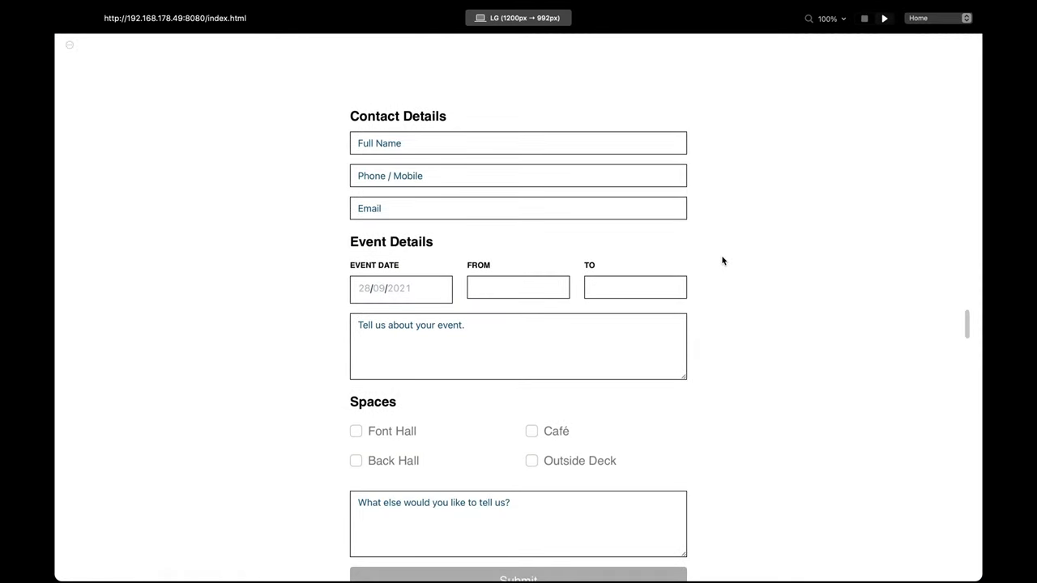
{"action": "key", "text": "alt+super+i"}
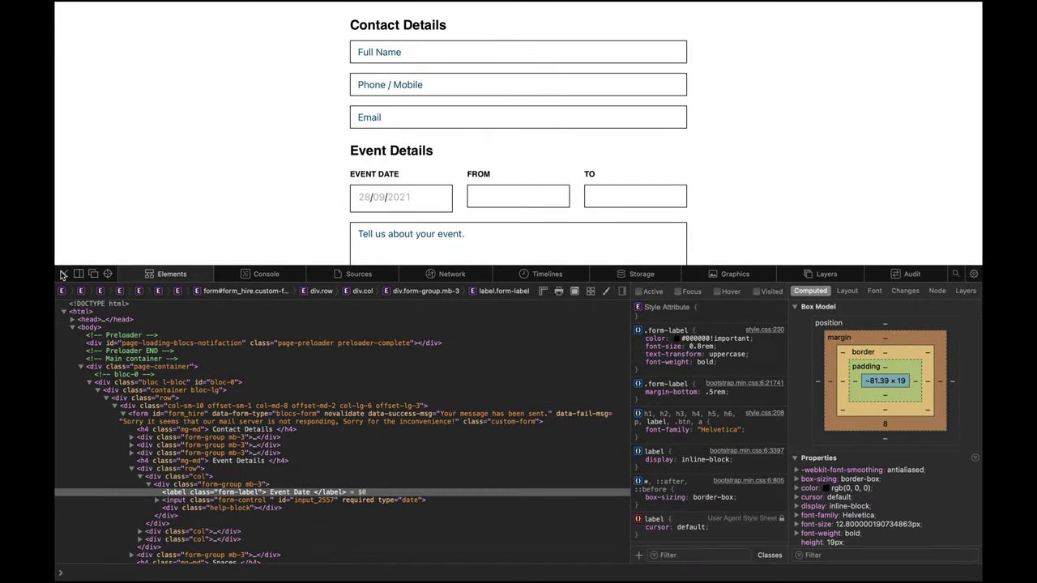
{"action": "left_click", "coordinate": [64, 274]}
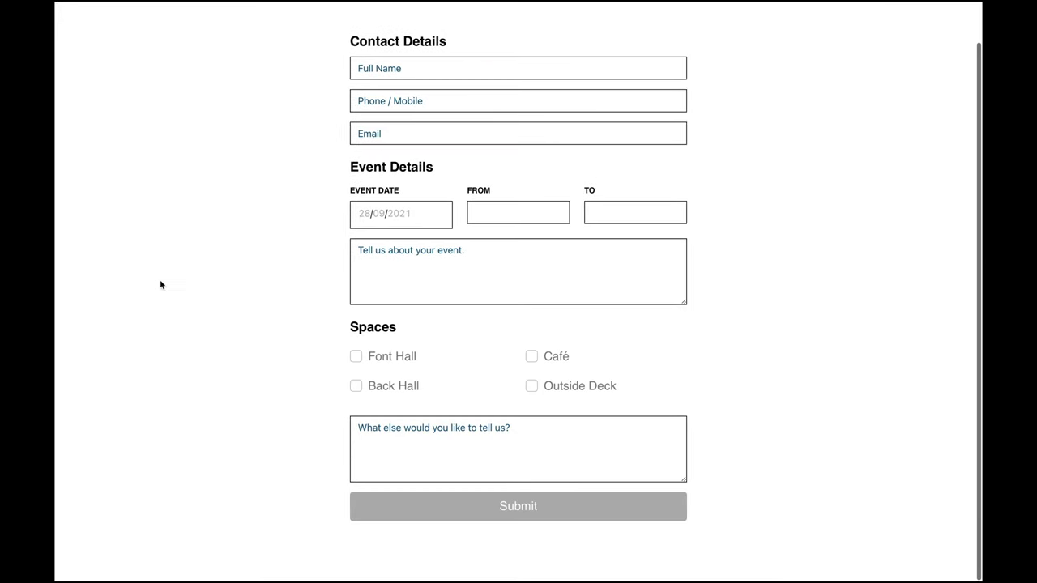
Step: Pick 30 September 2021 in the Event Date calendar and close the picker
{"action": "left_click", "coordinate": [363, 221]}
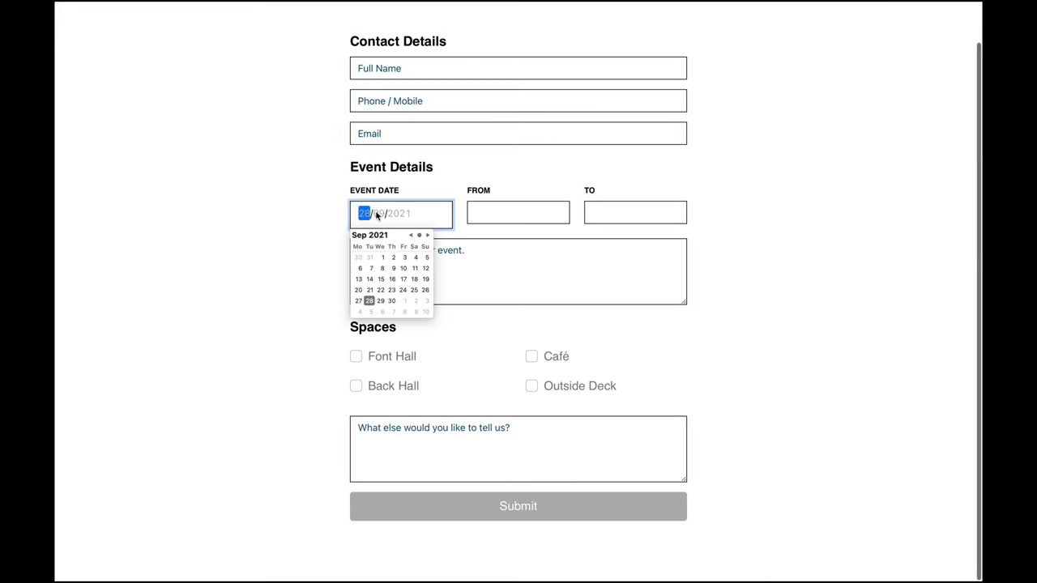
{"action": "left_click", "coordinate": [376, 219]}
{"action": "key", "text": "Tab"}
{"action": "left_click", "coordinate": [375, 221]}
{"action": "left_click", "coordinate": [365, 220]}
{"action": "left_click", "coordinate": [377, 219]}
{"action": "left_click", "coordinate": [403, 291]}
{"action": "left_click", "coordinate": [391, 301]}
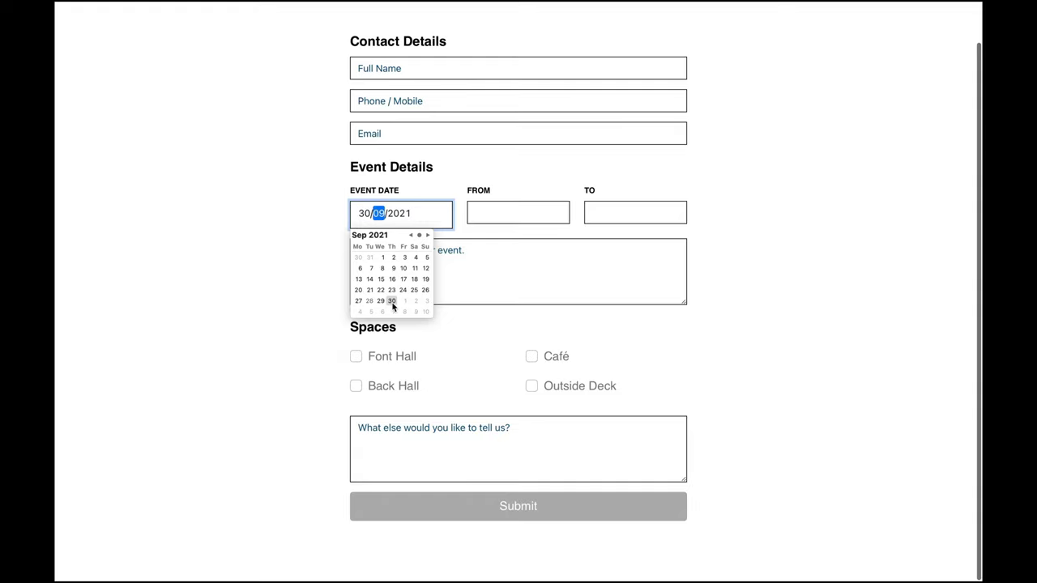
{"action": "left_click", "coordinate": [308, 308]}
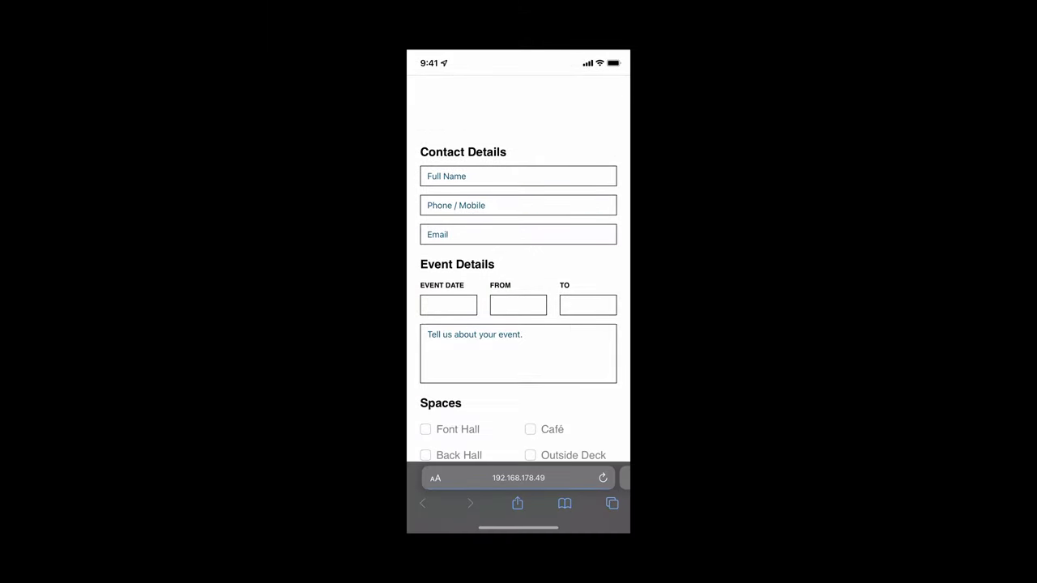
Step: On the iPhone, pick 15 October 2021 in the Event Date picker and confirm
{"action": "left_click", "coordinate": [448, 305]}
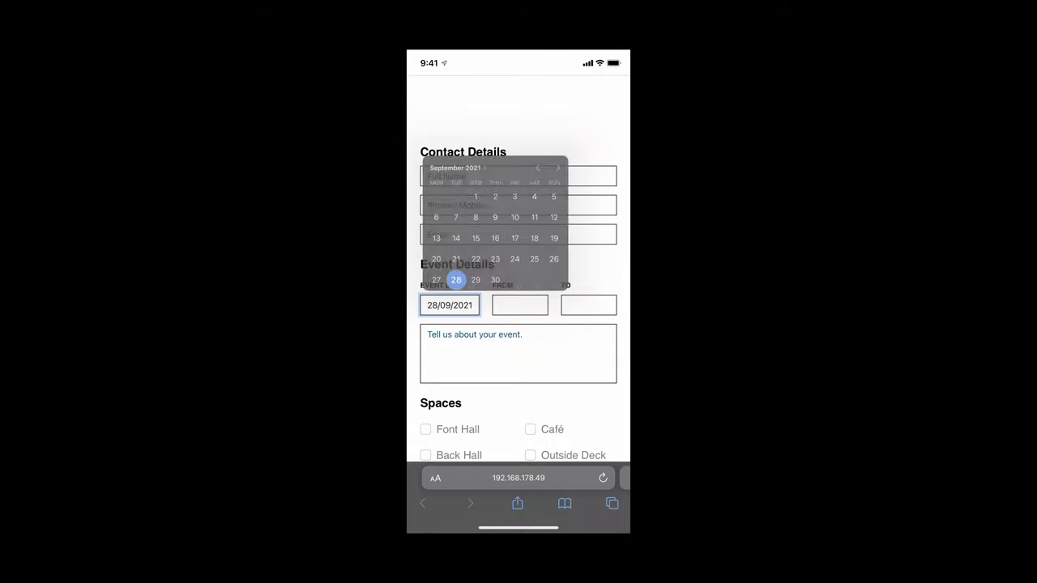
{"action": "left_click", "coordinate": [578, 112]}
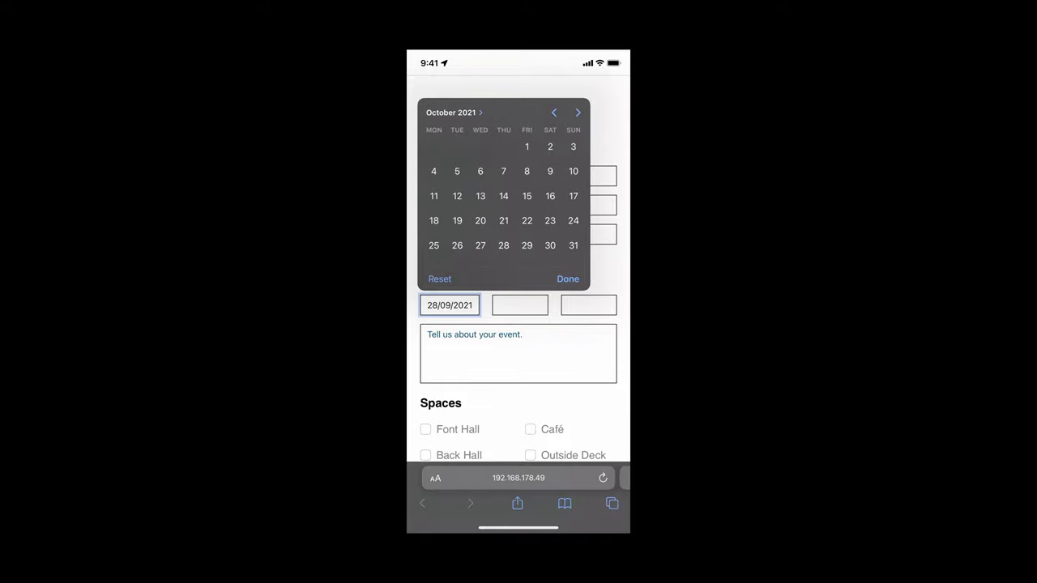
{"action": "left_click", "coordinate": [527, 196]}
{"action": "left_click", "coordinate": [568, 279]}
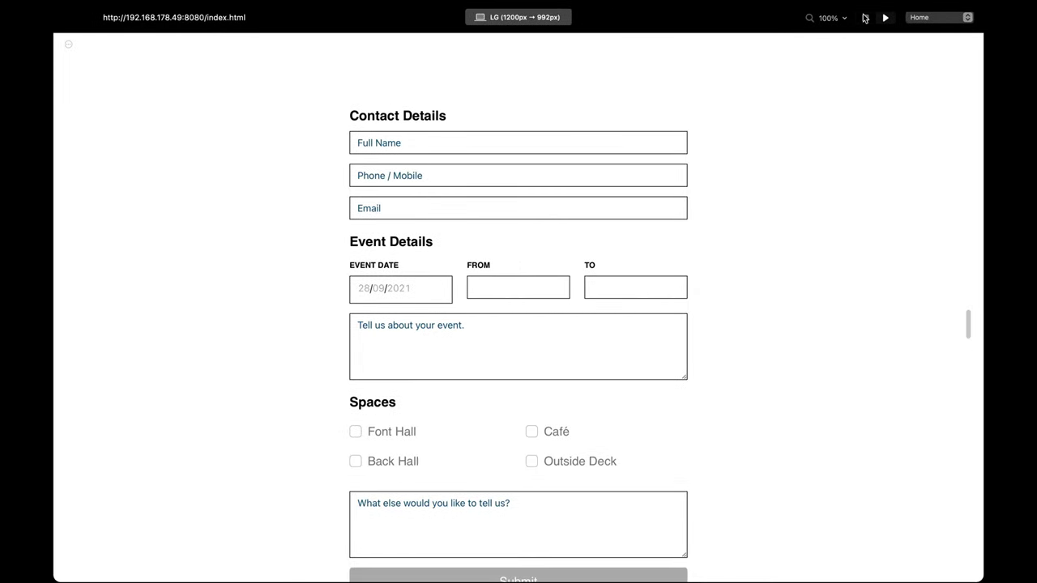
Step: Stop the preview and select the FROM input
{"action": "left_click", "coordinate": [865, 17]}
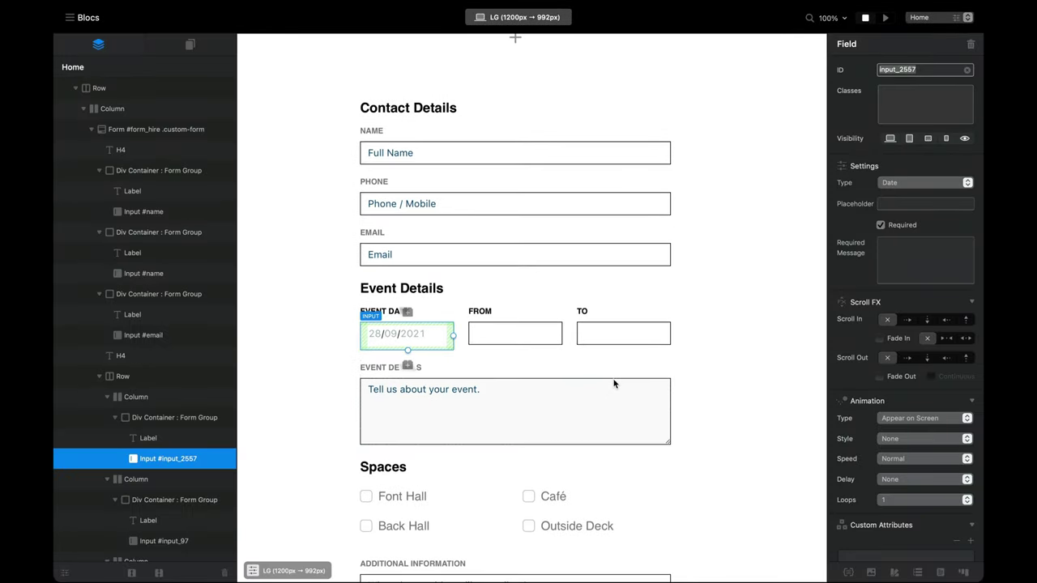
{"action": "left_click", "coordinate": [500, 343]}
{"action": "left_click", "coordinate": [623, 339]}
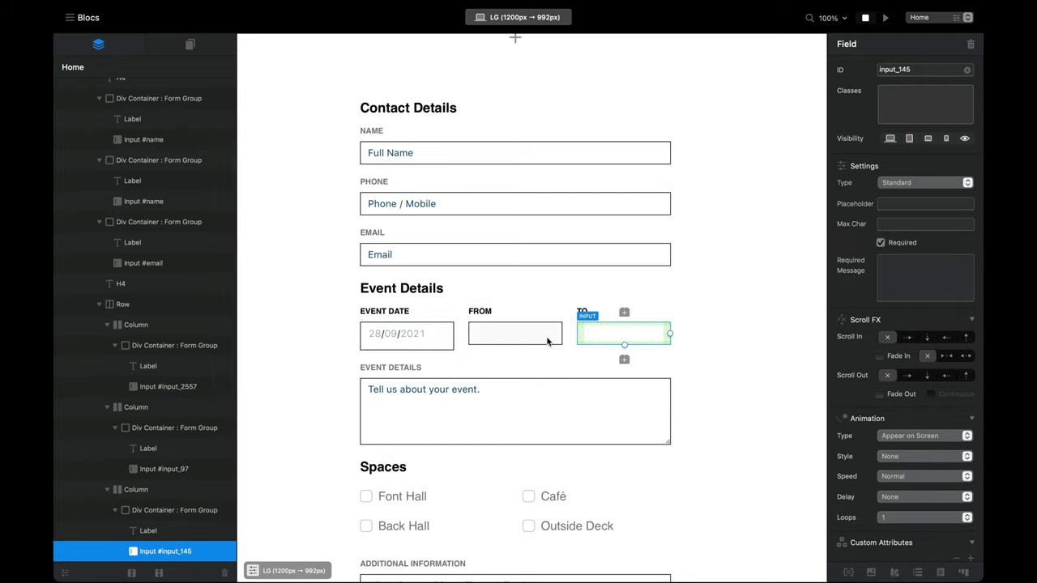
{"action": "left_click", "coordinate": [549, 338]}
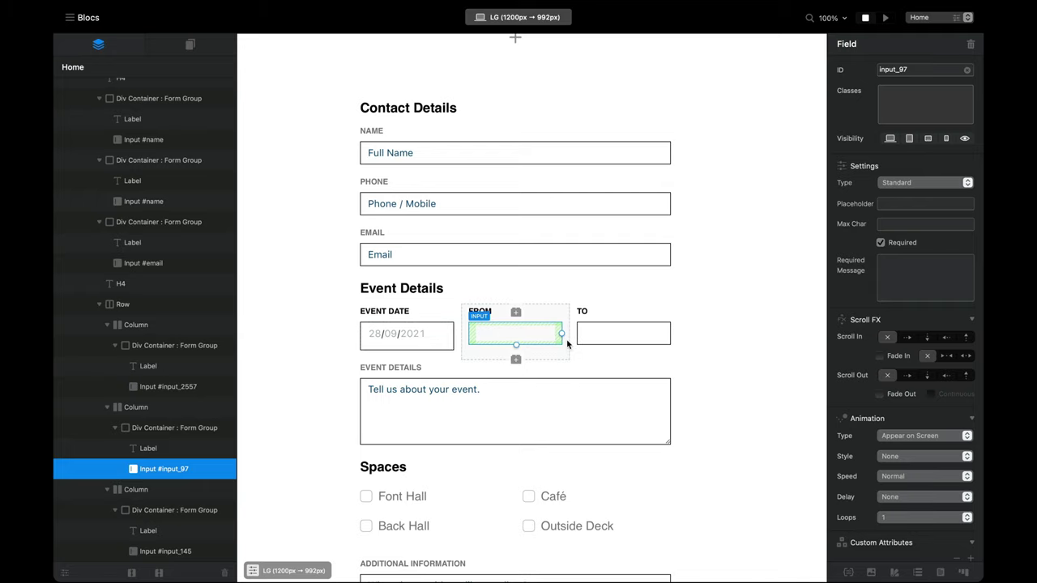
{"action": "scroll", "coordinate": [562, 340], "scroll_direction": "down", "scroll_amount": 2}
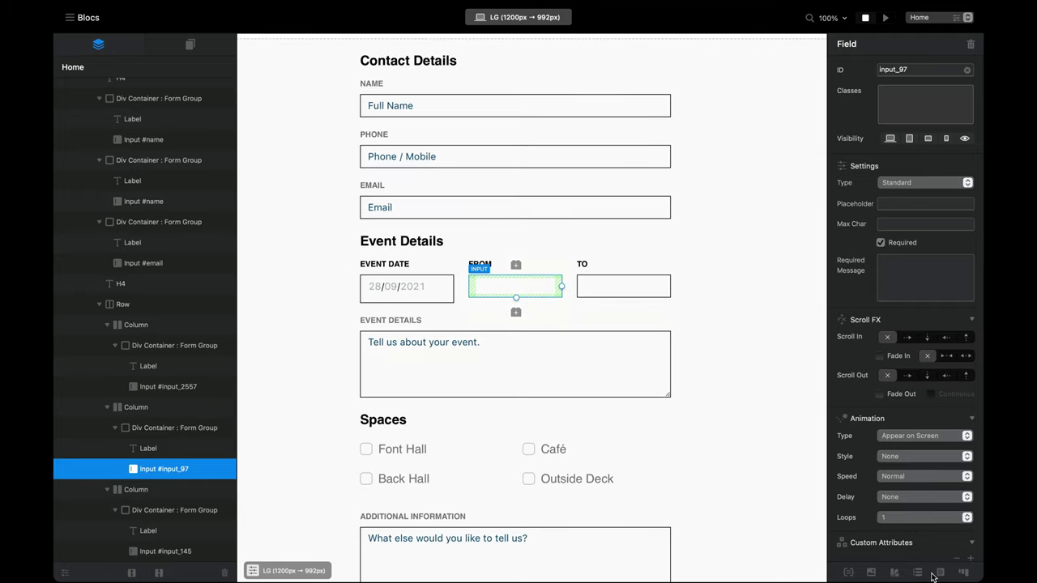
{"action": "scroll", "coordinate": [932, 572], "scroll_direction": "down", "scroll_amount": 3}
{"action": "left_click", "coordinate": [654, 294]}
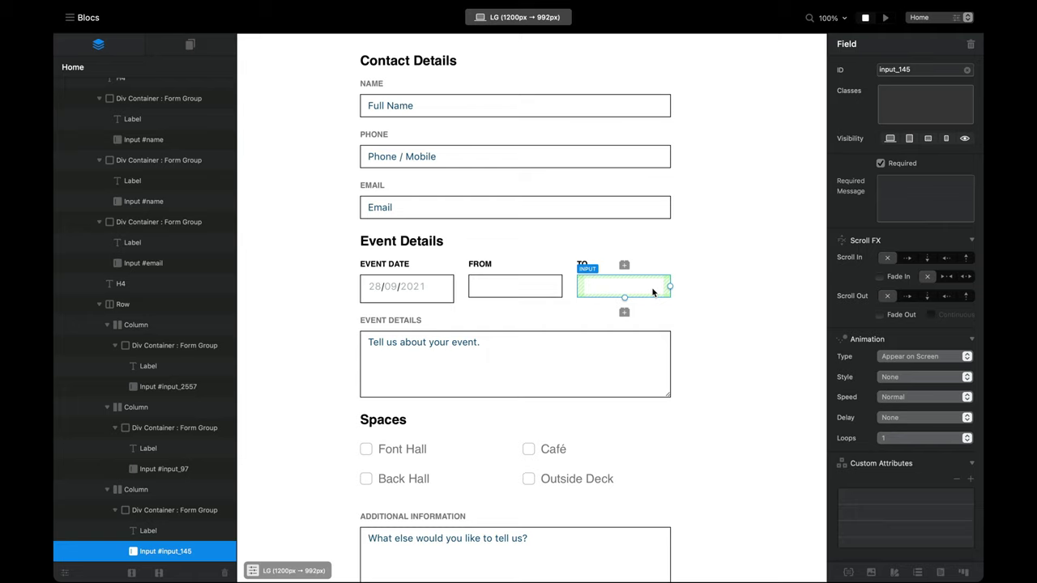
{"action": "left_click", "coordinate": [546, 291]}
{"action": "scroll", "coordinate": [810, 425], "scroll_direction": "down", "scroll_amount": 3}
{"action": "scroll", "coordinate": [918, 477], "scroll_direction": "down", "scroll_amount": 2}
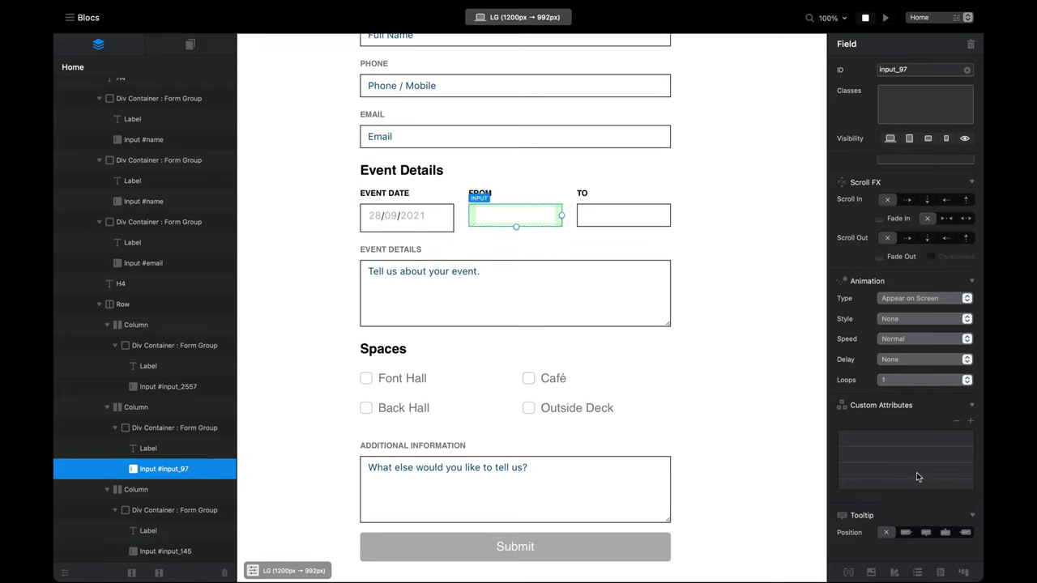
Step: Add custom attribute type = datetime-local to the FROM field
{"action": "left_click", "coordinate": [971, 422]}
{"action": "type", "text": "t"}
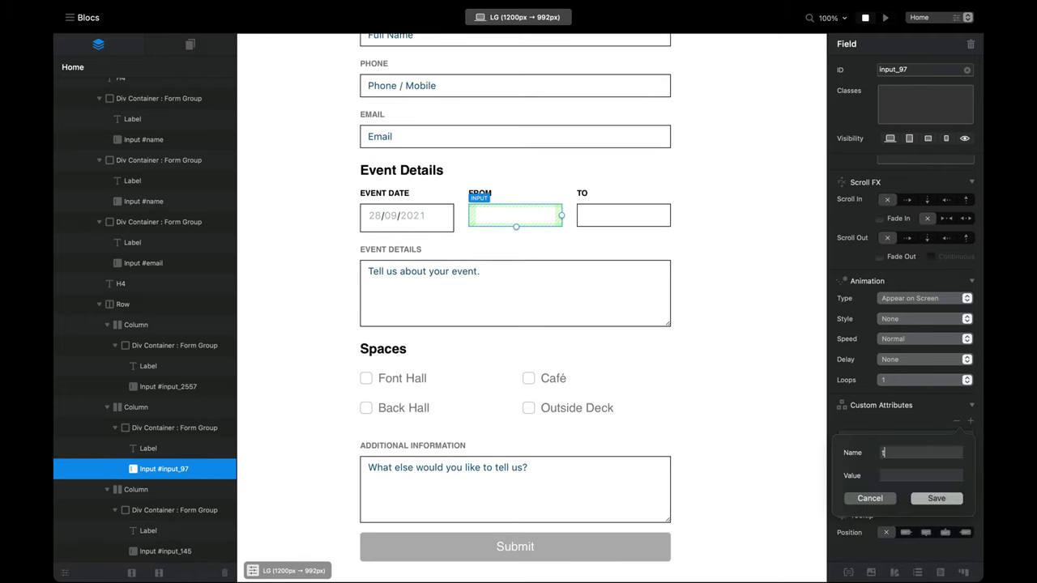
{"action": "type", "text": "ype"}
{"action": "type", "text": "datetim"}
{"action": "type", "text": "local"}
{"action": "key", "text": "Return"}
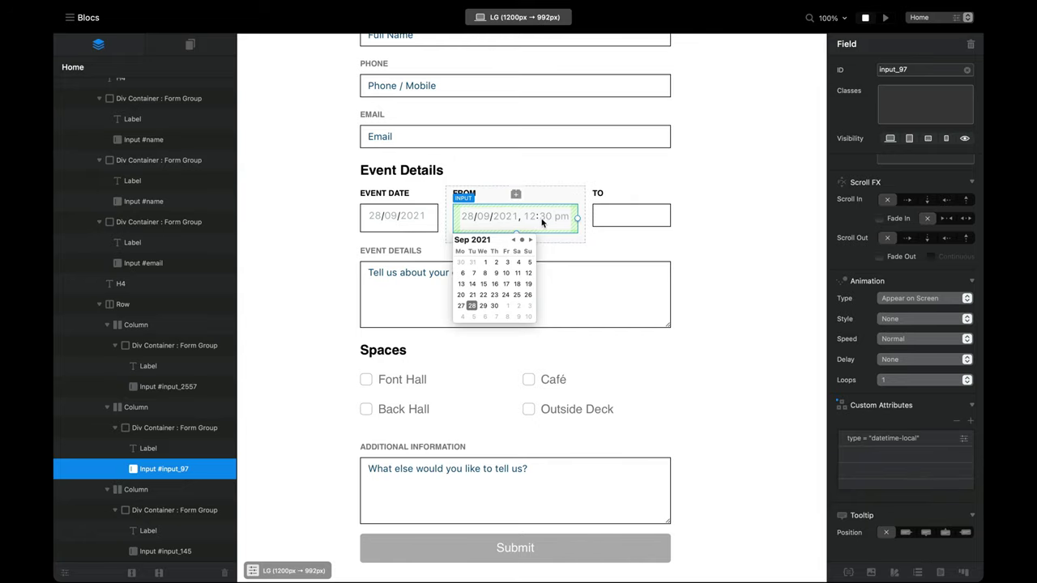
Step: Preview the form and enter 3 am into the FROM field's time parts
{"action": "left_click", "coordinate": [885, 17]}
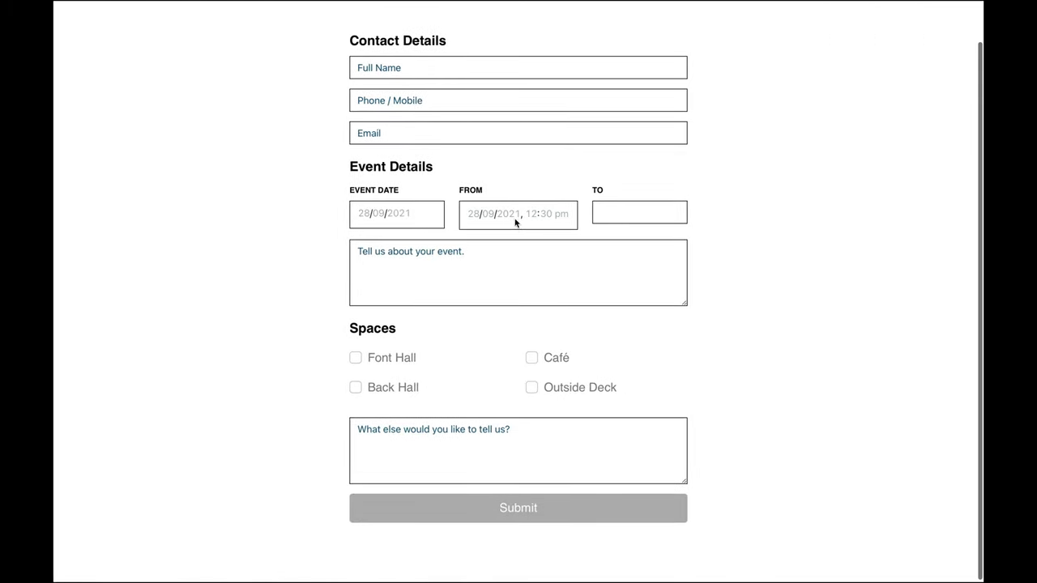
{"action": "left_click", "coordinate": [515, 223]}
{"action": "left_click", "coordinate": [543, 220]}
{"action": "left_click", "coordinate": [538, 220]}
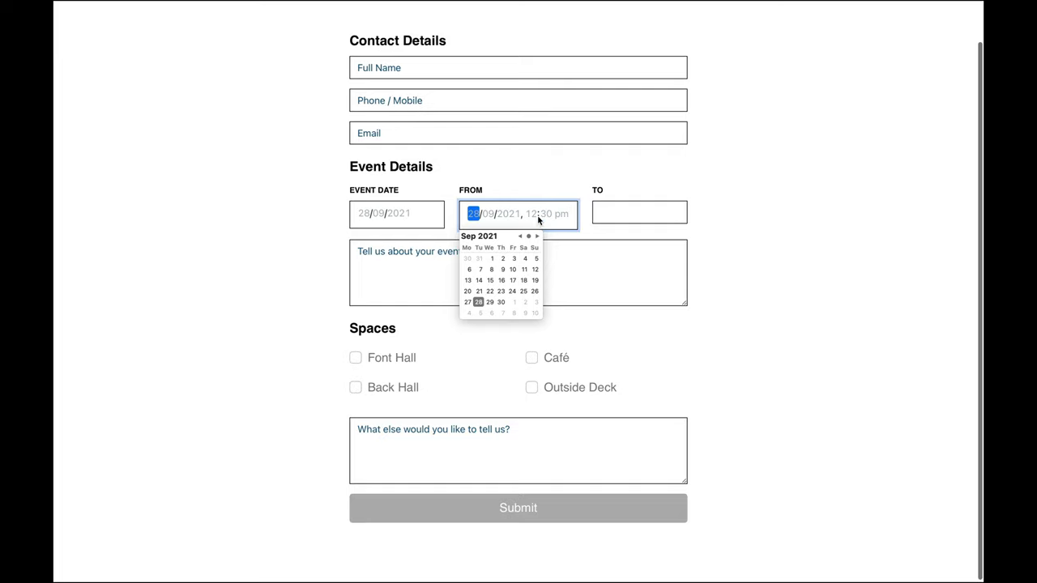
{"action": "left_click", "coordinate": [532, 213]}
{"action": "type", "text": "3"}
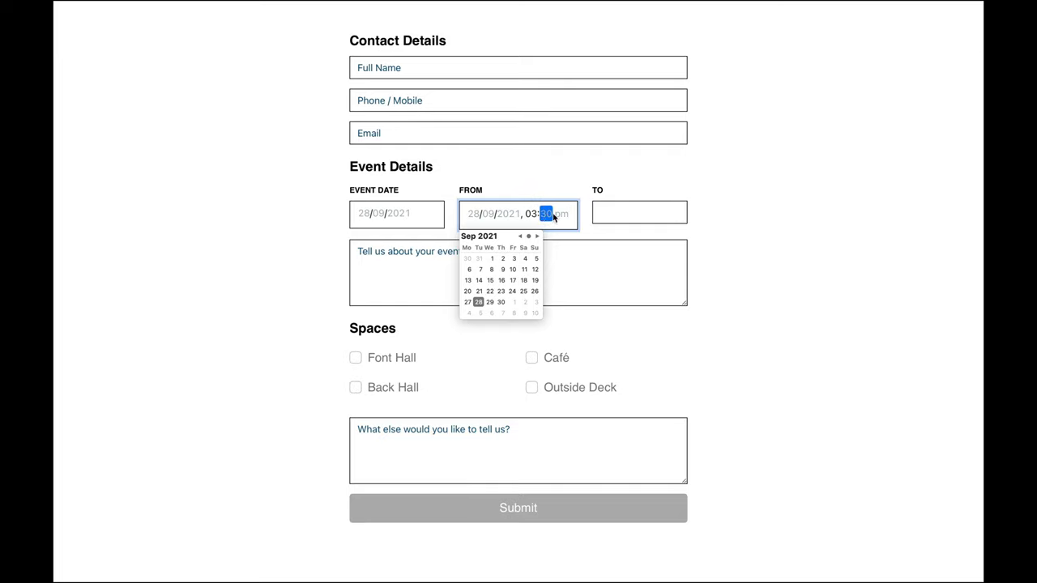
{"action": "left_click", "coordinate": [561, 215]}
{"action": "type", "text": "a"}
{"action": "left_click", "coordinate": [639, 234]}
Step: Pick 25 September in the FROM field's calendar
{"action": "left_click", "coordinate": [545, 217]}
{"action": "left_click", "coordinate": [648, 229]}
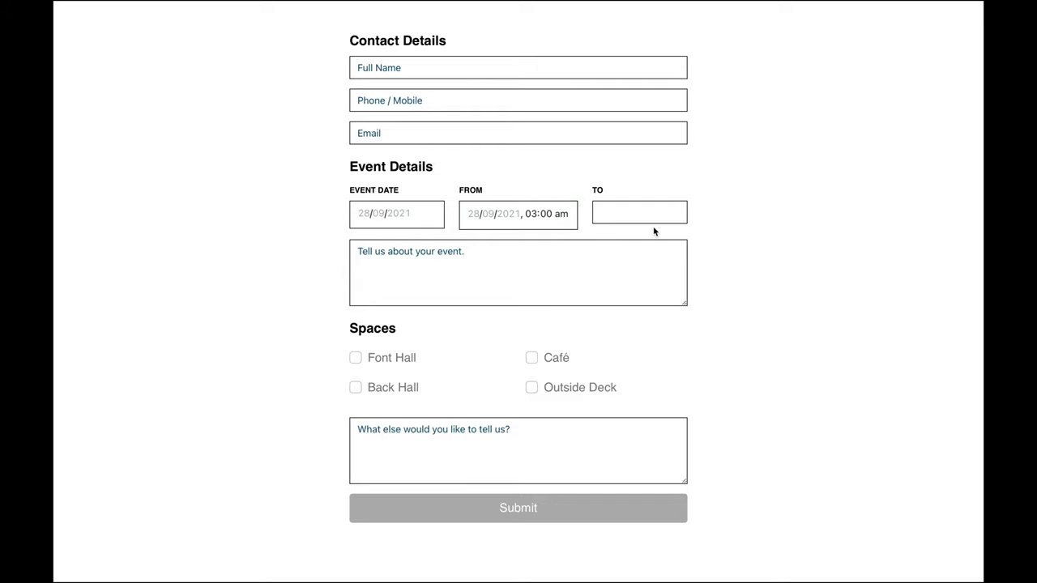
{"action": "left_click", "coordinate": [482, 217]}
{"action": "left_click", "coordinate": [524, 291]}
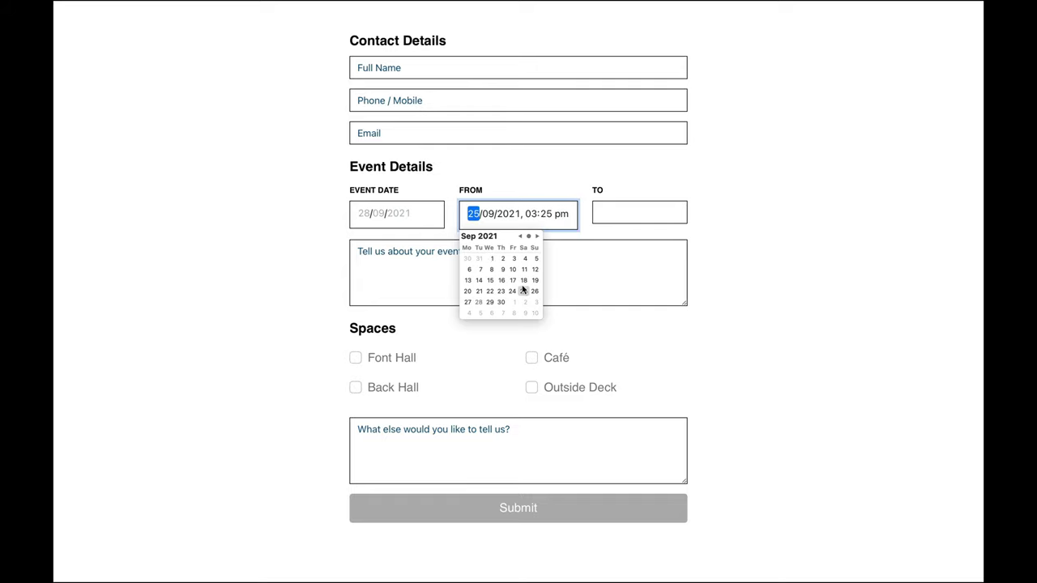
{"action": "left_click", "coordinate": [634, 247]}
Step: Stop the preview and delete the FROM field's type = datetime-local attribute
{"action": "key", "text": "ctrl+Left"}
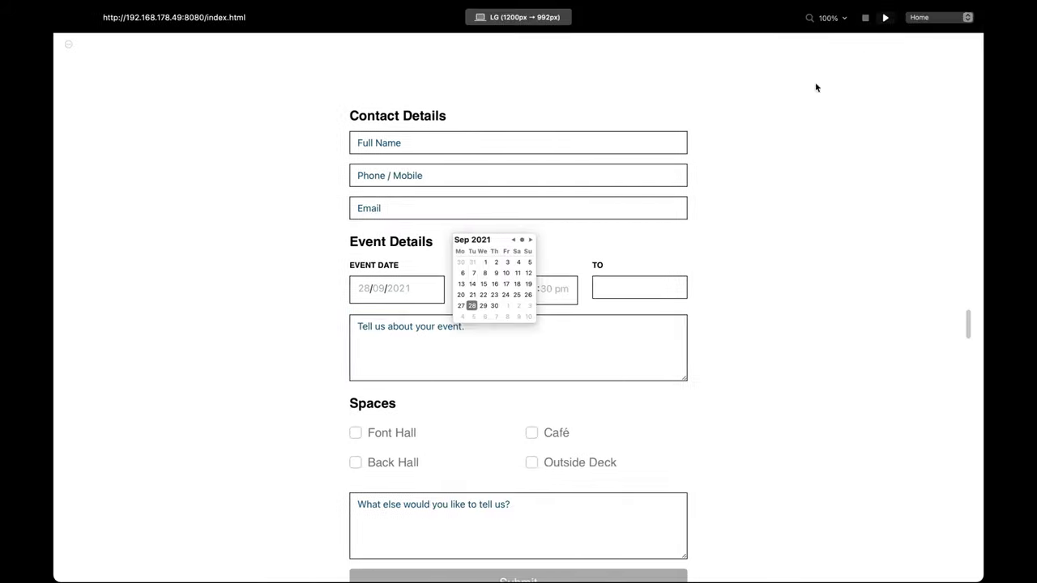
{"action": "left_click", "coordinate": [866, 17]}
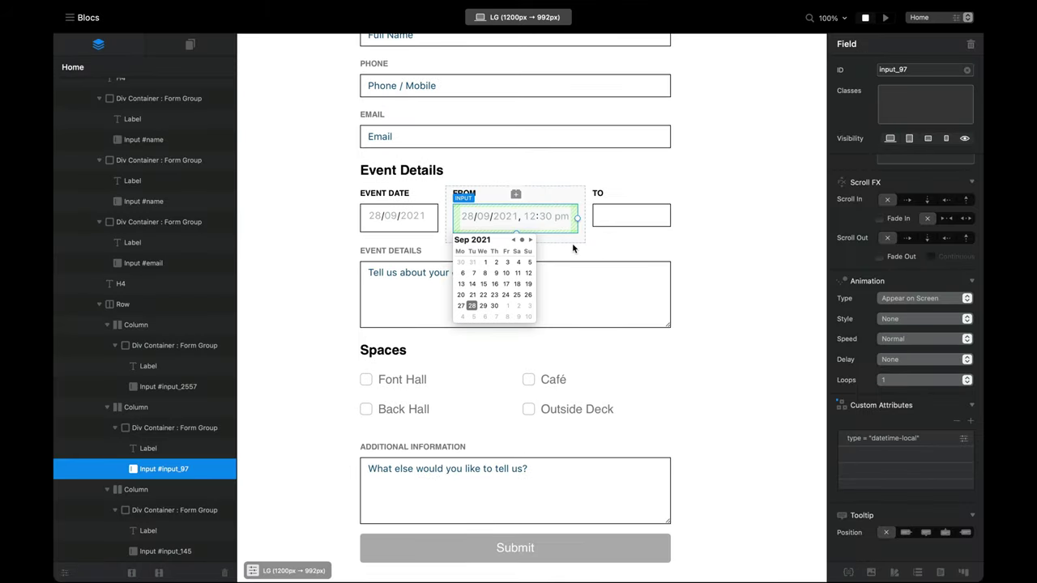
{"action": "left_click", "coordinate": [956, 421]}
{"action": "key", "text": "ctrl+Left"}
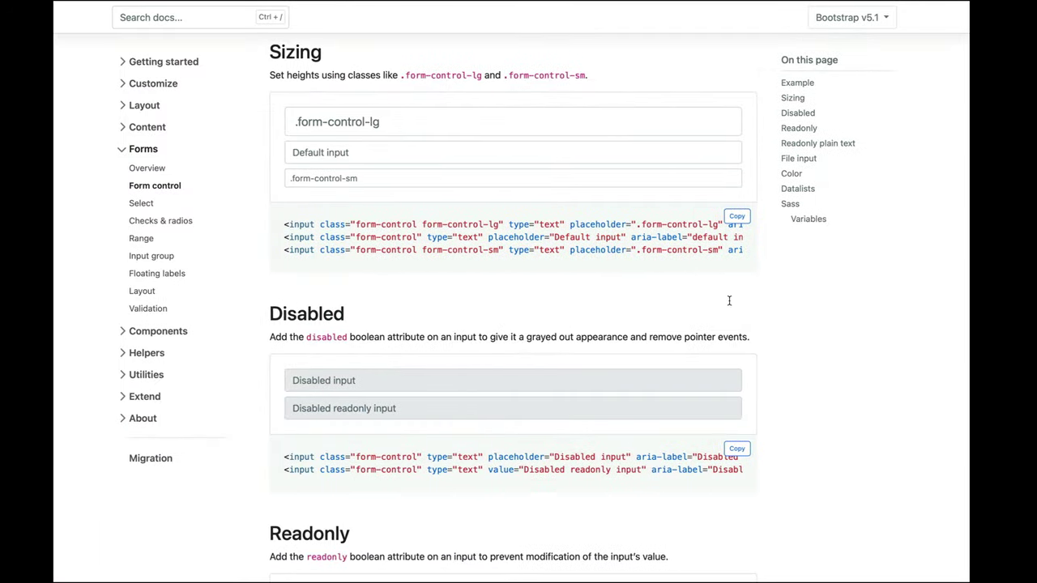
Step: Open MDN's <input type="time"> reference page from the sidebar
{"action": "key", "text": "ctrl+Left"}
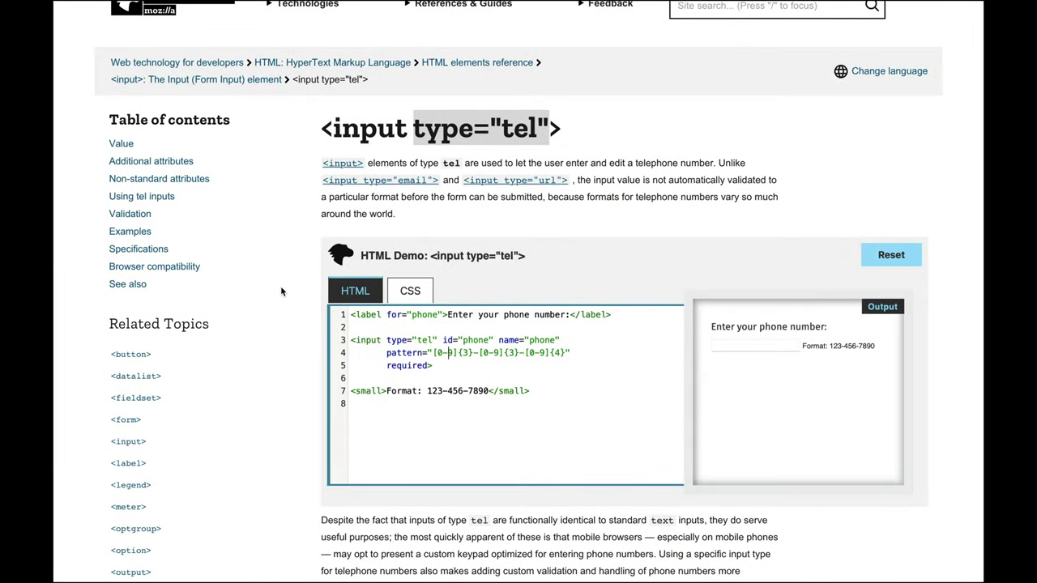
{"action": "scroll", "coordinate": [281, 292], "scroll_direction": "down", "scroll_amount": 6}
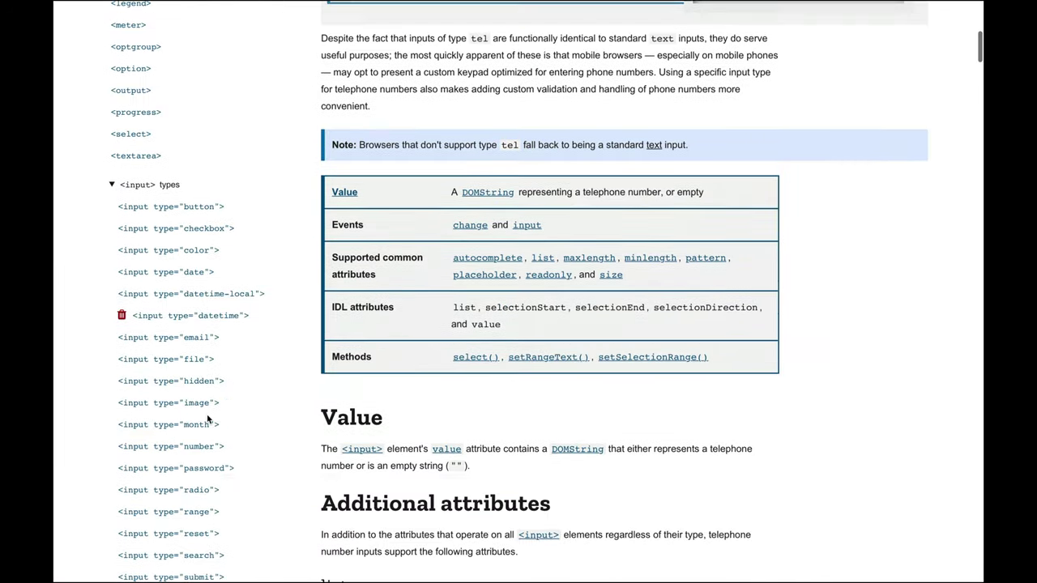
{"action": "scroll", "coordinate": [209, 421], "scroll_direction": "down", "scroll_amount": 2}
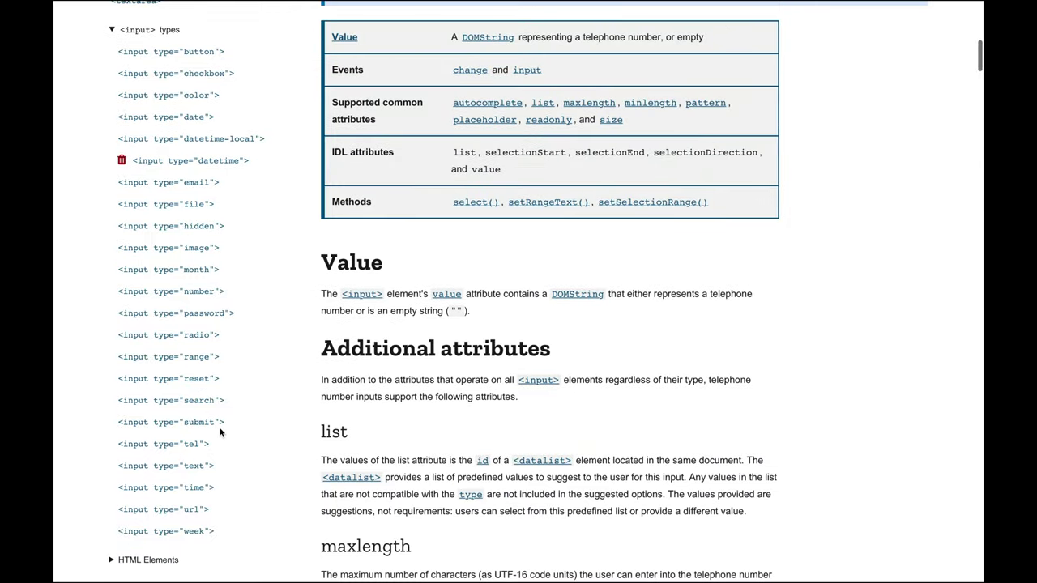
{"action": "left_click", "coordinate": [201, 488]}
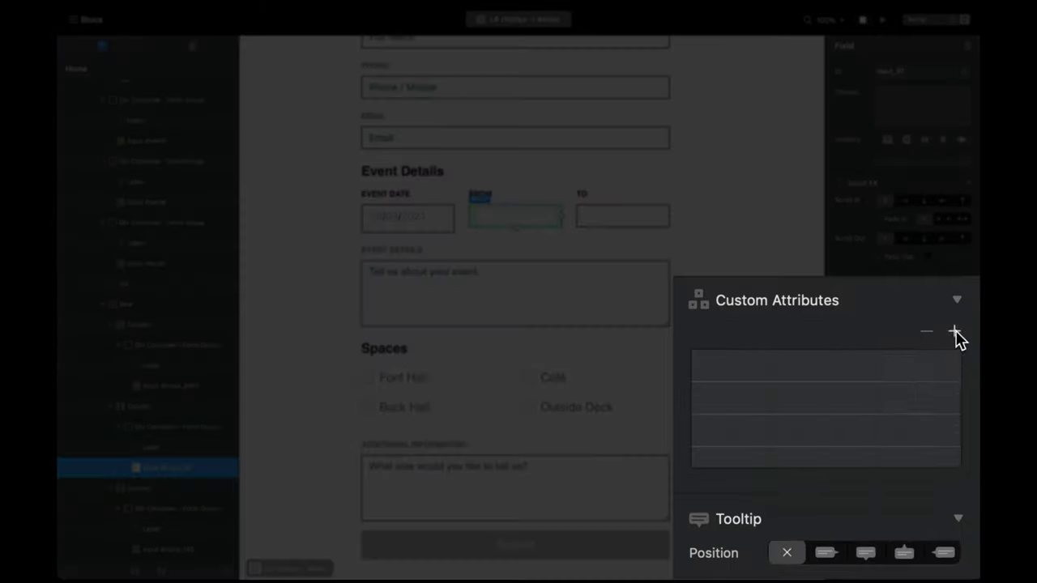
Step: Add custom attribute type = time to the FROM field and check MDN's time demo code
{"action": "left_click", "coordinate": [954, 332]}
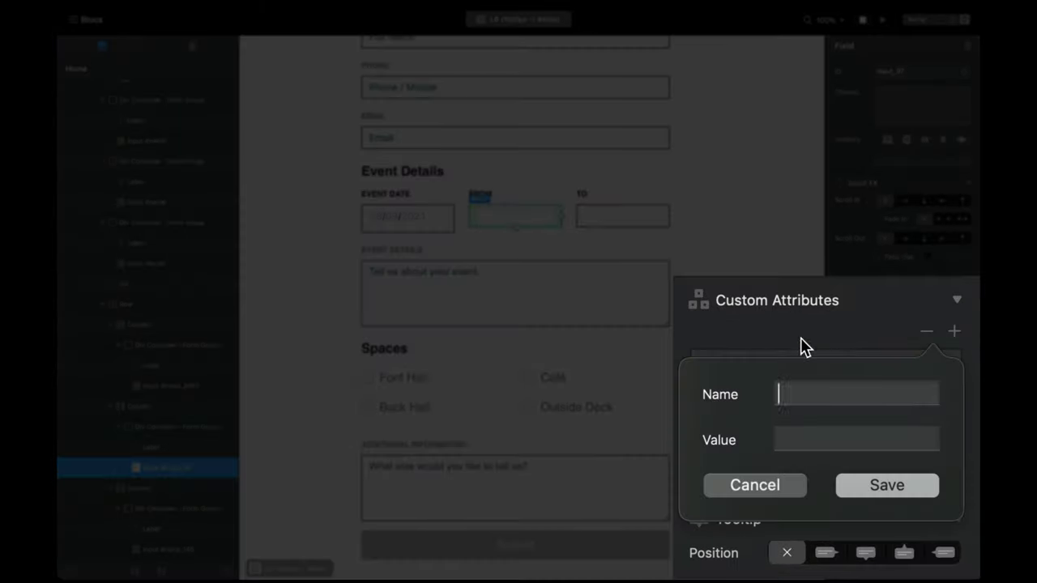
{"action": "type", "text": "tyep"}
{"action": "key", "text": "BackSpace"}
{"action": "key", "text": "BackSpace"}
{"action": "type", "text": "pe"}
{"action": "key", "text": "Tab"}
{"action": "type", "text": "time"}
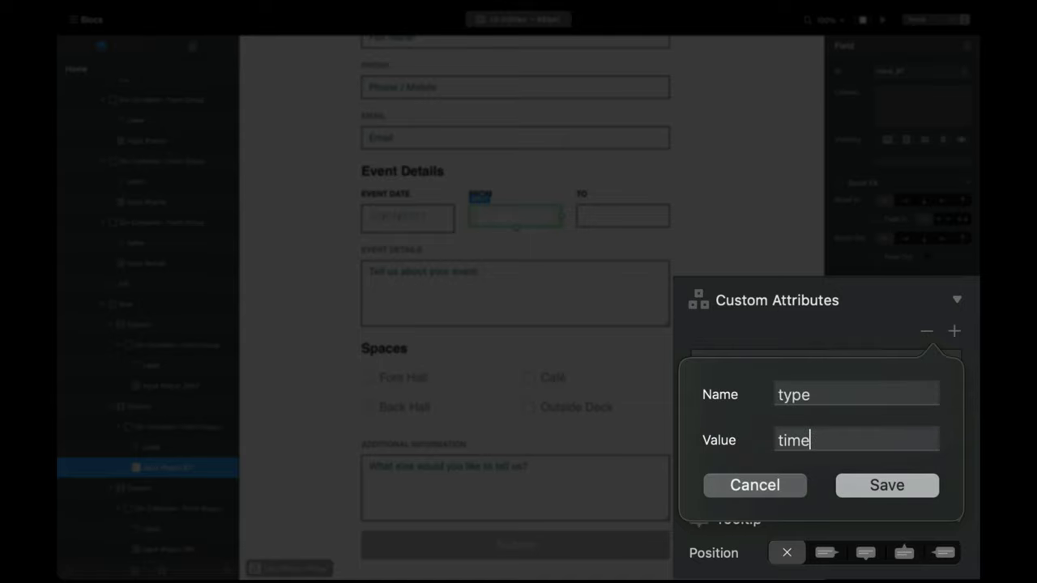
{"action": "key", "text": "Return"}
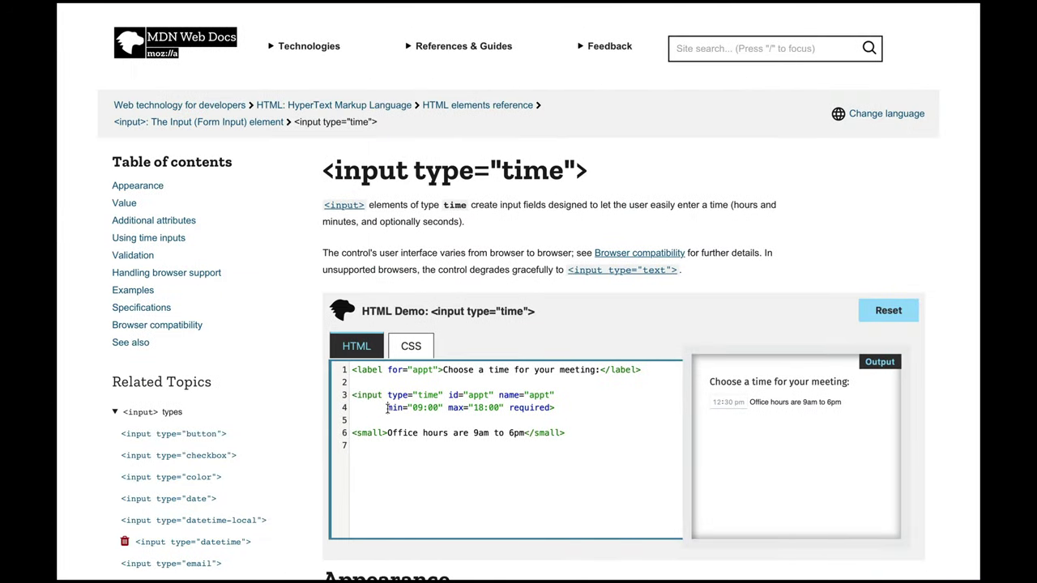
{"action": "left_click_drag", "start_coordinate": [389, 408], "coordinate": [399, 409]}
{"action": "left_click", "coordinate": [449, 407]}
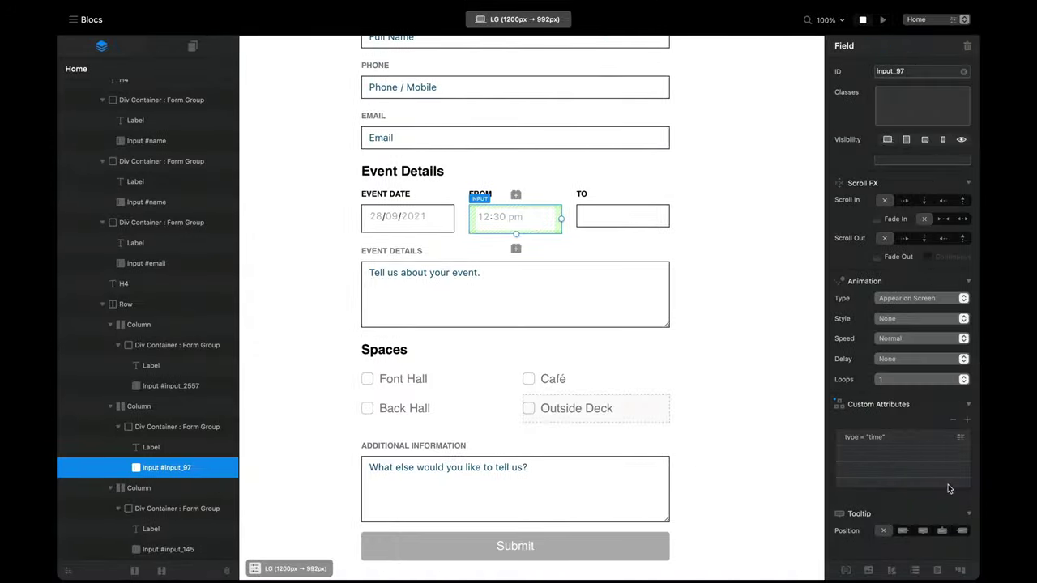
Step: Add custom attributes min = 08:00 and max = 16:00 to the FROM time field
{"action": "left_click", "coordinate": [966, 420]}
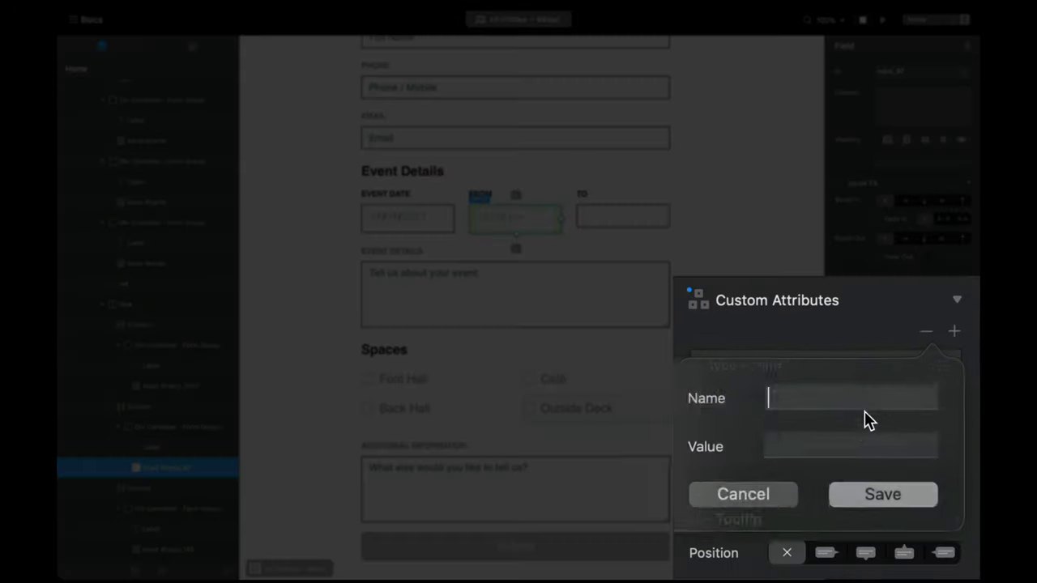
{"action": "type", "text": "min"}
{"action": "key", "text": "Tab"}
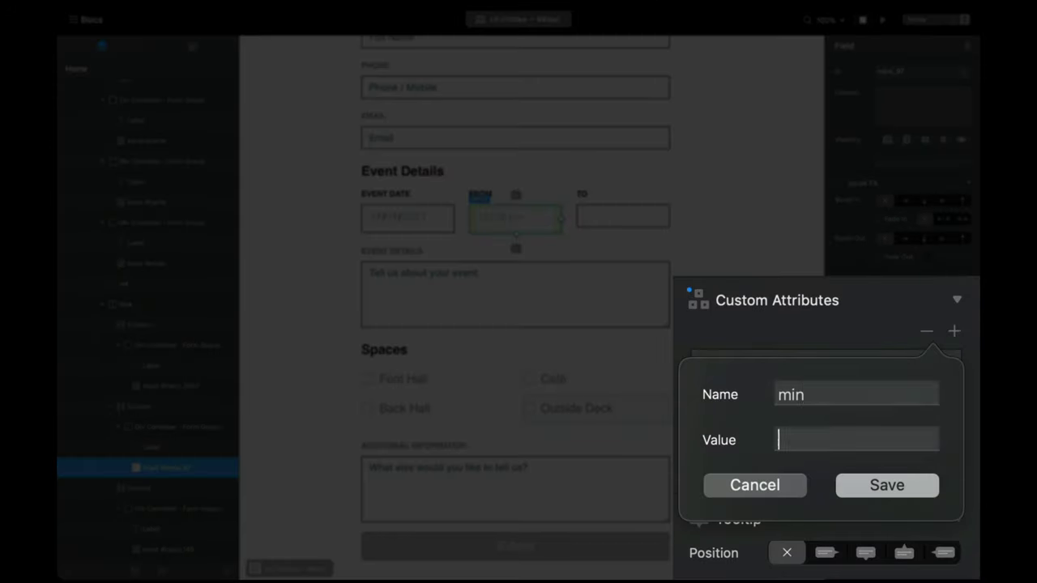
{"action": "type", "text": "08:00"}
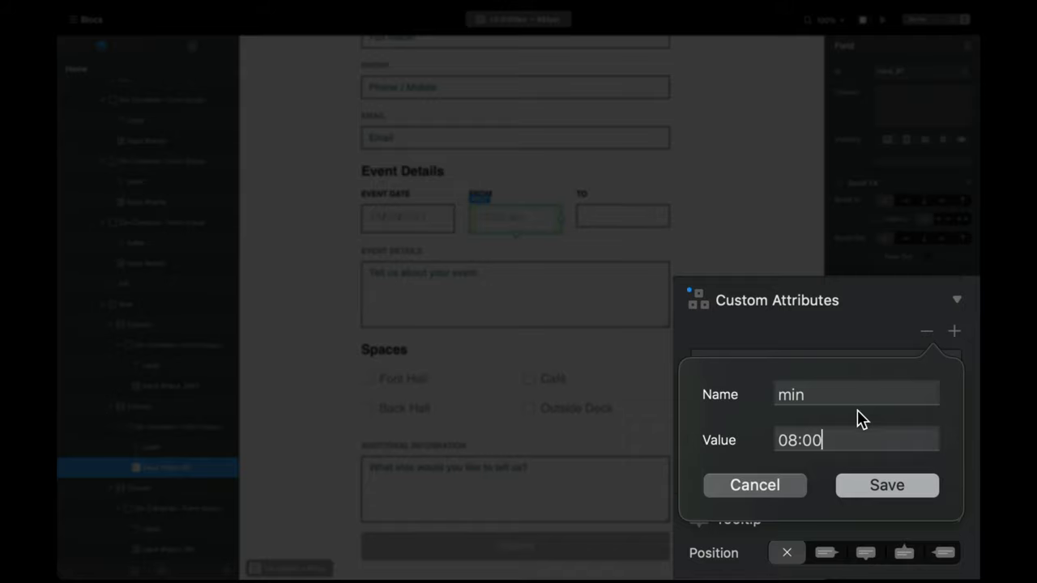
{"action": "left_click", "coordinate": [883, 484]}
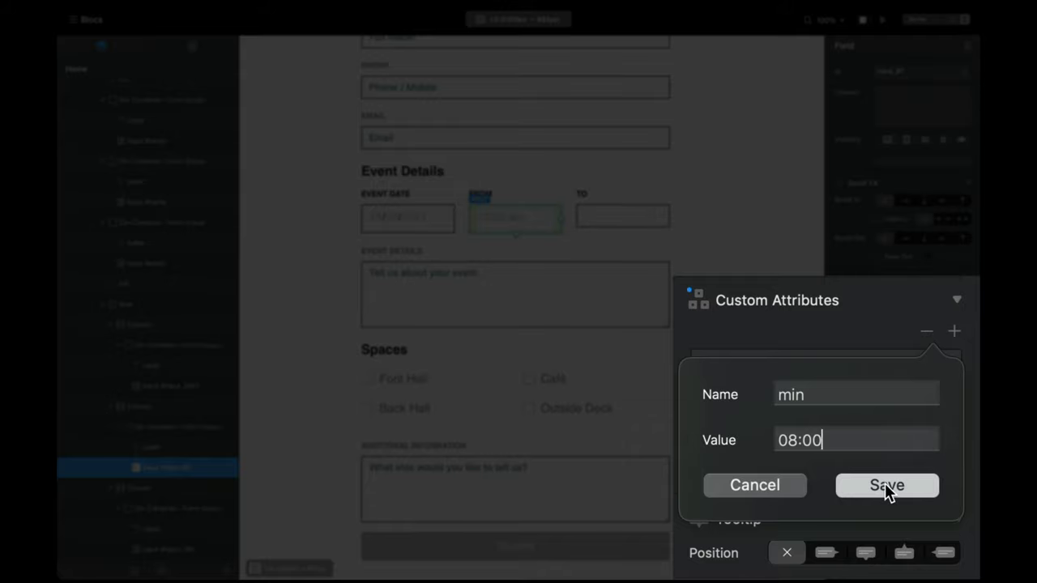
{"action": "left_click", "coordinate": [954, 333]}
{"action": "type", "text": "max"}
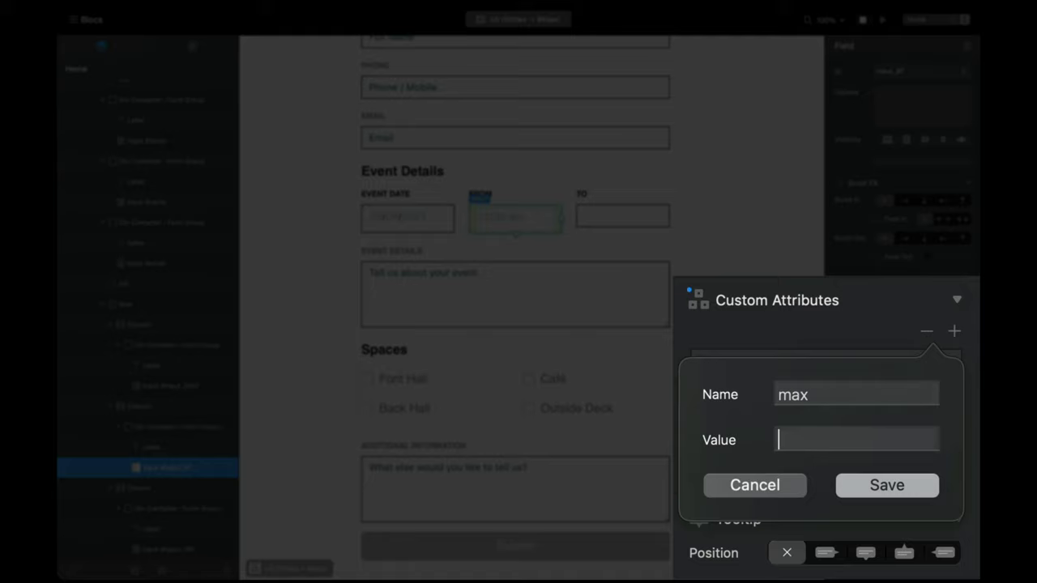
{"action": "type", "text": "16:00"}
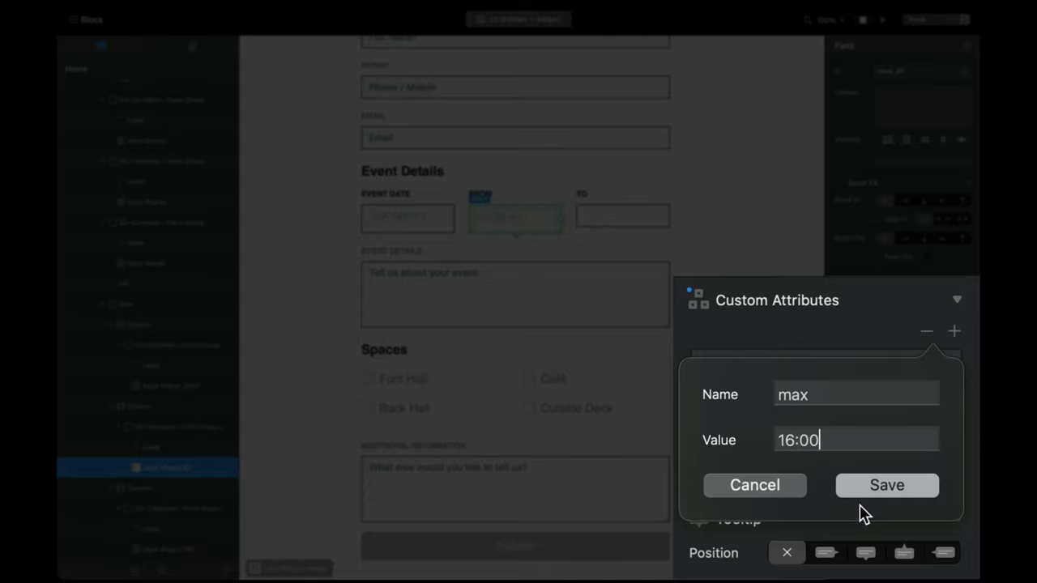
{"action": "left_click", "coordinate": [874, 488]}
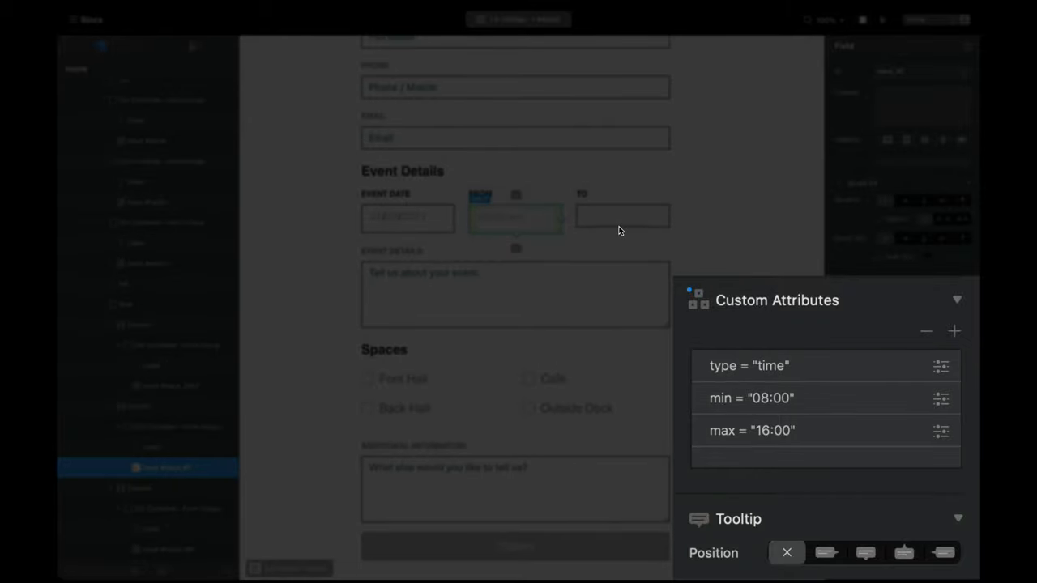
Step: Give the To field a custom attribute type="time"
{"action": "left_click", "coordinate": [598, 214]}
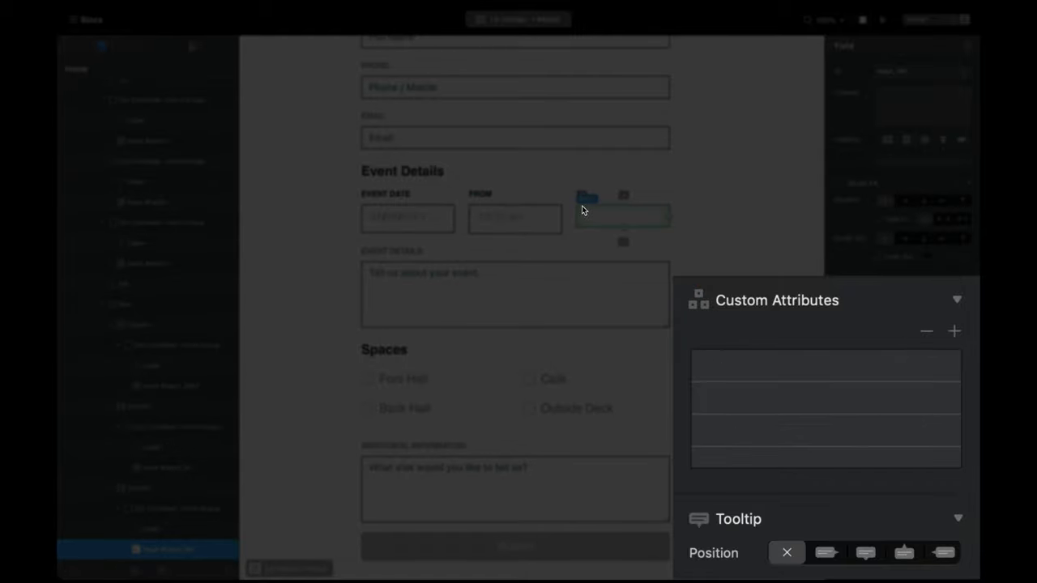
{"action": "left_click", "coordinate": [954, 331]}
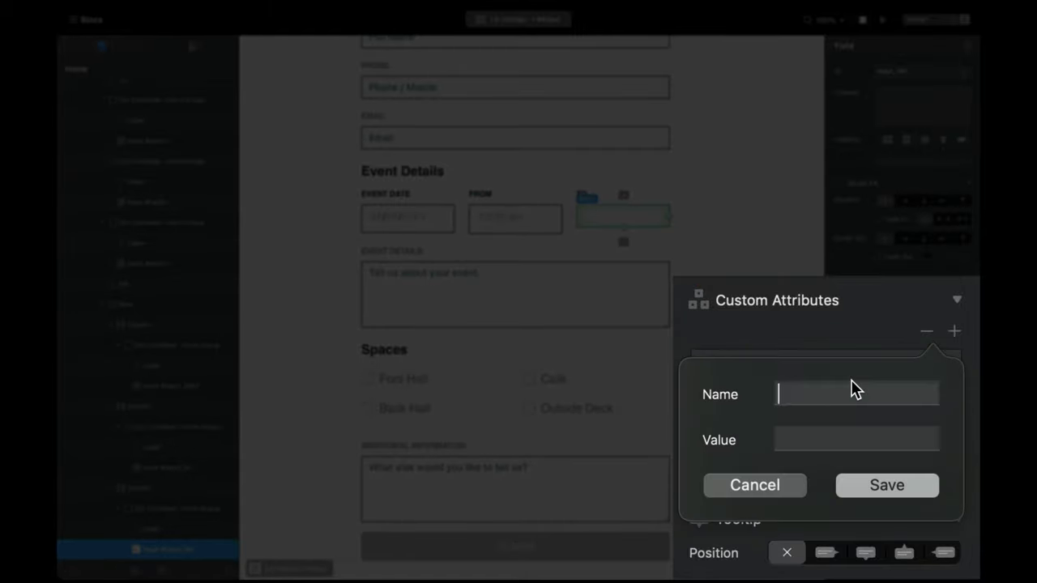
{"action": "type", "text": "type"}
{"action": "key", "text": "Tab"}
{"action": "type", "text": "time"}
{"action": "key", "text": "Return"}
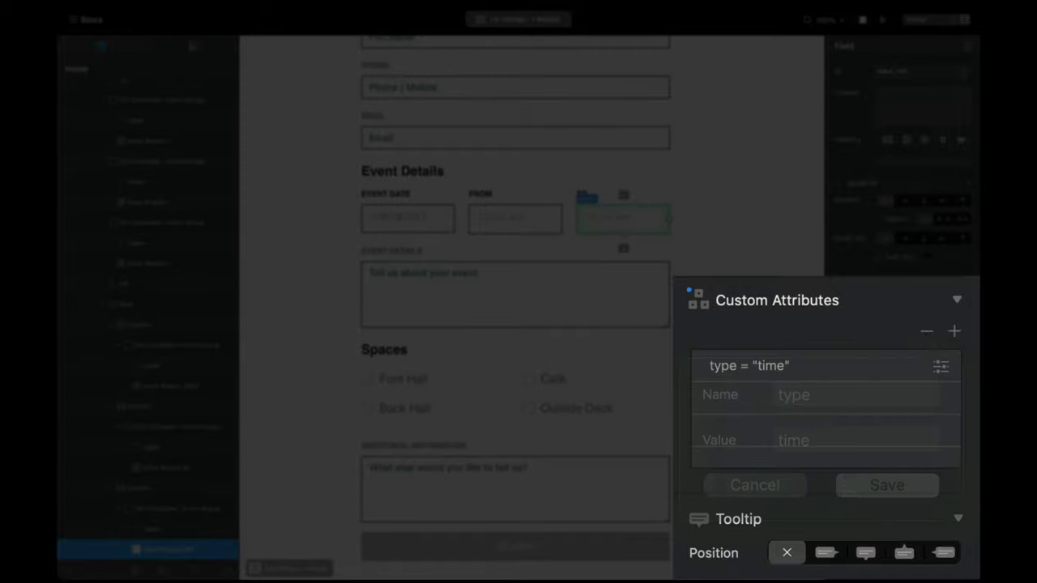
Step: Add custom attributes min="09:00" and max="17:00" to the To field
{"action": "left_click", "coordinate": [954, 332]}
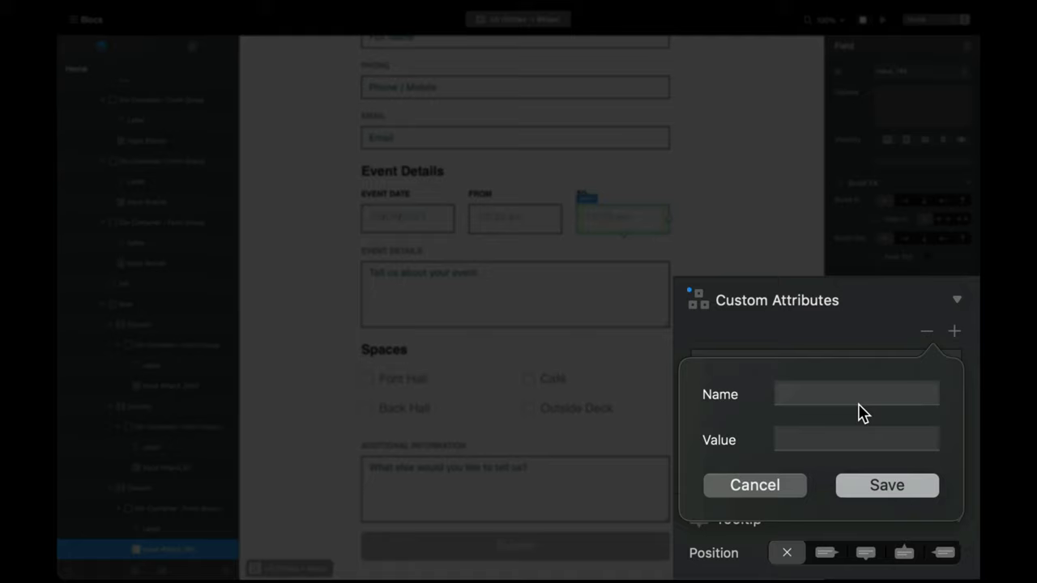
{"action": "type", "text": "min"}
{"action": "key", "text": "Tab"}
{"action": "type", "text": "09:00"}
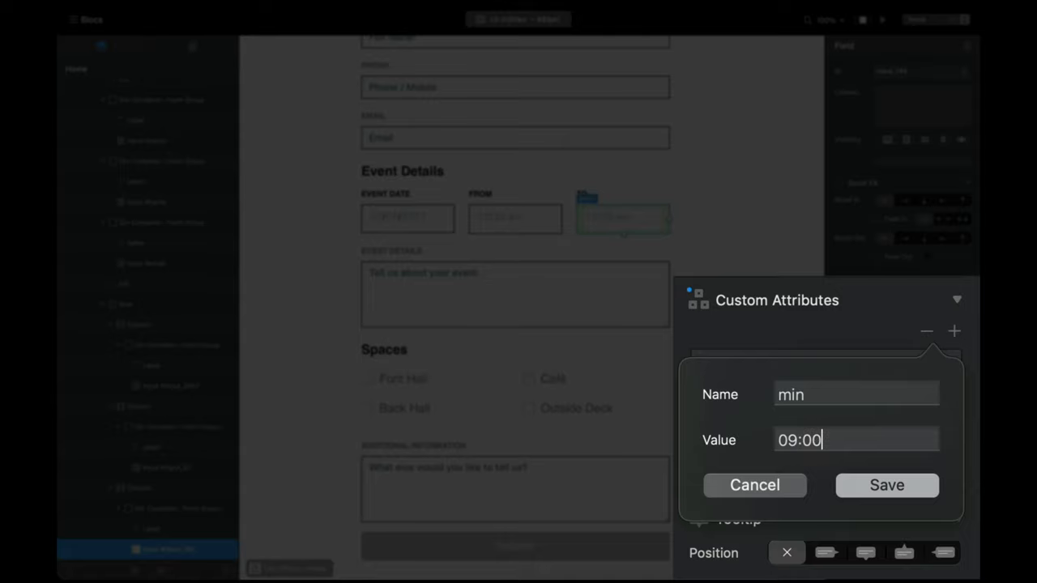
{"action": "key", "text": "Return"}
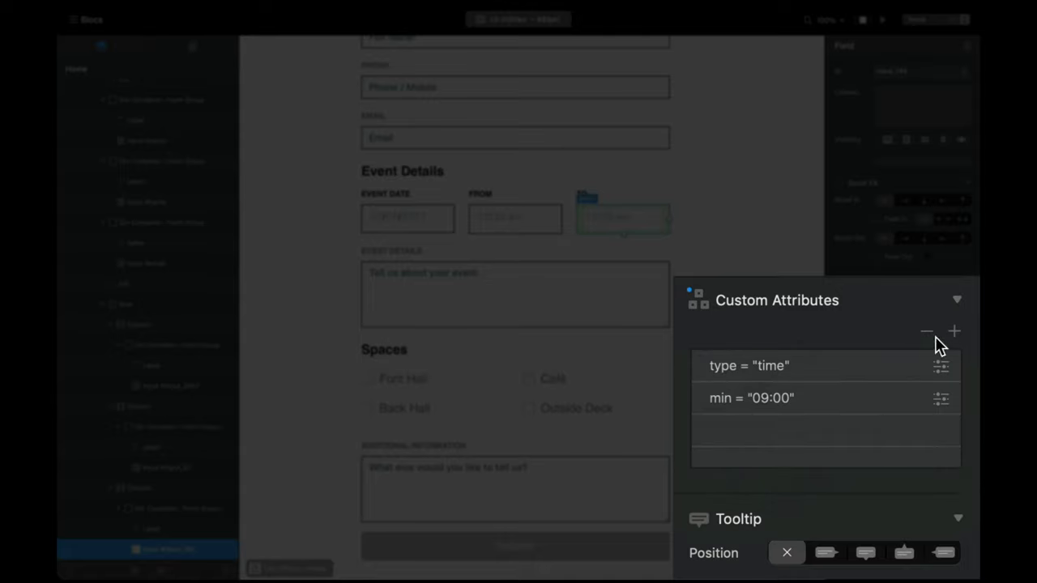
{"action": "left_click", "coordinate": [954, 333]}
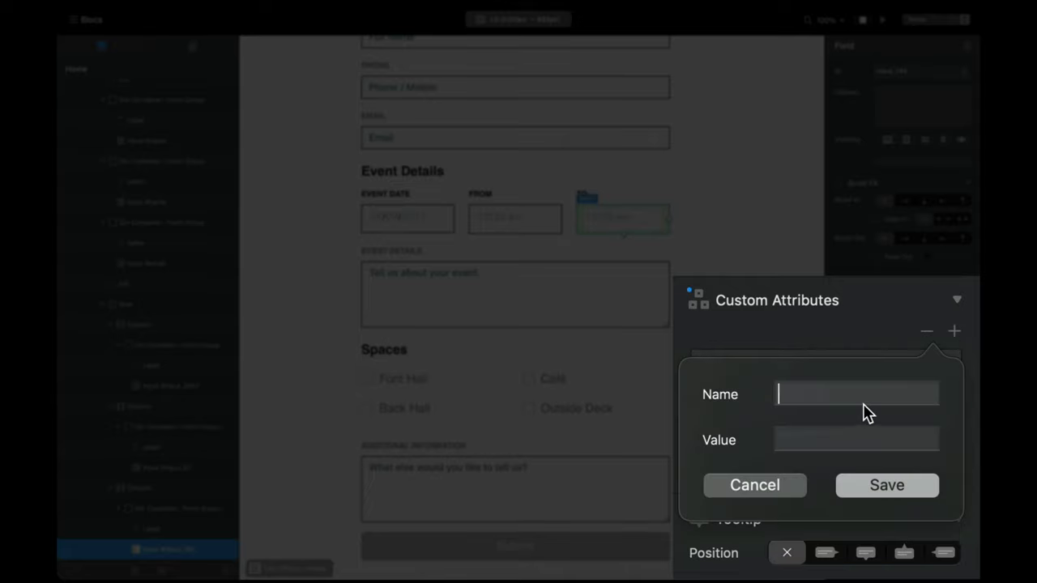
{"action": "type", "text": "max"}
{"action": "key", "text": "Tab"}
{"action": "type", "text": "17:00"}
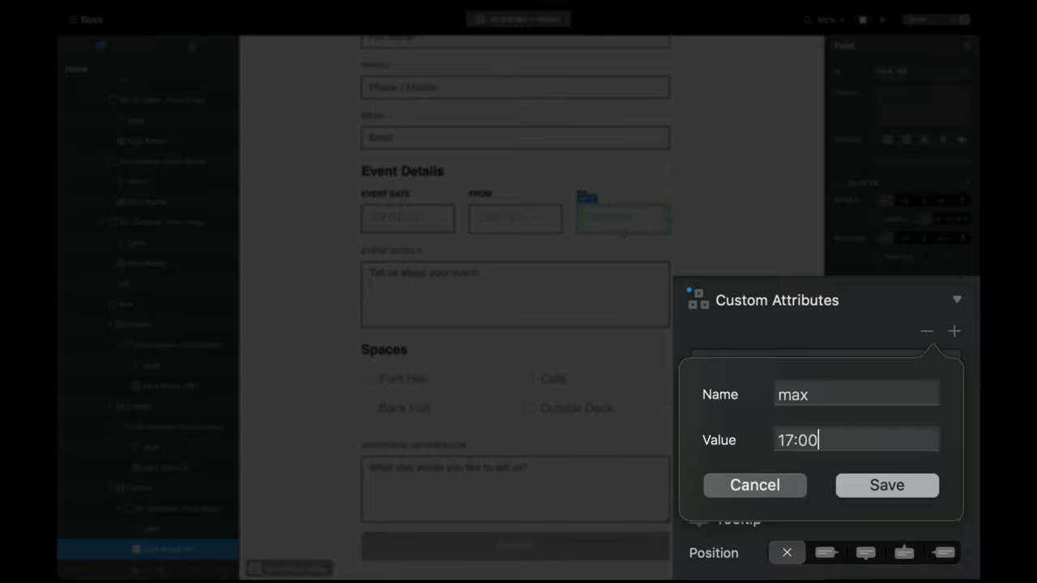
{"action": "left_click", "coordinate": [885, 486]}
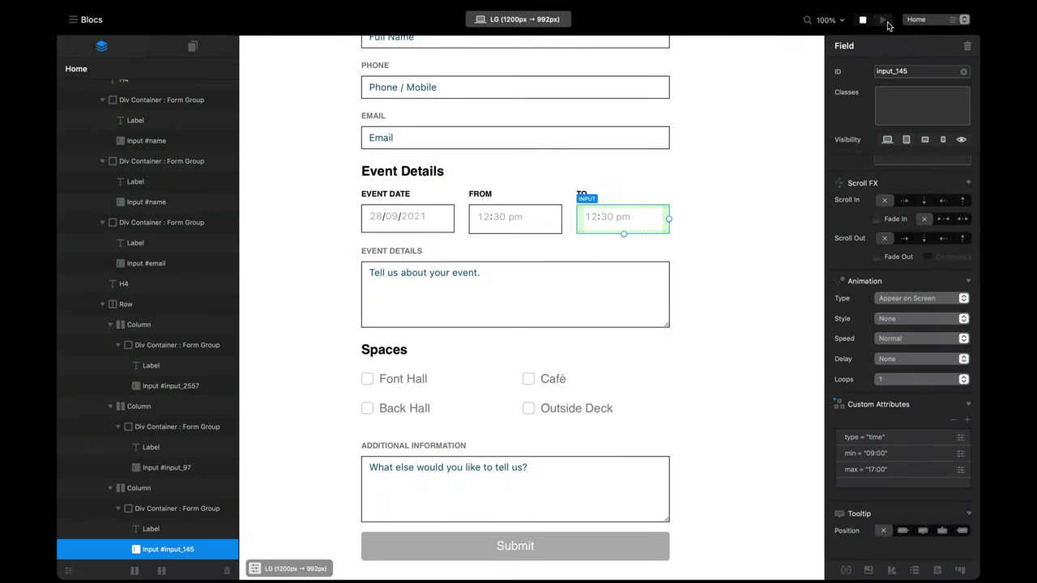
{"action": "left_click", "coordinate": [883, 20]}
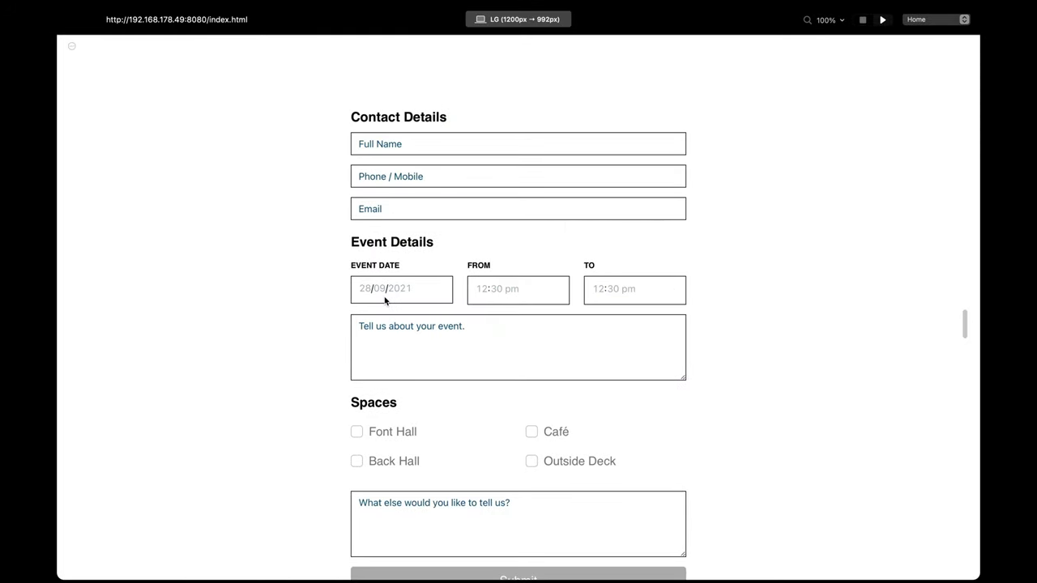
{"action": "left_click", "coordinate": [476, 295]}
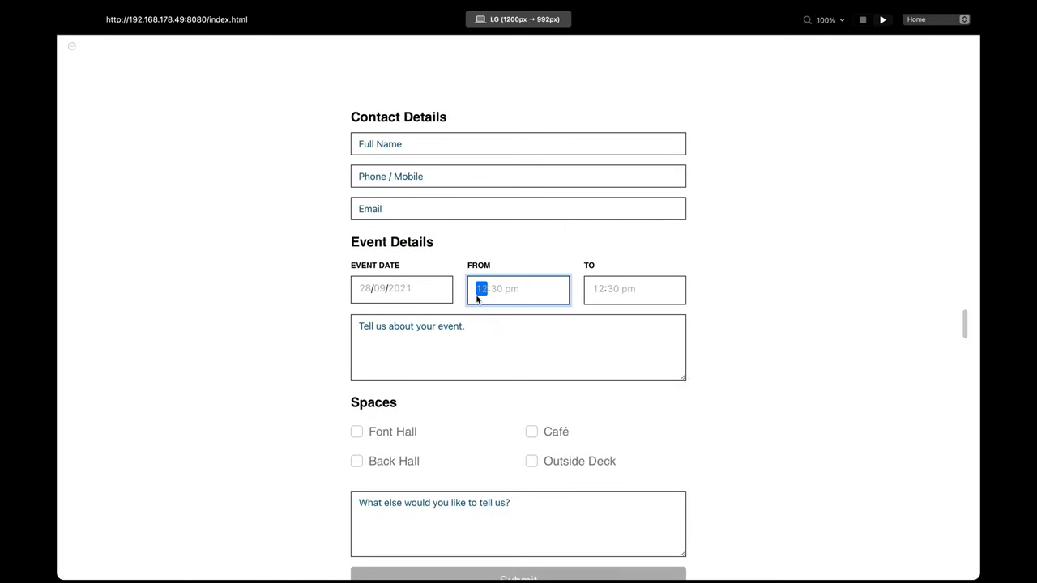
{"action": "type", "text": "7:30 pm"}
{"action": "key", "text": "Tab"}
{"action": "type", "text": "00 am"}
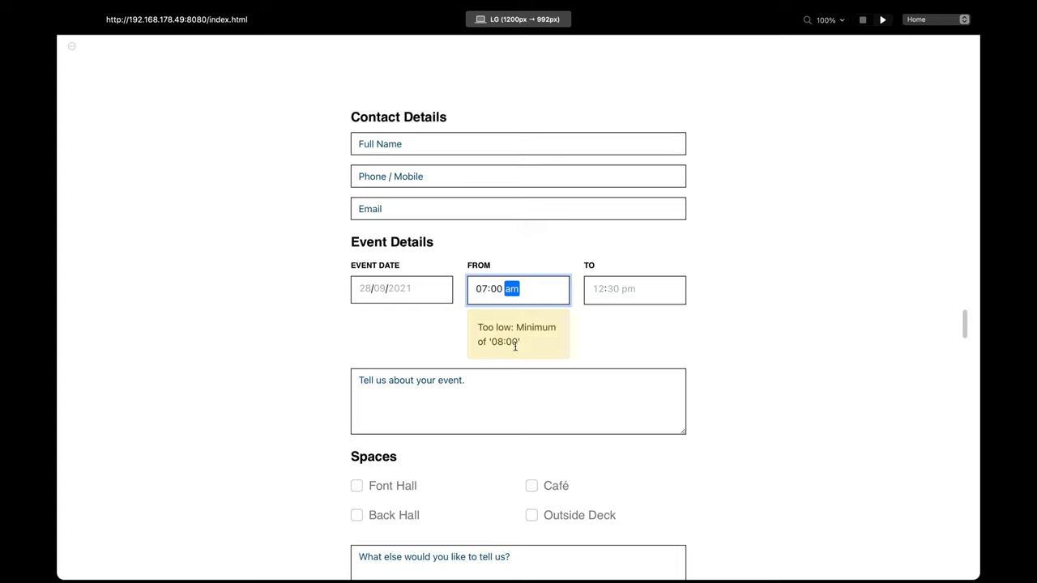
{"action": "left_click", "coordinate": [485, 291]}
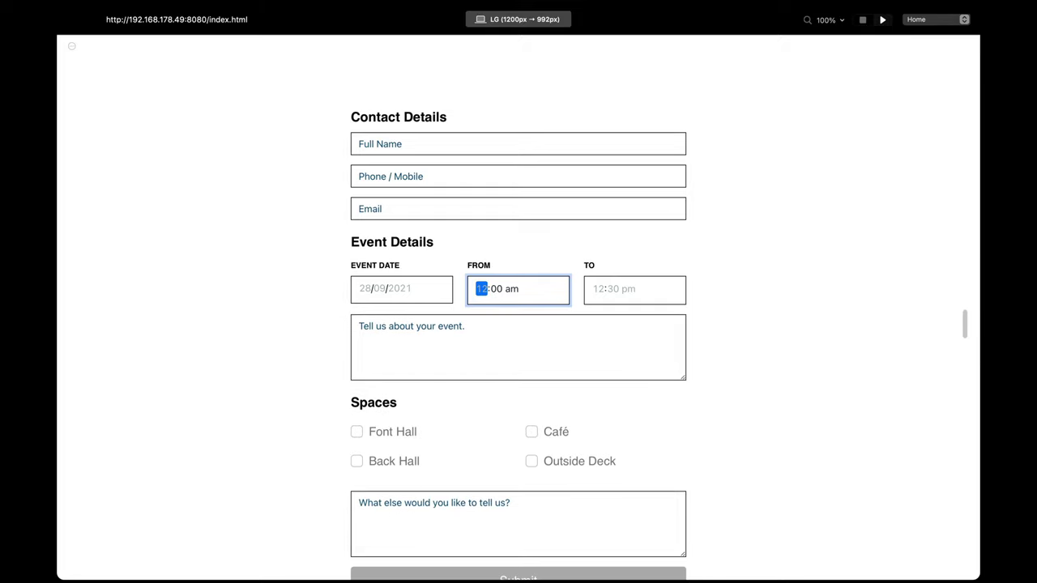
{"action": "key", "text": "Up"}
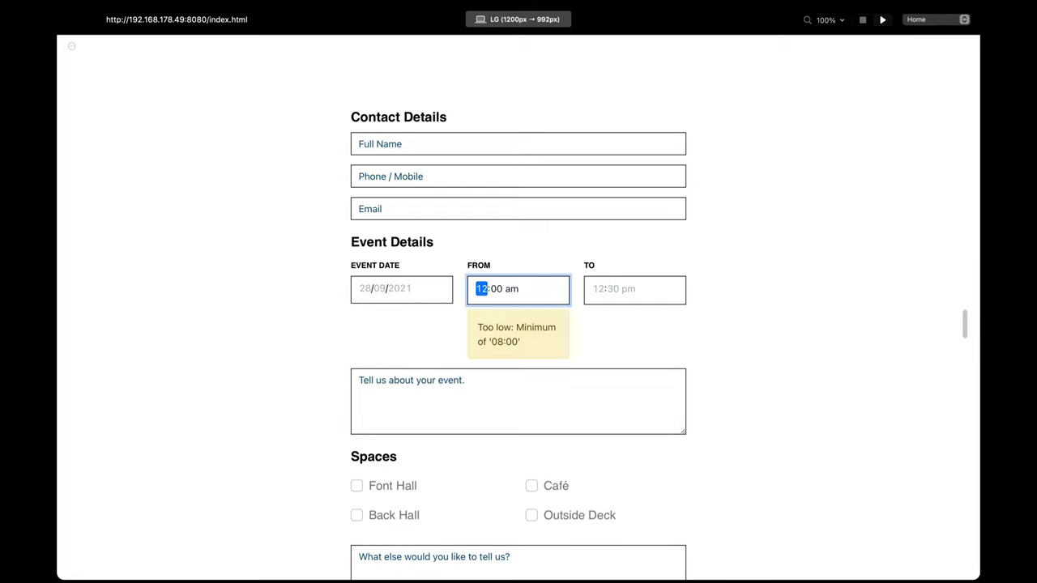
{"action": "key", "text": "Right"}
{"action": "type", "text": "30"}
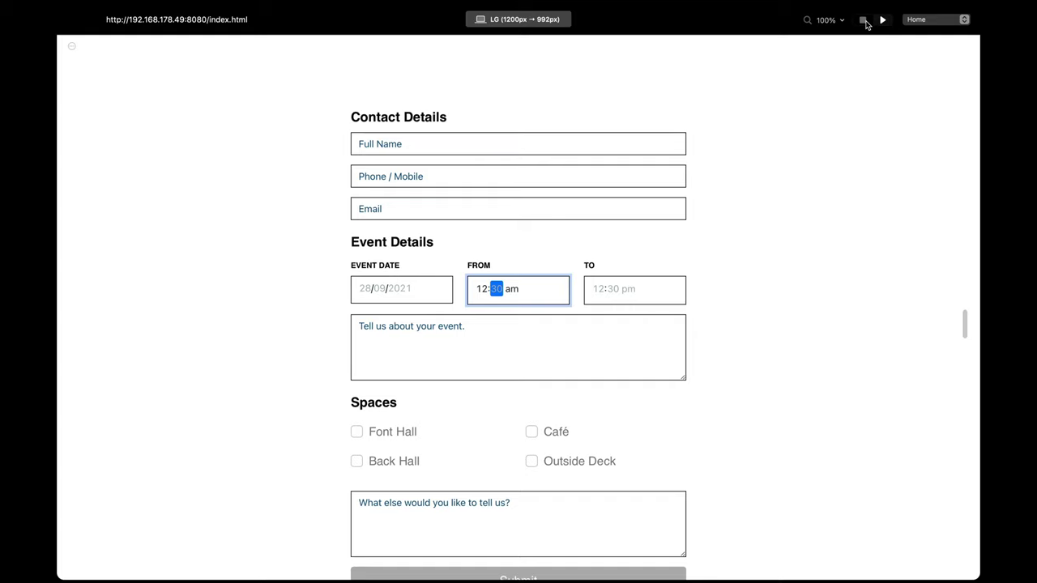
{"action": "left_click", "coordinate": [864, 21]}
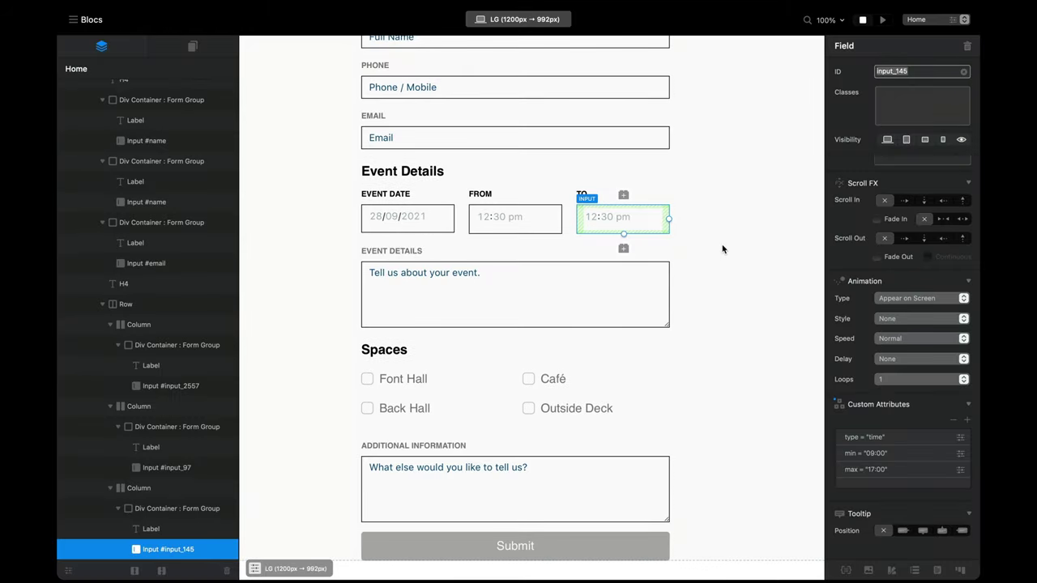
Step: Select the form's row and launch the browser preview of the event hire form
{"action": "left_click", "coordinate": [671, 266]}
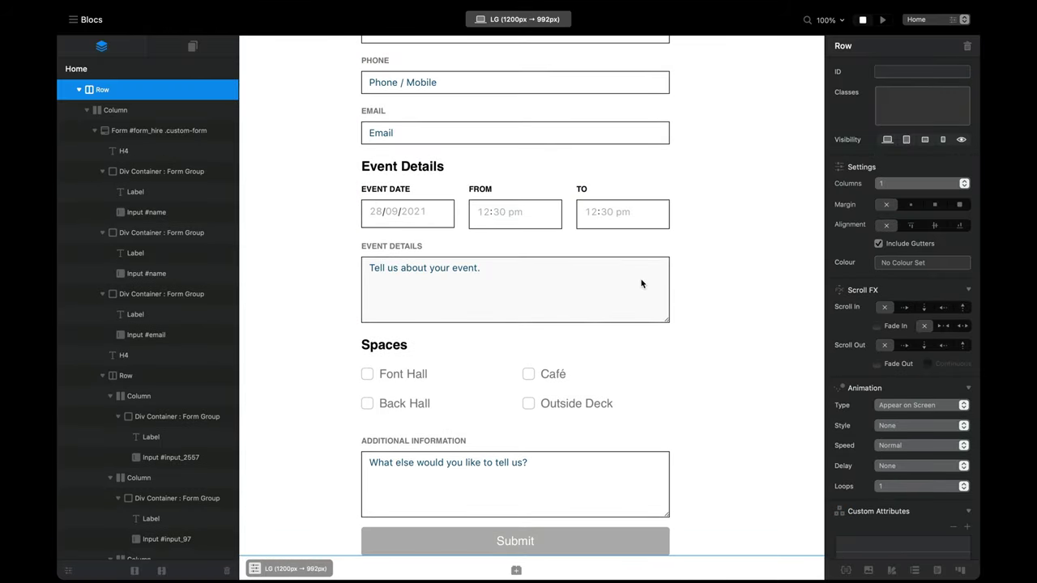
{"action": "scroll", "coordinate": [639, 283], "scroll_direction": "down", "scroll_amount": 1}
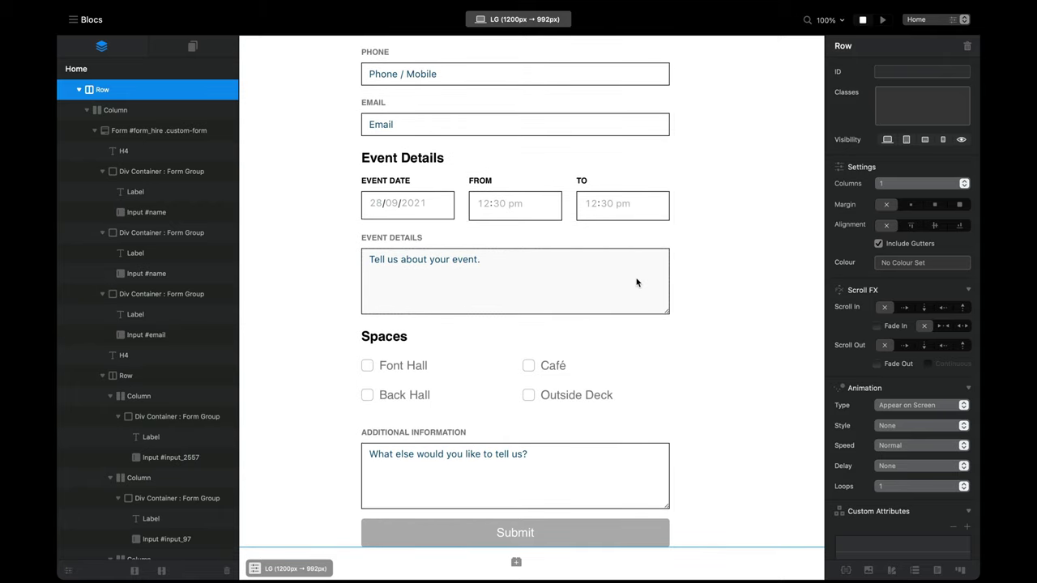
{"action": "scroll", "coordinate": [637, 282], "scroll_direction": "down", "scroll_amount": 2}
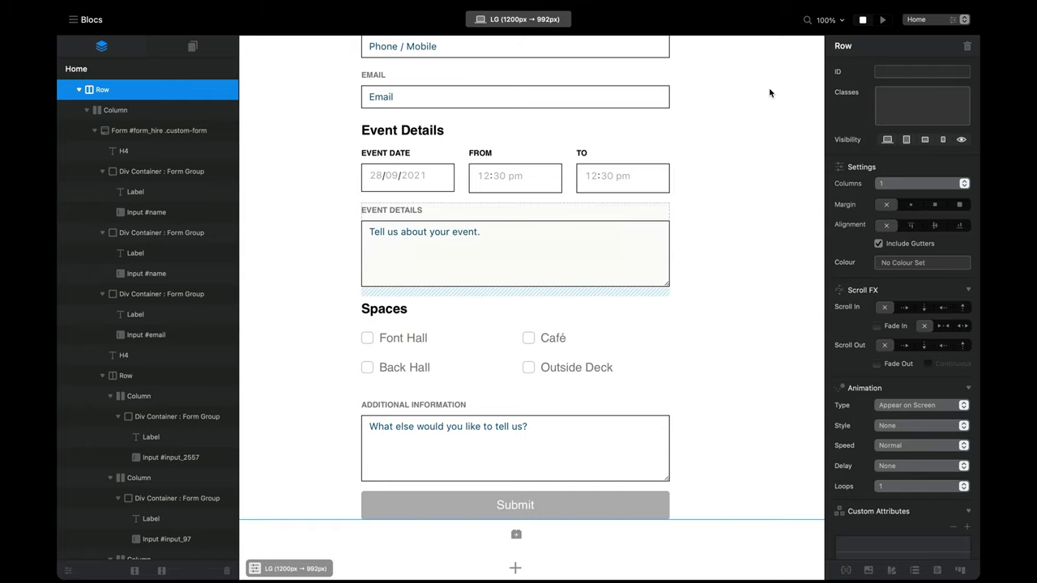
{"action": "left_click", "coordinate": [883, 20]}
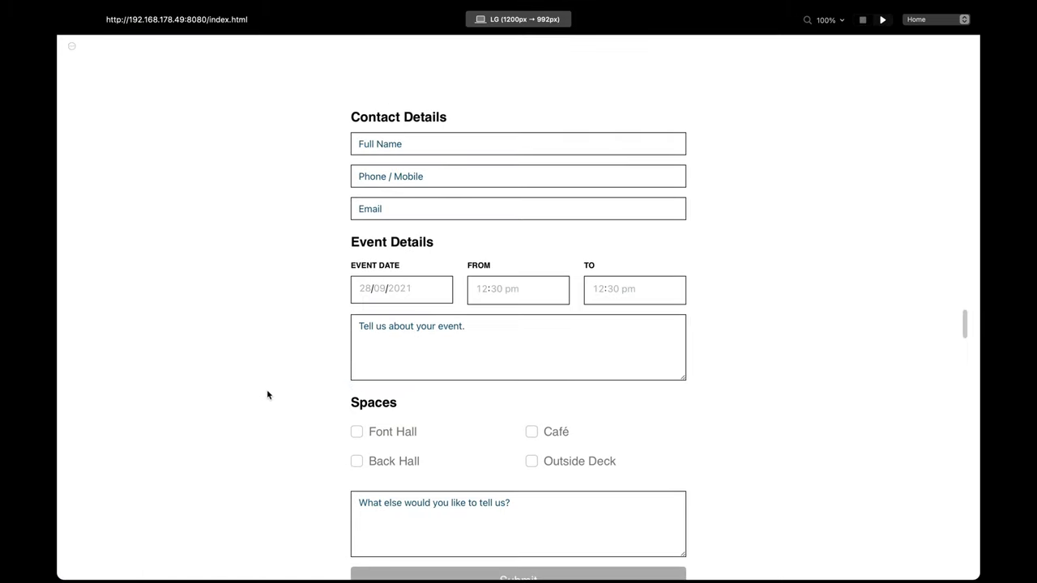
Step: Scroll to the Spaces options and inspect the Font Hall checkbox element
{"action": "scroll", "coordinate": [267, 393], "scroll_direction": "down", "scroll_amount": 1}
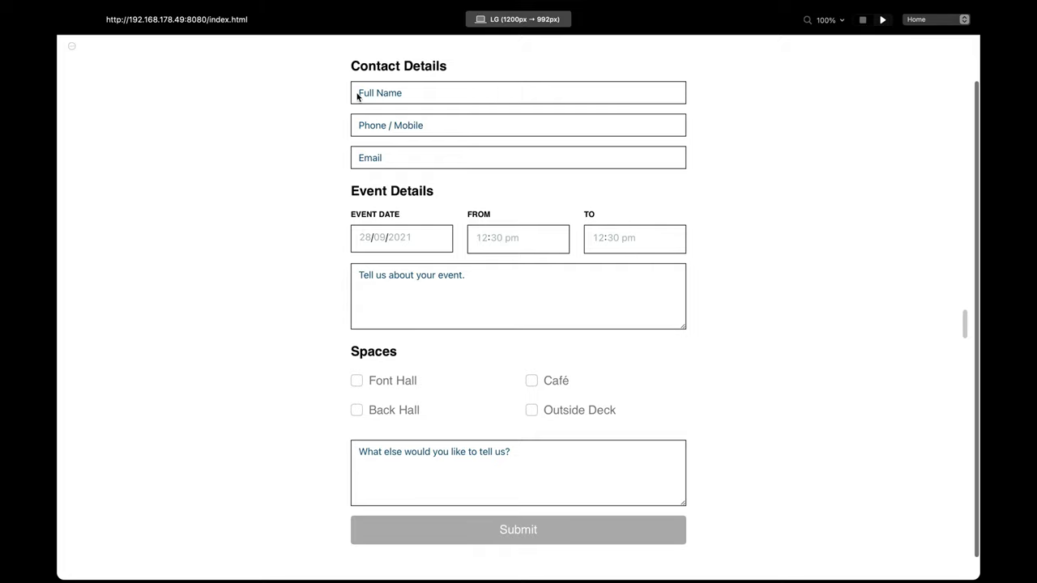
{"action": "scroll", "coordinate": [380, 324], "scroll_direction": "down", "scroll_amount": 1}
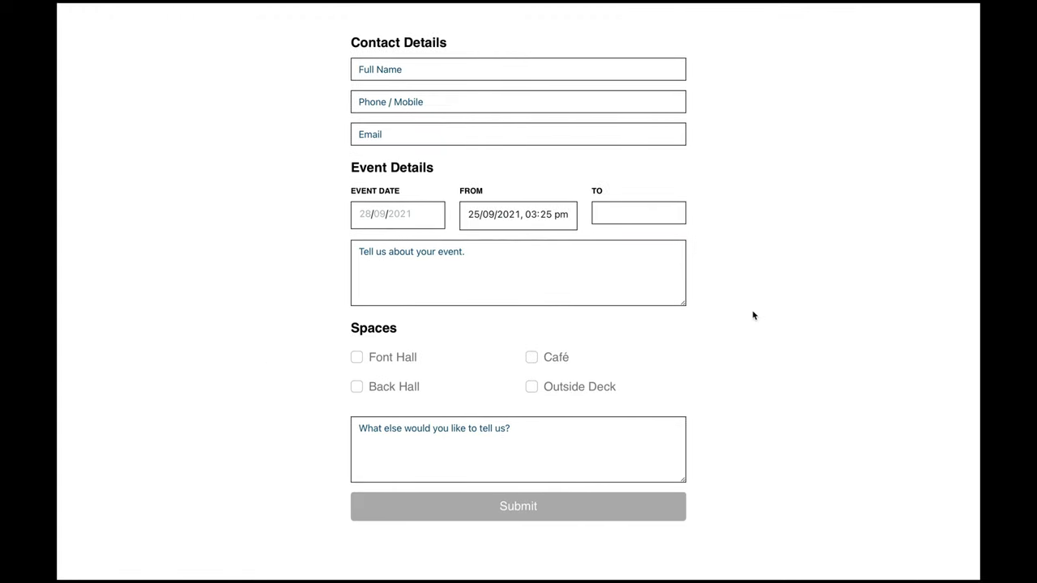
{"action": "right_click", "coordinate": [351, 358]}
{"action": "left_click", "coordinate": [399, 438]}
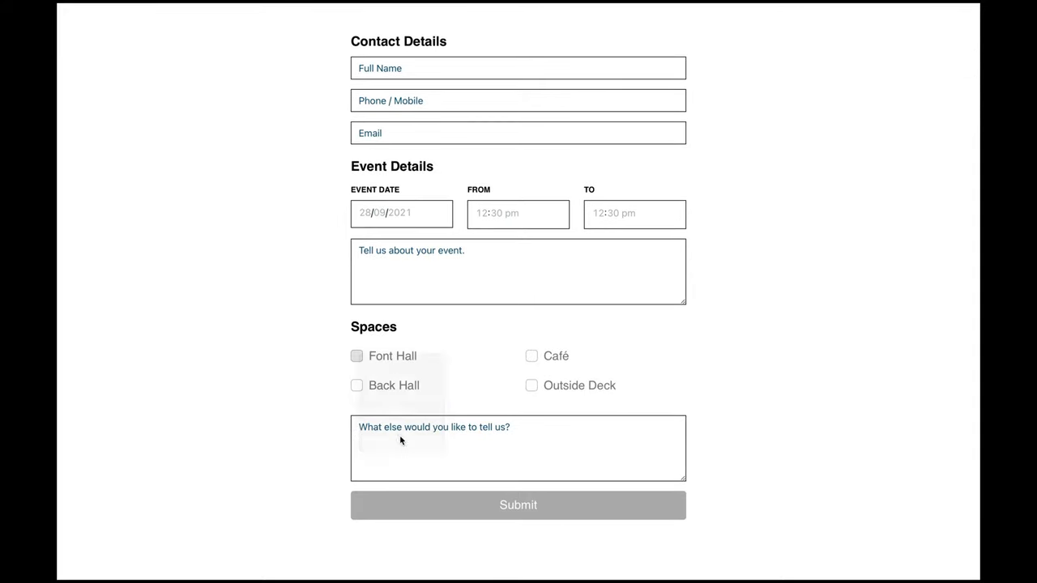
Step: Confirm the Font Hall checkbox uses class form-check-input, then stop the preview
{"action": "scroll", "coordinate": [325, 180], "scroll_direction": "down", "scroll_amount": 5}
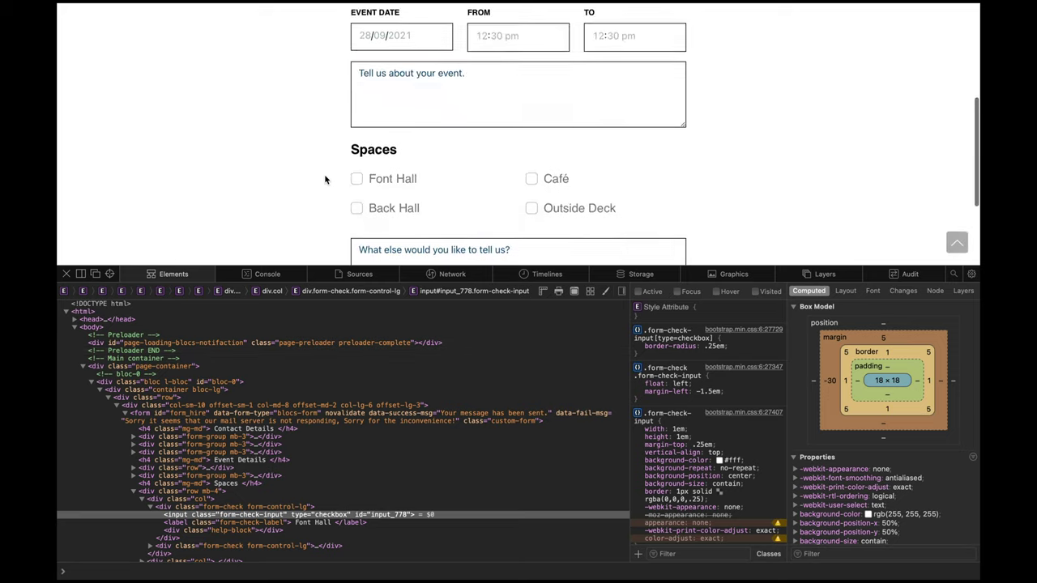
{"action": "left_click", "coordinate": [110, 274]}
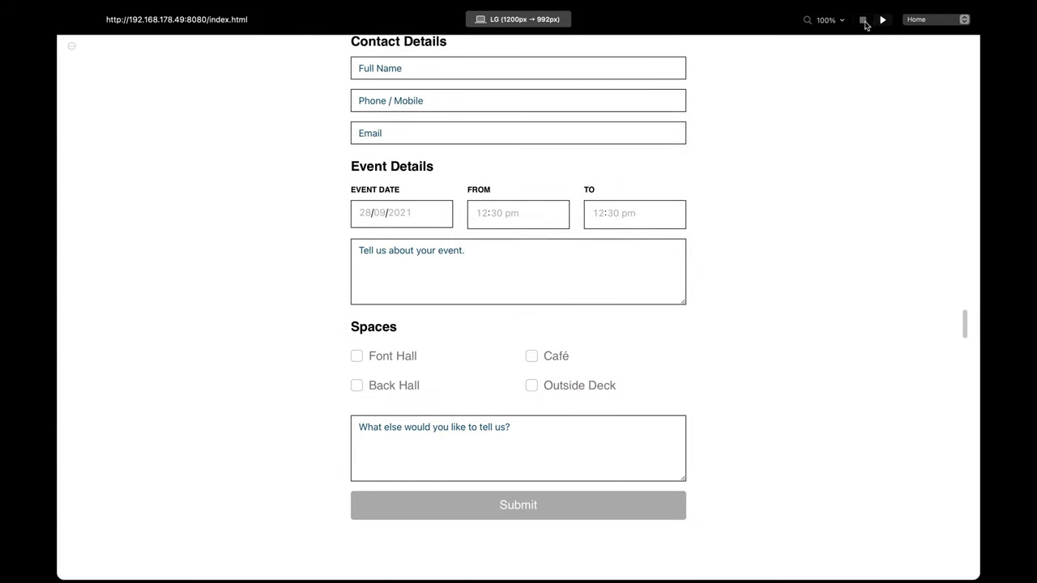
{"action": "left_click", "coordinate": [862, 22]}
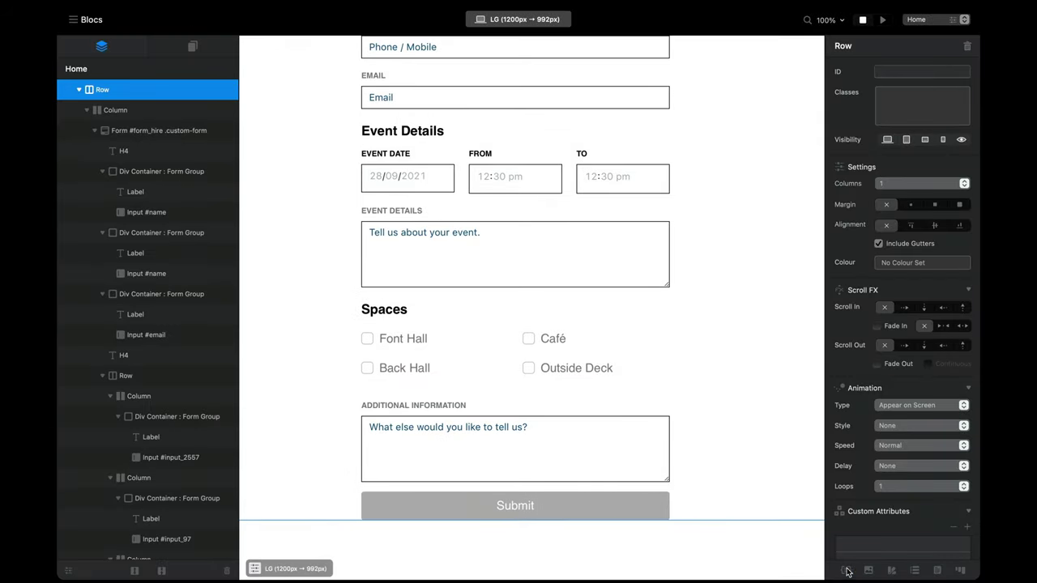
Step: Create a new form-check-input class in the Class Manager and open it for editing
{"action": "left_click", "coordinate": [846, 571]}
{"action": "left_click", "coordinate": [920, 216]}
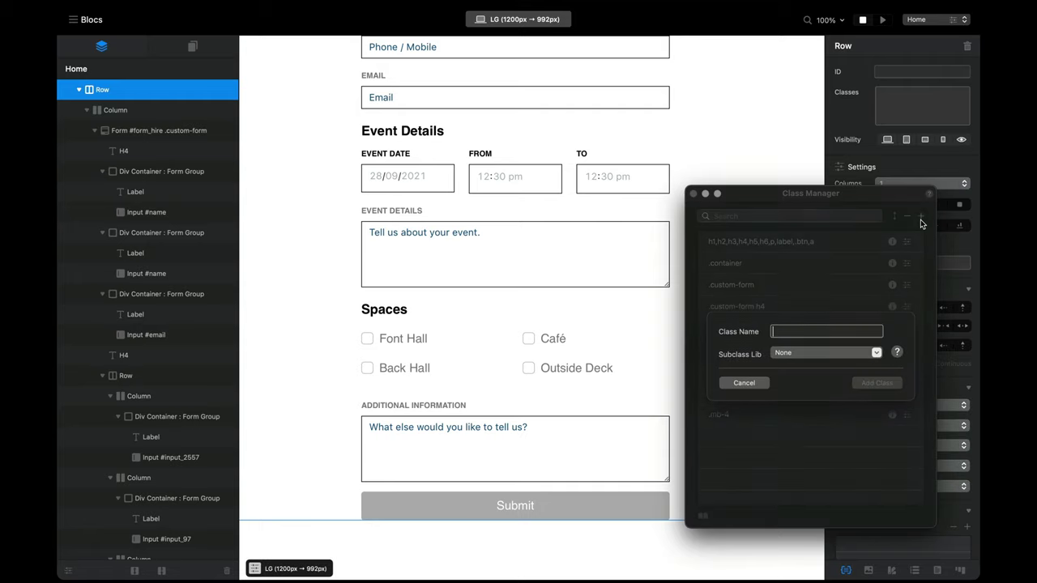
{"action": "type", "text": "form-check-input"}
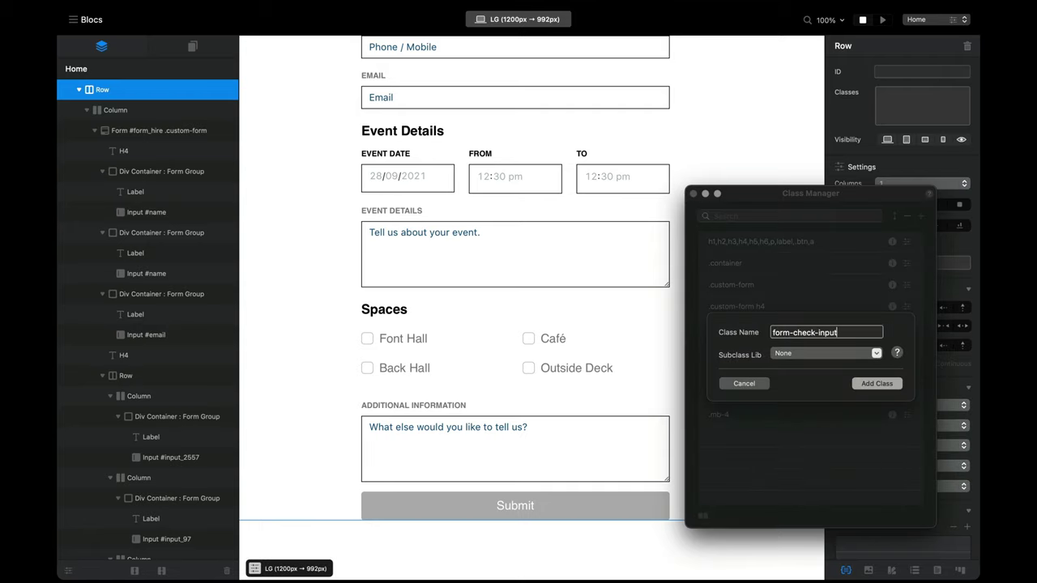
{"action": "key", "text": "Return"}
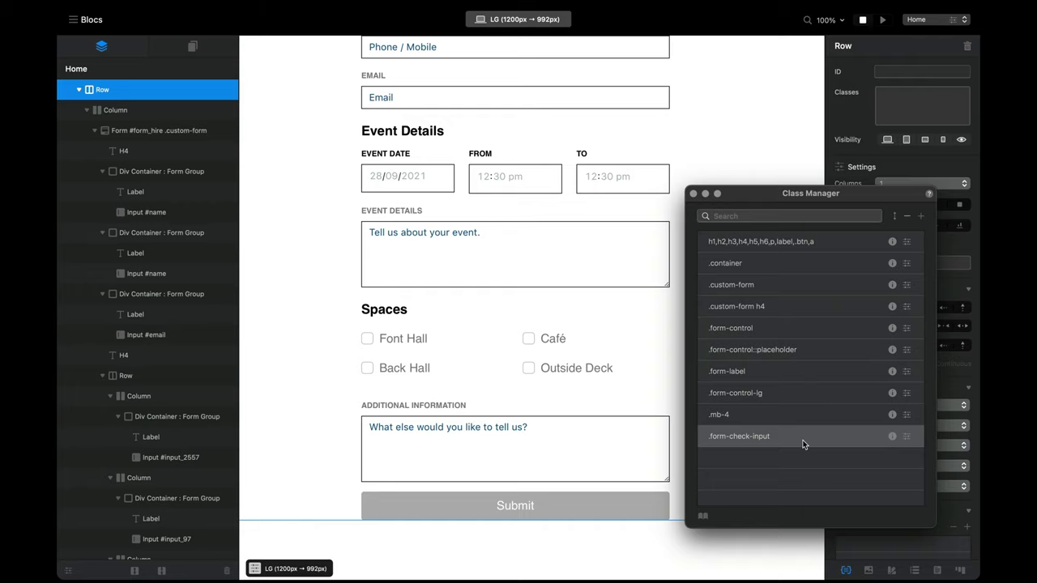
{"action": "double_click", "coordinate": [804, 442]}
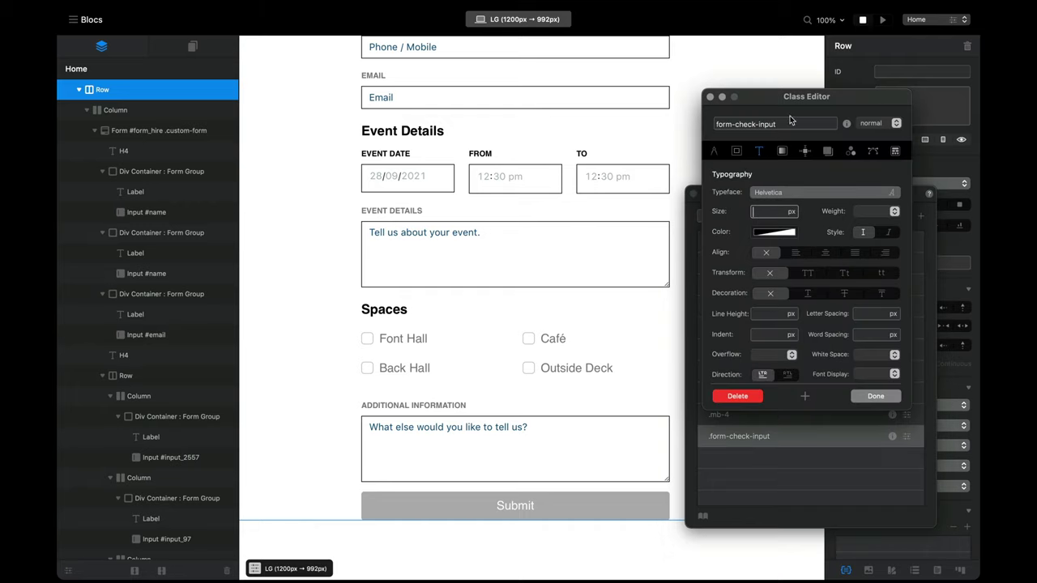
{"action": "left_click_drag", "start_coordinate": [795, 106], "coordinate": [798, 152]}
Step: Give form-check-input a black, solid, 1 px border and finish editing
{"action": "left_click", "coordinate": [742, 198]}
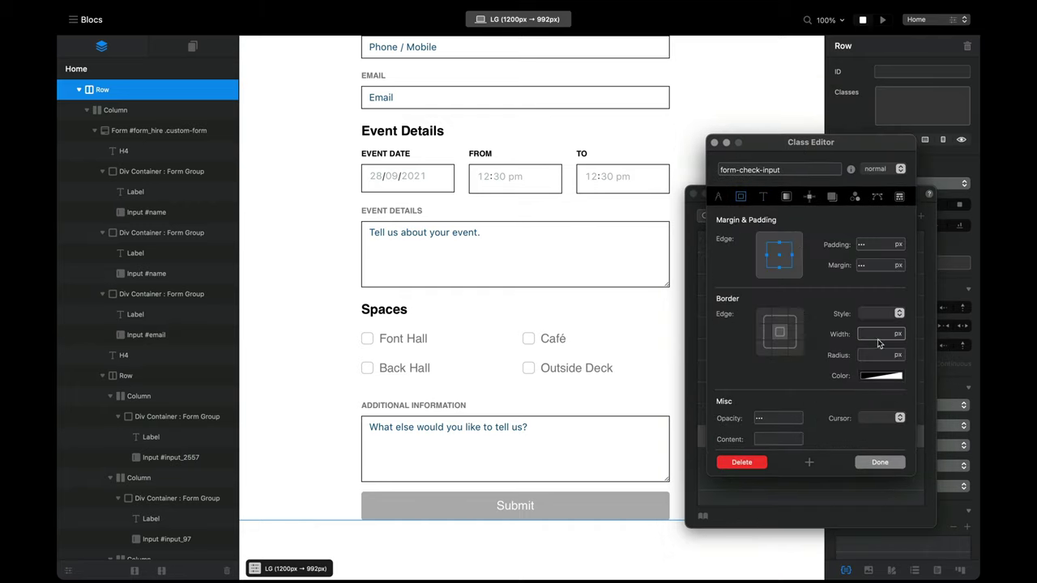
{"action": "left_click", "coordinate": [883, 378]}
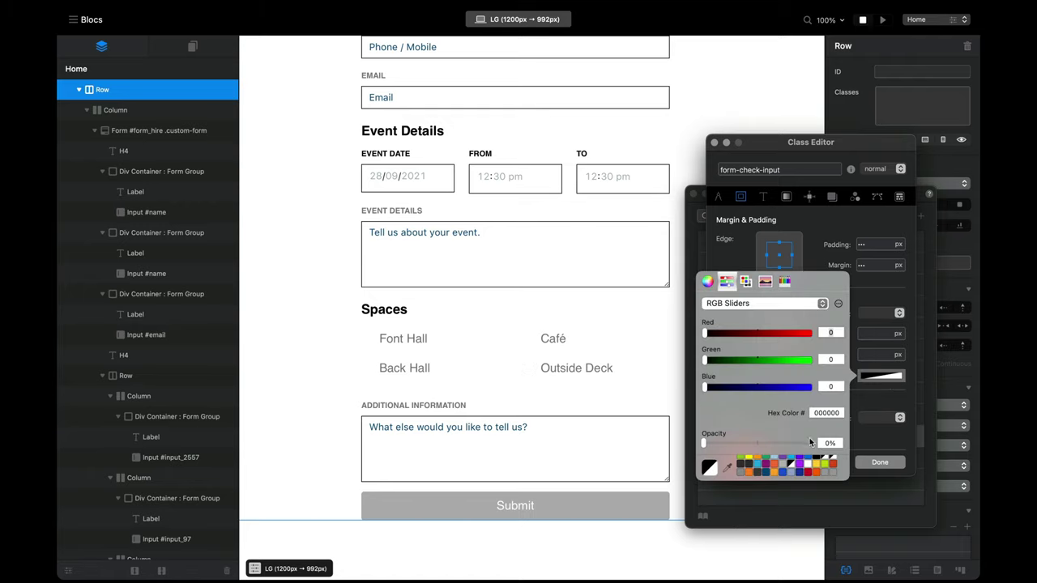
{"action": "left_click", "coordinate": [885, 358]}
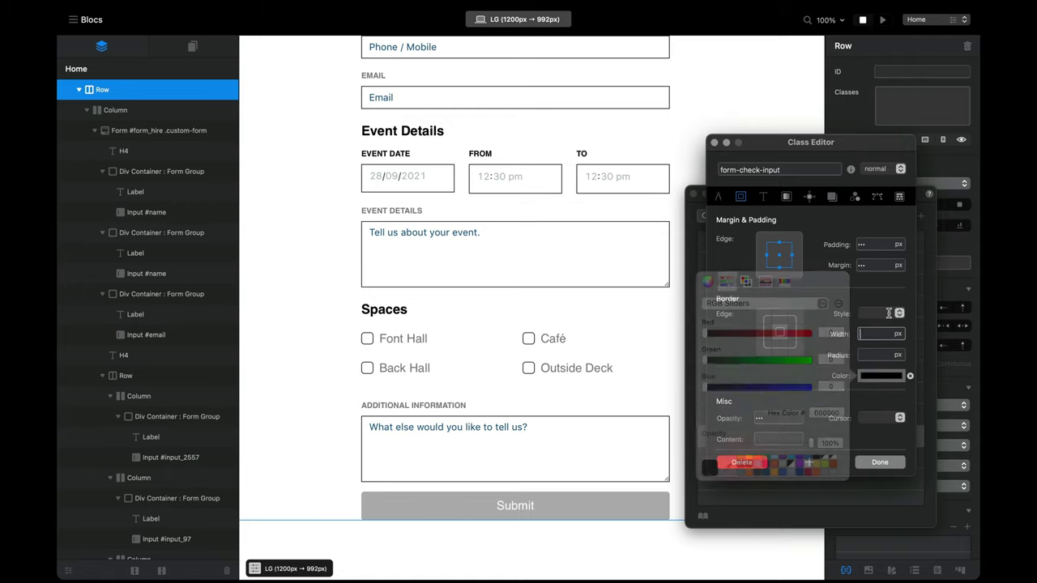
{"action": "left_click", "coordinate": [889, 315]}
{"action": "left_click", "coordinate": [893, 326]}
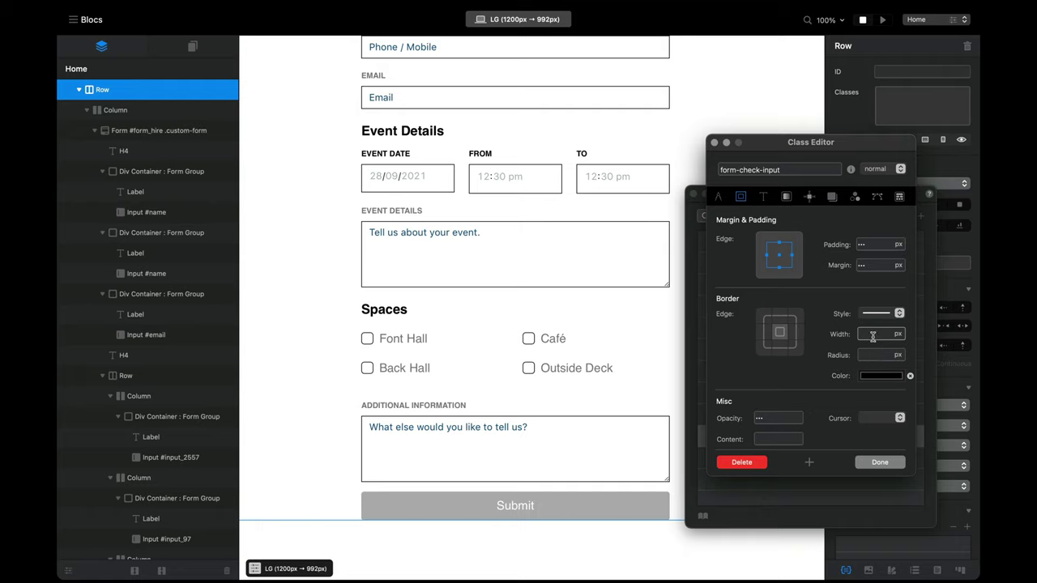
{"action": "left_click", "coordinate": [872, 335]}
{"action": "type", "text": "1"}
{"action": "left_click", "coordinate": [872, 356]}
{"action": "left_click", "coordinate": [778, 418]}
{"action": "left_click", "coordinate": [871, 354]}
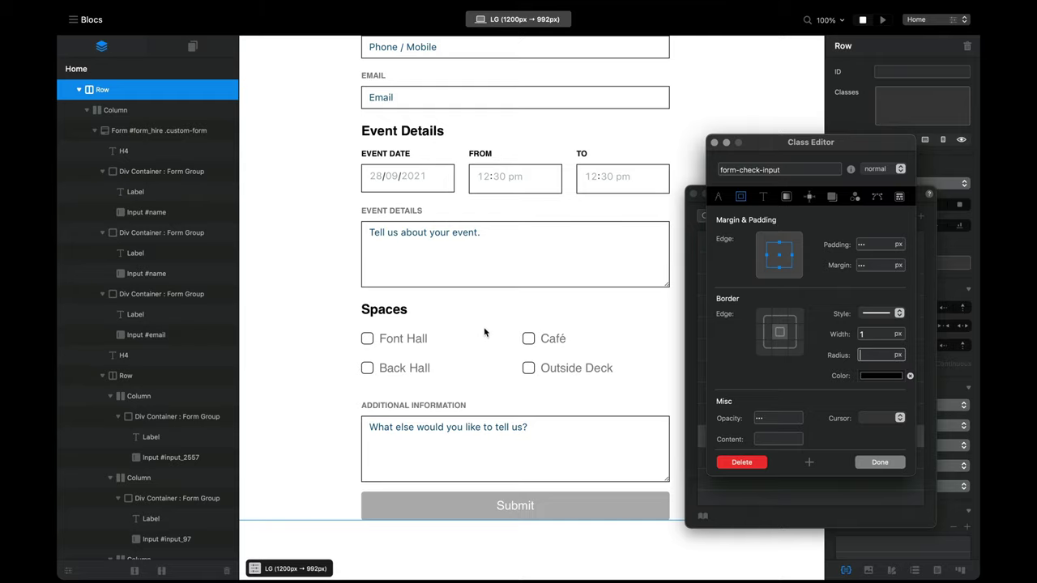
{"action": "left_click", "coordinate": [879, 463]}
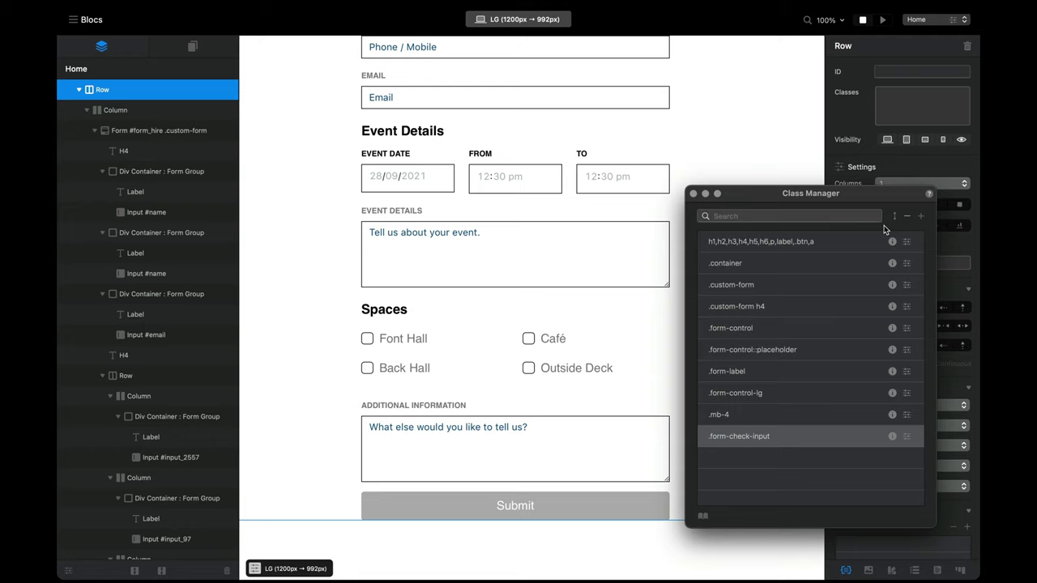
Step: Preview the page and briefly open the web inspector
{"action": "left_click", "coordinate": [882, 21]}
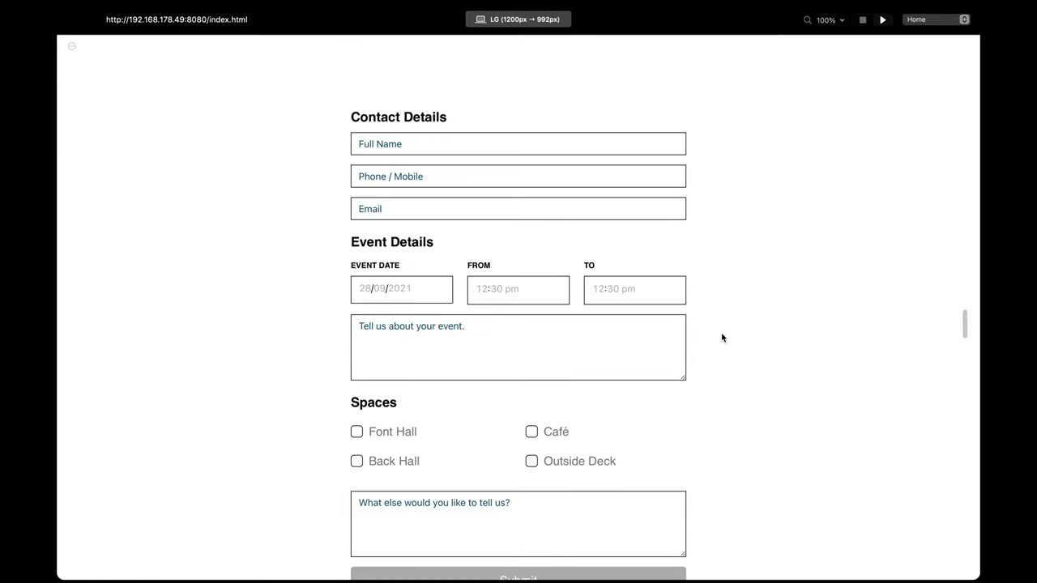
{"action": "scroll", "coordinate": [722, 338], "scroll_direction": "down", "scroll_amount": 3}
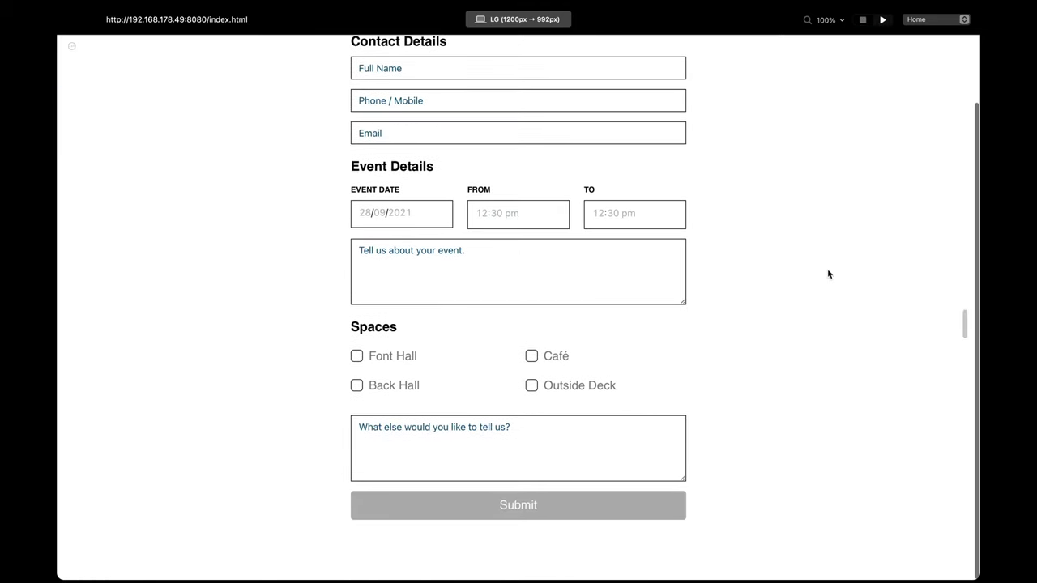
{"action": "key", "text": "super+alt+i"}
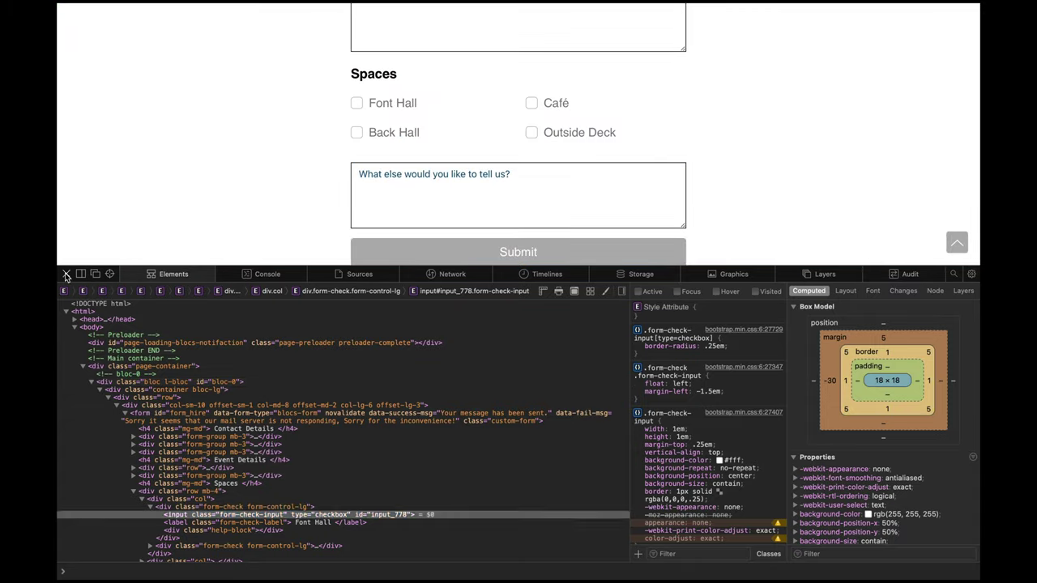
{"action": "left_click", "coordinate": [66, 275]}
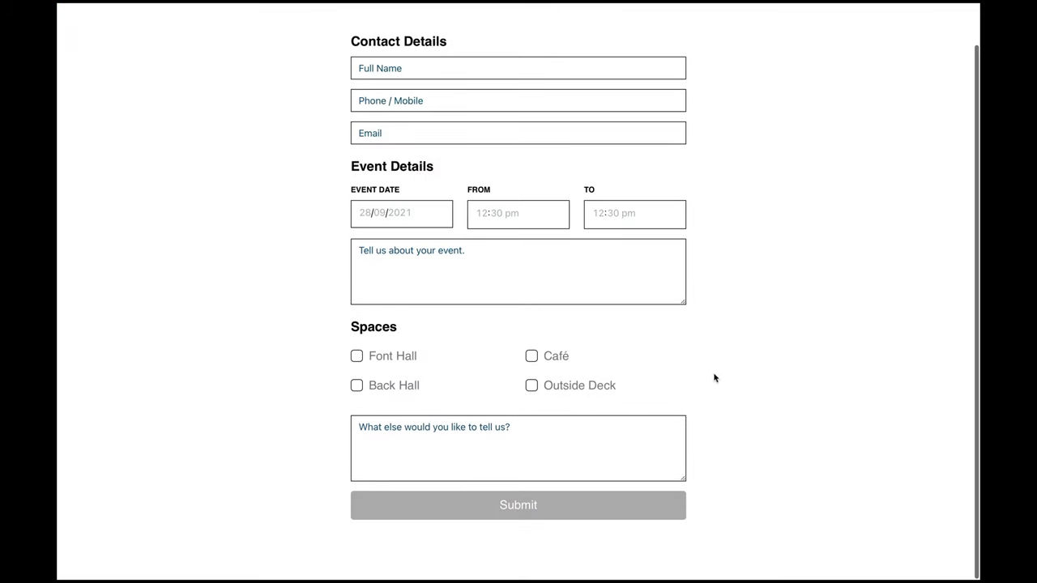
Step: Tick and untick all four Spaces checkboxes, leaving Font Hall checked
{"action": "left_click", "coordinate": [356, 356]}
{"action": "left_click", "coordinate": [357, 386]}
{"action": "left_click", "coordinate": [531, 356]}
{"action": "left_click", "coordinate": [531, 386]}
{"action": "left_click", "coordinate": [357, 357]}
{"action": "left_click", "coordinate": [357, 385]}
{"action": "left_click", "coordinate": [531, 357]}
{"action": "left_click", "coordinate": [532, 386]}
{"action": "left_click", "coordinate": [358, 356]}
{"action": "scroll", "coordinate": [330, 419], "scroll_direction": "up", "scroll_amount": 1}
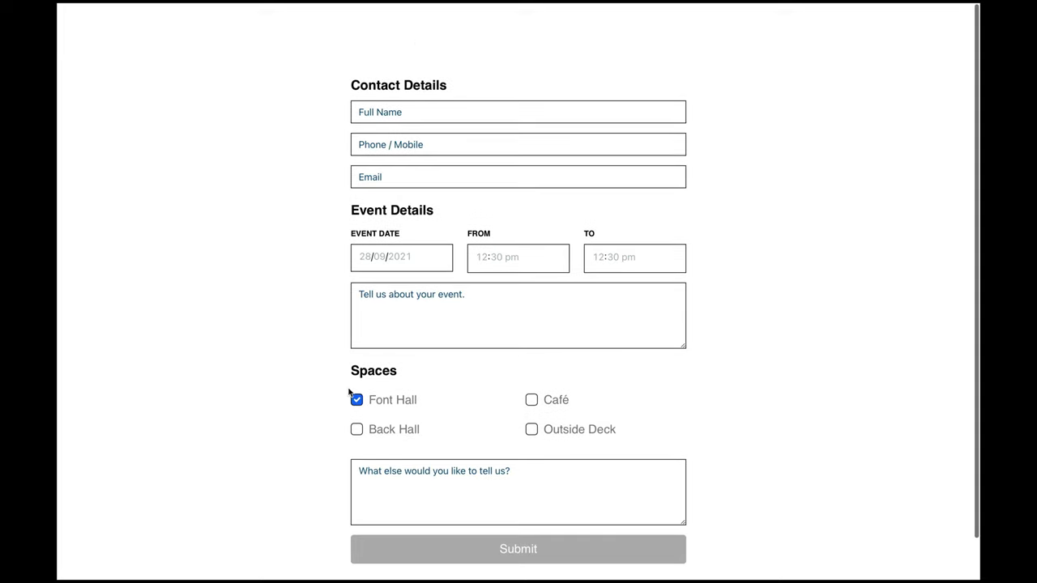
{"action": "scroll", "coordinate": [314, 415], "scroll_direction": "down", "scroll_amount": 1}
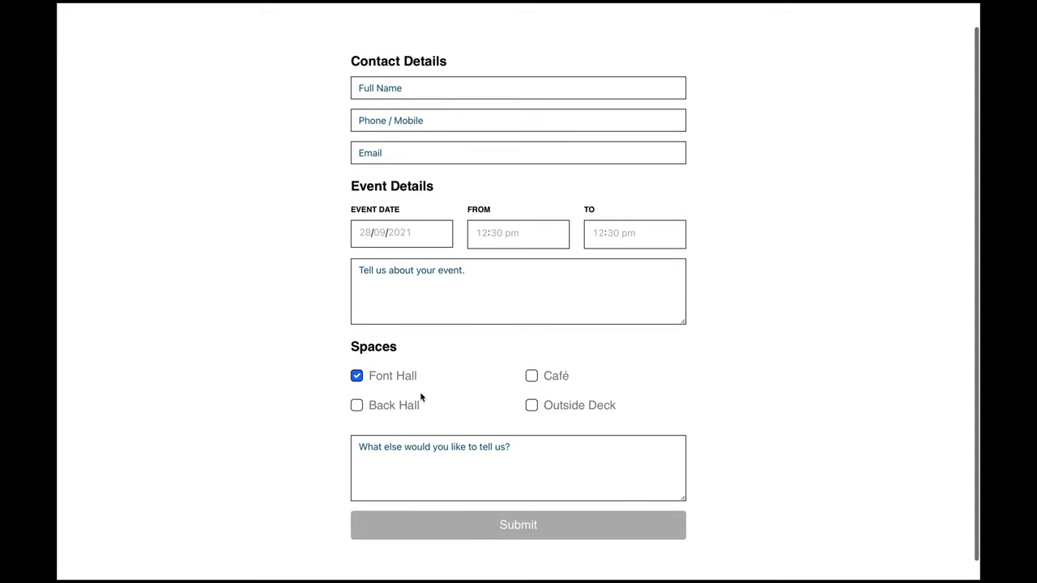
Step: Inspect checked Font Hall, note its #0d6efd fill, and copy the .form-check-input:checked selector
{"action": "right_click", "coordinate": [358, 381]}
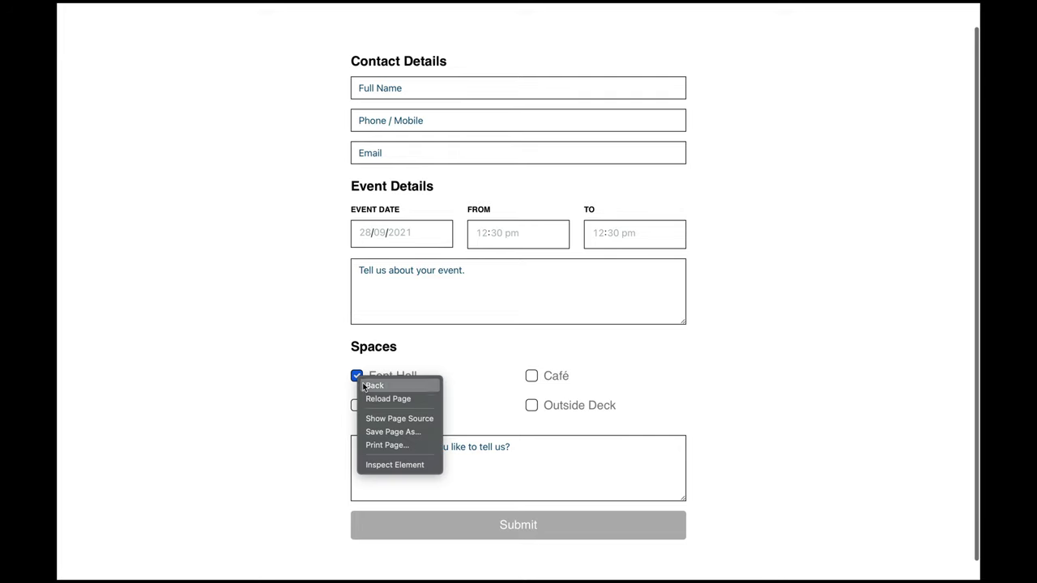
{"action": "left_click", "coordinate": [406, 463]}
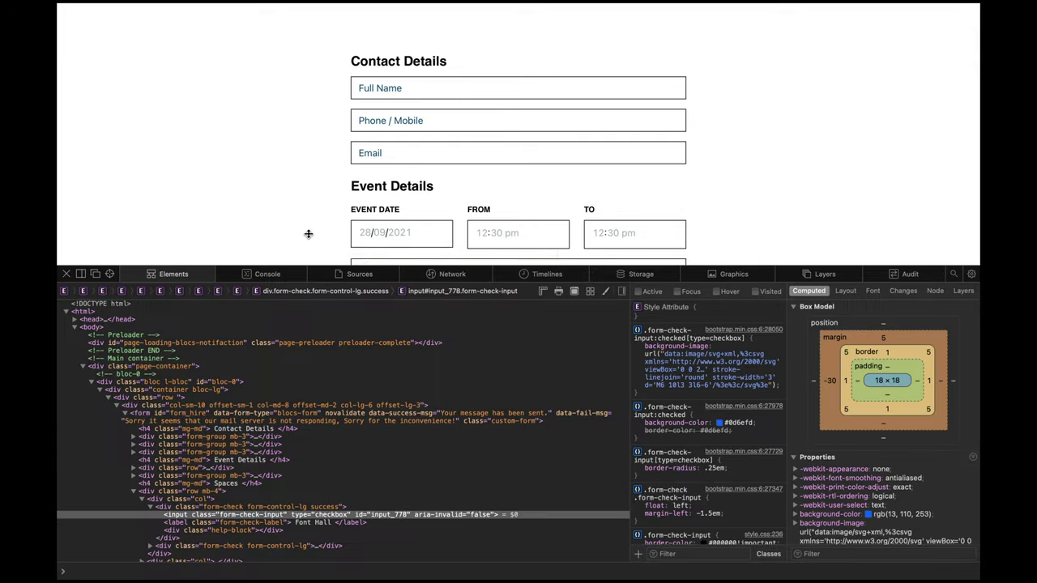
{"action": "scroll", "coordinate": [307, 231], "scroll_direction": "down", "scroll_amount": 7}
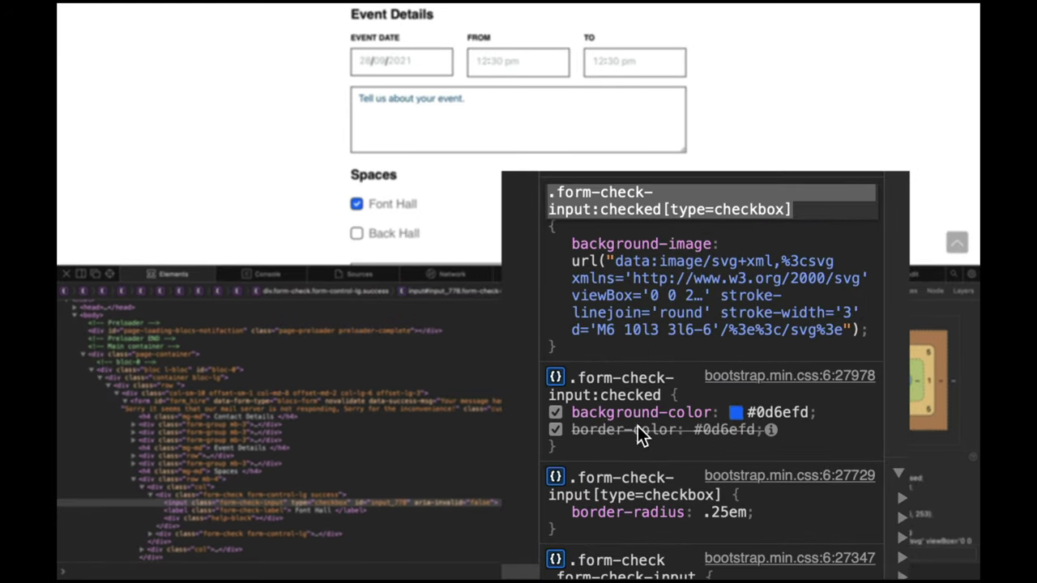
{"action": "left_click", "coordinate": [633, 381]}
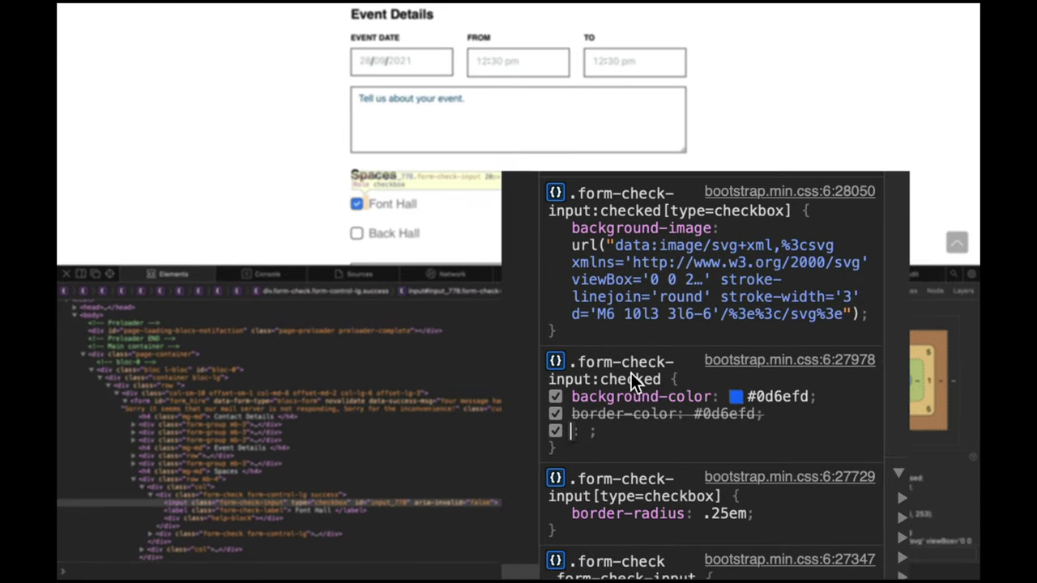
{"action": "left_click", "coordinate": [736, 397]}
{"action": "key", "text": "Escape"}
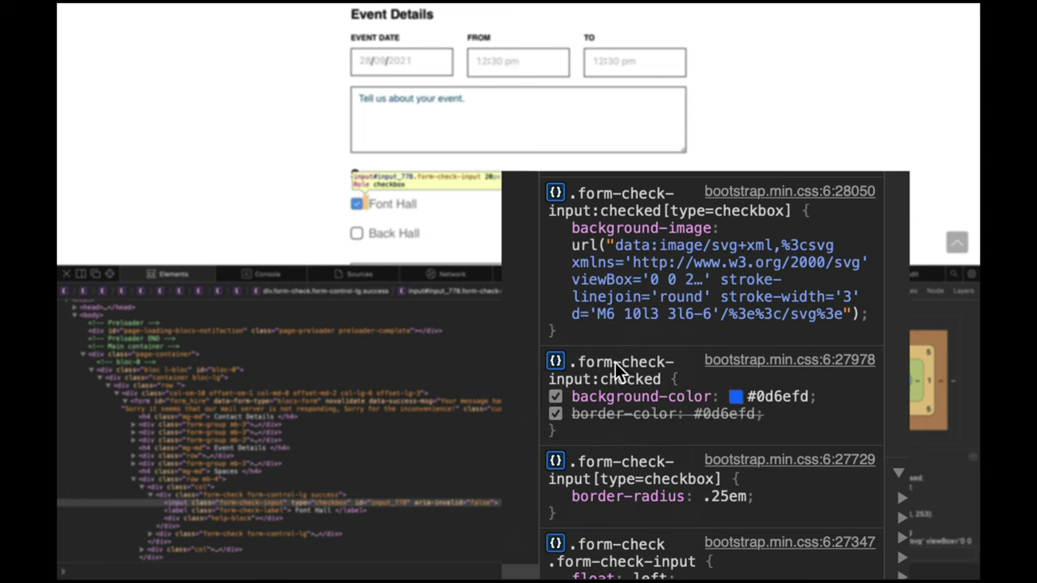
{"action": "left_click", "coordinate": [614, 381]}
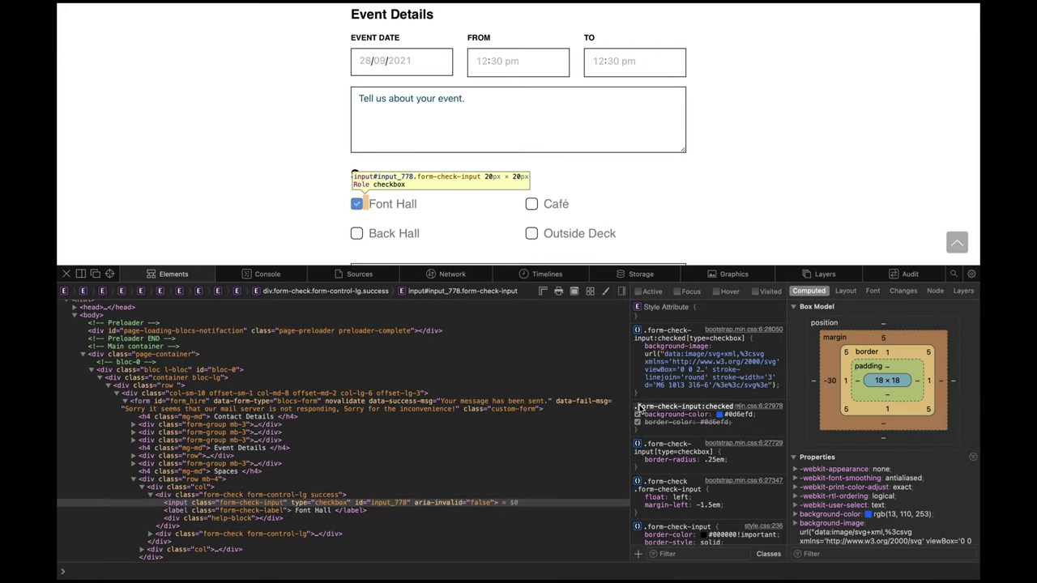
{"action": "left_click_drag", "start_coordinate": [637, 407], "coordinate": [739, 407]}
{"action": "key", "text": "ctrl+c"}
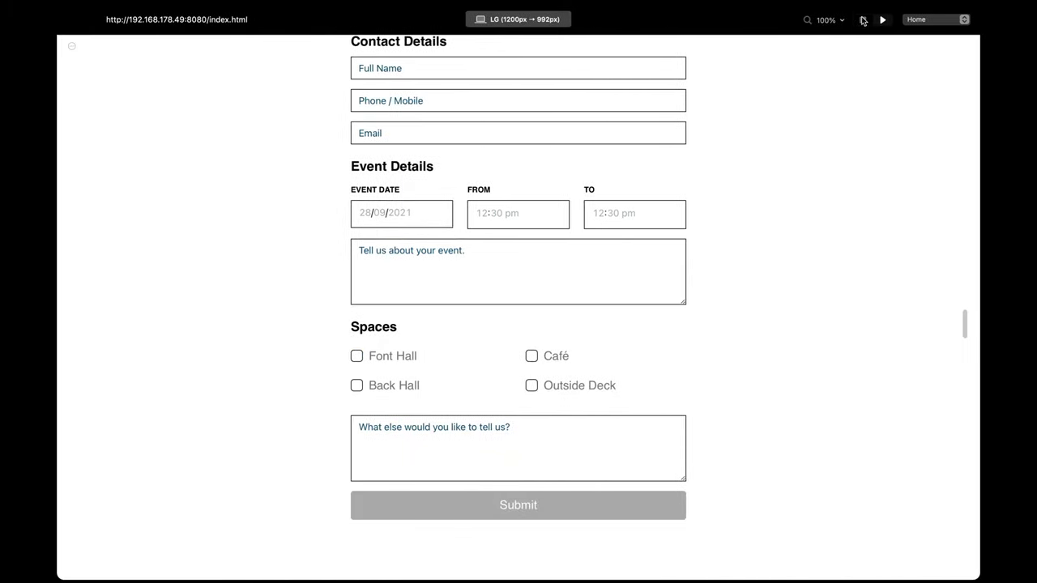
Step: Add a form-check-input:checked class with background colour FC6600
{"action": "left_click", "coordinate": [864, 21]}
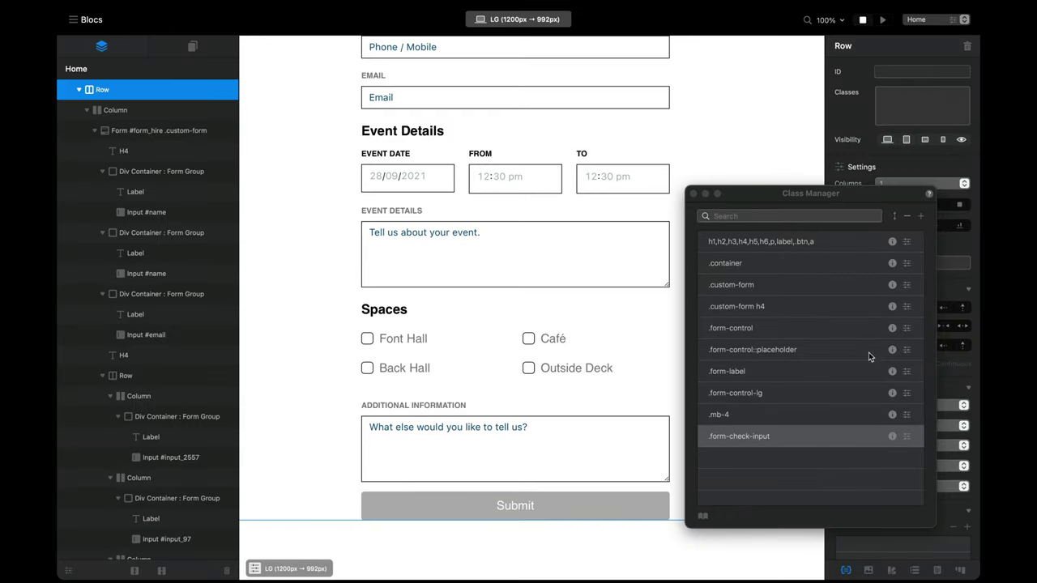
{"action": "left_click", "coordinate": [918, 216]}
{"action": "key", "text": "ctrl+v"}
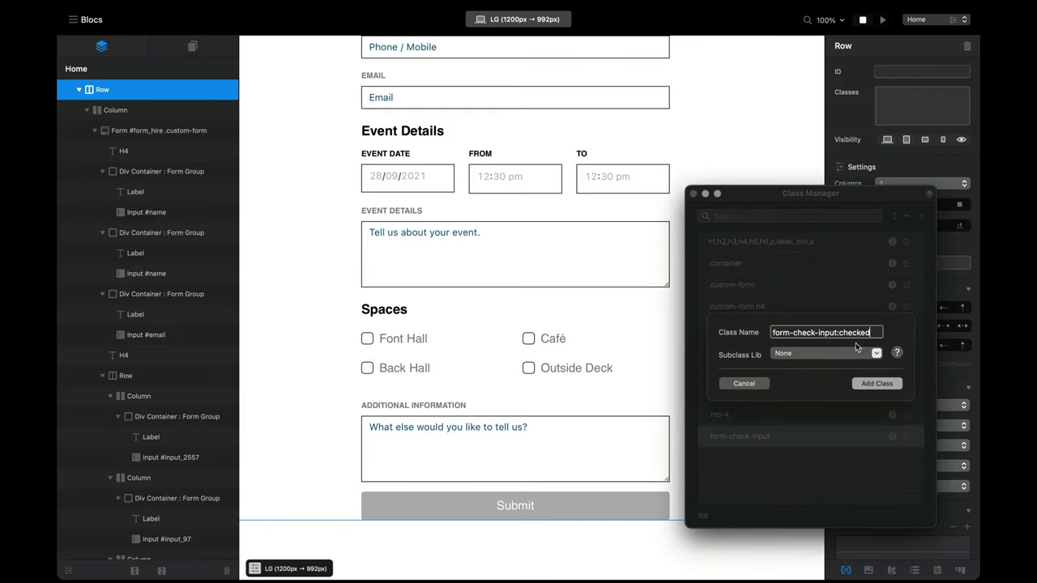
{"action": "left_click", "coordinate": [874, 384]}
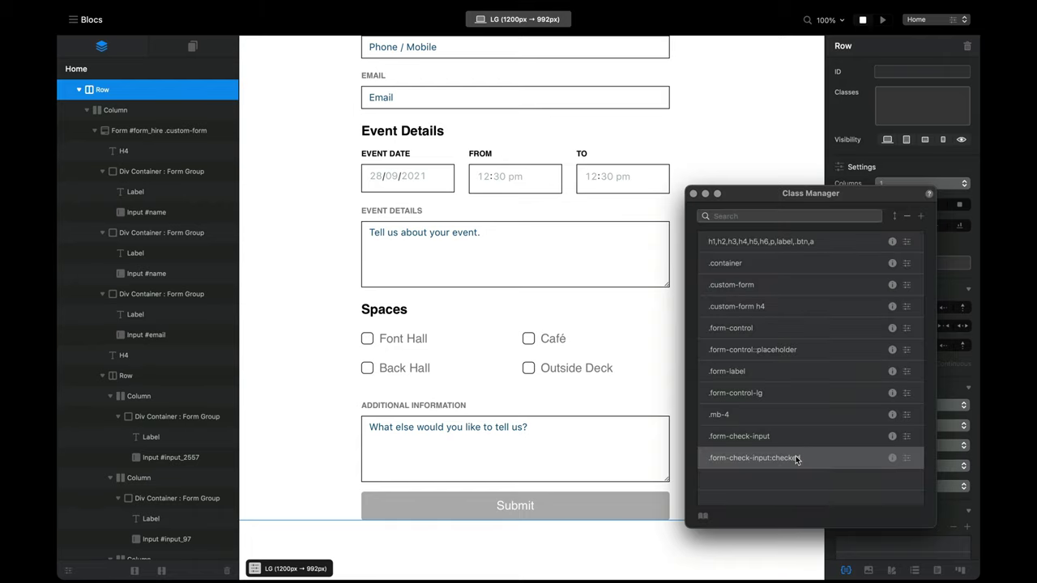
{"action": "double_click", "coordinate": [797, 460]}
{"action": "left_click", "coordinate": [788, 197]}
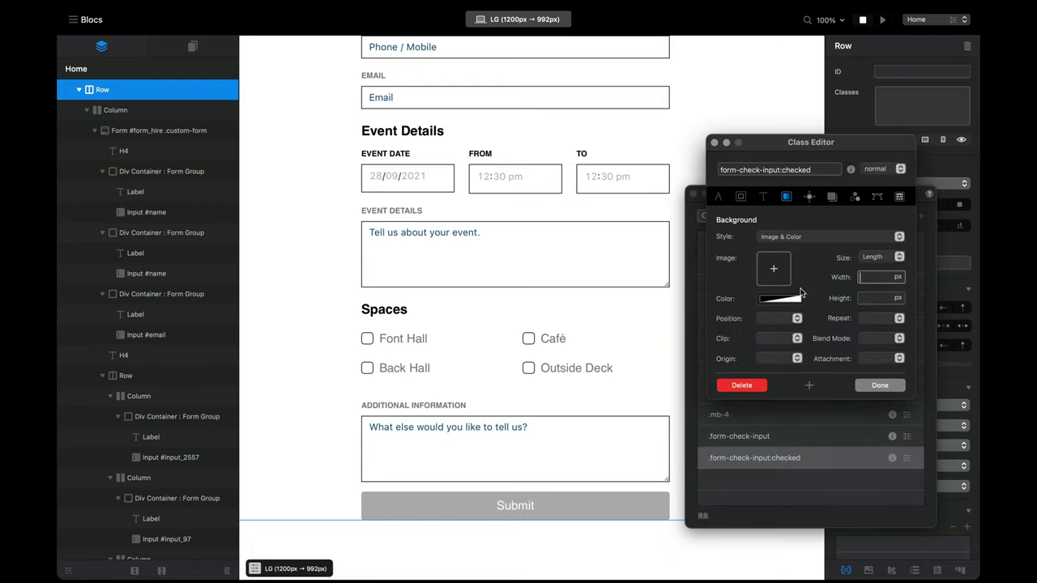
{"action": "left_click", "coordinate": [794, 300]}
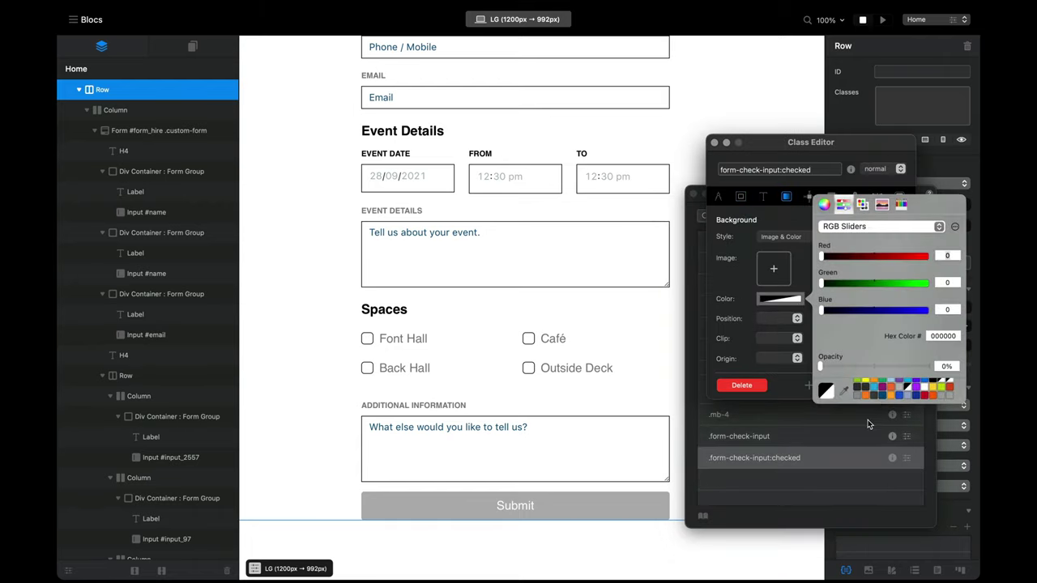
{"action": "left_click", "coordinate": [935, 397]}
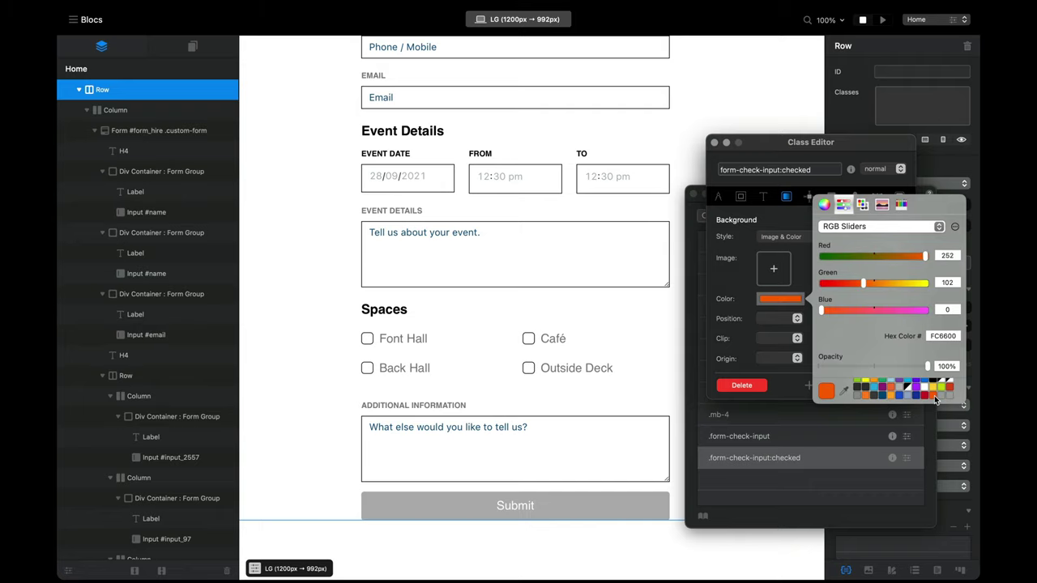
{"action": "left_click", "coordinate": [824, 477]}
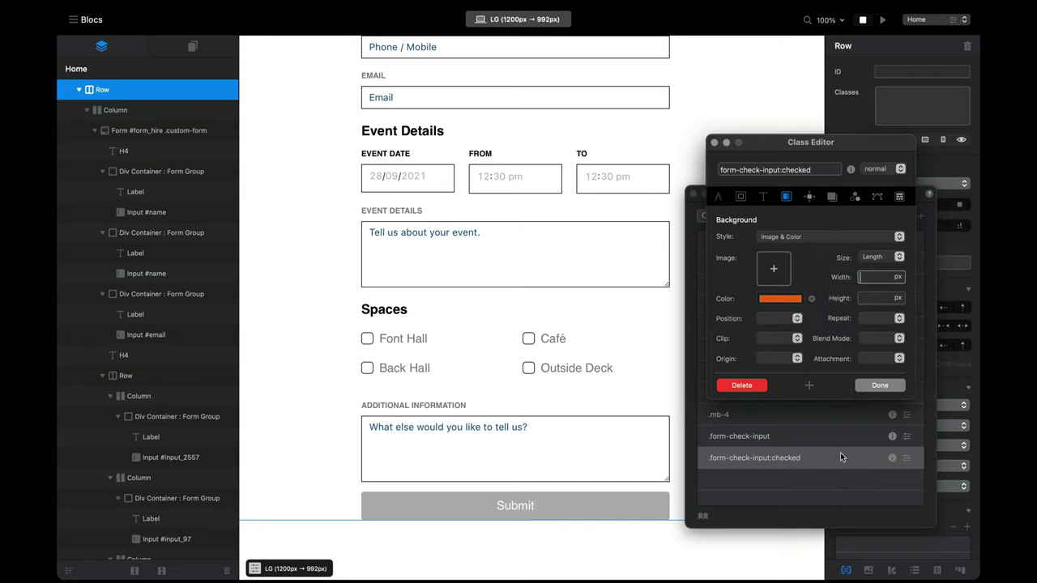
Step: Preview the form and tick all four Spaces checkboxes to see the orange fill
{"action": "left_click", "coordinate": [883, 19]}
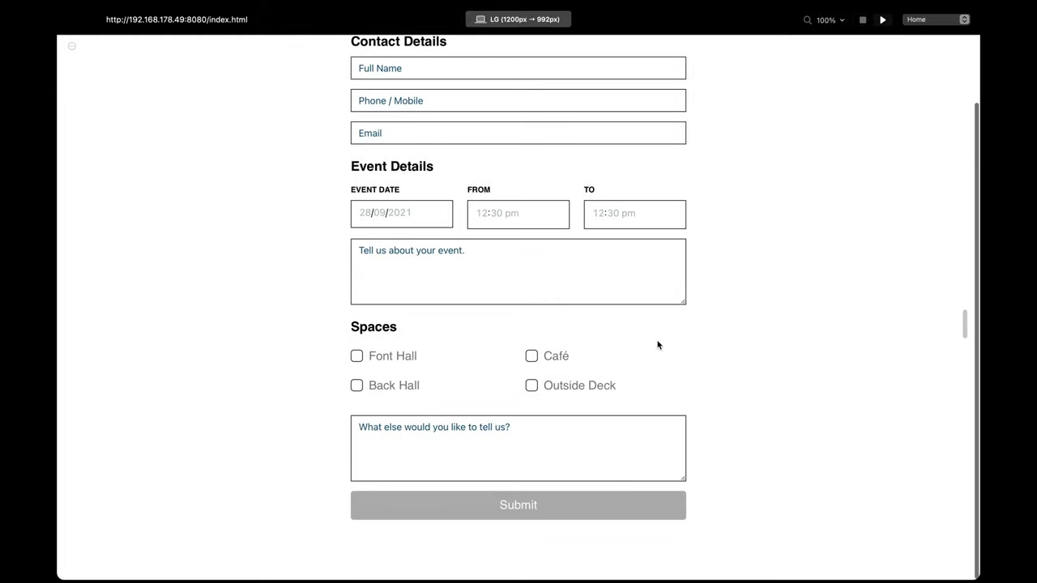
{"action": "left_click", "coordinate": [356, 357]}
{"action": "left_click", "coordinate": [357, 385]}
{"action": "left_click", "coordinate": [531, 358]}
{"action": "left_click", "coordinate": [532, 387]}
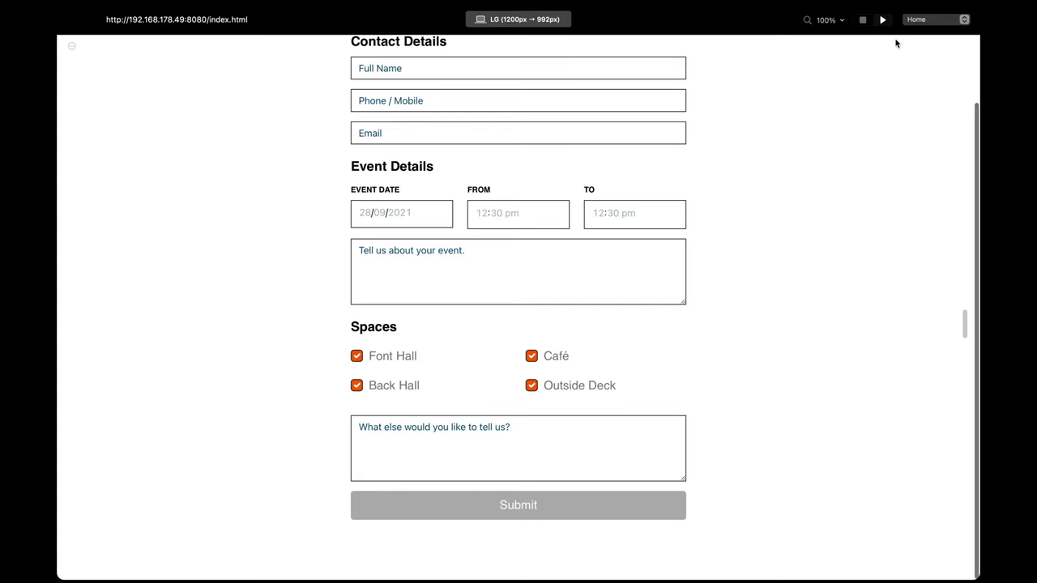
{"action": "left_click", "coordinate": [863, 20]}
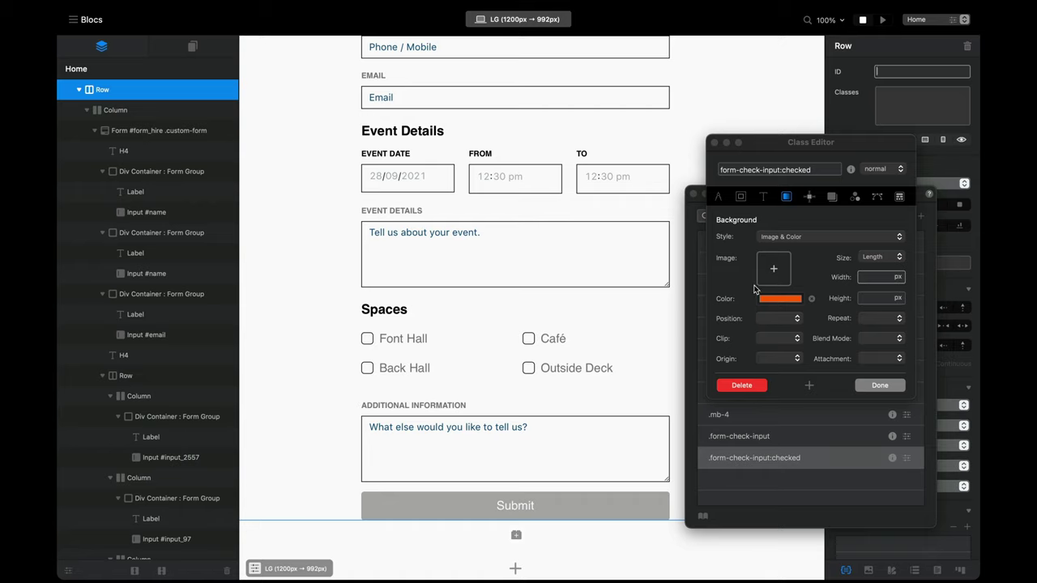
Step: Set the checked class's border colour to orange and close the Class Editor
{"action": "left_click", "coordinate": [741, 197]}
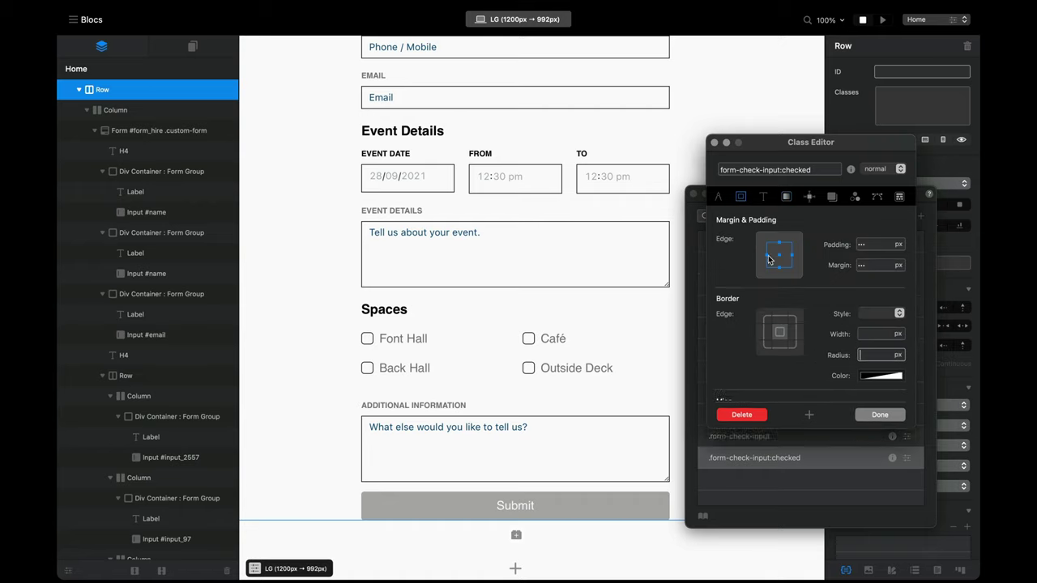
{"action": "left_click", "coordinate": [876, 378]}
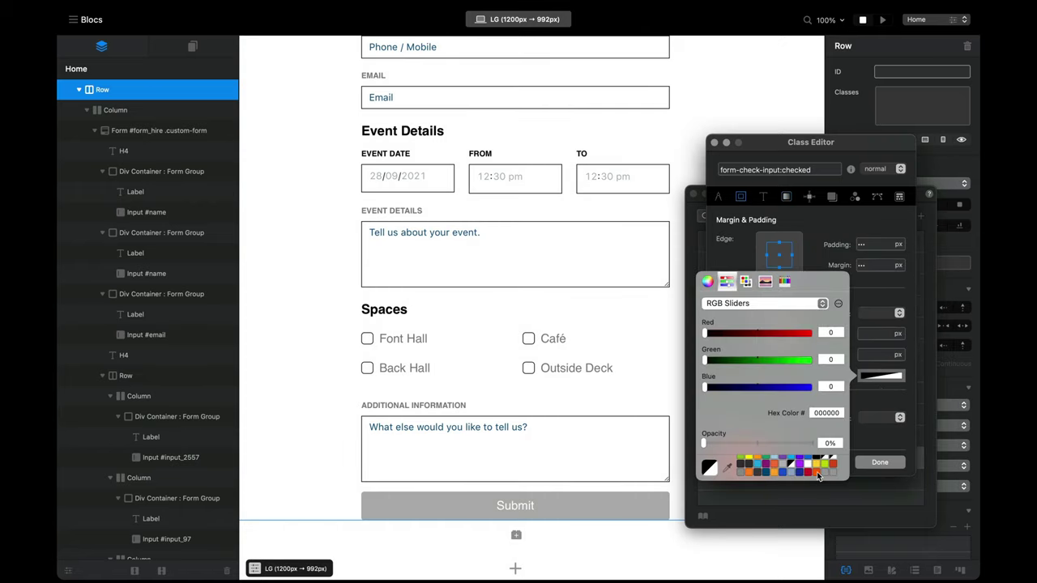
{"action": "left_click", "coordinate": [819, 476]}
{"action": "left_click", "coordinate": [885, 462]}
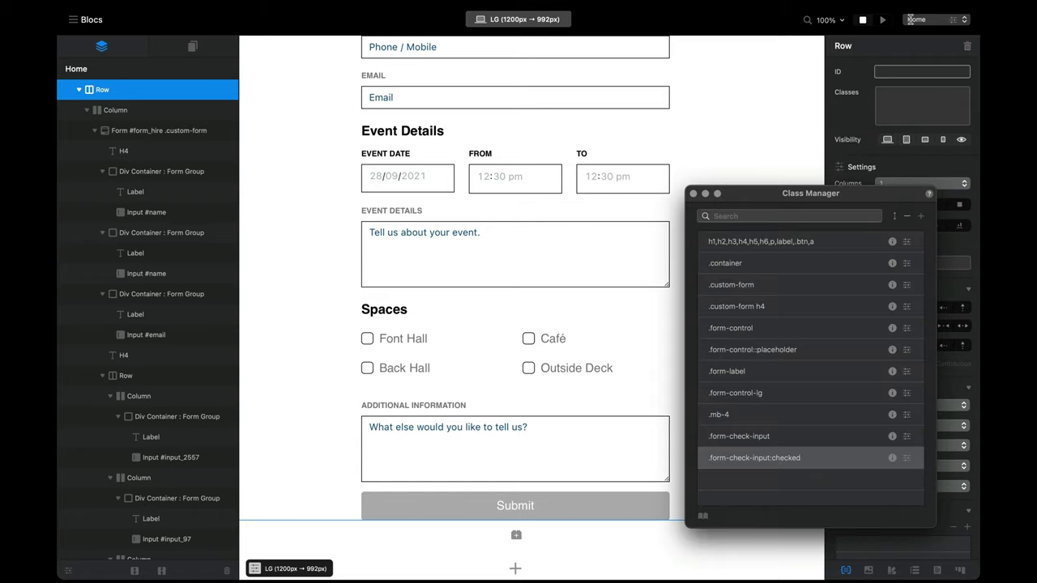
Step: Preview the page, tick Font Hall, Back Hall, Café and Outside Deck, then return to editing
{"action": "left_click", "coordinate": [883, 19]}
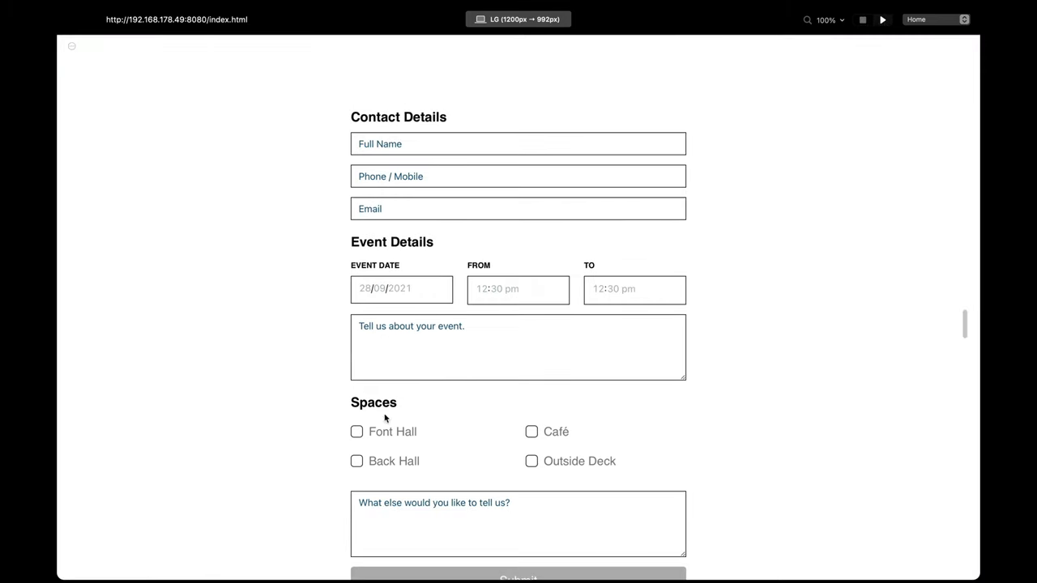
{"action": "left_click", "coordinate": [358, 433]}
{"action": "scroll", "coordinate": [424, 424], "scroll_direction": "down", "scroll_amount": 2}
{"action": "left_click", "coordinate": [357, 385]}
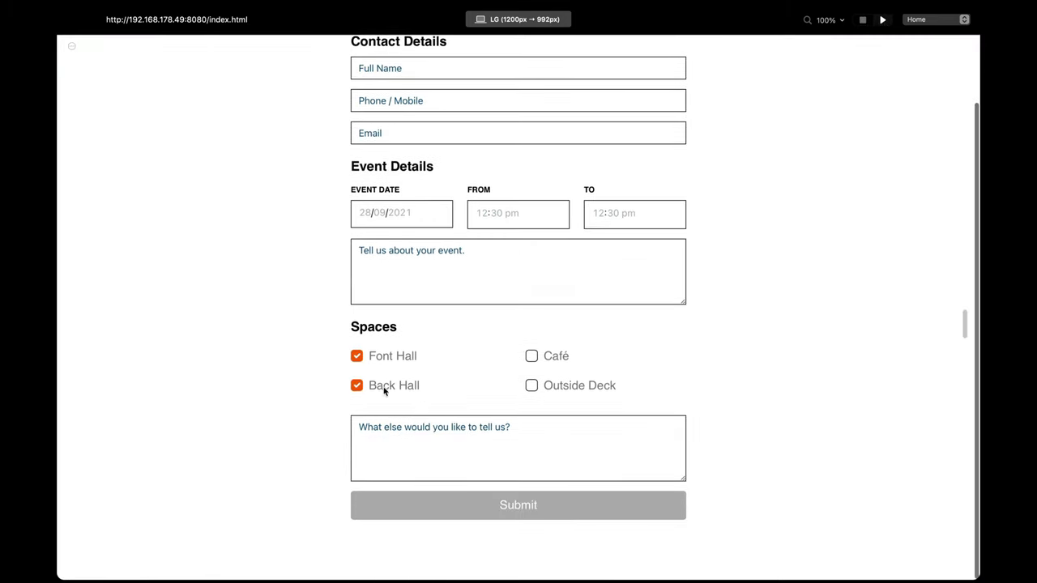
{"action": "left_click", "coordinate": [531, 358]}
{"action": "left_click", "coordinate": [531, 386]}
{"action": "left_click", "coordinate": [866, 18]}
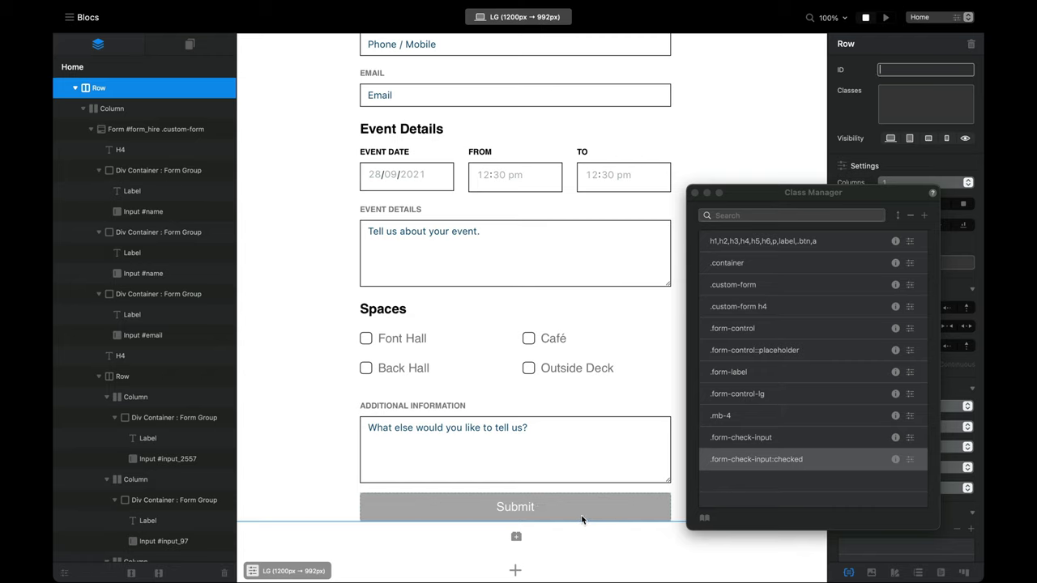
{"action": "left_click", "coordinate": [581, 517]}
Step: Relabel the submit button 'Send Enquiry' and give it a new btn-action class
{"action": "left_click", "coordinate": [695, 194]}
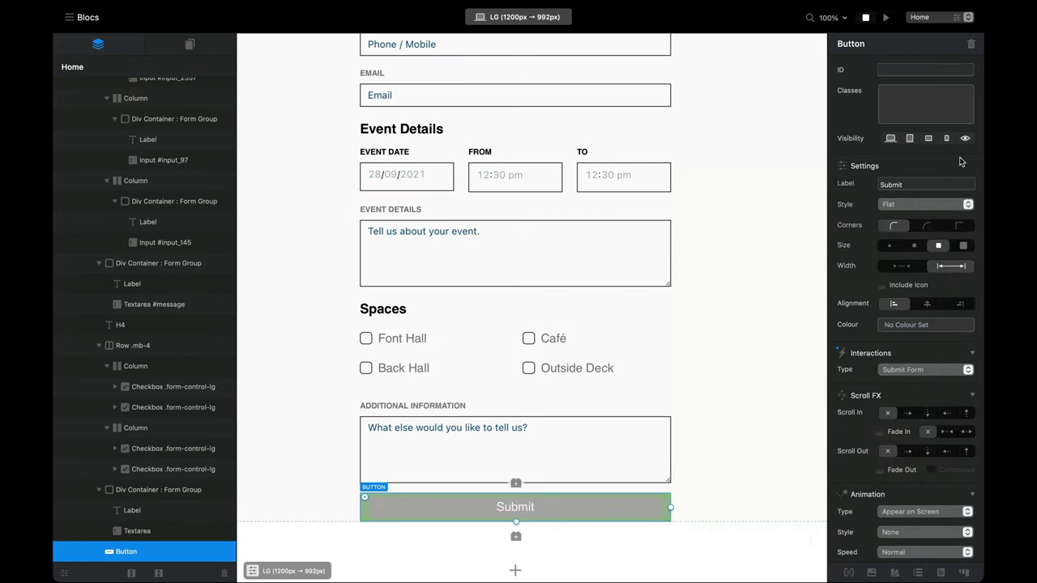
{"action": "double_click", "coordinate": [943, 185]}
{"action": "type", "text": "S"}
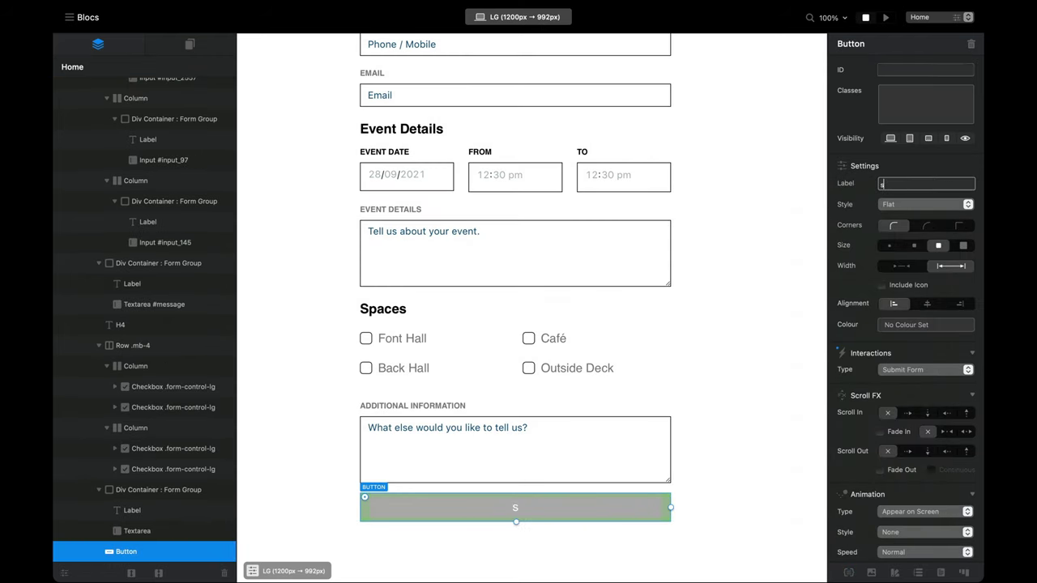
{"action": "type", "text": "end"}
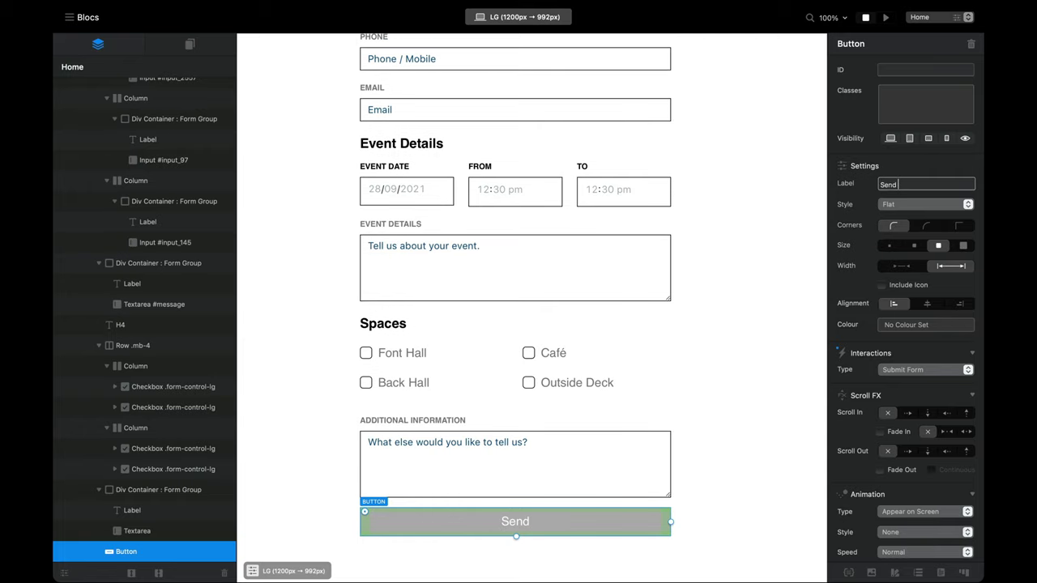
{"action": "type", "text": " Enquiry"}
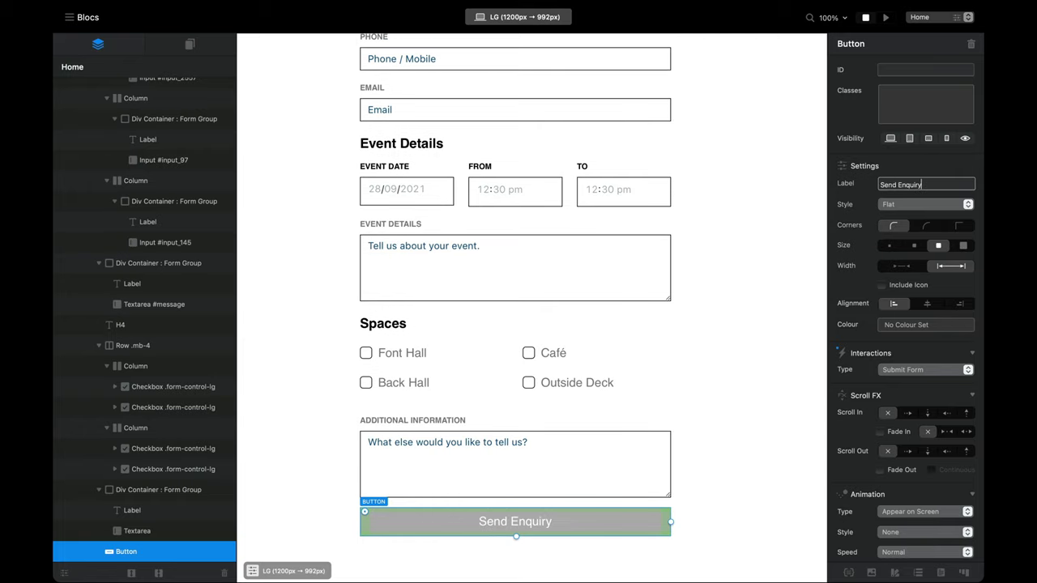
{"action": "left_click", "coordinate": [902, 113]}
{"action": "type", "text": "btn-action"}
{"action": "key", "text": "Return"}
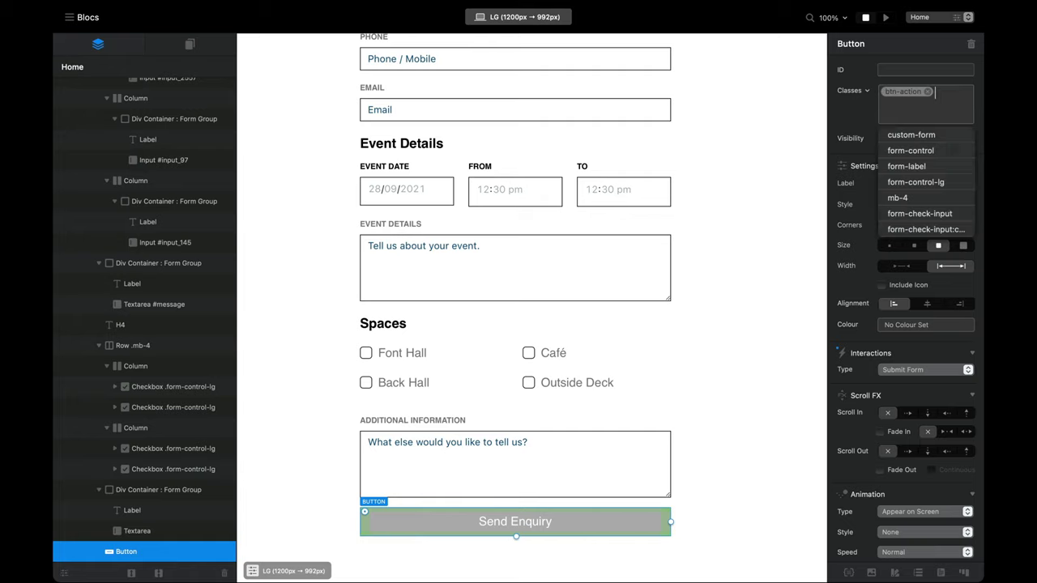
{"action": "double_click", "coordinate": [905, 92]}
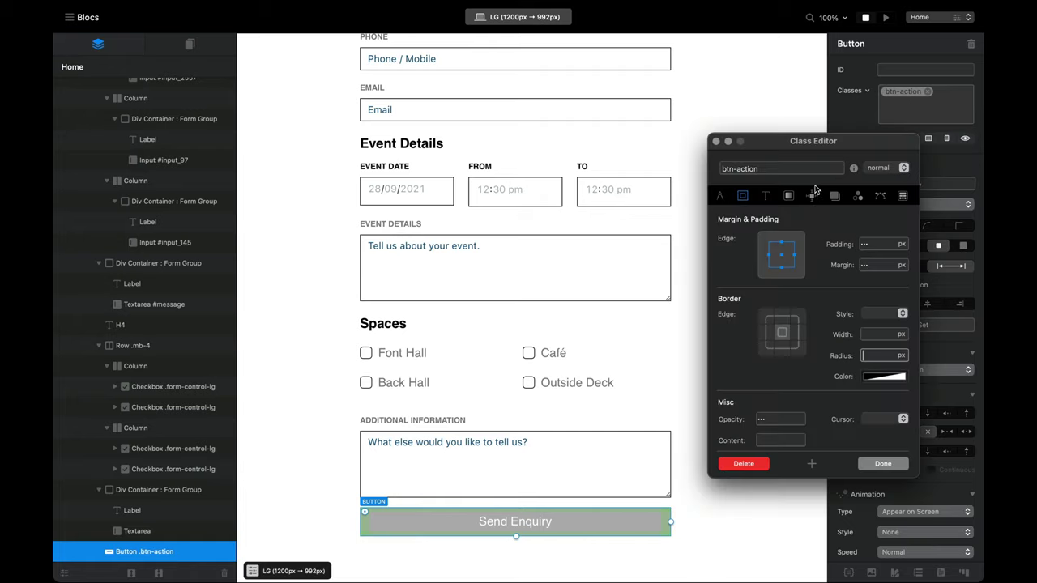
Step: Make btn-action's background transparent and its text solid black
{"action": "left_click", "coordinate": [788, 195]}
{"action": "left_click", "coordinate": [782, 299]}
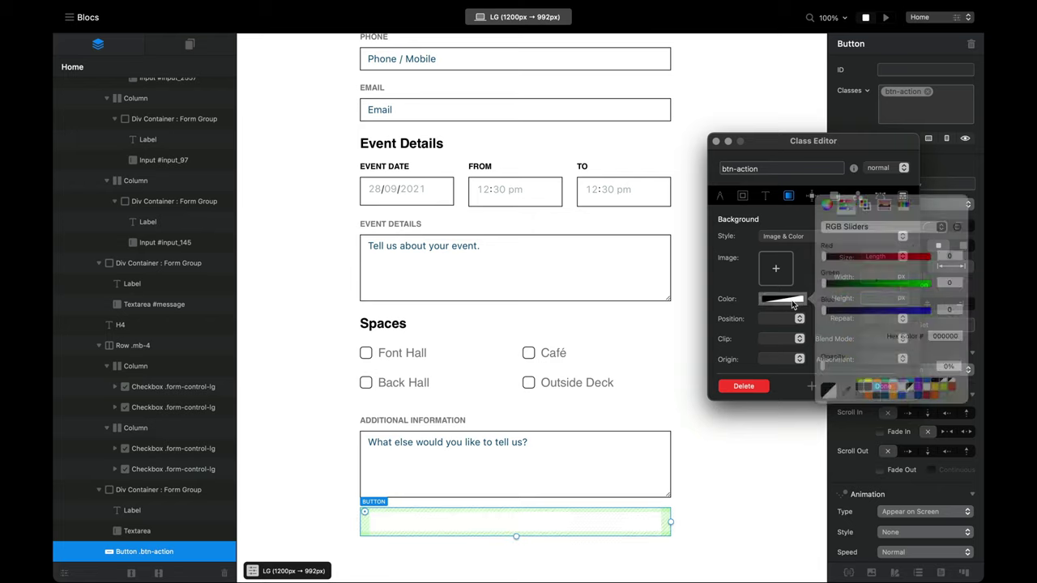
{"action": "left_click_drag", "start_coordinate": [922, 368], "coordinate": [940, 369]}
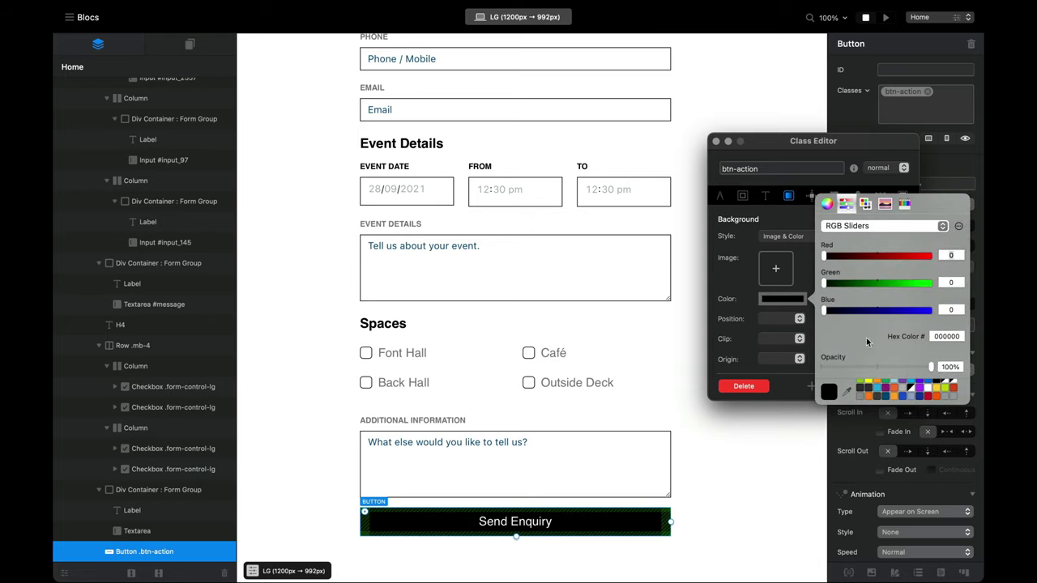
{"action": "left_click_drag", "start_coordinate": [883, 365], "coordinate": [817, 366]}
{"action": "left_click", "coordinate": [765, 196]}
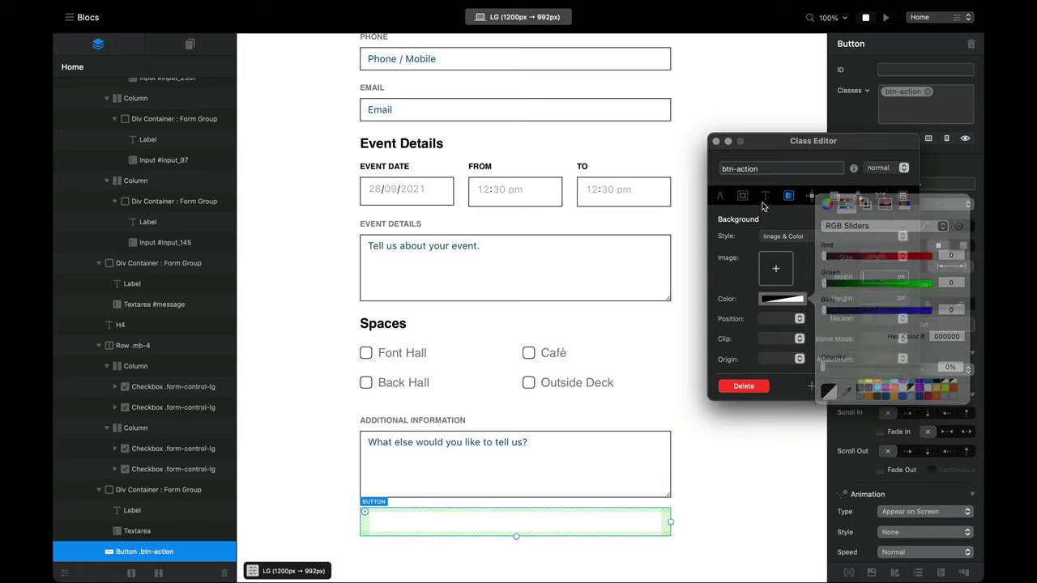
{"action": "left_click", "coordinate": [780, 278]}
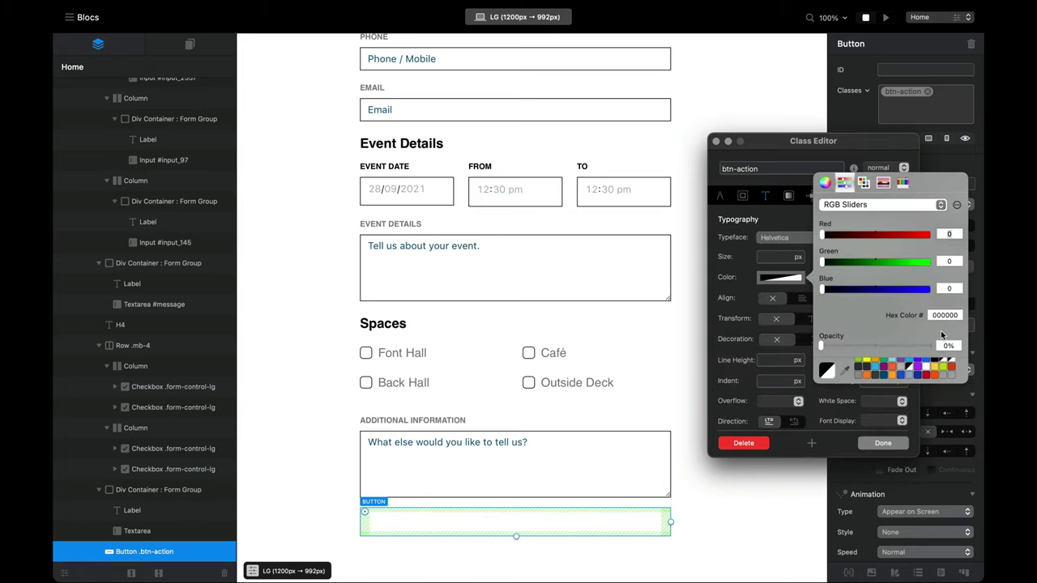
{"action": "scroll", "coordinate": [935, 369], "scroll_direction": "up", "scroll_amount": 1}
{"action": "left_click", "coordinate": [951, 372]}
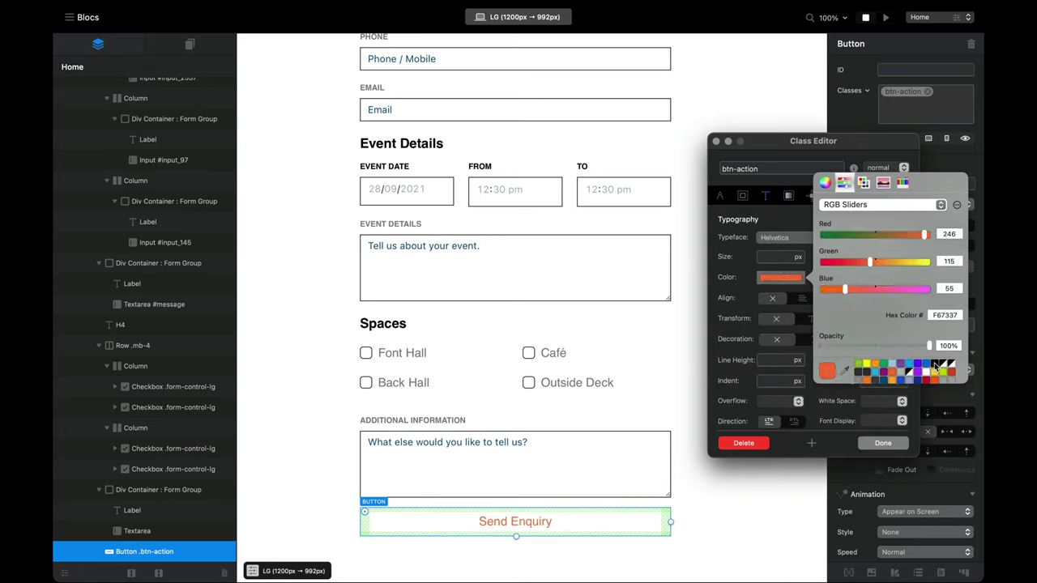
{"action": "left_click", "coordinate": [940, 364]}
Step: Give btn-action a 2 px solid black border, 0 radius, and auto width
{"action": "left_click", "coordinate": [742, 196]}
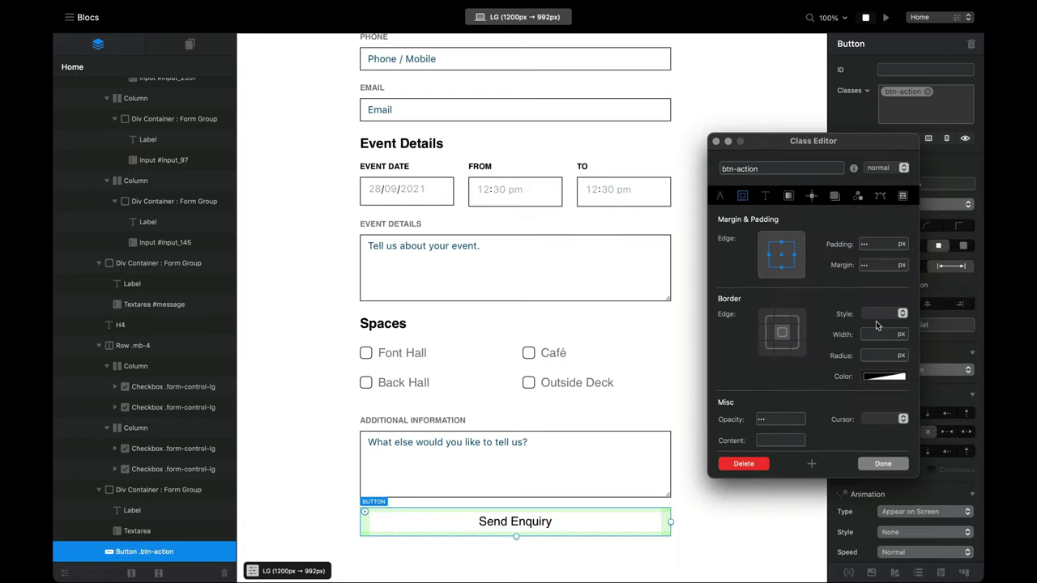
{"action": "left_click", "coordinate": [883, 313]}
{"action": "left_click", "coordinate": [882, 320]}
{"action": "left_click", "coordinate": [878, 335]}
{"action": "type", "text": "2"}
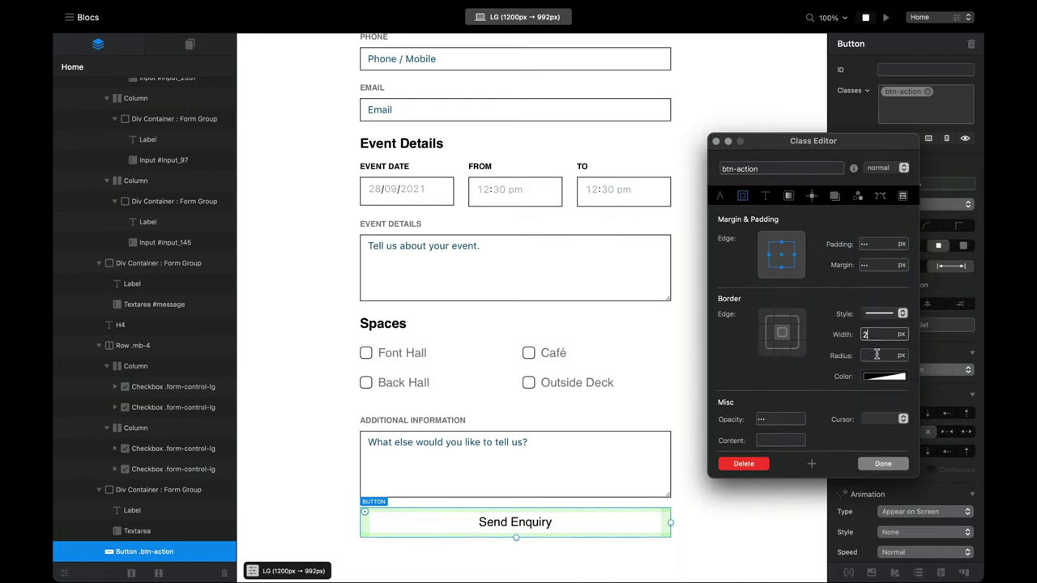
{"action": "left_click", "coordinate": [874, 355]}
{"action": "type", "text": "0"}
{"action": "left_click", "coordinate": [884, 376]}
{"action": "left_click_drag", "start_coordinate": [813, 445], "coordinate": [815, 445]}
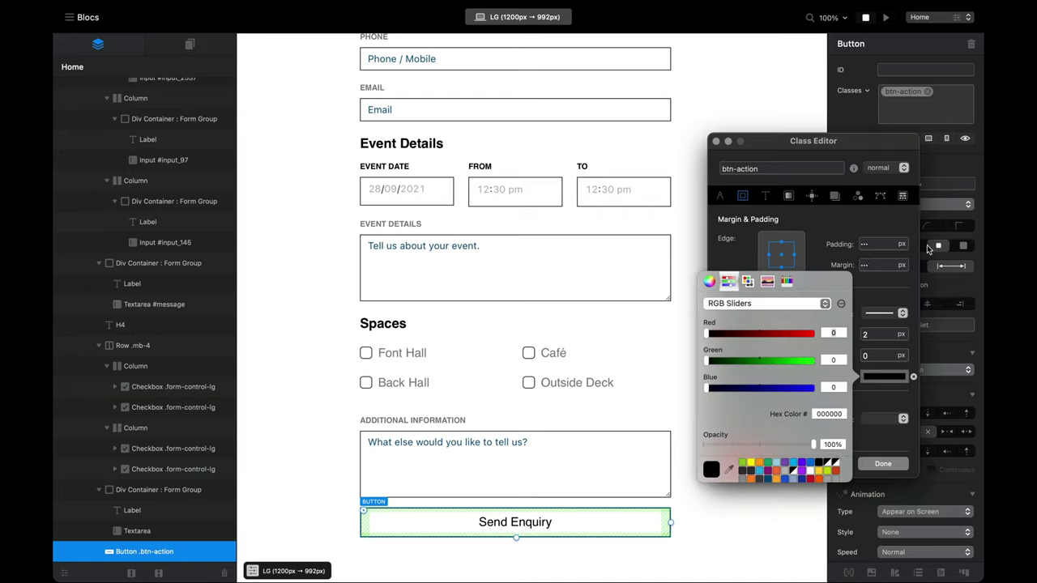
{"action": "left_click", "coordinate": [936, 158]}
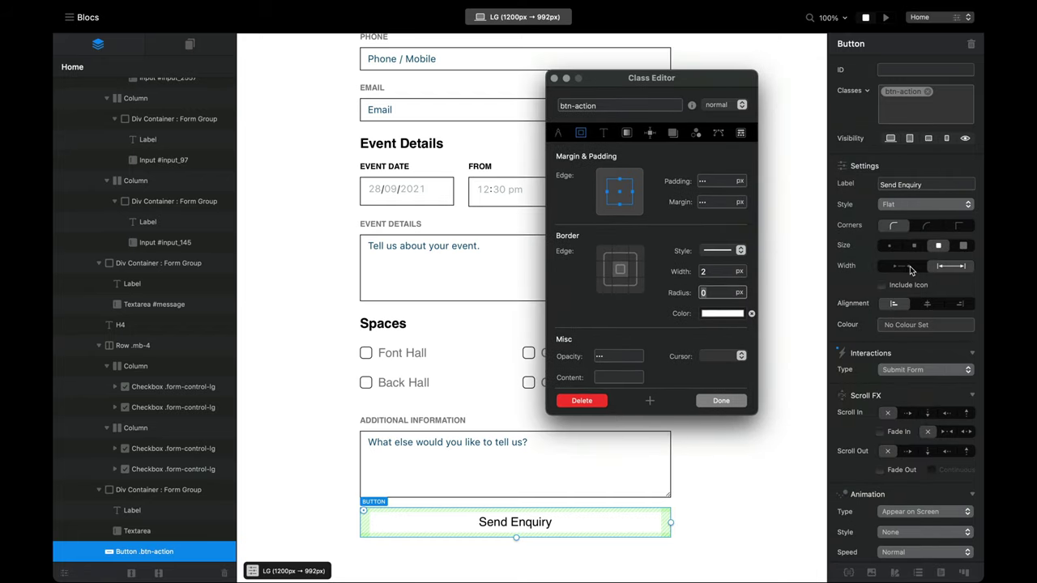
{"action": "left_click", "coordinate": [909, 267]}
{"action": "left_click_drag", "start_coordinate": [662, 79], "coordinate": [708, 78]}
{"action": "left_click", "coordinate": [770, 100]}
Step: Give the btn-action :hover state a black background and white text
{"action": "left_click", "coordinate": [765, 111]}
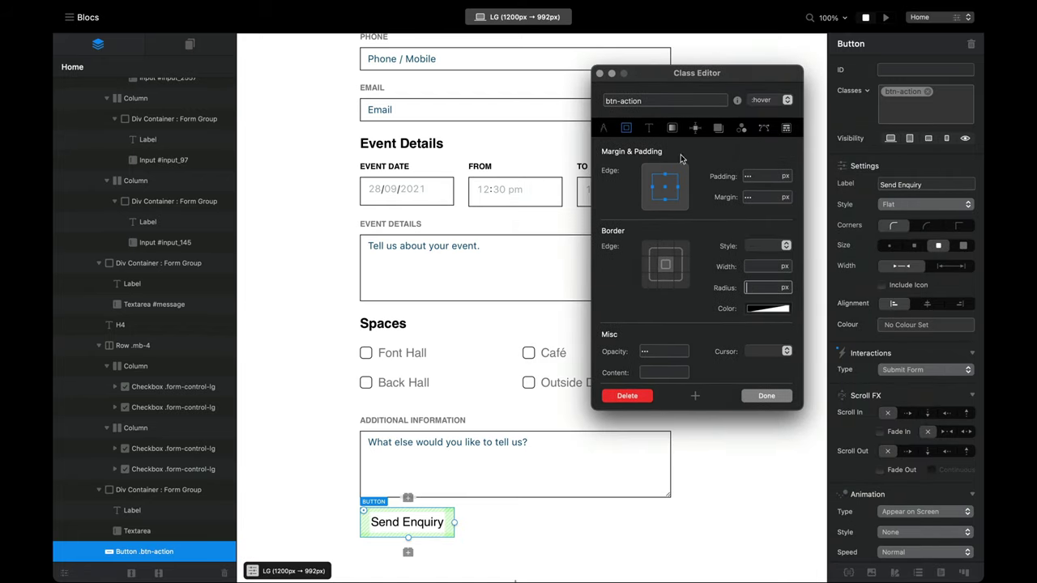
{"action": "left_click", "coordinate": [672, 128]}
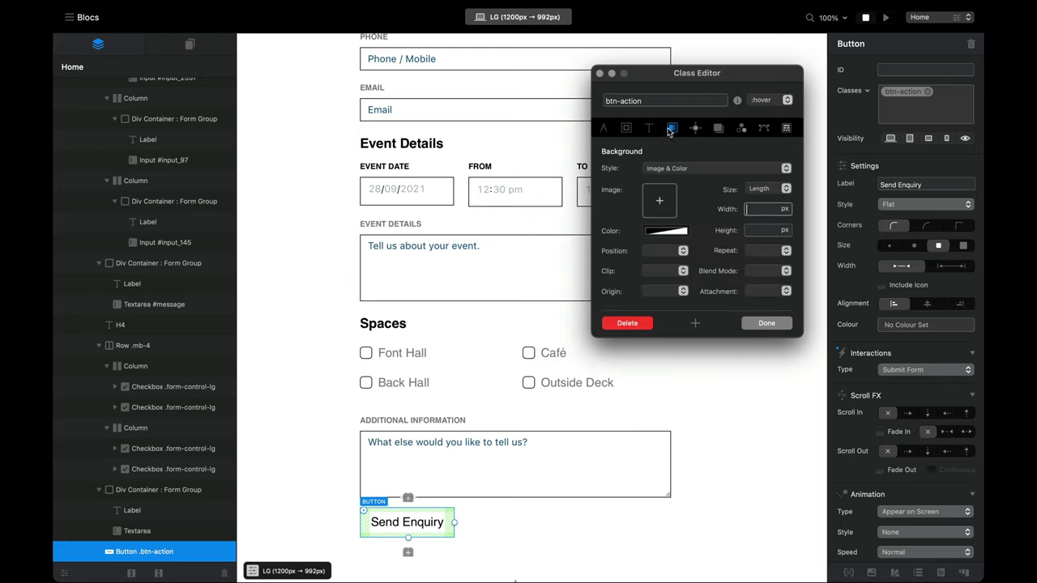
{"action": "left_click", "coordinate": [688, 234]}
{"action": "left_click", "coordinate": [813, 299]}
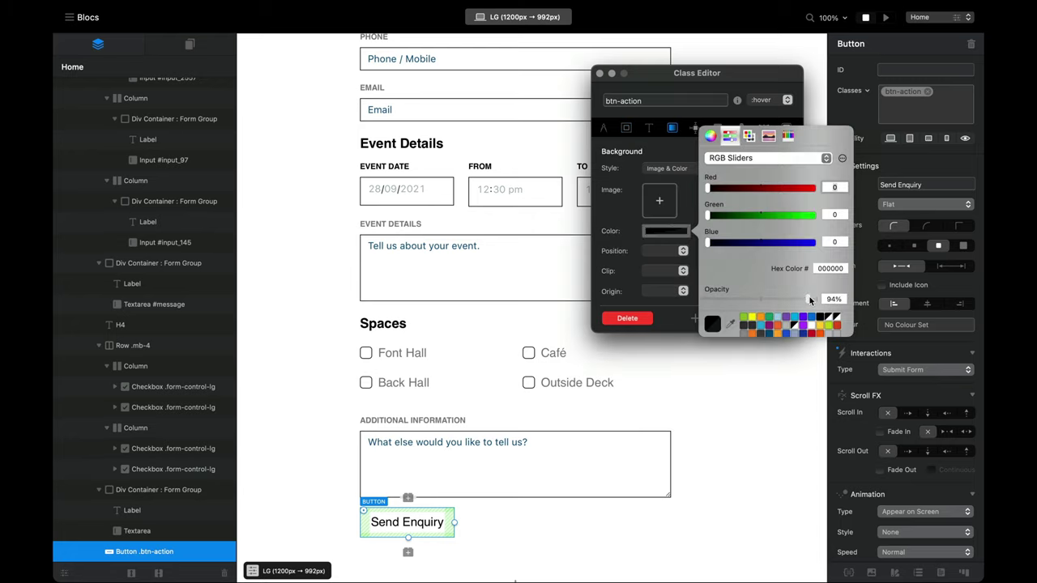
{"action": "left_click", "coordinate": [653, 129]}
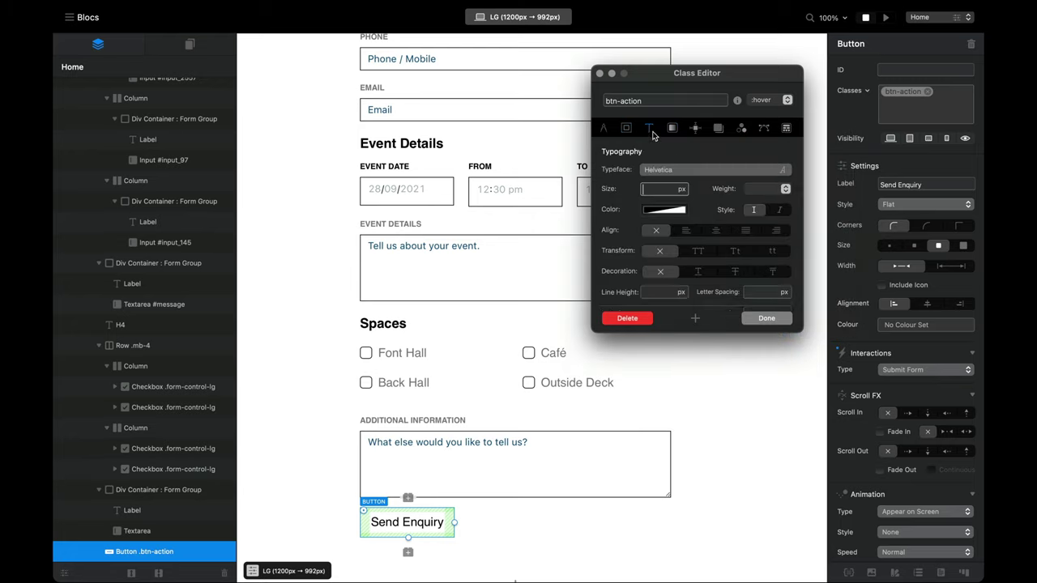
{"action": "left_click", "coordinate": [679, 212]}
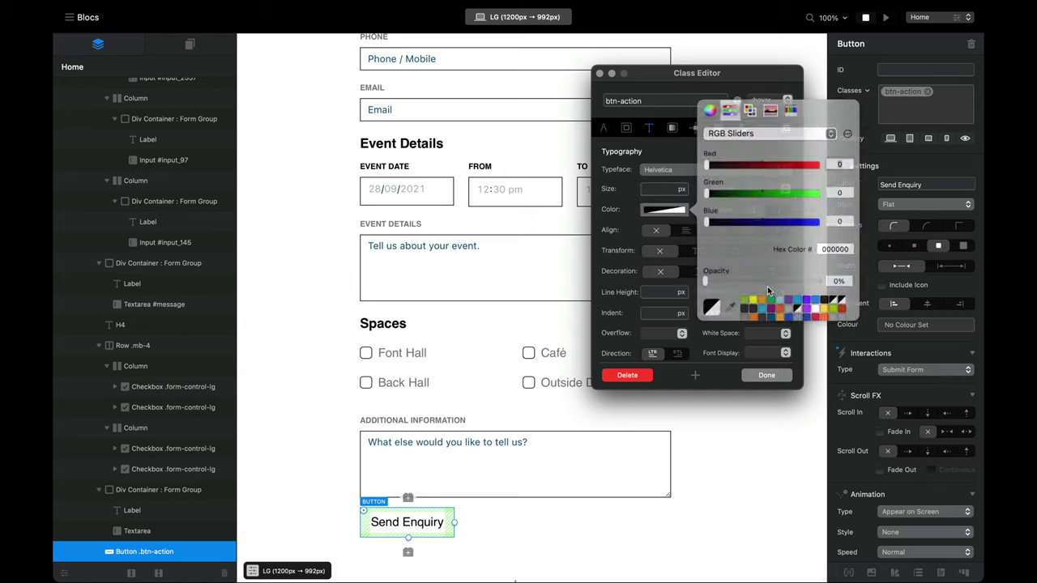
{"action": "left_click", "coordinate": [808, 306]}
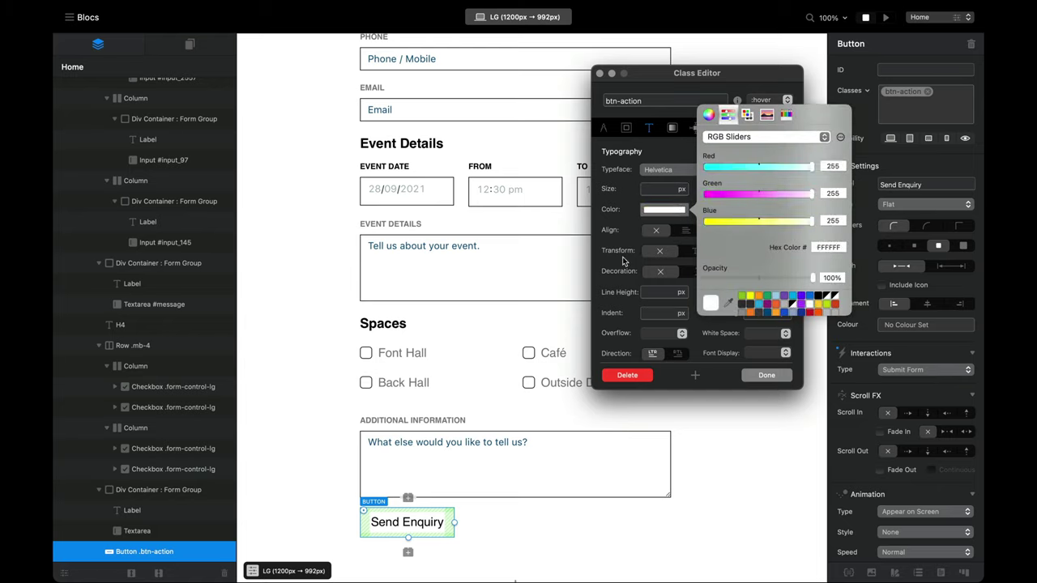
{"action": "left_click", "coordinate": [611, 285]}
{"action": "left_click", "coordinate": [762, 376]}
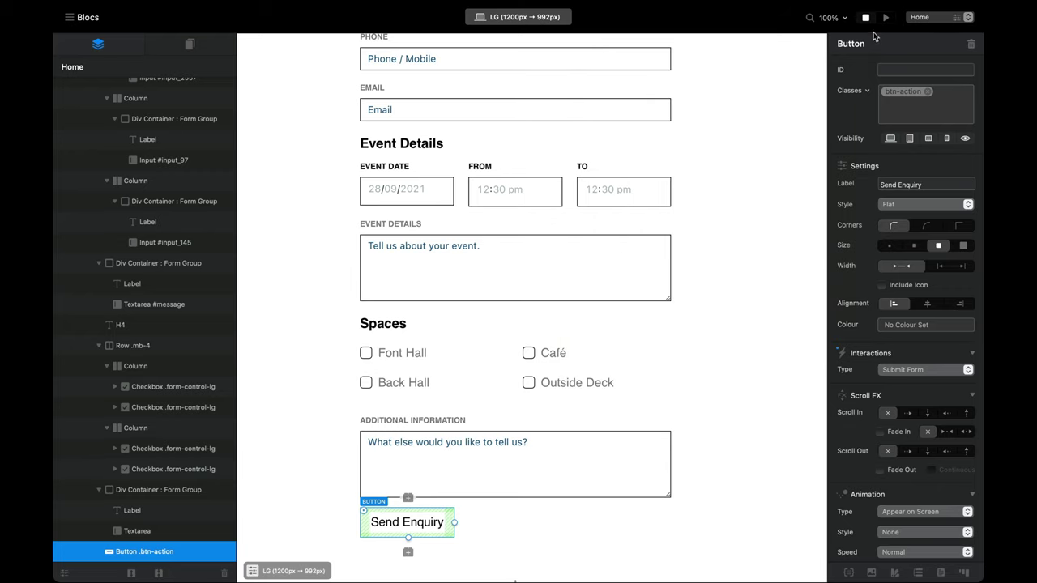
Step: Preview the form to check the Send Enquiry button, then return to the editor
{"action": "left_click", "coordinate": [886, 17]}
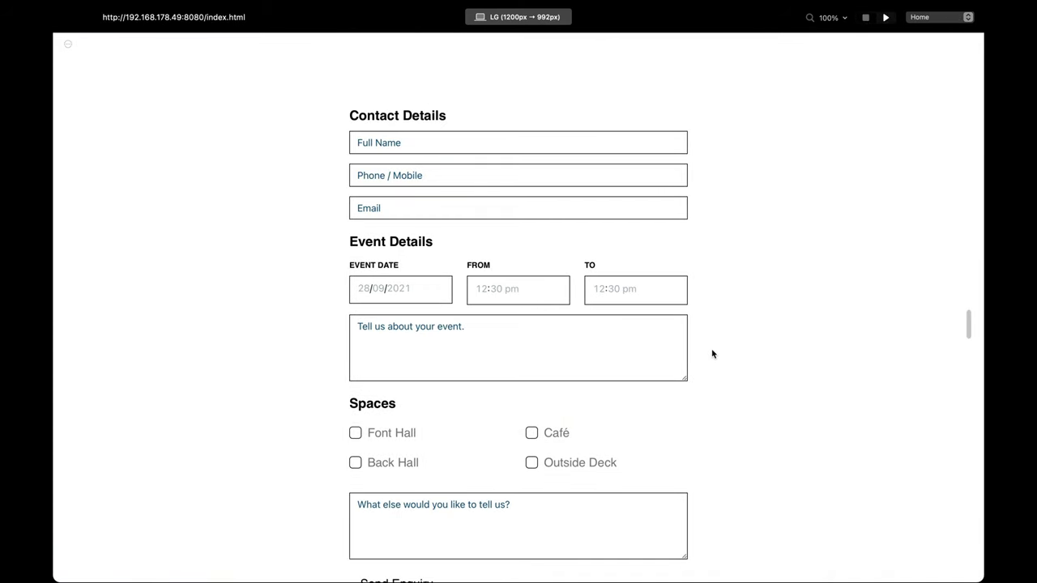
{"action": "scroll", "coordinate": [713, 354], "scroll_direction": "down", "scroll_amount": 2}
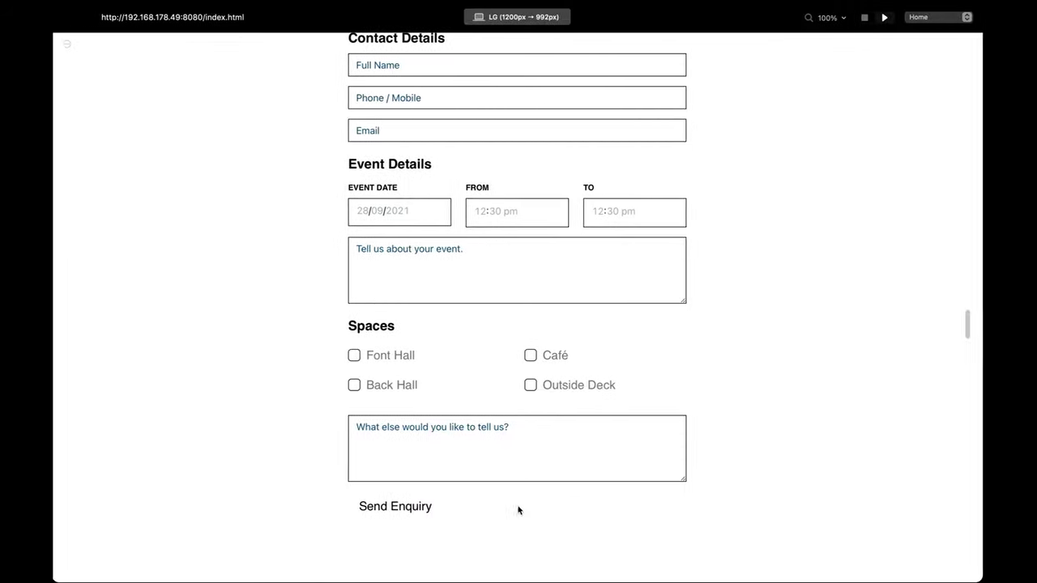
{"action": "left_click", "coordinate": [865, 17]}
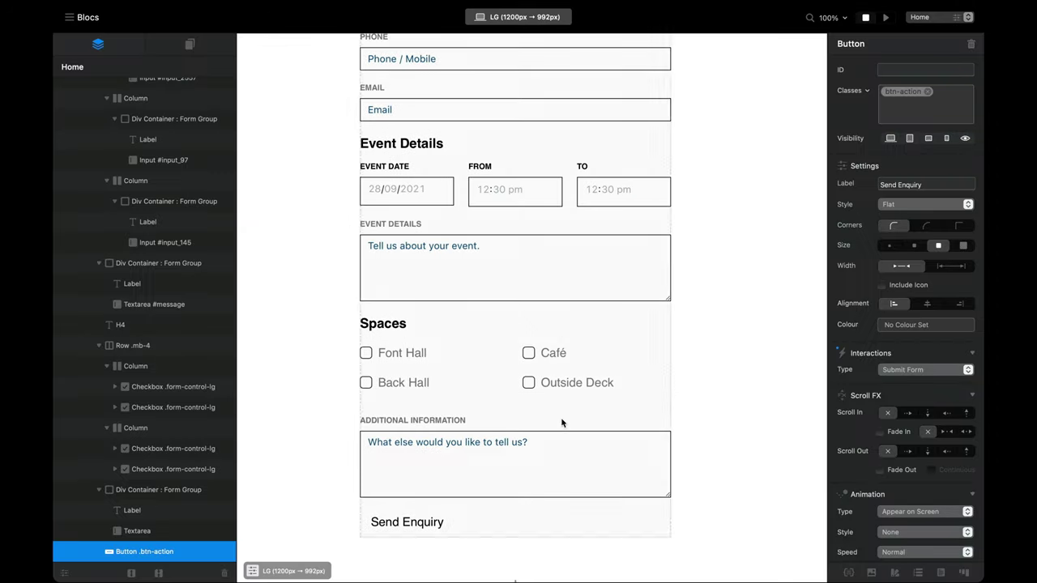
Step: Give the btn-action class a black #000000 border
{"action": "double_click", "coordinate": [903, 95]}
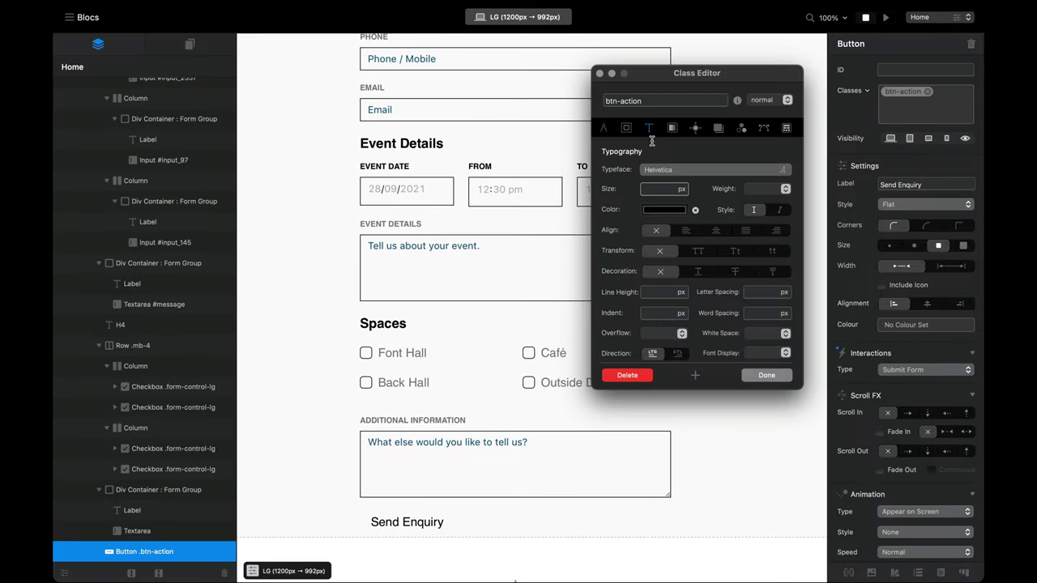
{"action": "left_click", "coordinate": [626, 127]}
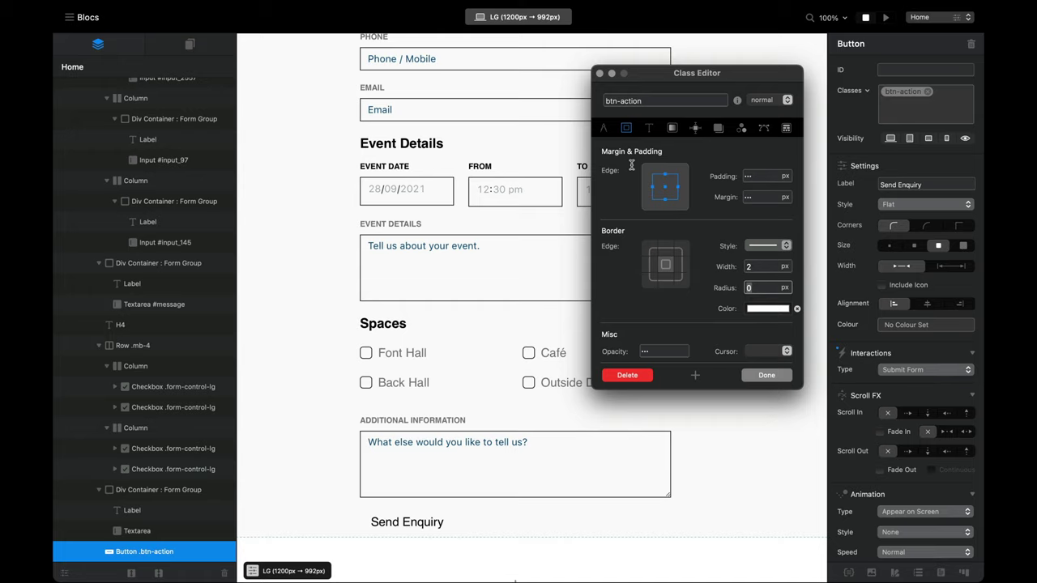
{"action": "left_click", "coordinate": [768, 309]}
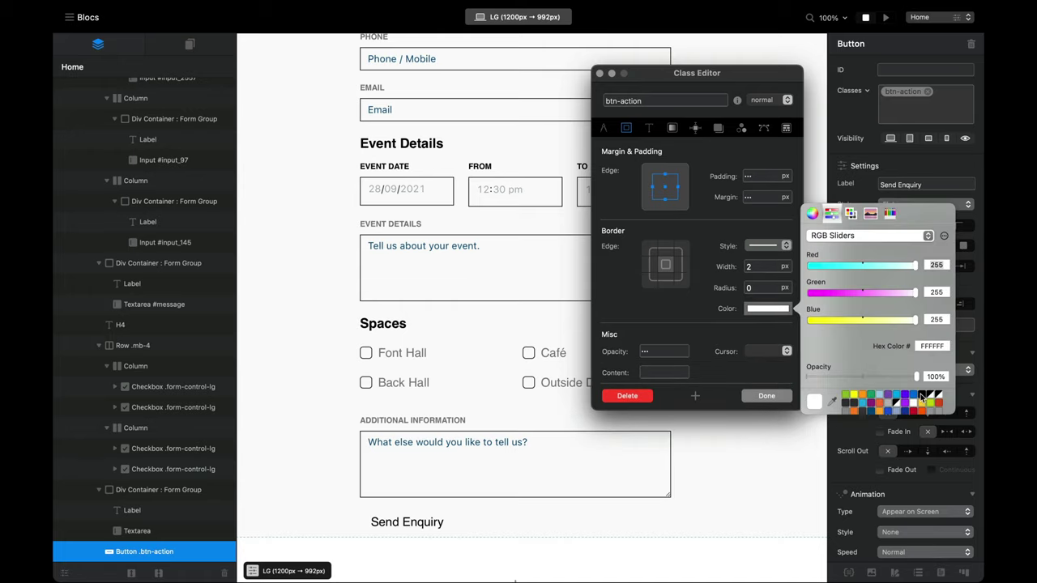
{"action": "left_click", "coordinate": [926, 397]}
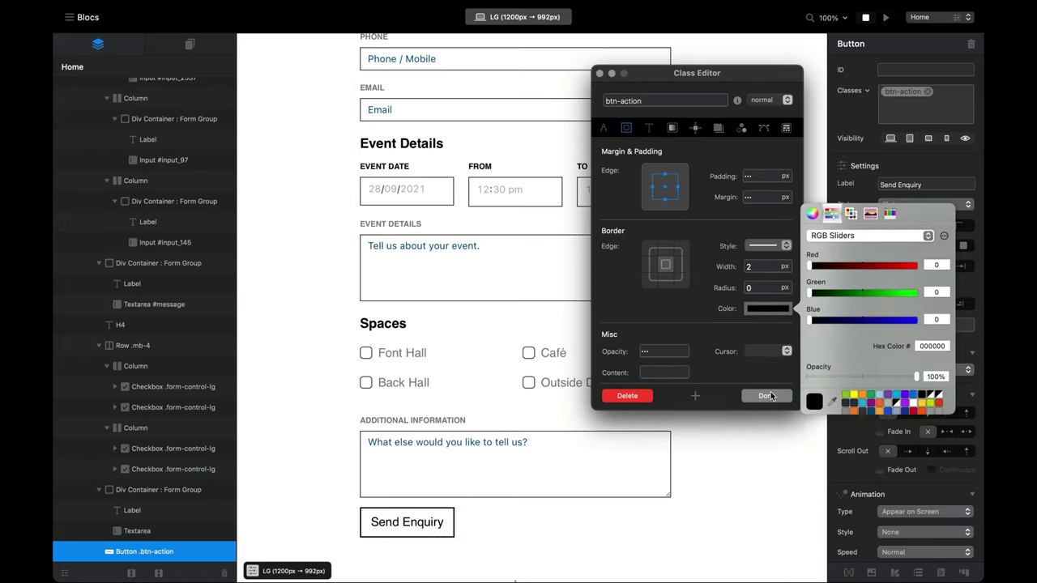
{"action": "left_click", "coordinate": [770, 399]}
Step: Preview the page to check the outlined Send Enquiry button, then return to the editor
{"action": "left_click", "coordinate": [886, 18]}
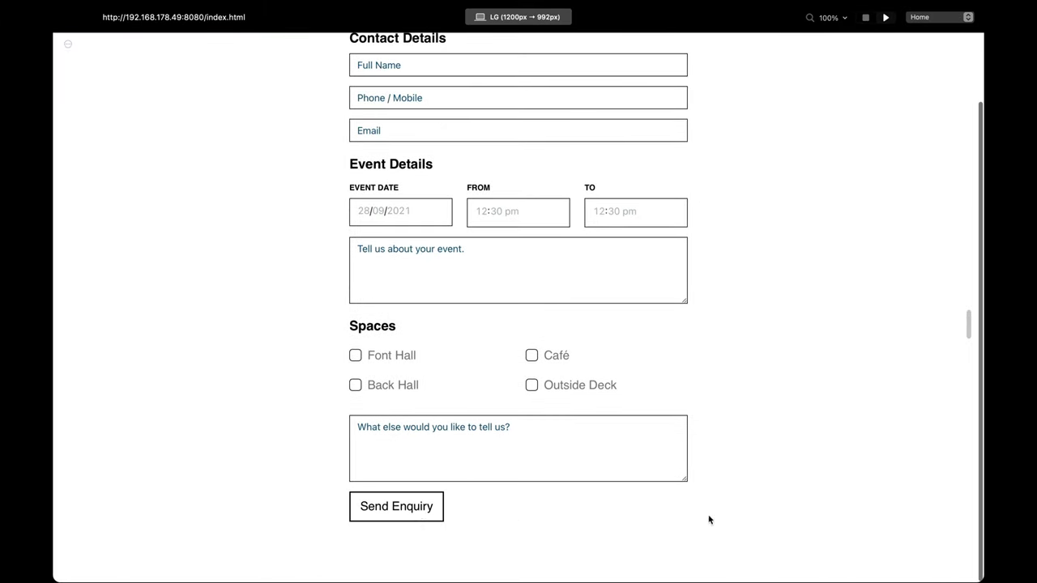
{"action": "left_click", "coordinate": [866, 17]}
{"action": "scroll", "coordinate": [475, 488], "scroll_direction": "down", "scroll_amount": 1}
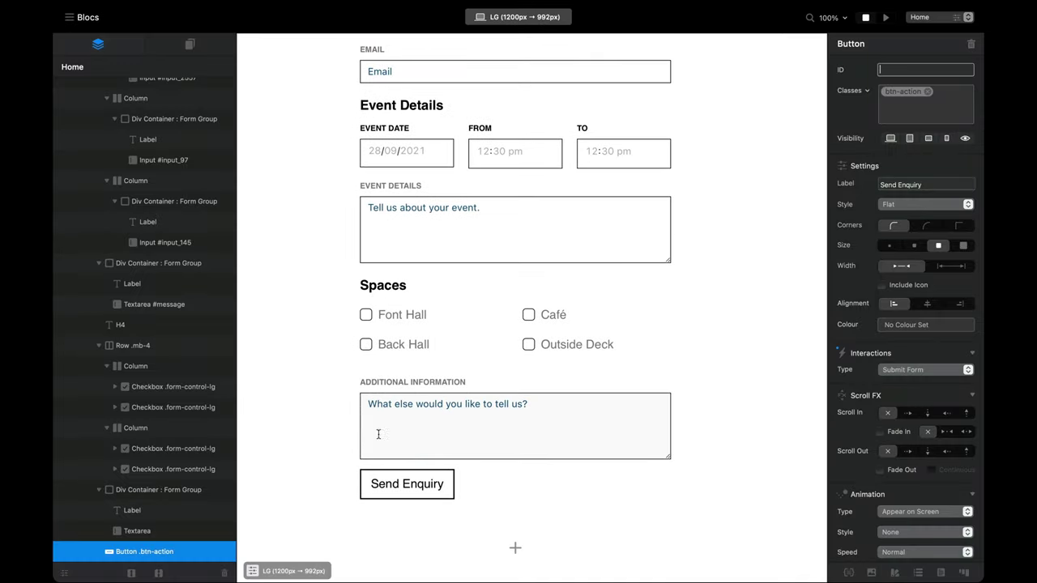
Step: Add the mb-4 class to the Additional Information form group and preview the page
{"action": "left_click", "coordinate": [379, 435]}
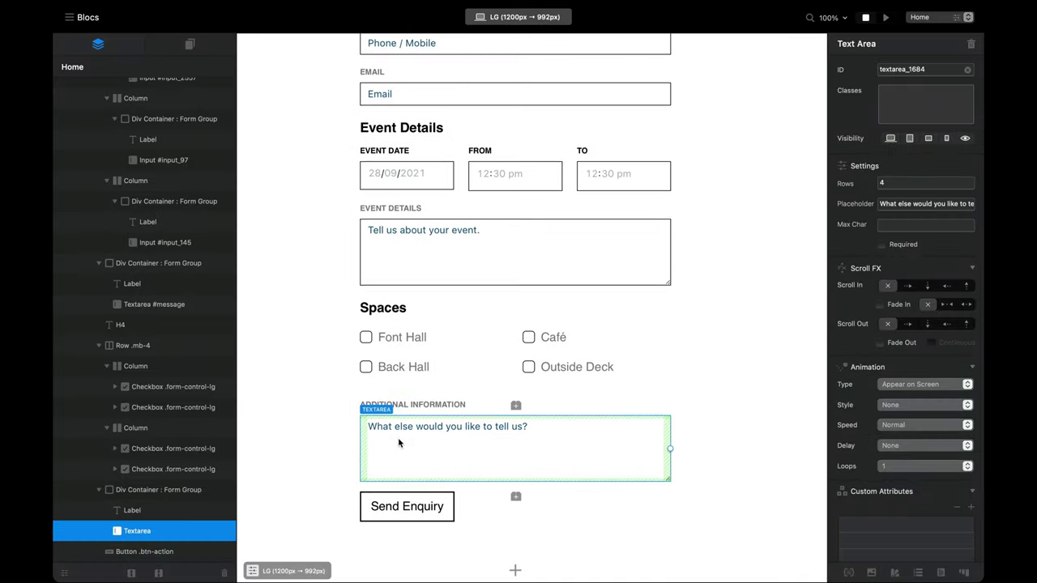
{"action": "left_click", "coordinate": [154, 490]}
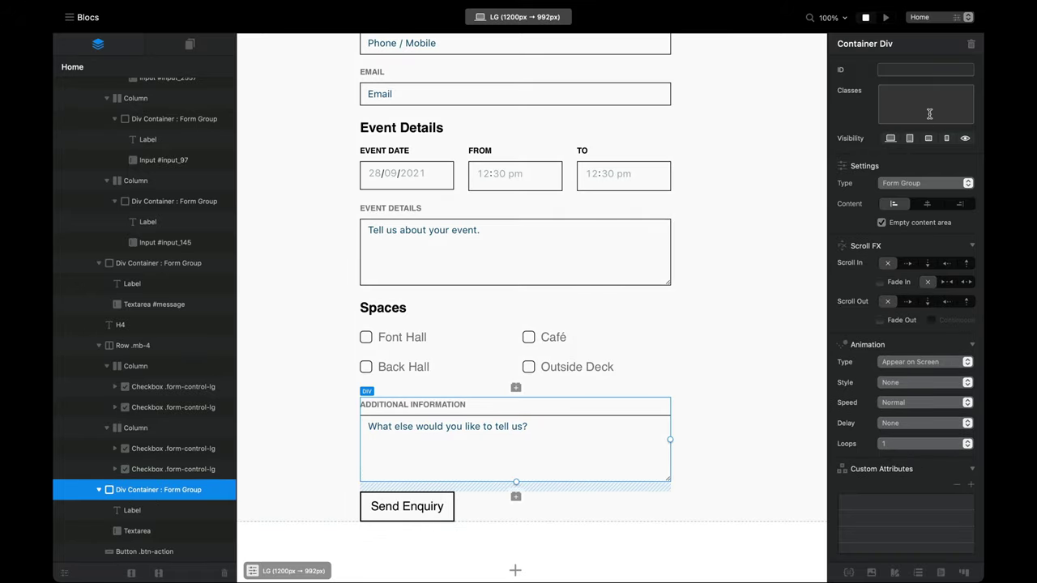
{"action": "type", "text": "mb"}
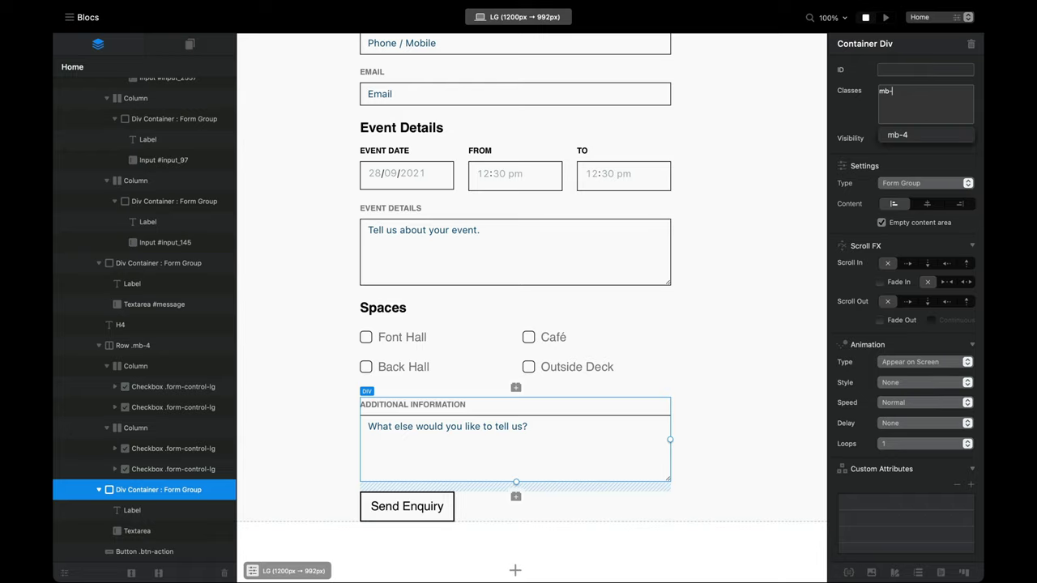
{"action": "type", "text": "-"}
{"action": "key", "text": "Return"}
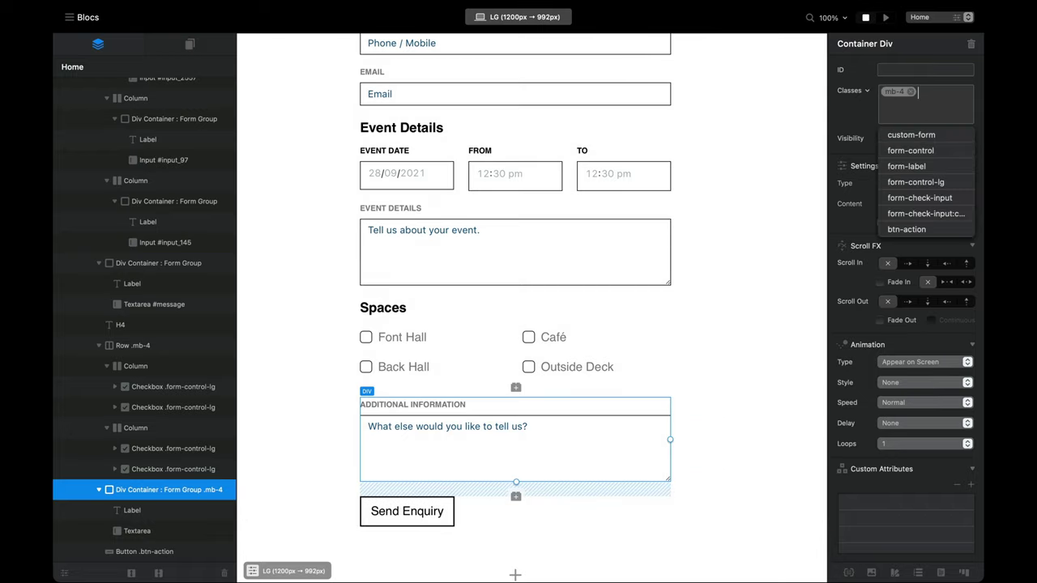
{"action": "left_click", "coordinate": [886, 17]}
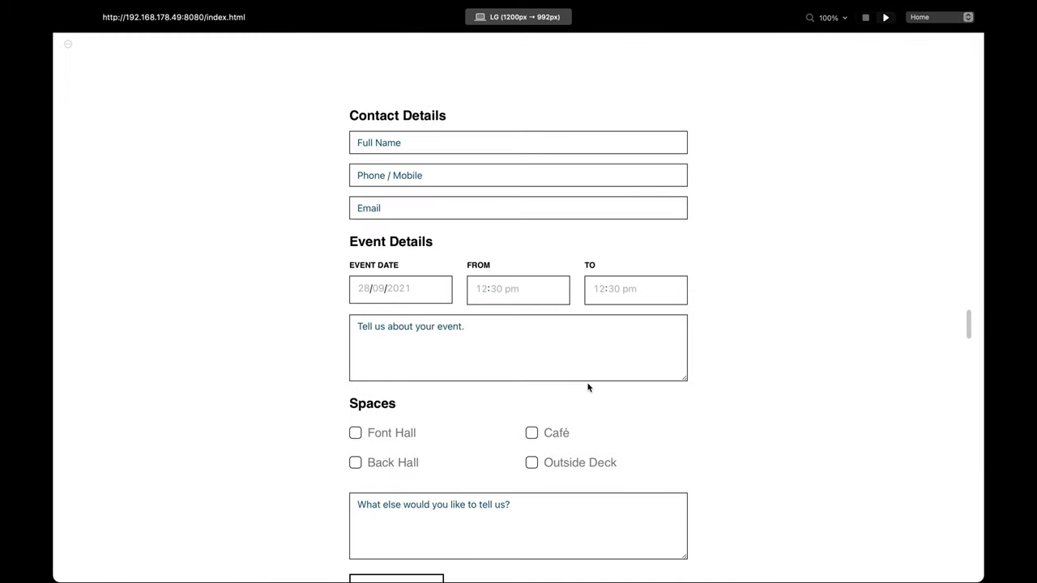
Step: Scroll the preview, select the Font Hall label text and tick its checkbox
{"action": "scroll", "coordinate": [588, 388], "scroll_direction": "down", "scroll_amount": 2}
{"action": "scroll", "coordinate": [461, 442], "scroll_direction": "up", "scroll_amount": 2}
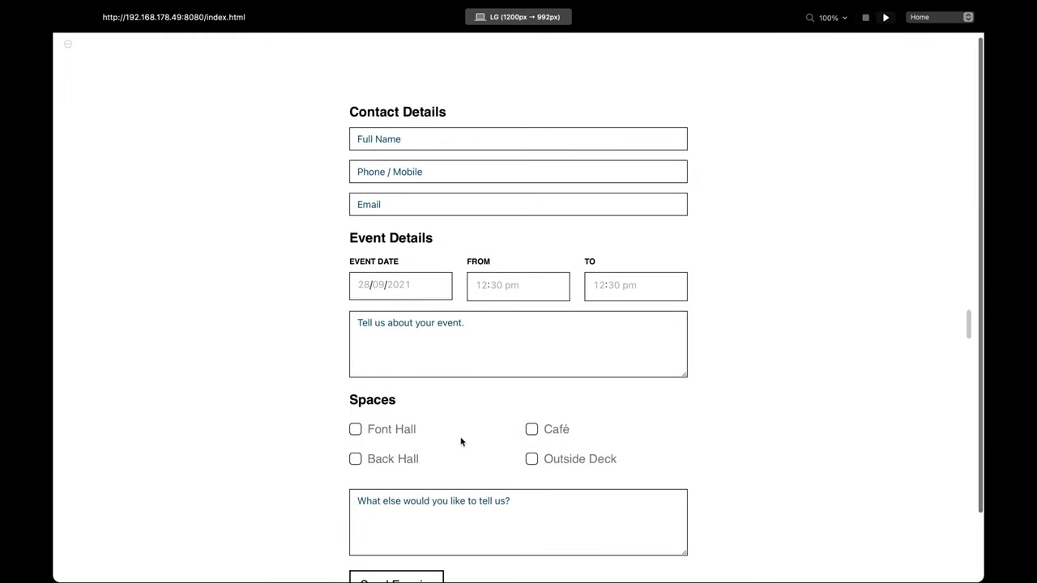
{"action": "scroll", "coordinate": [511, 397], "scroll_direction": "down", "scroll_amount": 1}
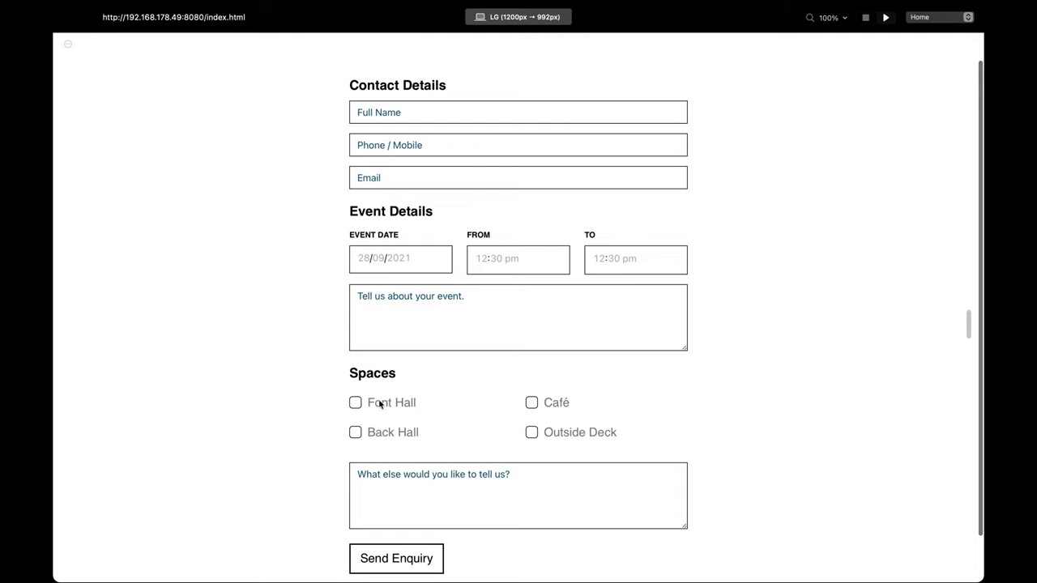
{"action": "left_click_drag", "start_coordinate": [365, 403], "coordinate": [432, 430]}
{"action": "scroll", "coordinate": [422, 405], "scroll_direction": "down", "scroll_amount": 1}
{"action": "left_click", "coordinate": [356, 380]}
Step: Inspect the Font Hall label to find its form-check-label class, then exit the preview
{"action": "key", "text": "super+alt+i"}
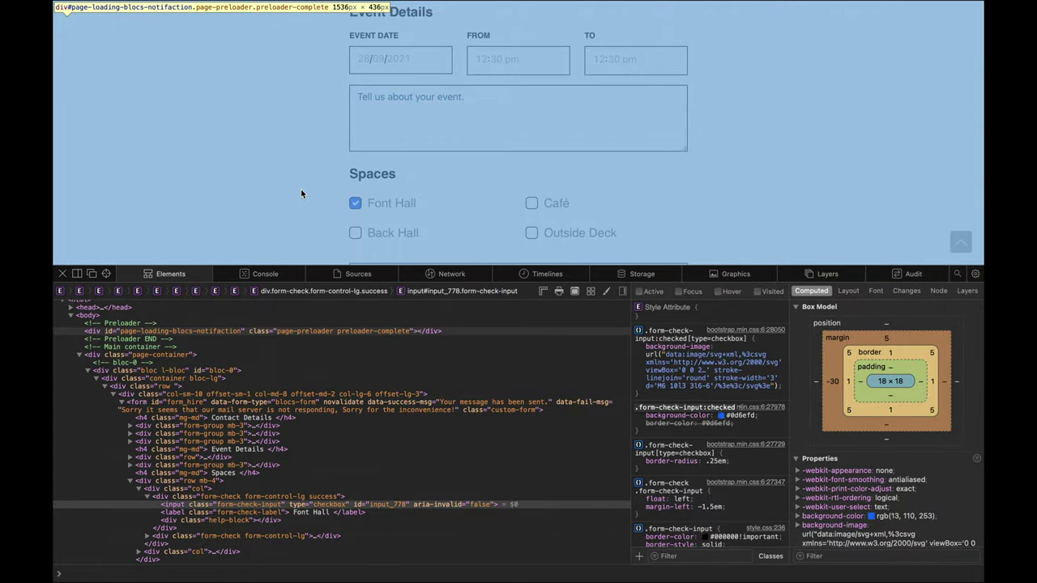
{"action": "key", "text": "super+r"}
{"action": "scroll", "coordinate": [198, 225], "scroll_direction": "down", "scroll_amount": 3}
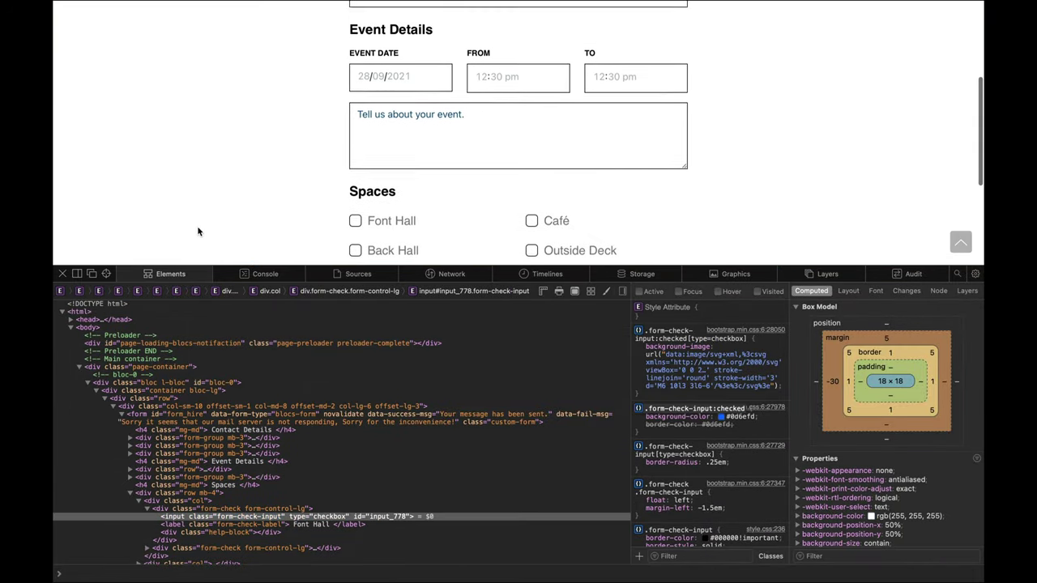
{"action": "left_click", "coordinate": [106, 274]}
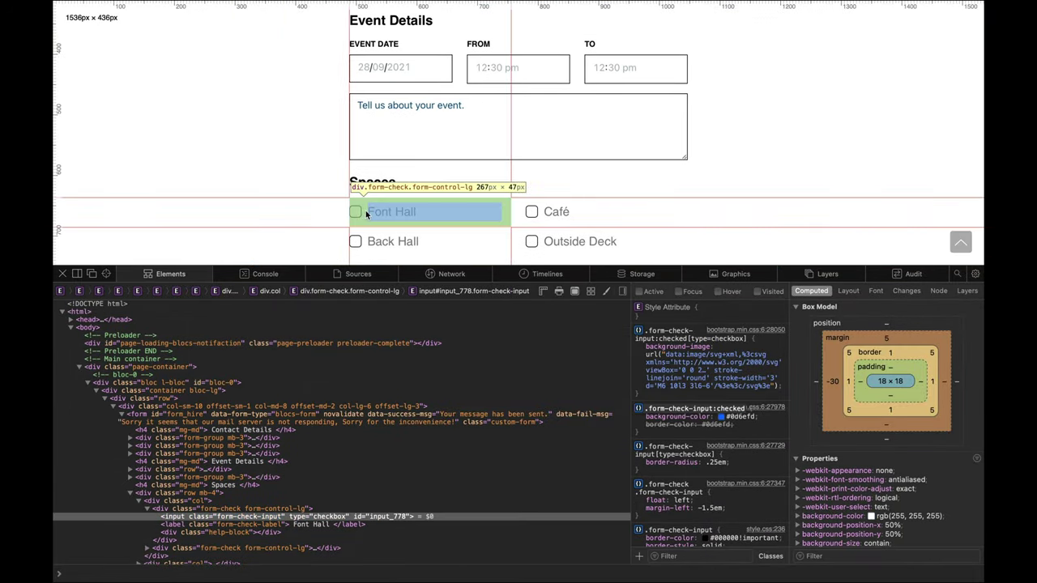
{"action": "left_click", "coordinate": [369, 212]}
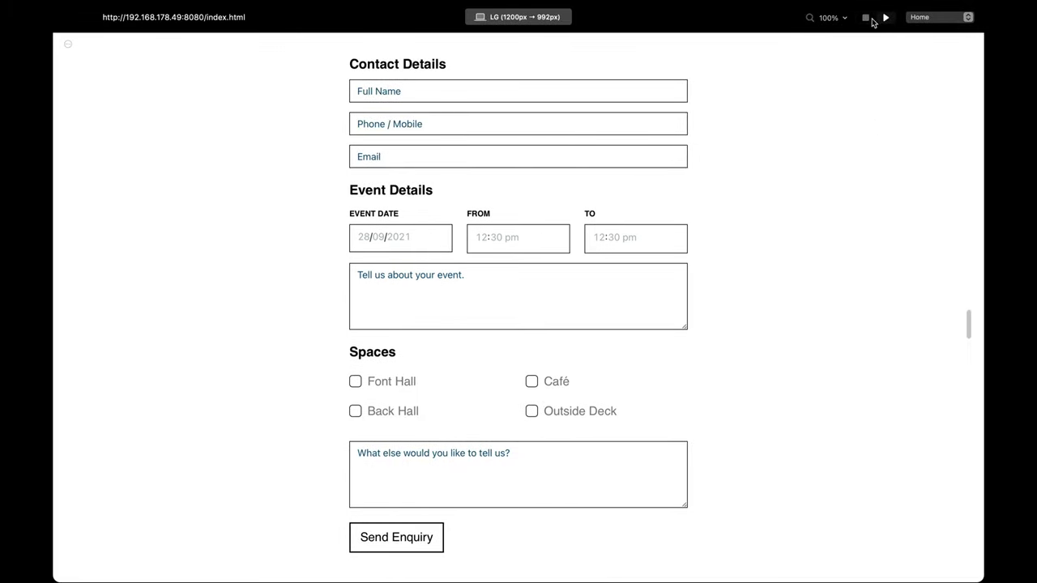
{"action": "left_click", "coordinate": [865, 18]}
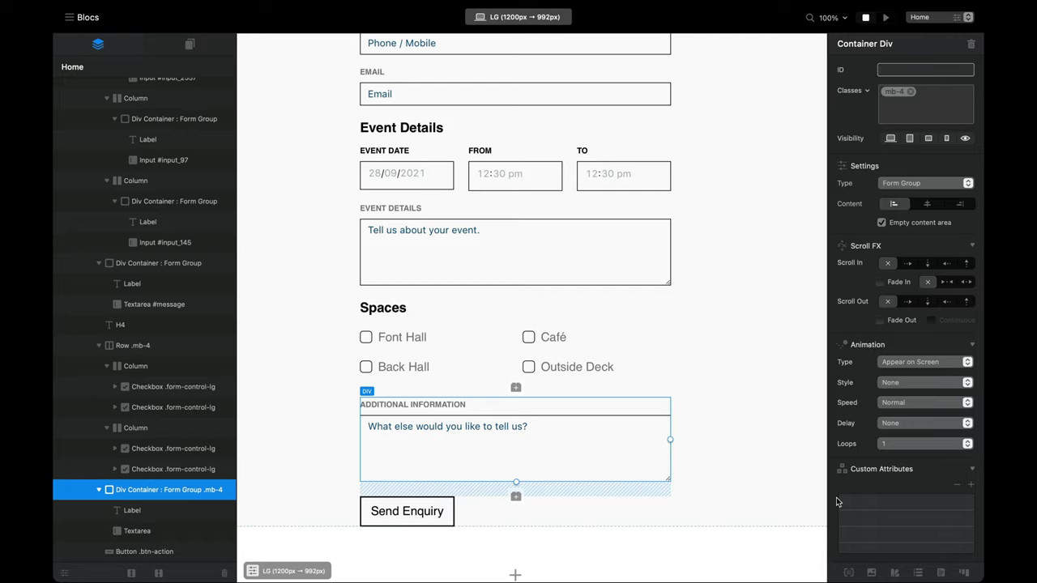
Step: Add a new class named form-check-label in the Class Manager
{"action": "left_click", "coordinate": [849, 574]}
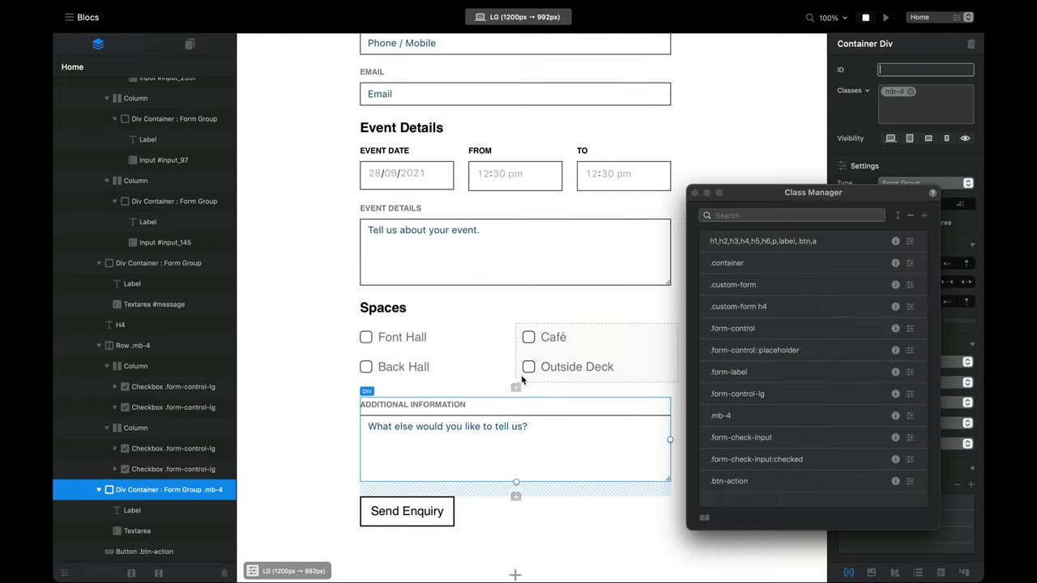
{"action": "left_click", "coordinate": [926, 216]}
{"action": "type", "text": "form-check-label"}
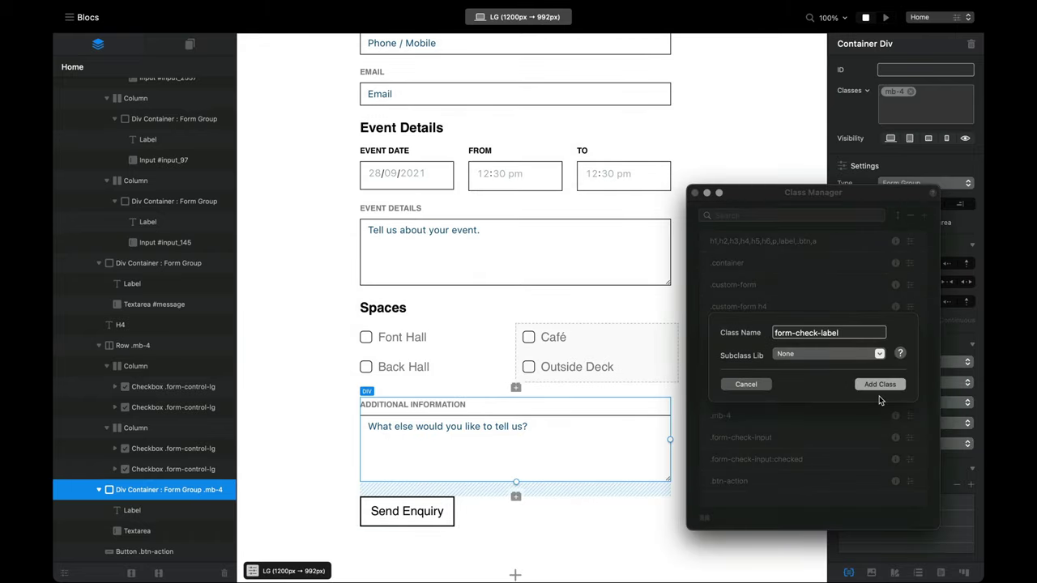
{"action": "left_click", "coordinate": [880, 386]}
Step: Style form-check-label with 1 rem size, bold weight and black colour, then preview
{"action": "double_click", "coordinate": [788, 496]}
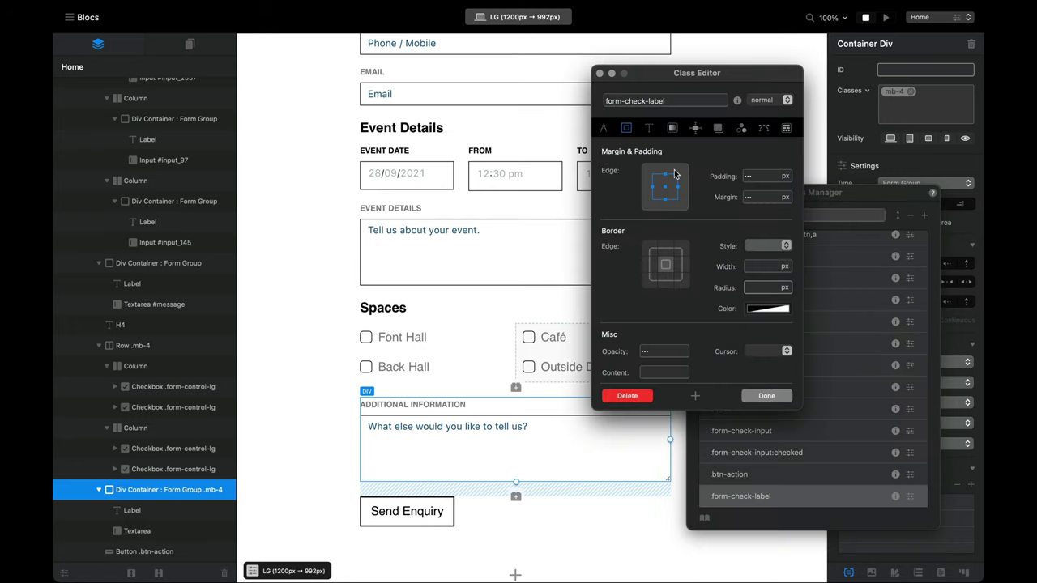
{"action": "left_click", "coordinate": [648, 129]}
{"action": "left_click_drag", "start_coordinate": [656, 73], "coordinate": [734, 81]}
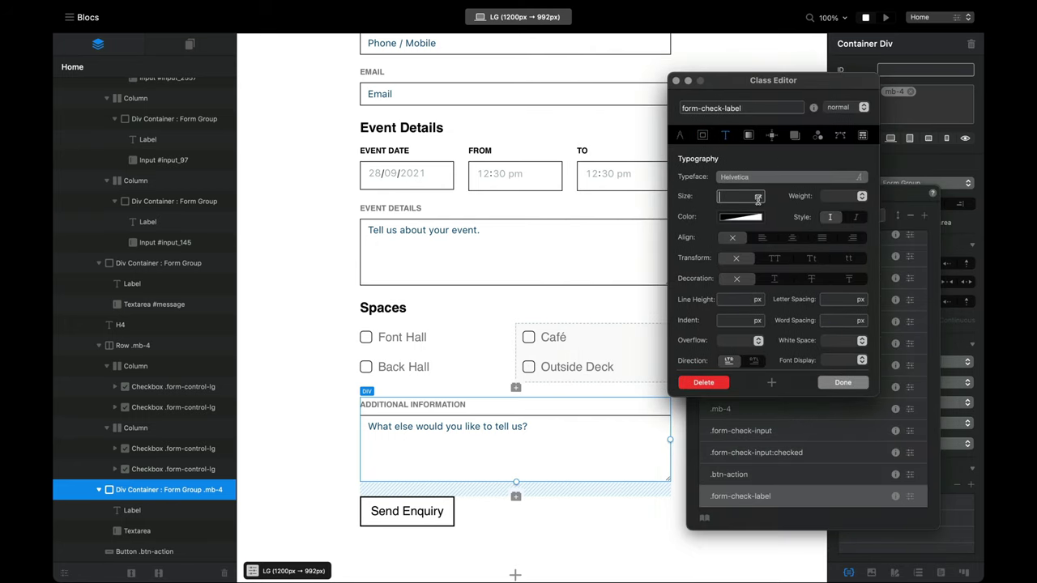
{"action": "left_click", "coordinate": [759, 197]}
{"action": "left_click", "coordinate": [763, 233]}
{"action": "type", "text": "1"}
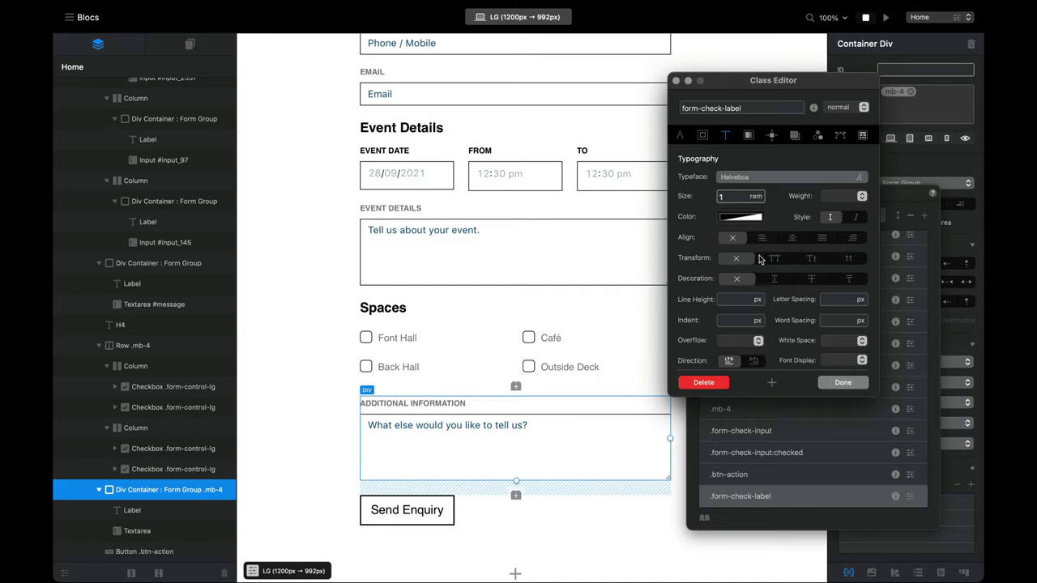
{"action": "left_click", "coordinate": [842, 196]}
{"action": "left_click", "coordinate": [848, 225]}
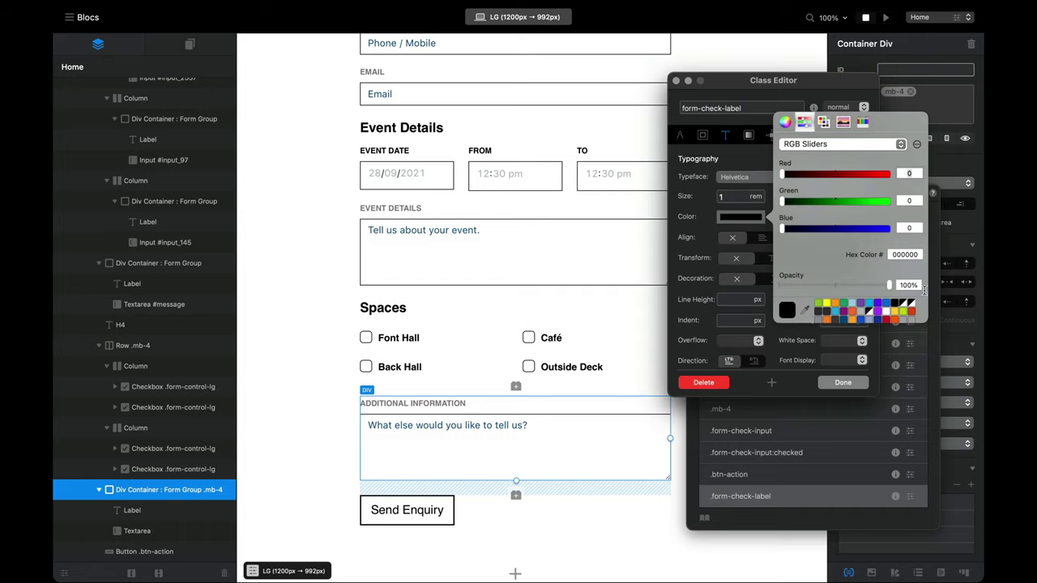
{"action": "left_click", "coordinate": [721, 197]}
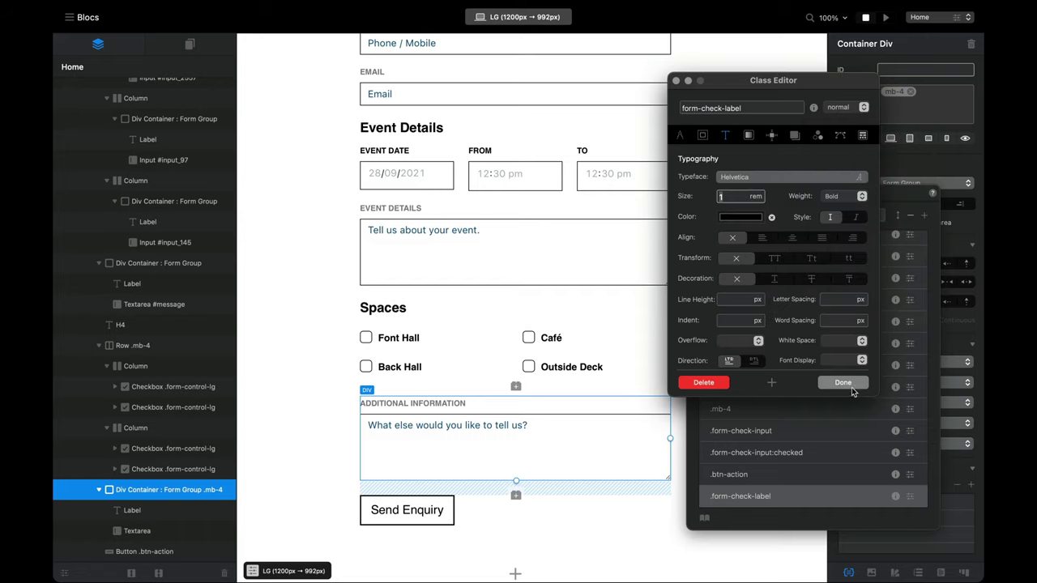
{"action": "left_click", "coordinate": [851, 387]}
{"action": "left_click", "coordinate": [885, 17]}
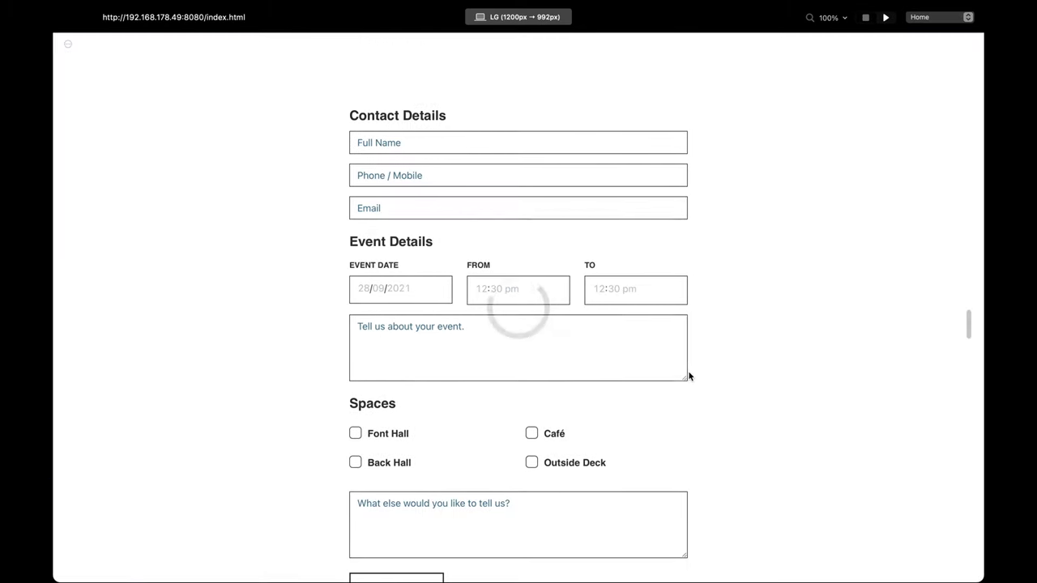
Step: Close the inspector and scroll the preview to check the bold black Spaces checkbox labels
{"action": "scroll", "coordinate": [688, 376], "scroll_direction": "down", "scroll_amount": 3}
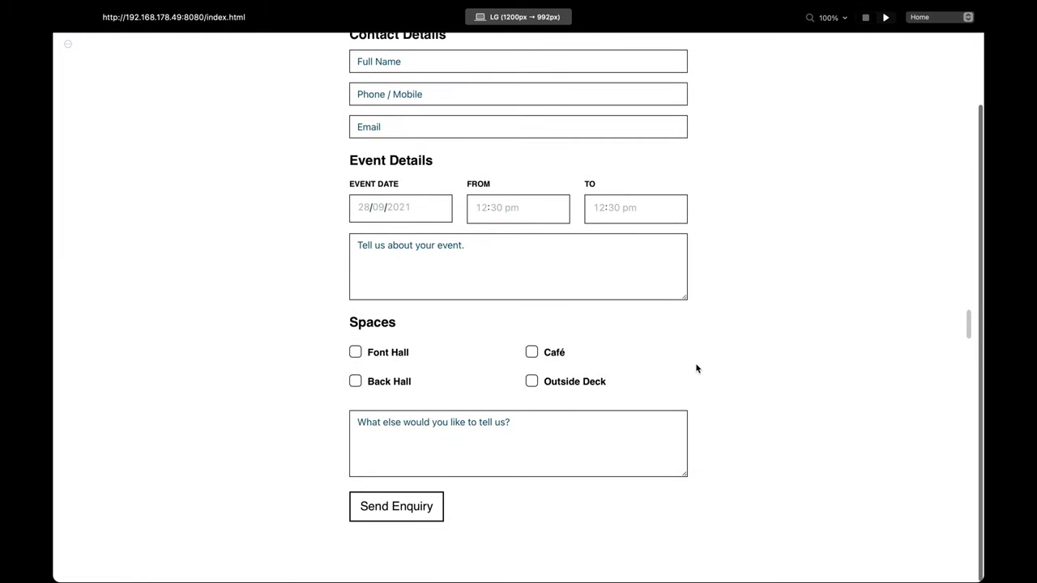
{"action": "scroll", "coordinate": [613, 368], "scroll_direction": "up", "scroll_amount": 3}
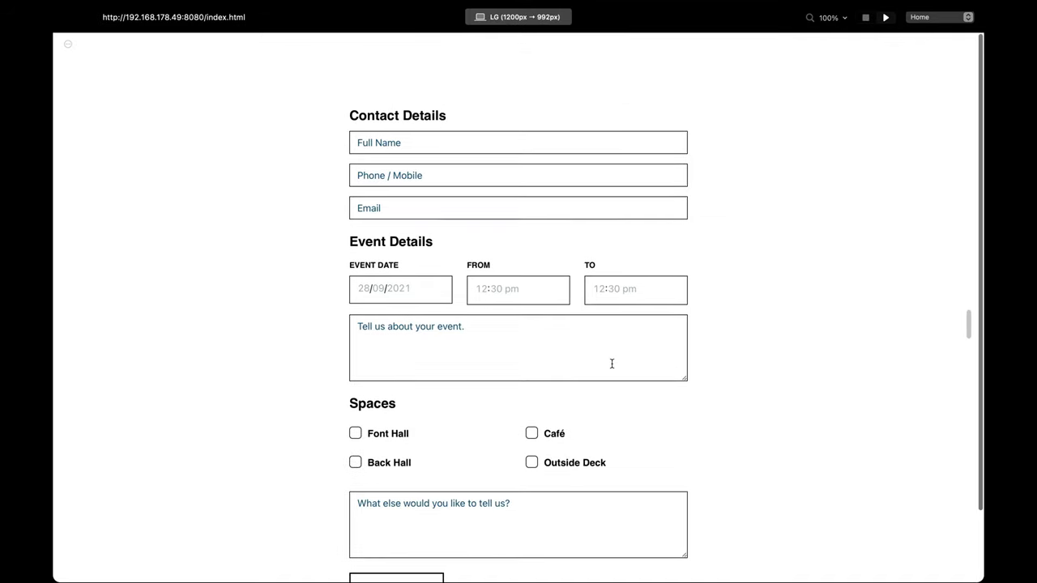
{"action": "scroll", "coordinate": [612, 364], "scroll_direction": "down", "scroll_amount": 3}
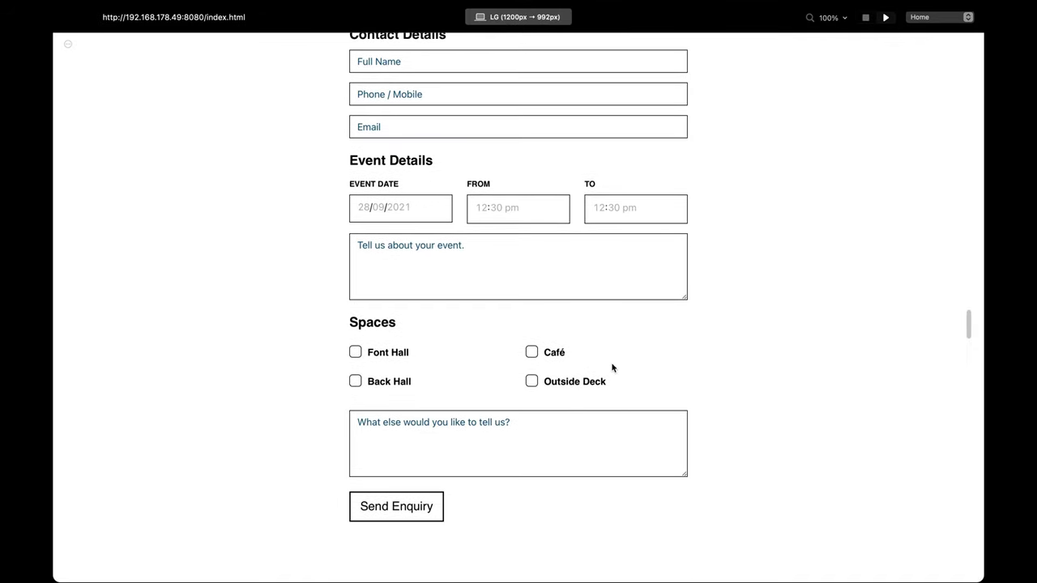
{"action": "scroll", "coordinate": [572, 382], "scroll_direction": "up", "scroll_amount": 3}
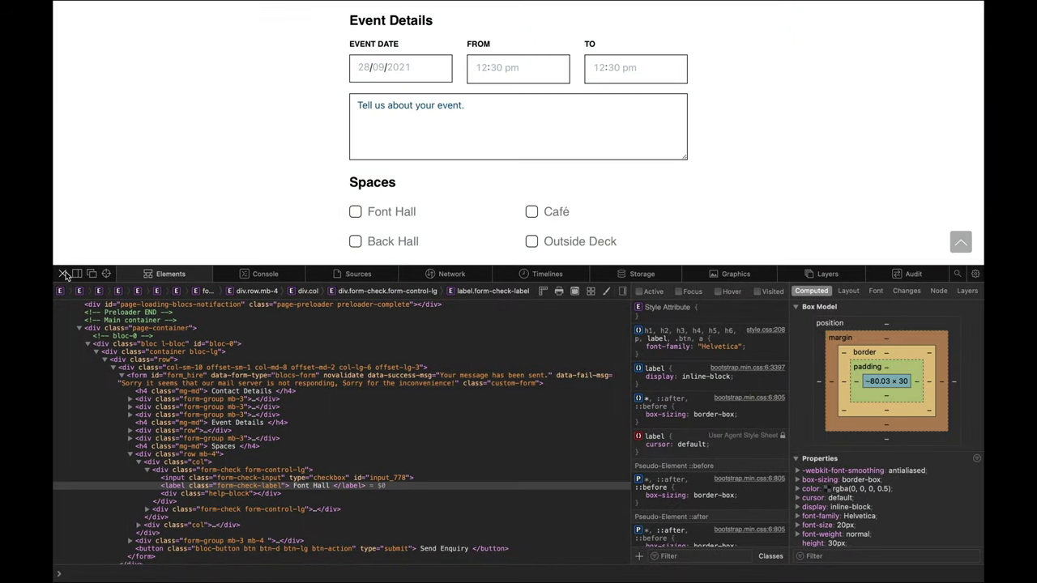
{"action": "left_click", "coordinate": [63, 274]}
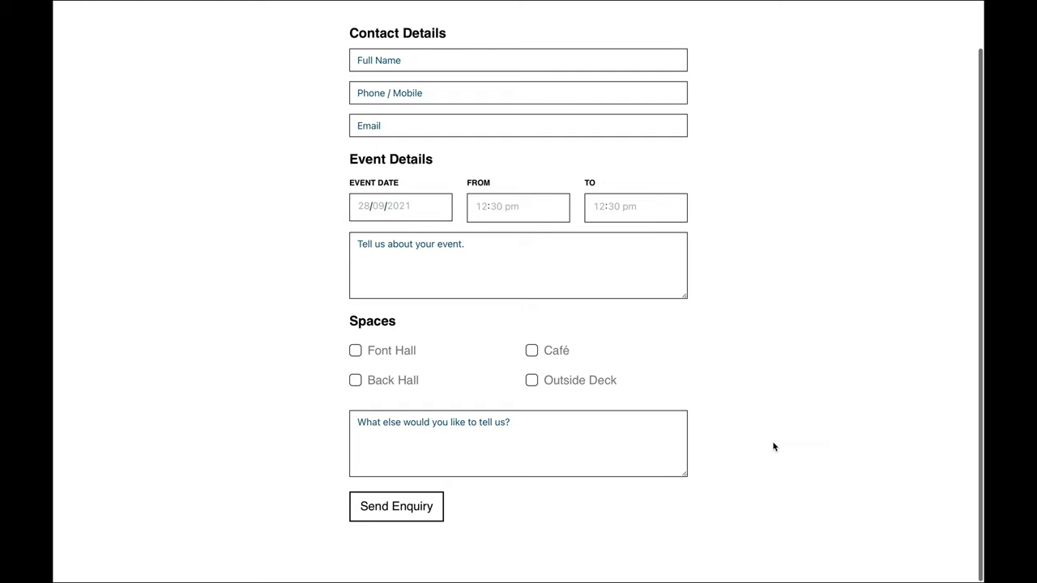
{"action": "scroll", "coordinate": [773, 446], "scroll_direction": "up", "scroll_amount": 2}
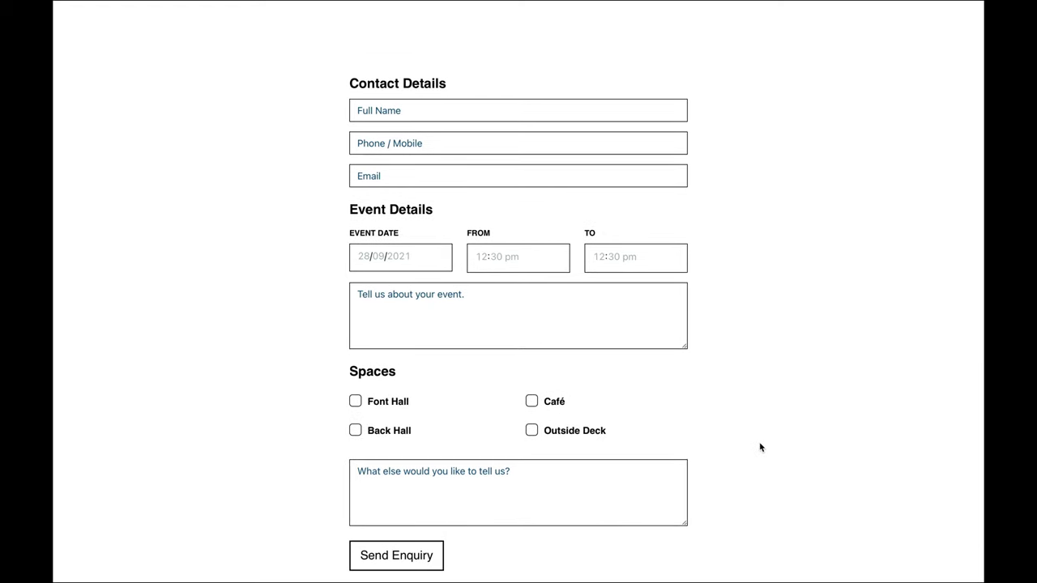
{"action": "scroll", "coordinate": [717, 418], "scroll_direction": "down", "scroll_amount": 2}
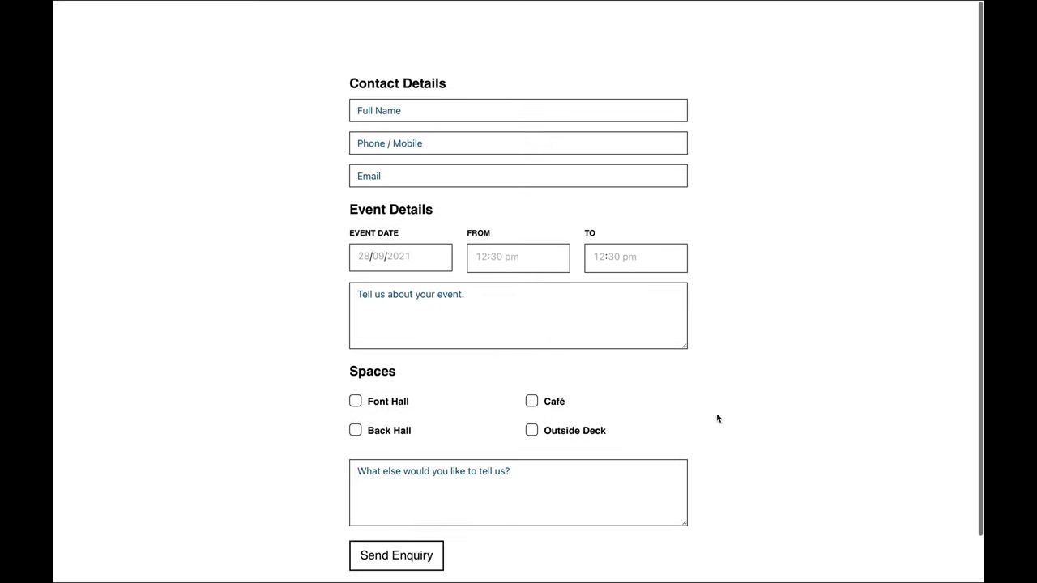
{"action": "scroll", "coordinate": [641, 470], "scroll_direction": "up", "scroll_amount": 2}
{"action": "scroll", "coordinate": [605, 459], "scroll_direction": "down", "scroll_amount": 1}
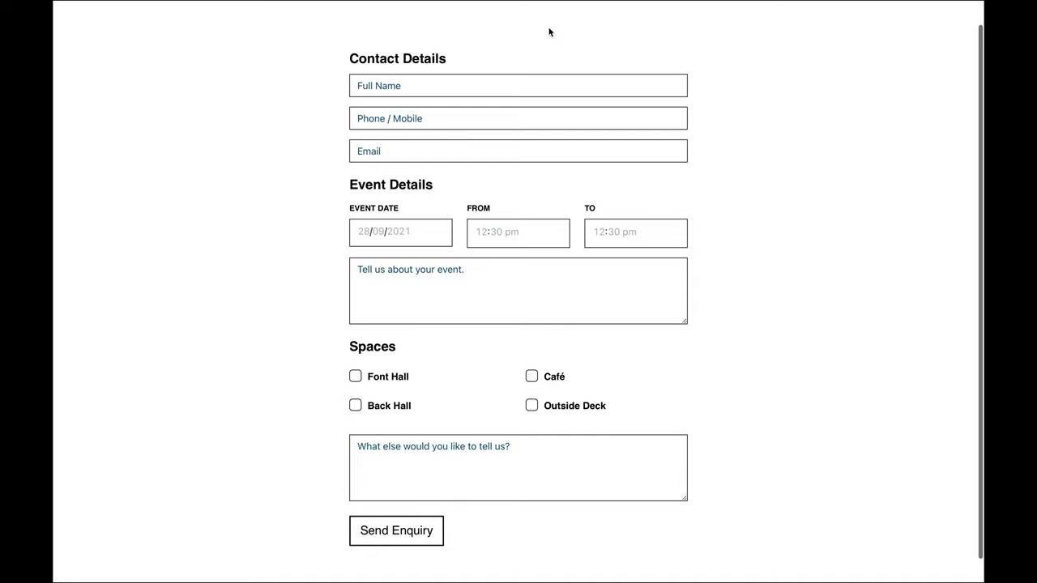
Step: Submit the empty form with Send Enquiry to show the This is required warnings
{"action": "left_click", "coordinate": [419, 537]}
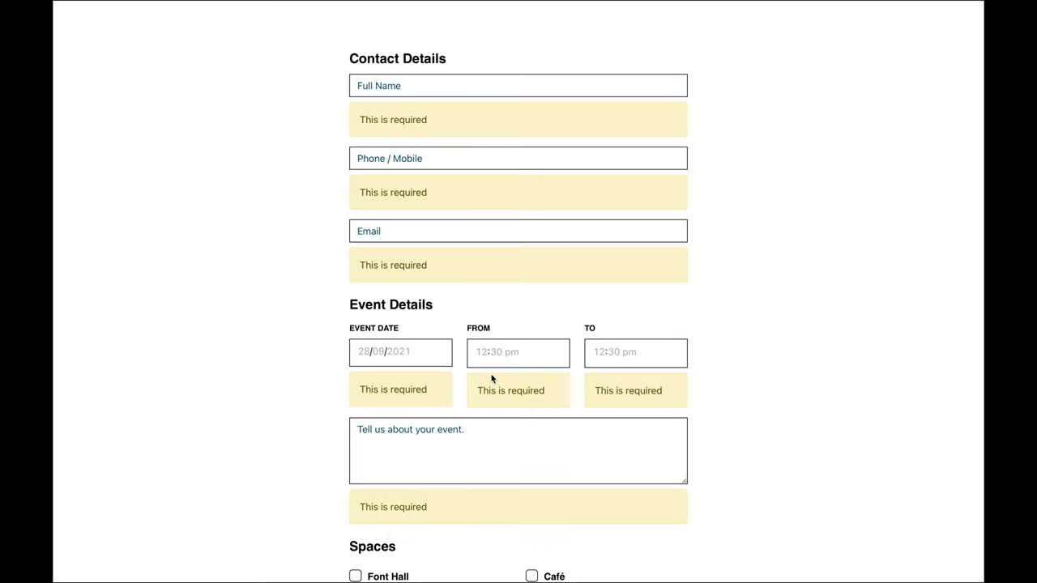
{"action": "scroll", "coordinate": [491, 378], "scroll_direction": "down", "scroll_amount": 3}
{"action": "scroll", "coordinate": [415, 365], "scroll_direction": "up", "scroll_amount": 4}
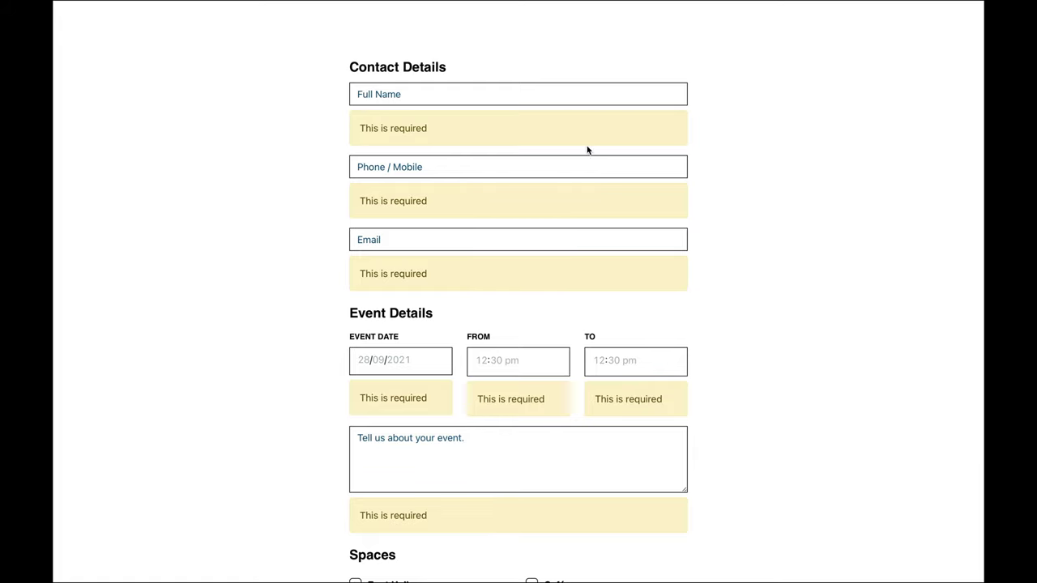
{"action": "scroll", "coordinate": [486, 271], "scroll_direction": "up", "scroll_amount": 1}
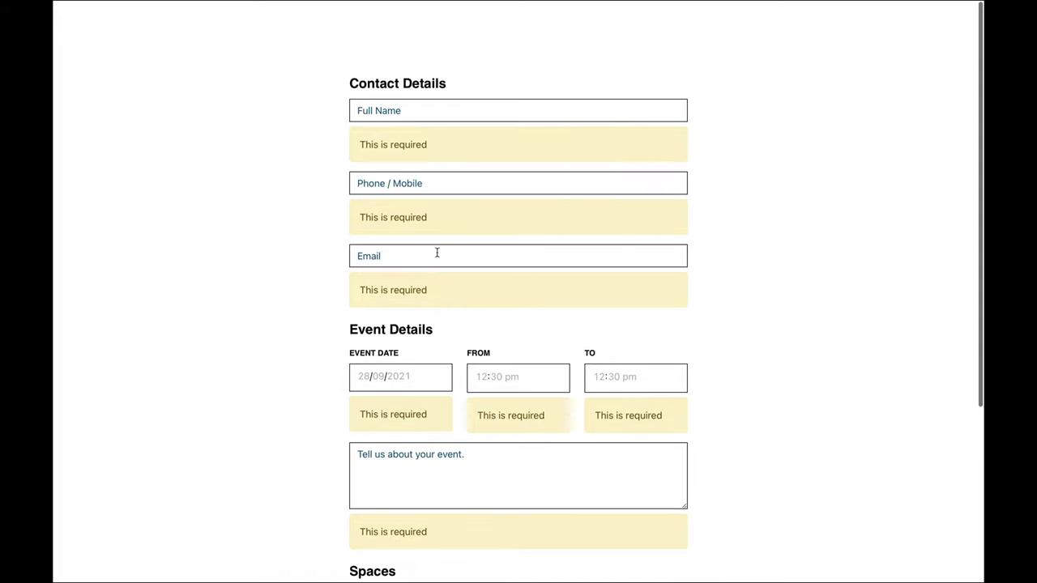
Step: Inspect a This is required warning and select its alert-warning class name
{"action": "right_click", "coordinate": [384, 138]}
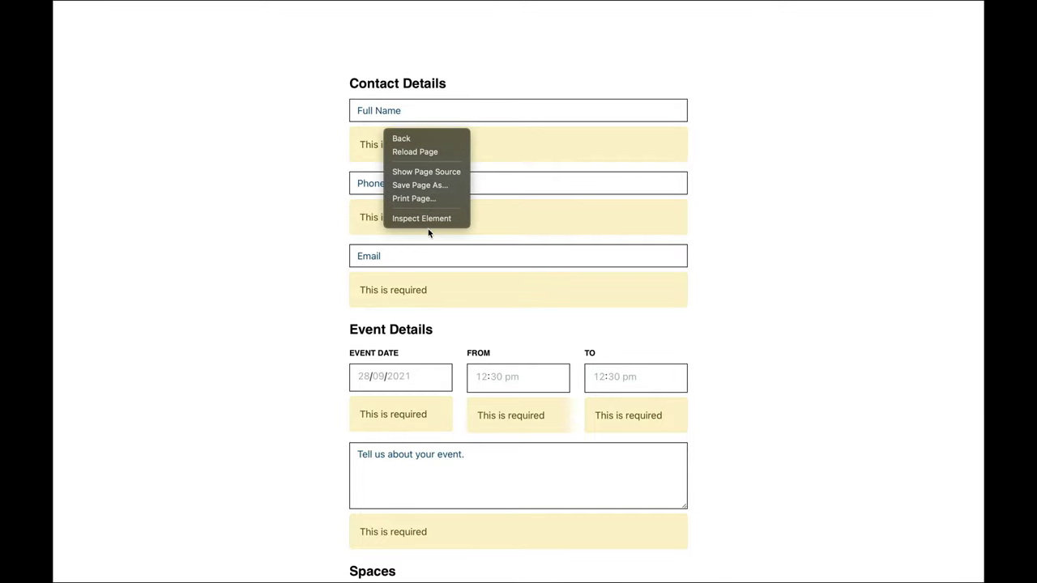
{"action": "left_click", "coordinate": [425, 217]}
{"action": "right_click", "coordinate": [417, 133]}
{"action": "left_click", "coordinate": [467, 218]}
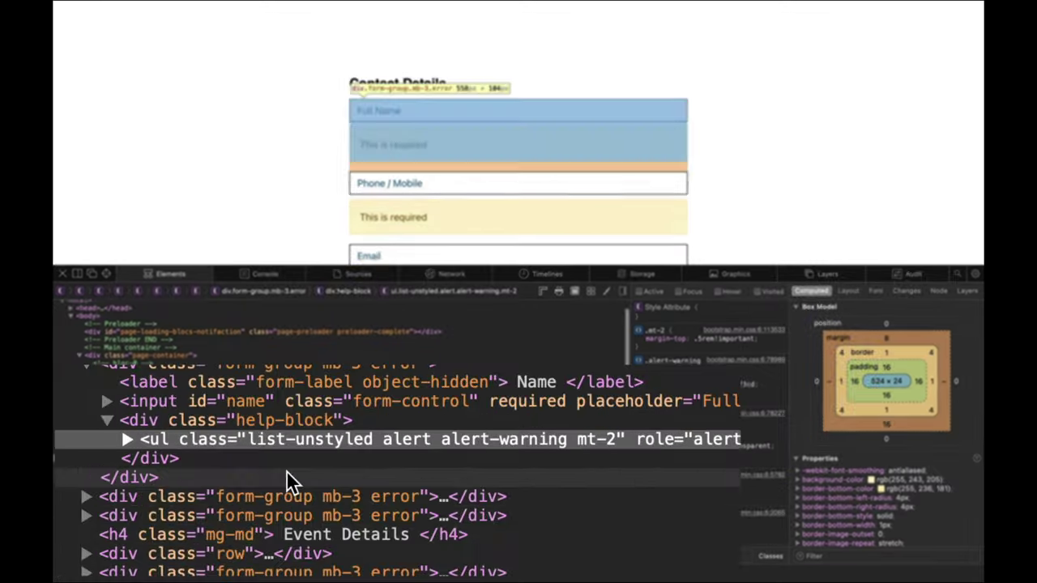
{"action": "left_click", "coordinate": [223, 452]}
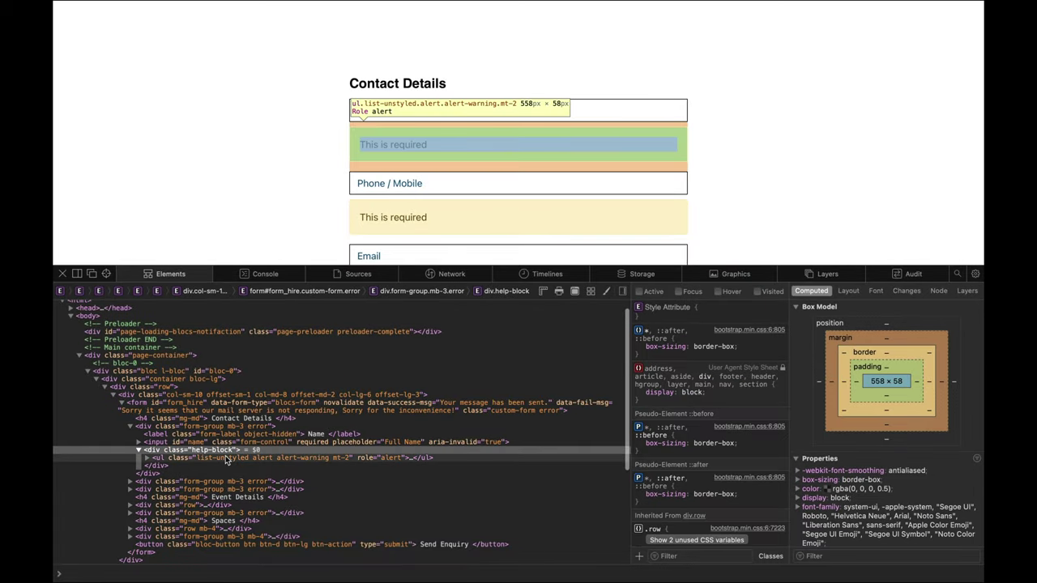
{"action": "left_click", "coordinate": [227, 456]}
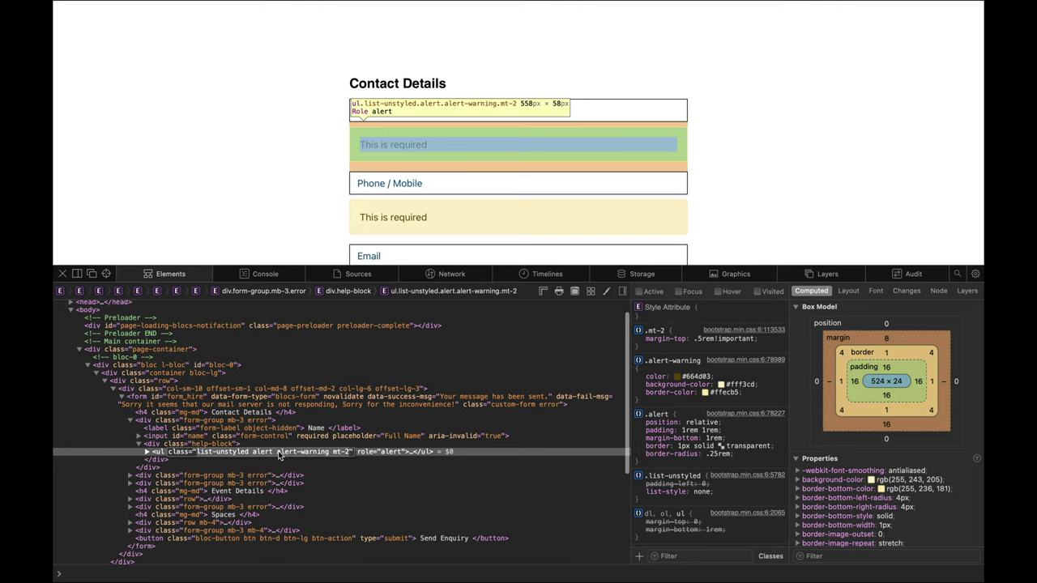
{"action": "double_click", "coordinate": [280, 453]}
{"action": "left_click_drag", "start_coordinate": [277, 453], "coordinate": [329, 454]}
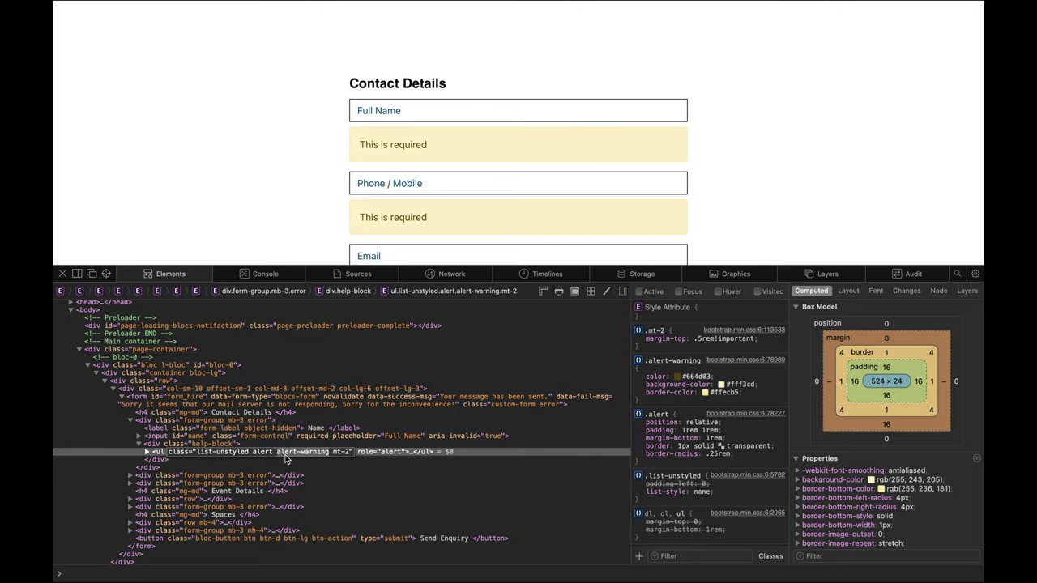
{"action": "left_click_drag", "start_coordinate": [277, 454], "coordinate": [327, 456]}
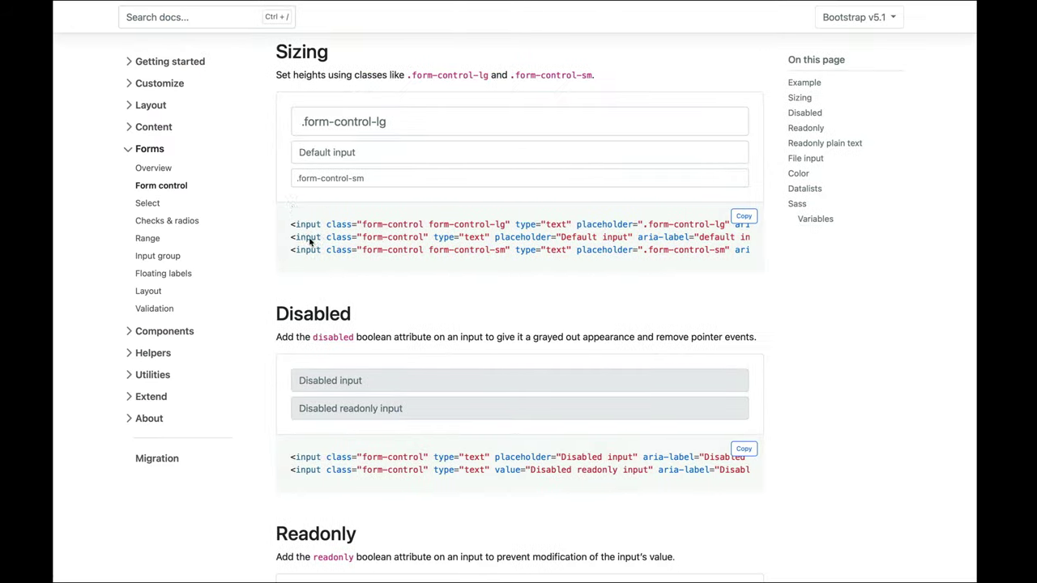
Step: Search the Bootstrap docs for 'alert' and browse the example alerts on the Alerts page
{"action": "scroll", "coordinate": [274, 209], "scroll_direction": "up", "scroll_amount": 3}
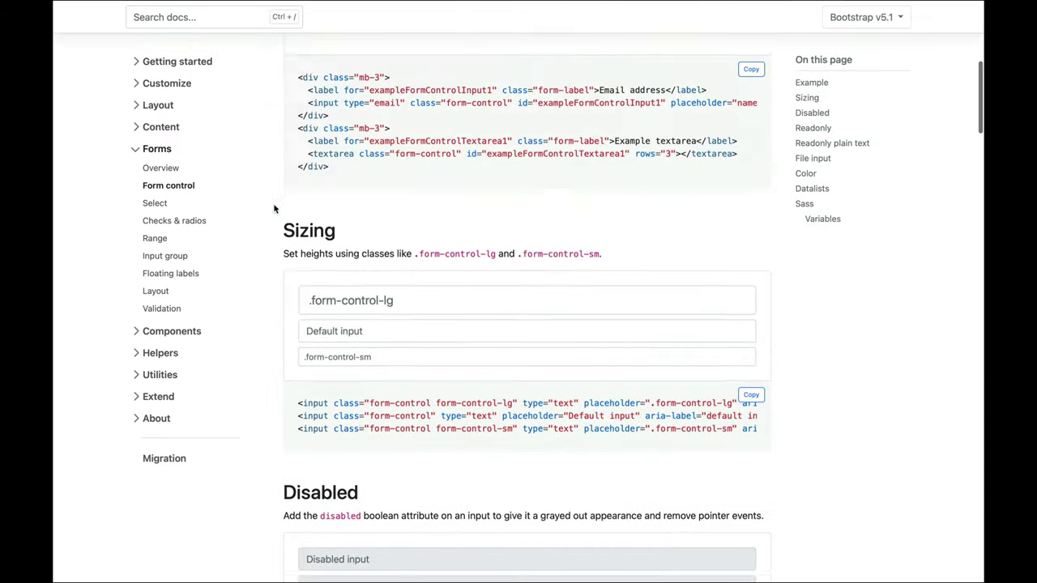
{"action": "scroll", "coordinate": [274, 209], "scroll_direction": "up", "scroll_amount": 6}
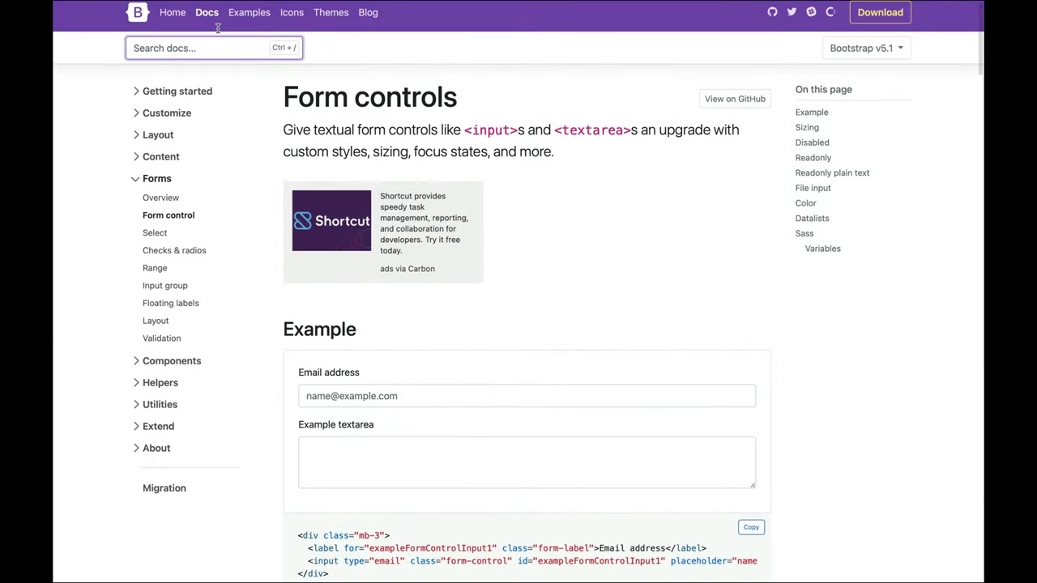
{"action": "left_click", "coordinate": [217, 48]}
{"action": "type", "text": "alert"}
{"action": "key", "text": "Return"}
{"action": "scroll", "coordinate": [510, 292], "scroll_direction": "down", "scroll_amount": 5}
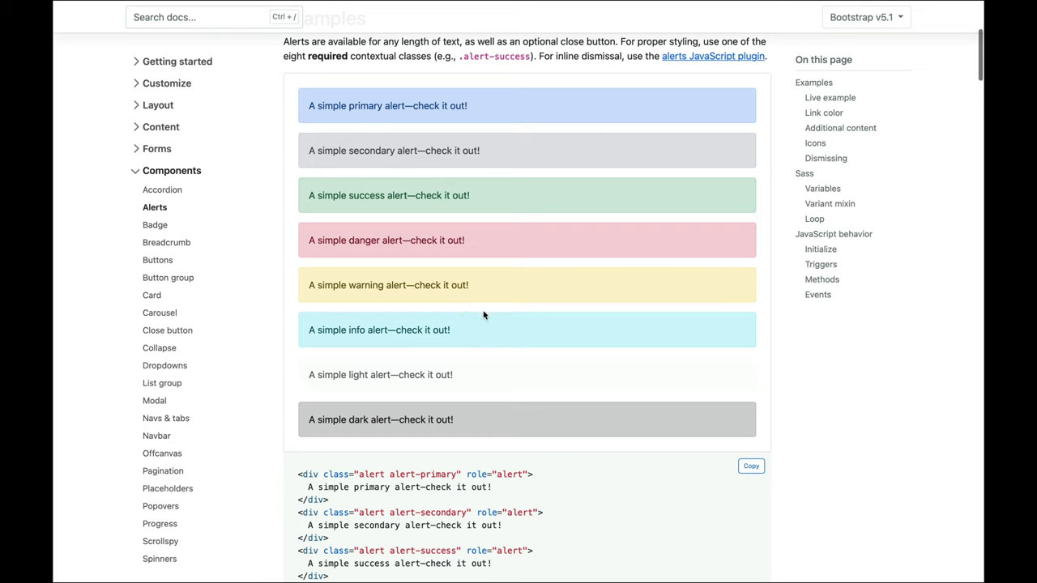
{"action": "scroll", "coordinate": [459, 305], "scroll_direction": "up", "scroll_amount": 1}
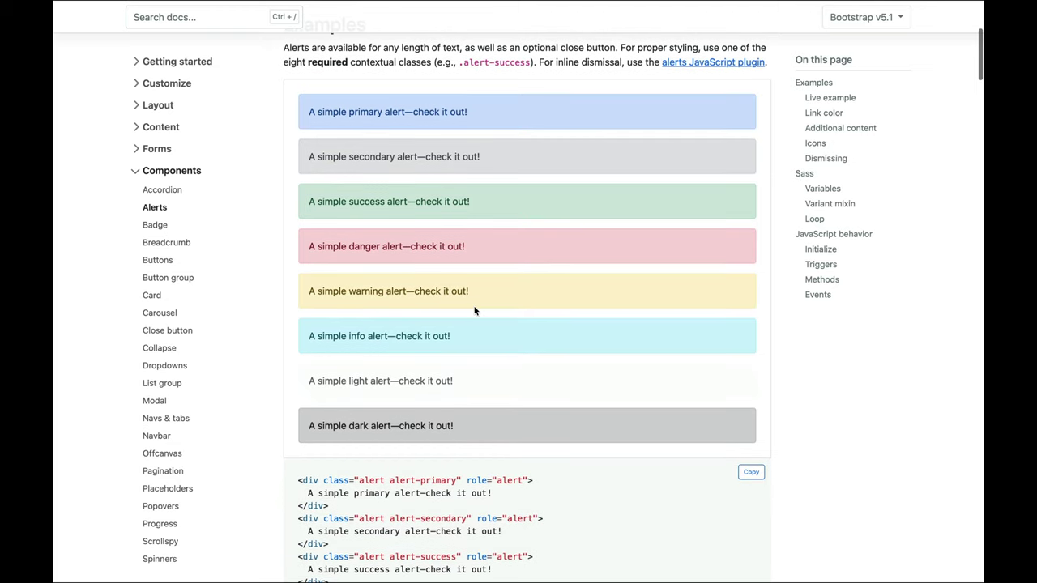
{"action": "scroll", "coordinate": [478, 314], "scroll_direction": "down", "scroll_amount": 1}
{"action": "scroll", "coordinate": [484, 317], "scroll_direction": "up", "scroll_amount": 2}
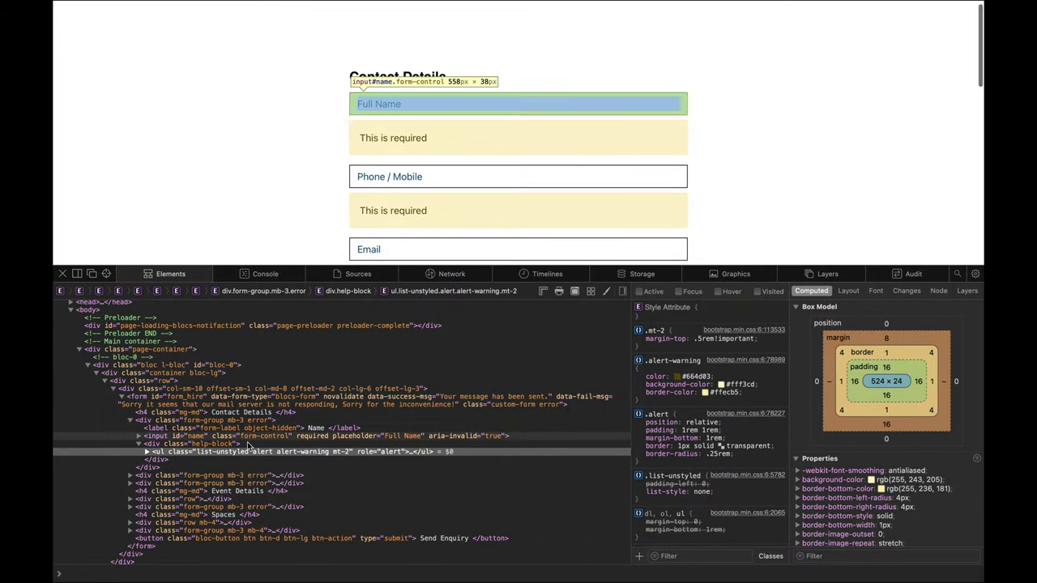
Step: Compare the warning's div.help-block wrapper and ul.list-unstyled alert list in the inspector
{"action": "left_click", "coordinate": [217, 446]}
{"action": "left_click", "coordinate": [274, 452]}
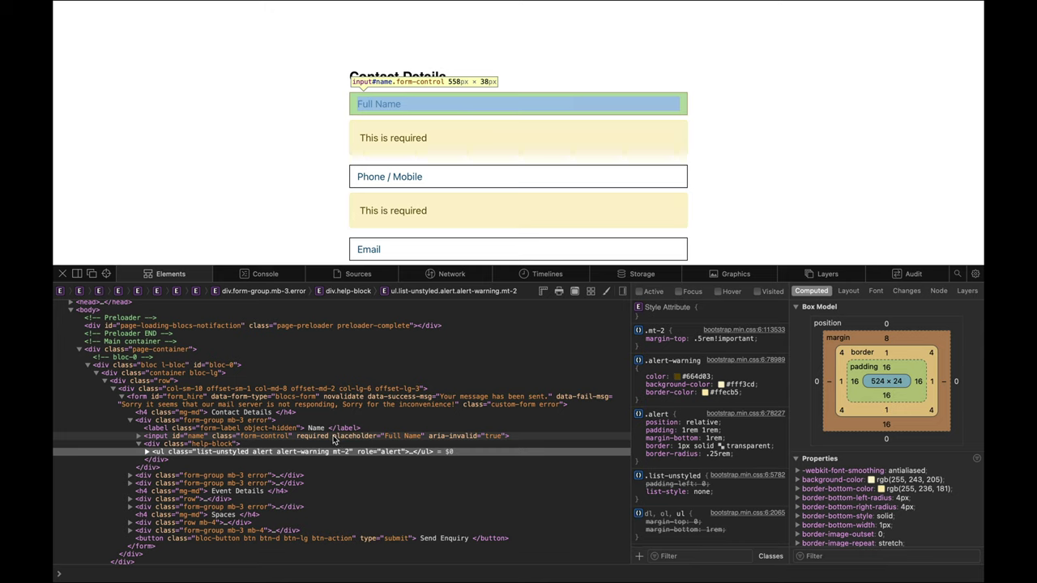
{"action": "left_click", "coordinate": [219, 447]}
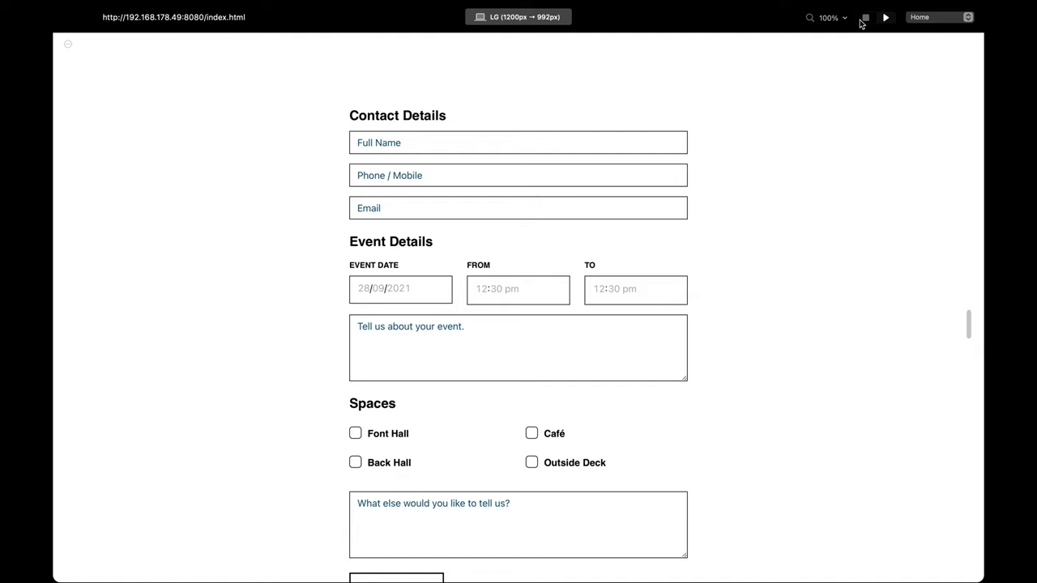
Step: Stop the preview and create the help-block .alert-warning class, keeping the space in its name
{"action": "left_click", "coordinate": [866, 17]}
{"action": "left_click", "coordinate": [924, 216]}
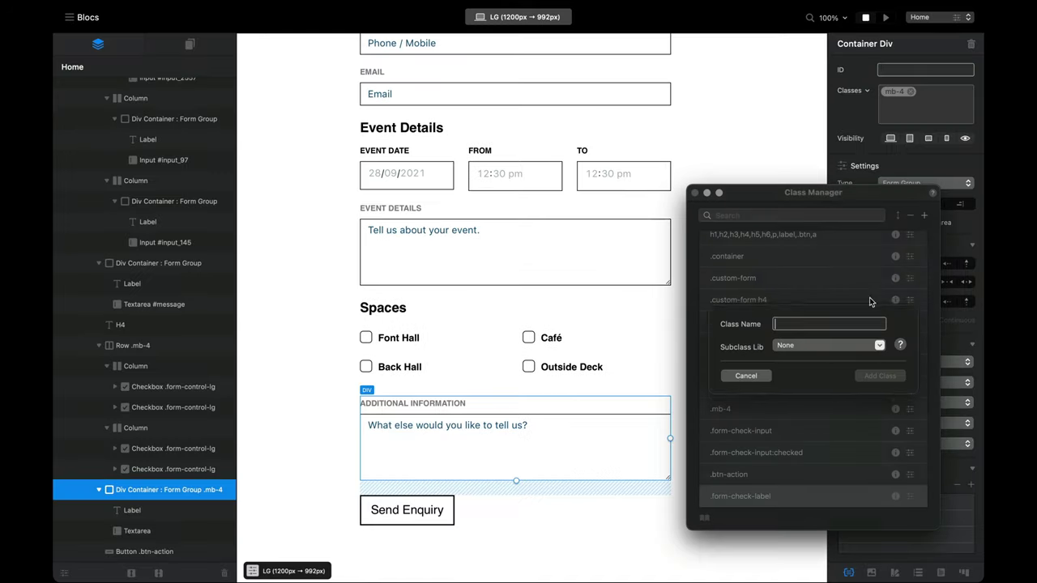
{"action": "type", "text": "help-block .alert-warning"}
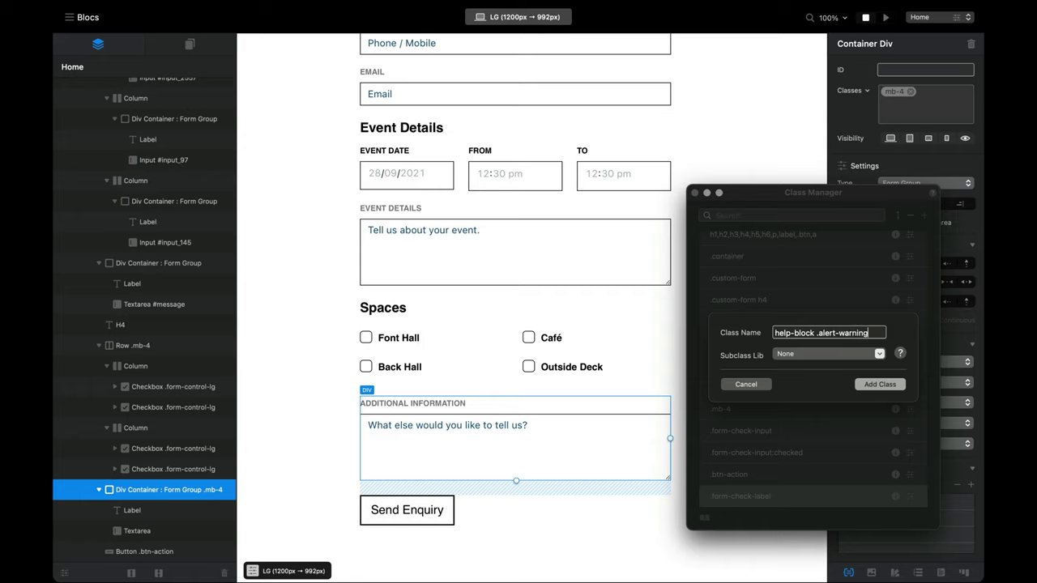
{"action": "key", "text": "Return"}
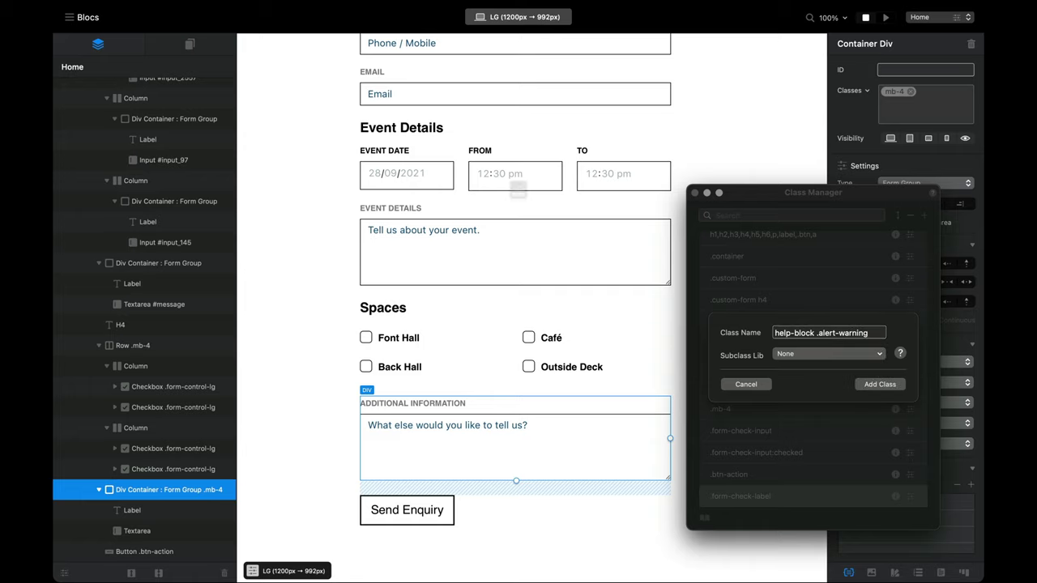
{"action": "left_click", "coordinate": [522, 258]}
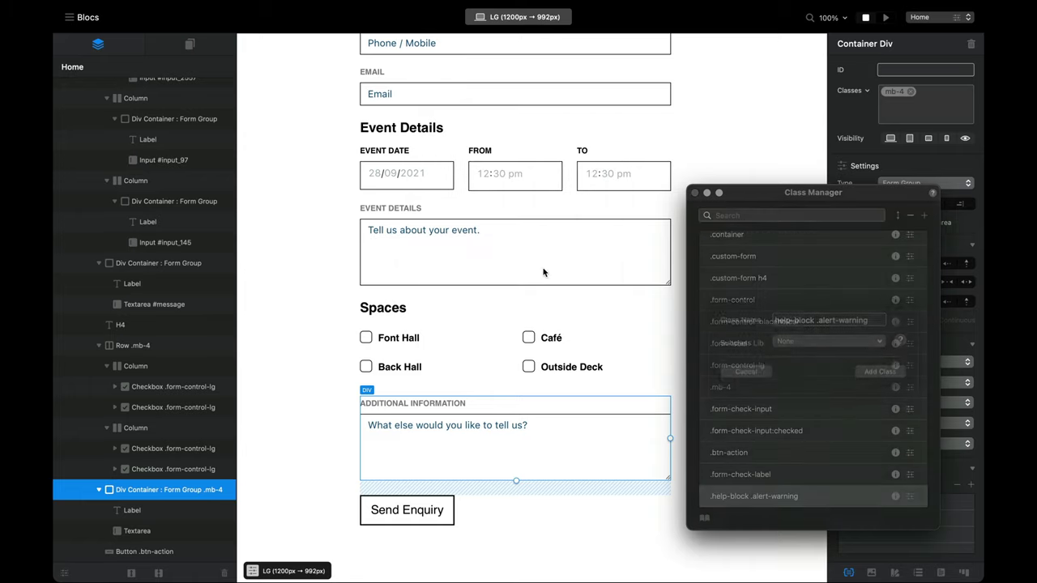
{"action": "double_click", "coordinate": [814, 496]}
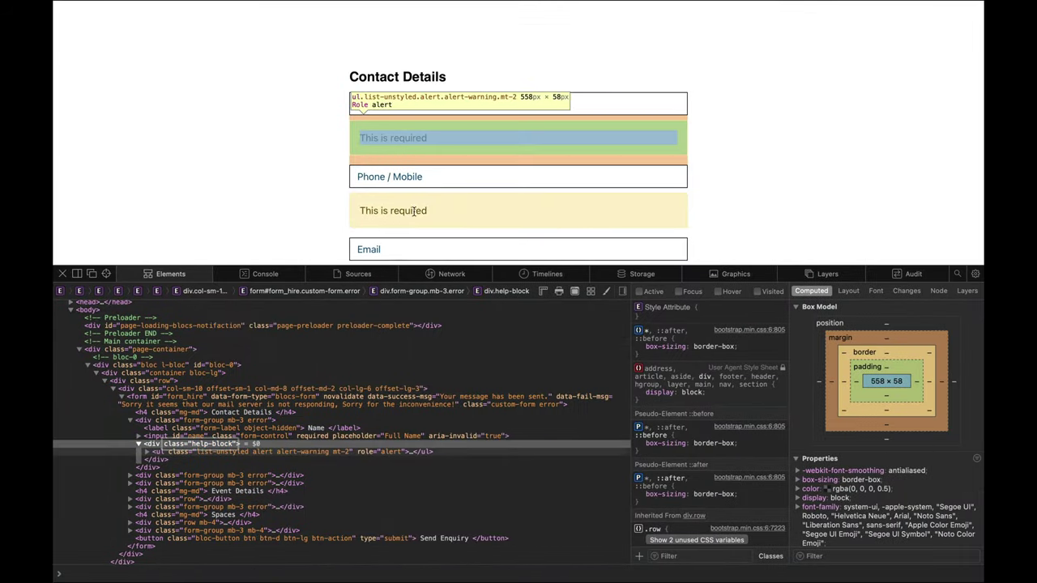
Step: Expand the ul.list-unstyled alert list in the inspector and select it
{"action": "left_click", "coordinate": [148, 452]}
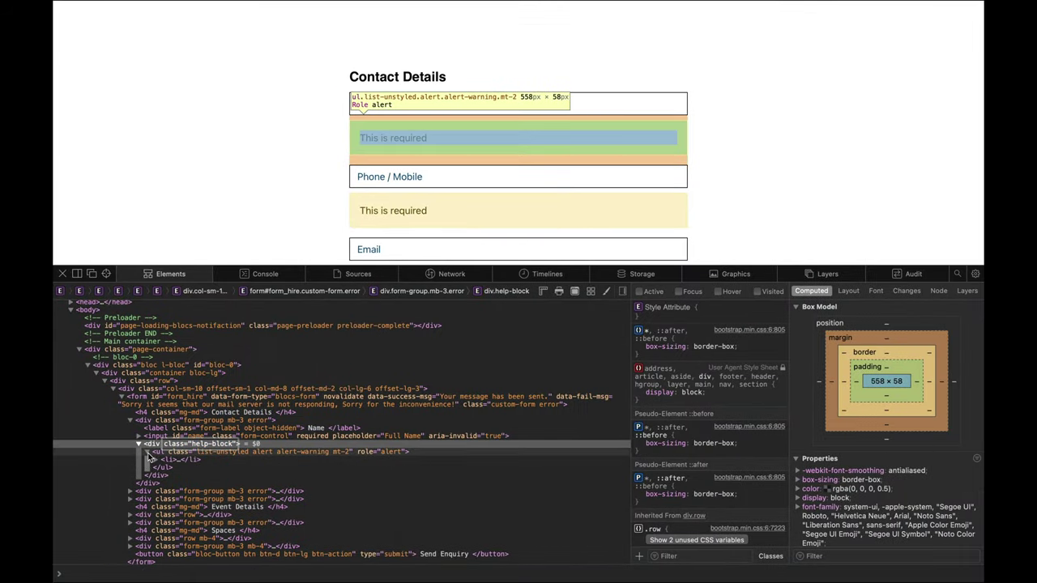
{"action": "left_click", "coordinate": [209, 454]}
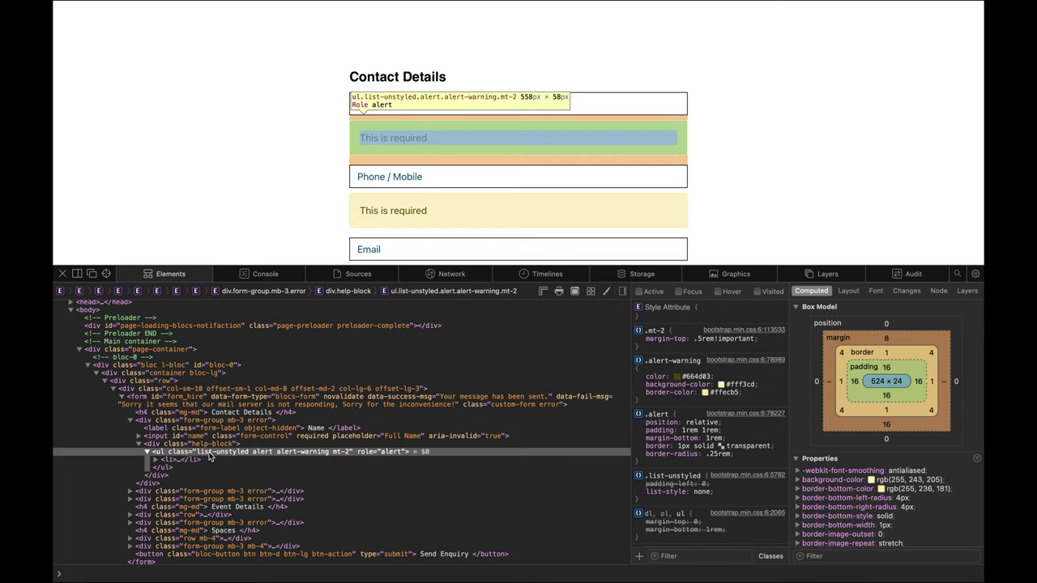
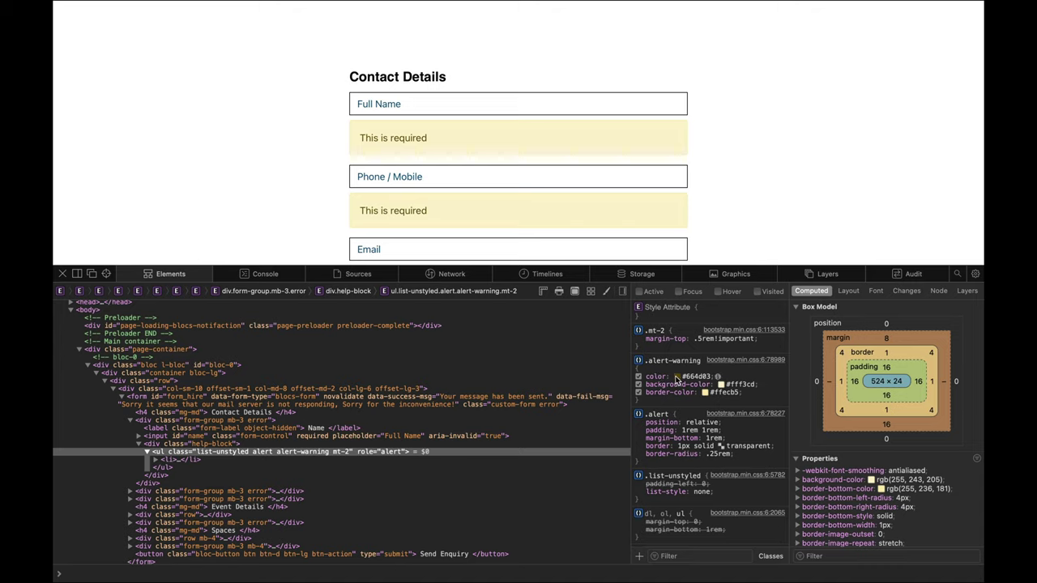
Step: In the .alert-warning rule, set text colour red #ff0000 and background and border #ffffff
{"action": "left_click", "coordinate": [678, 378]}
{"action": "left_click", "coordinate": [644, 313]}
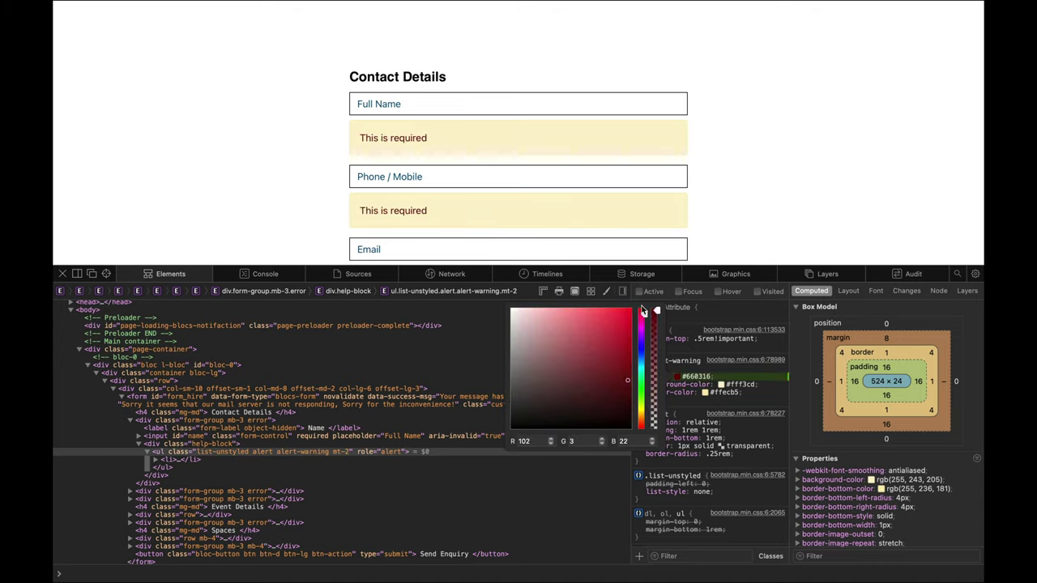
{"action": "left_click", "coordinate": [621, 319]}
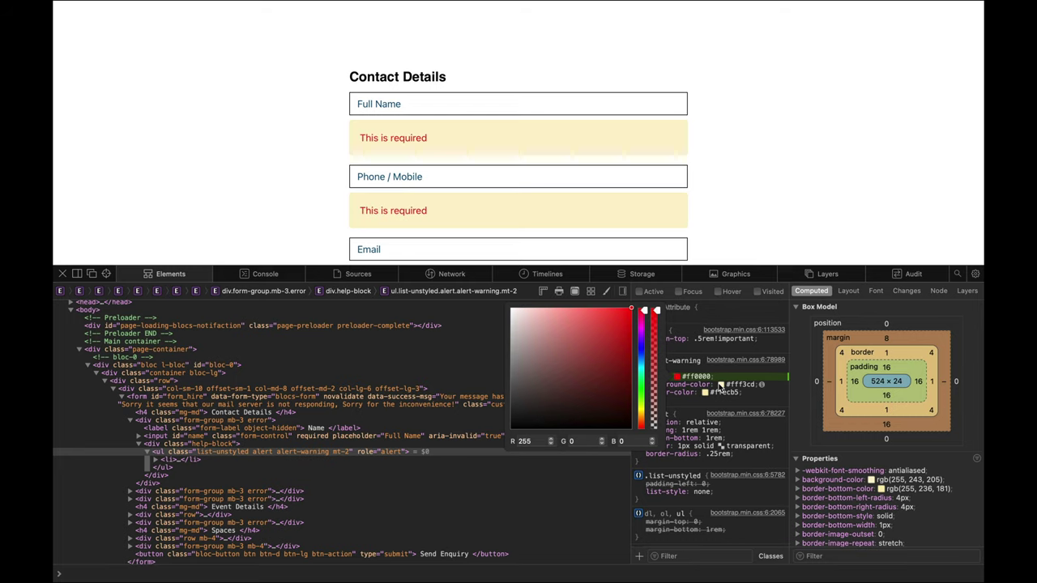
{"action": "left_click", "coordinate": [722, 385]}
{"action": "left_click_drag", "start_coordinate": [602, 341], "coordinate": [555, 315]}
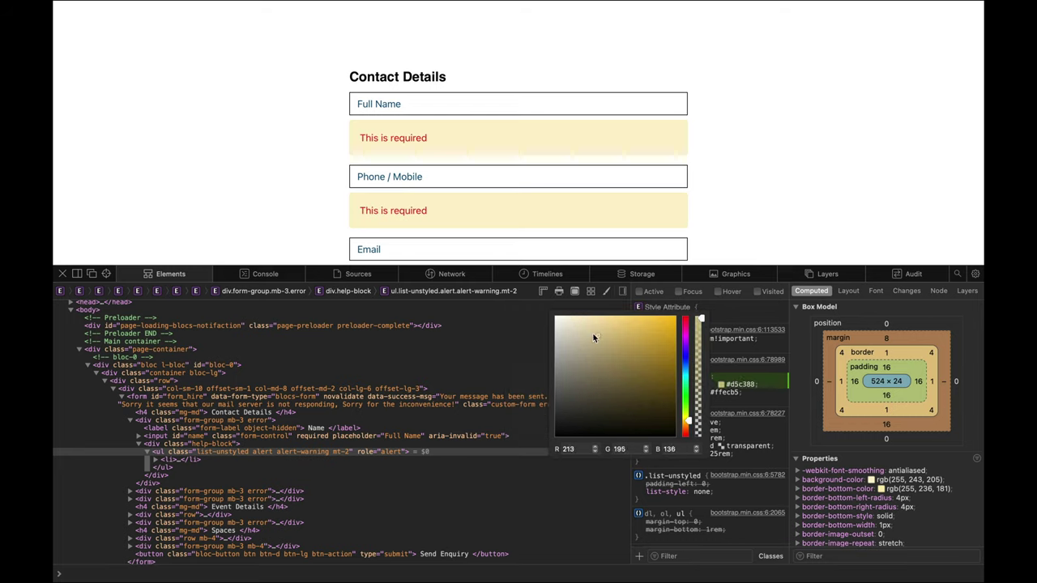
{"action": "left_click", "coordinate": [730, 397]}
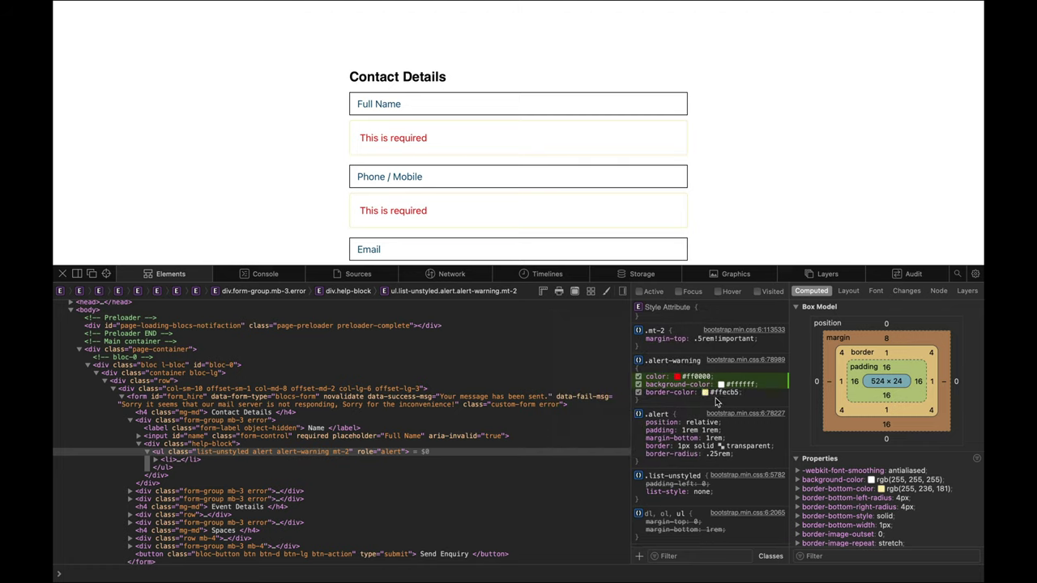
{"action": "left_click", "coordinate": [705, 393]}
{"action": "left_click_drag", "start_coordinate": [621, 384], "coordinate": [525, 314]}
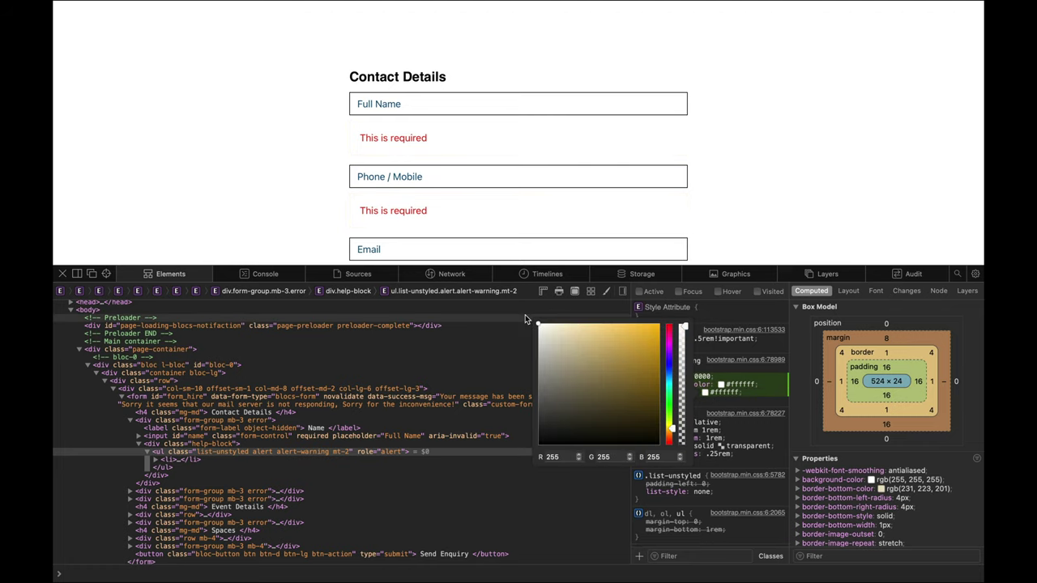
{"action": "left_click", "coordinate": [721, 407]}
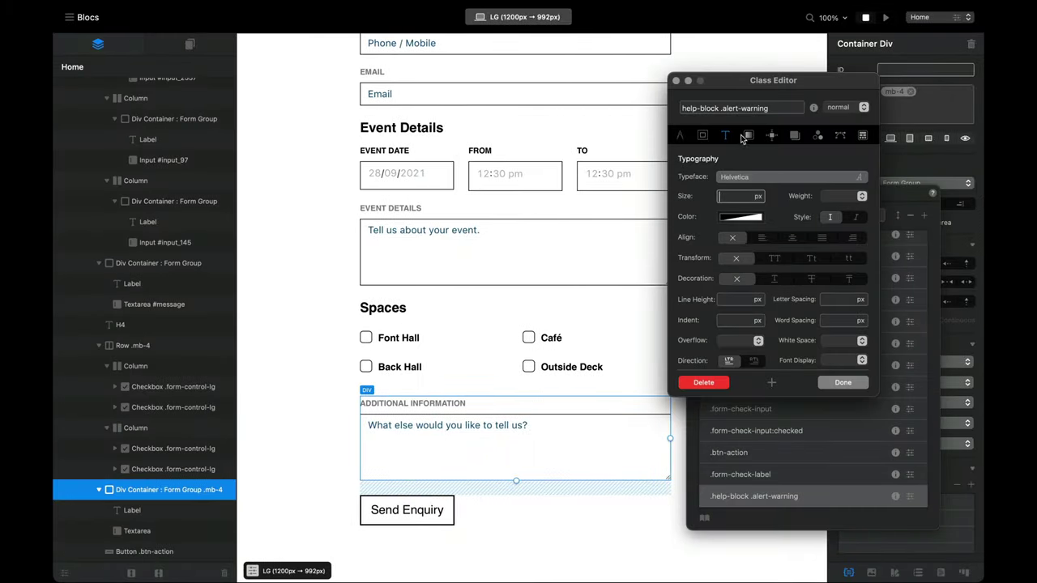
Step: Make the help-block .alert-warning class background clear
{"action": "left_click", "coordinate": [749, 136]}
{"action": "left_click", "coordinate": [763, 240]}
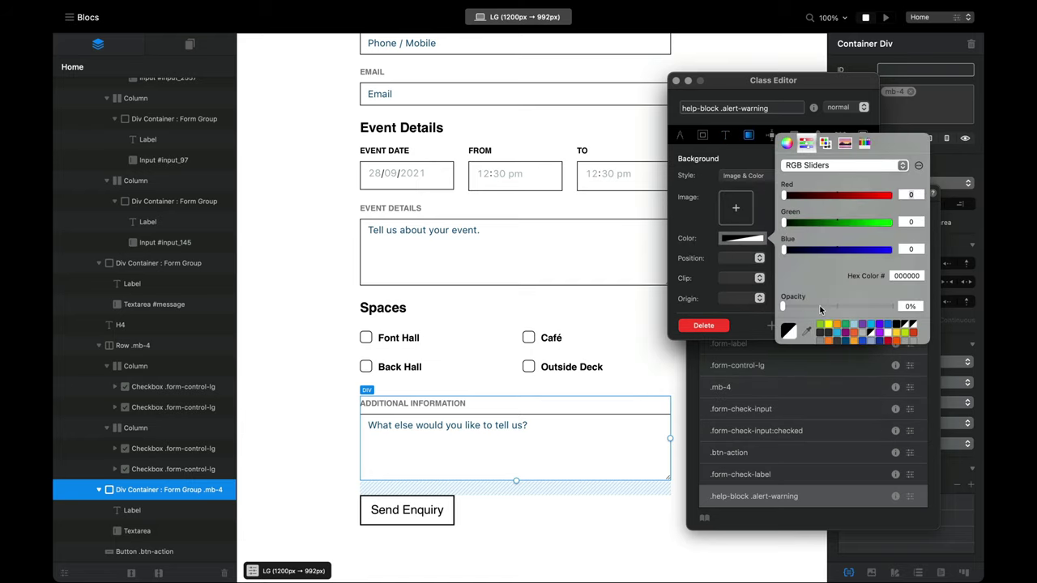
{"action": "left_click_drag", "start_coordinate": [820, 308], "coordinate": [905, 310]}
{"action": "left_click", "coordinate": [905, 324]}
{"action": "left_click", "coordinate": [694, 220]}
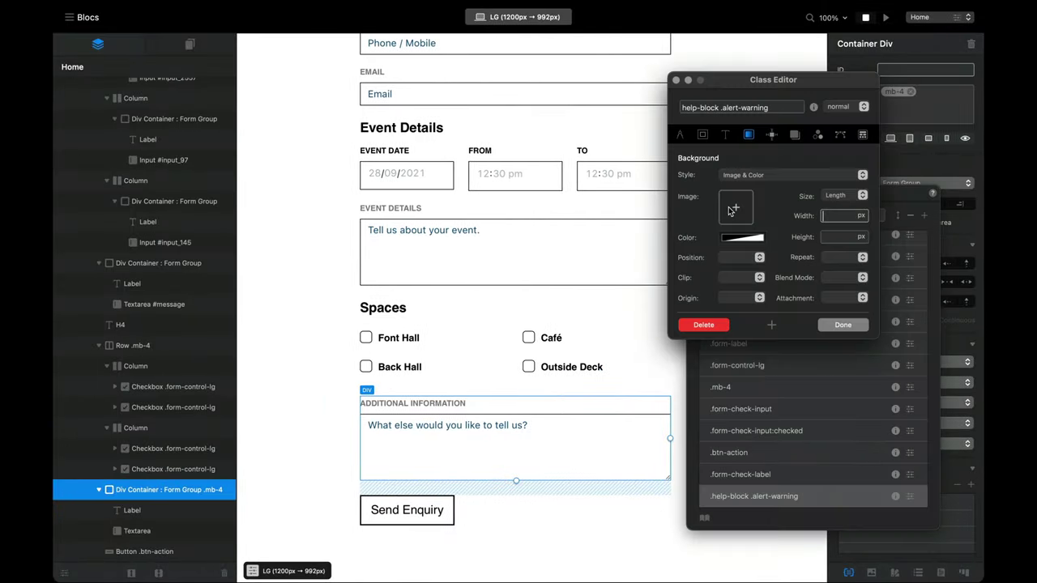
Step: Set the class border width to 0
{"action": "left_click", "coordinate": [702, 134]}
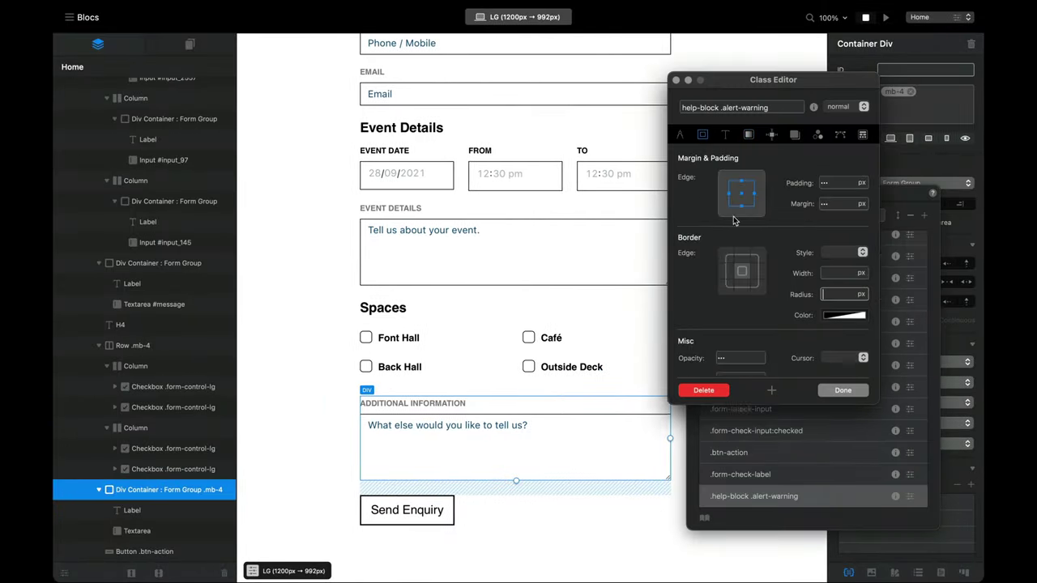
{"action": "left_click", "coordinate": [827, 324]}
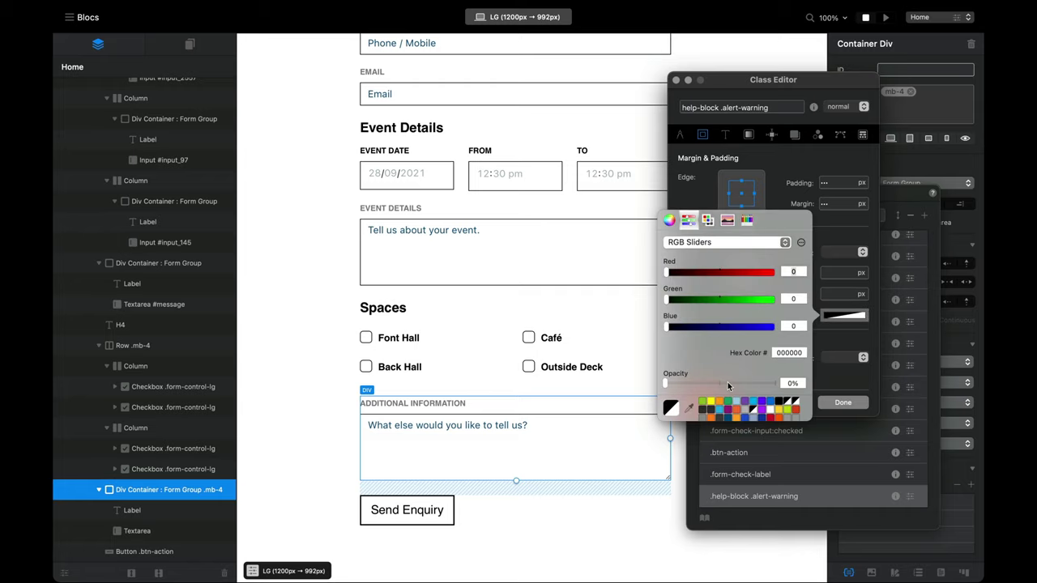
{"action": "left_click", "coordinate": [829, 290]}
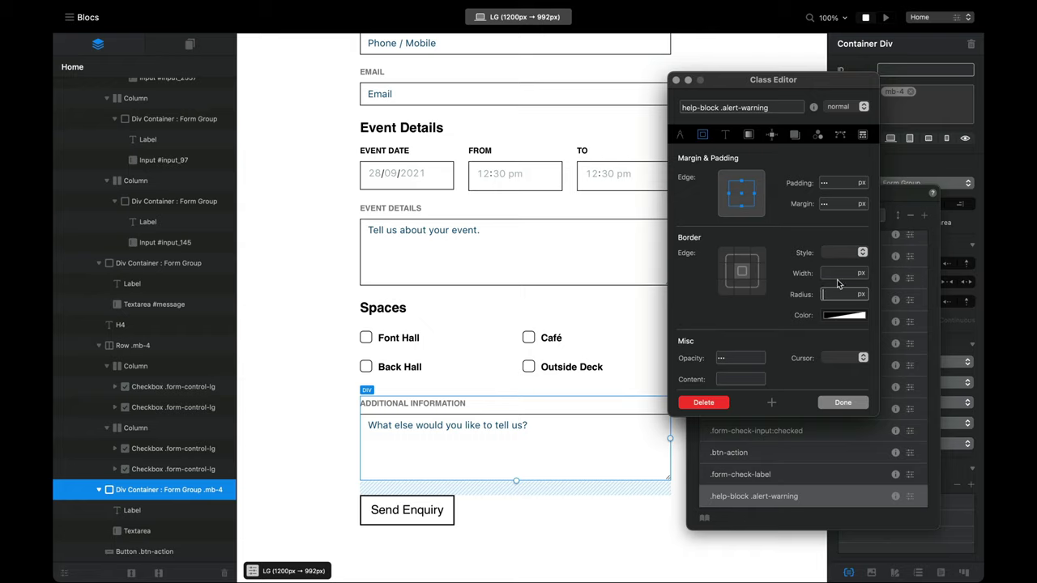
{"action": "left_click", "coordinate": [824, 273]}
{"action": "type", "text": "0"}
{"action": "key", "text": "Tab"}
Step: Style the text as BD2D30, 0.9 rem and uppercase, then preview the page
{"action": "left_click", "coordinate": [726, 135]}
{"action": "left_click", "coordinate": [744, 218]}
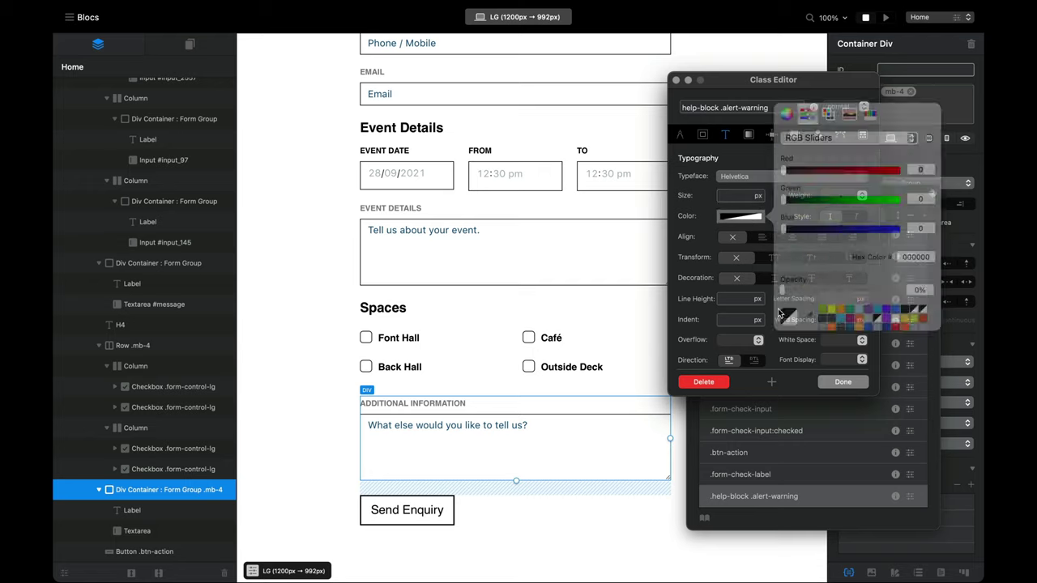
{"action": "left_click", "coordinate": [887, 320]}
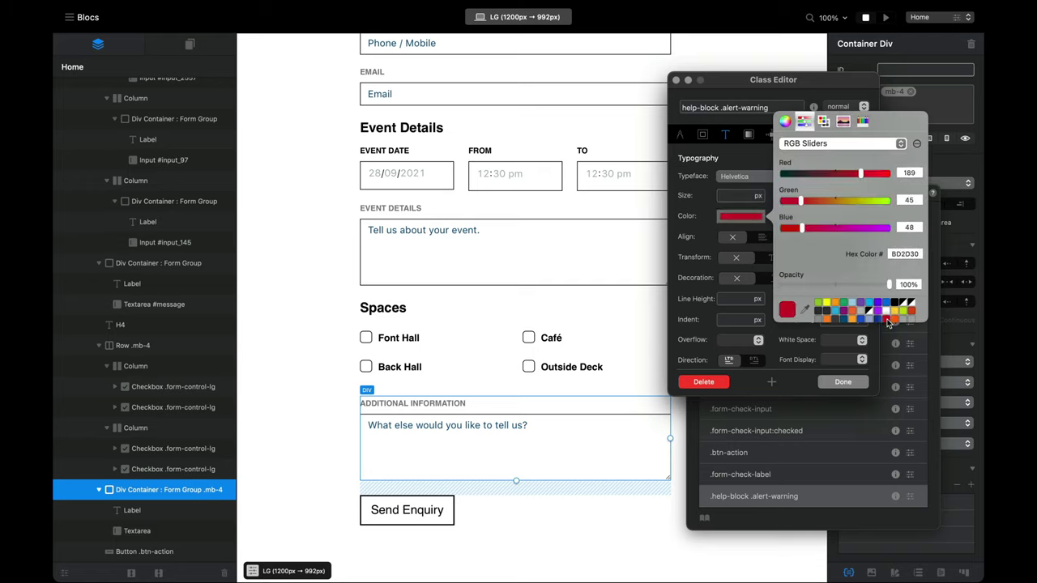
{"action": "left_click", "coordinate": [697, 251]}
{"action": "left_click", "coordinate": [762, 196]}
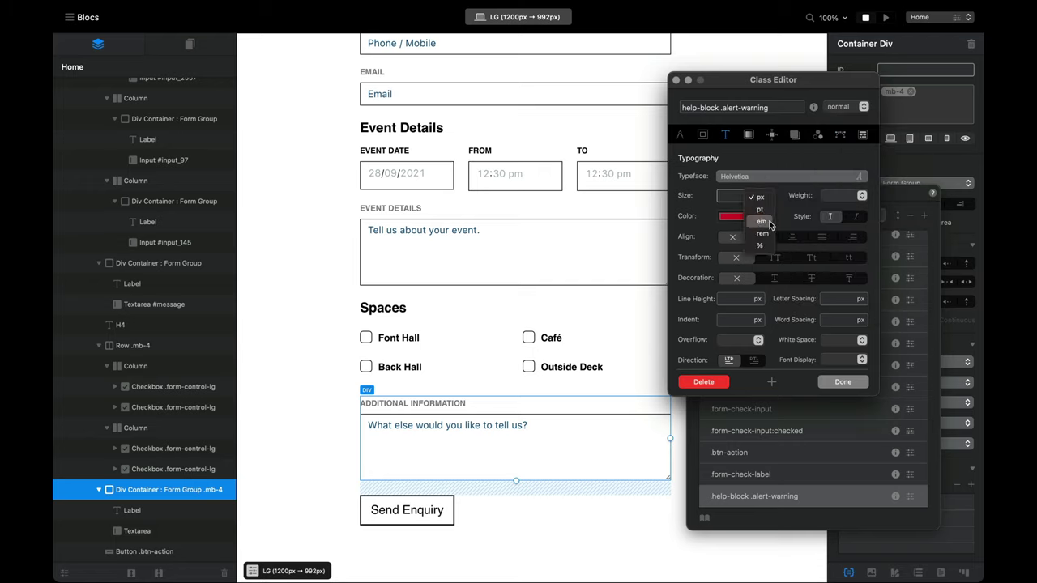
{"action": "left_click", "coordinate": [763, 235]}
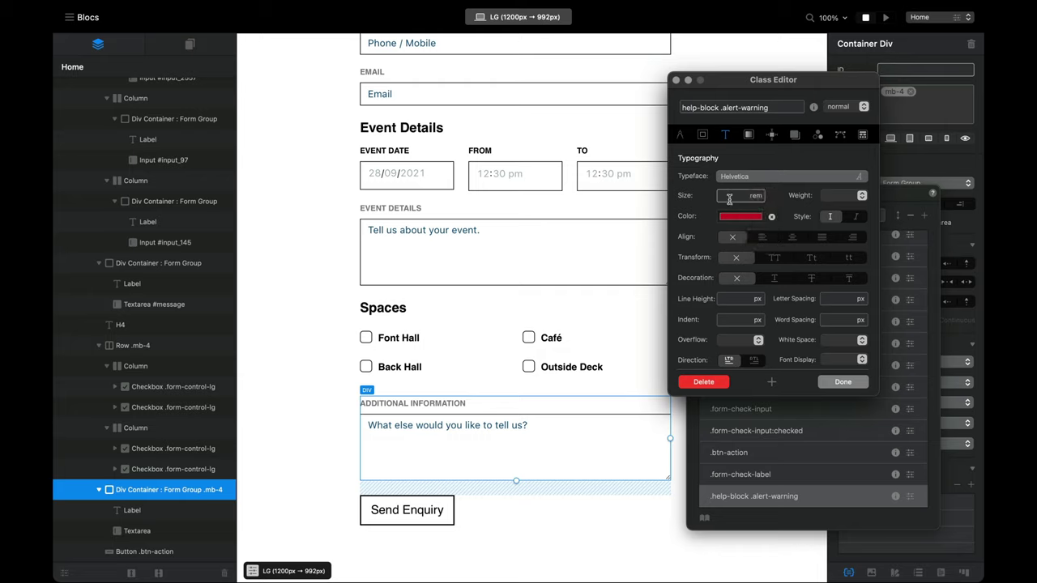
{"action": "type", "text": "0.9"}
{"action": "left_click", "coordinate": [780, 259]}
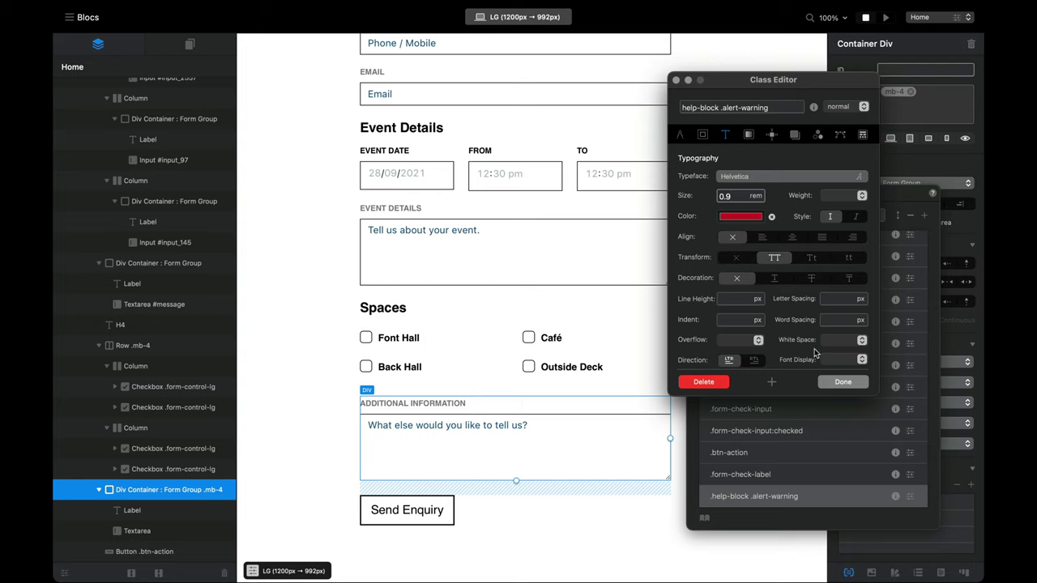
{"action": "left_click", "coordinate": [845, 384]}
{"action": "left_click", "coordinate": [885, 17]}
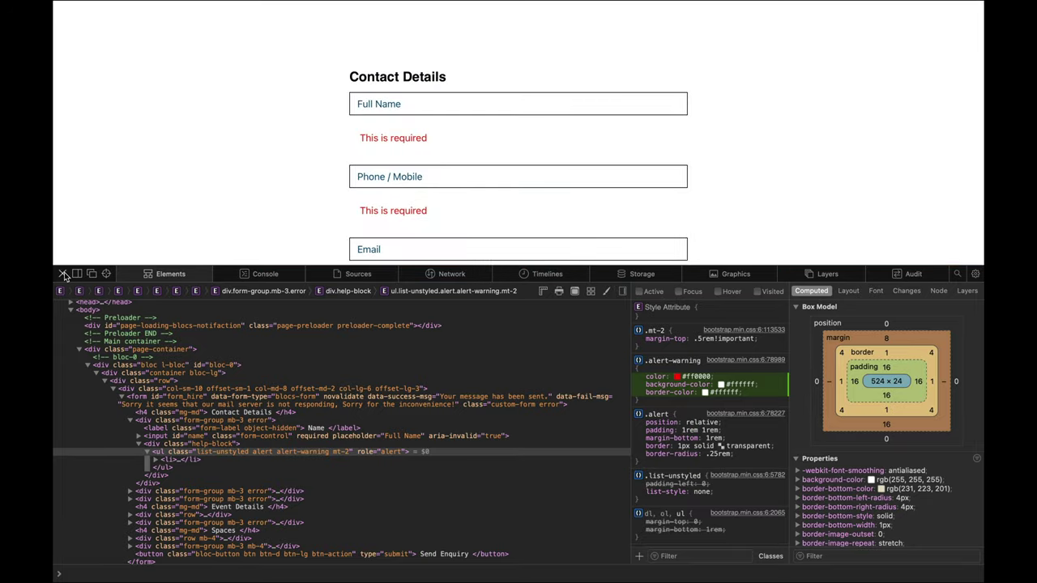
Step: Close Web Inspector and submit the empty form to show the required-field errors
{"action": "left_click", "coordinate": [62, 273]}
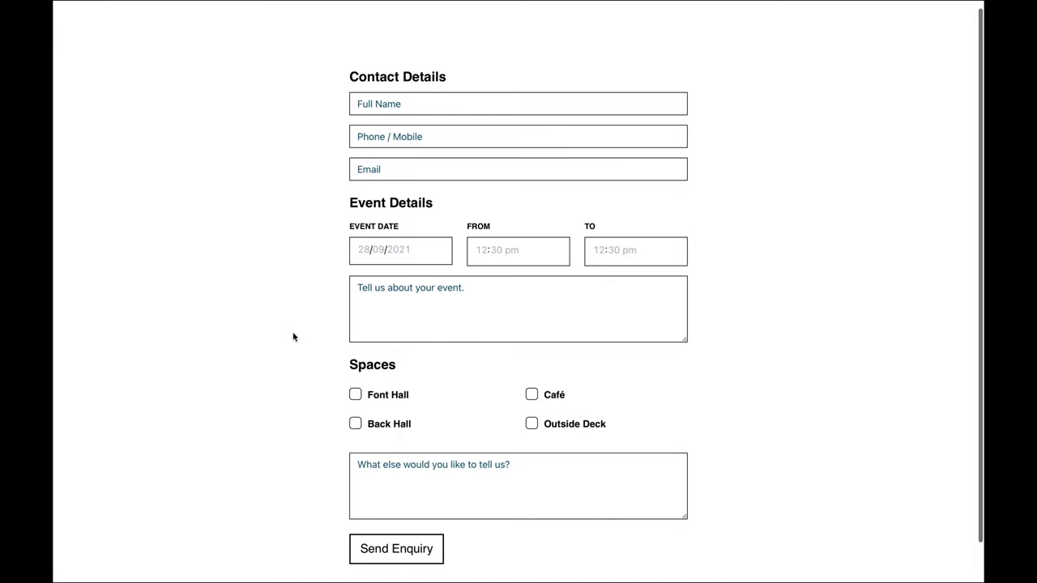
{"action": "left_click", "coordinate": [403, 542]}
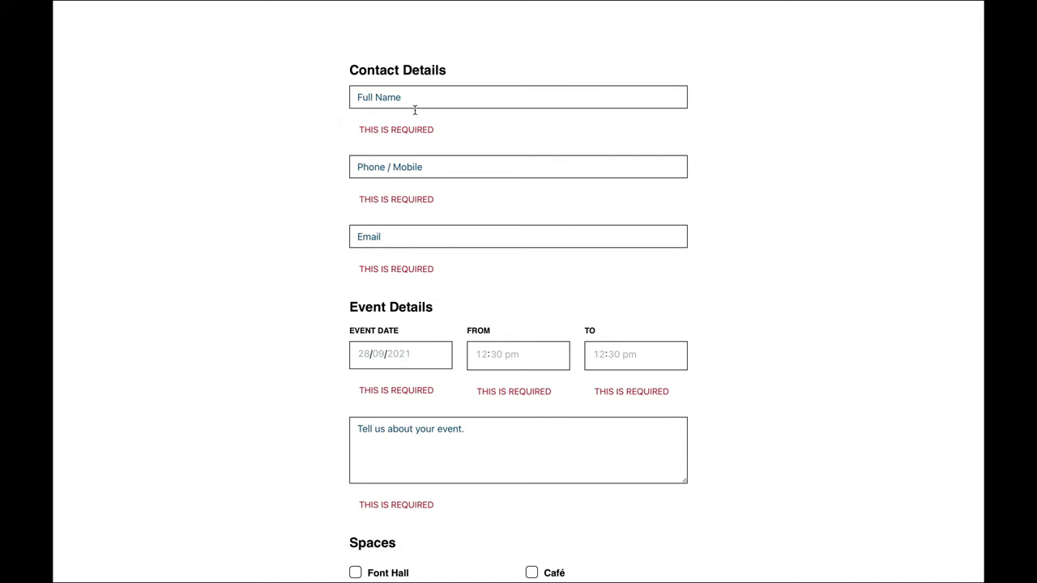
{"action": "scroll", "coordinate": [399, 132], "scroll_direction": "down", "scroll_amount": 2}
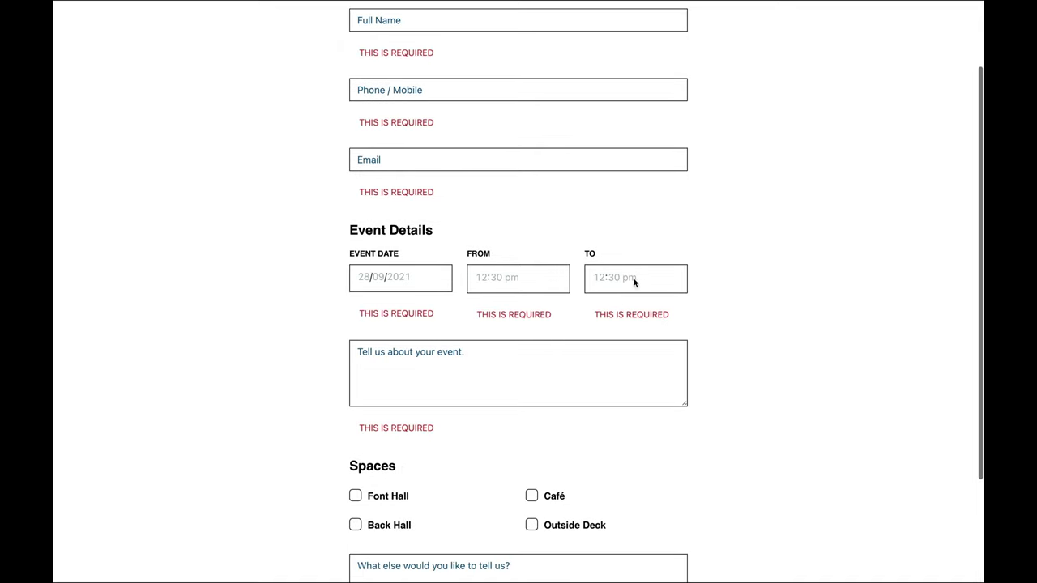
{"action": "scroll", "coordinate": [635, 281], "scroll_direction": "up", "scroll_amount": 1}
{"action": "scroll", "coordinate": [365, 101], "scroll_direction": "up", "scroll_amount": 1}
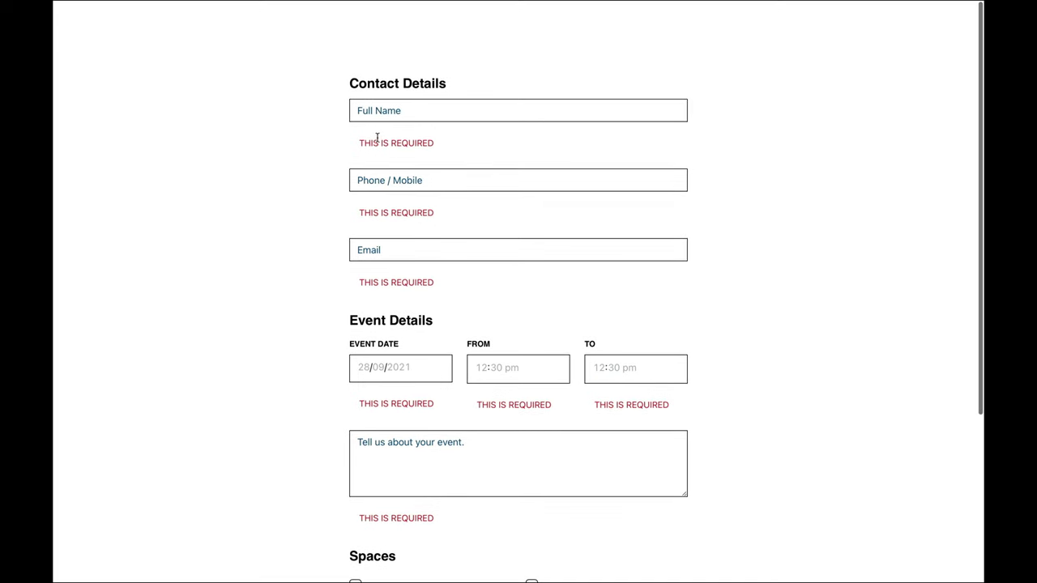
Step: Inspect the first error's ul.alert element and toggle its padding off and back on
{"action": "right_click", "coordinate": [383, 140]}
{"action": "left_click", "coordinate": [444, 243]}
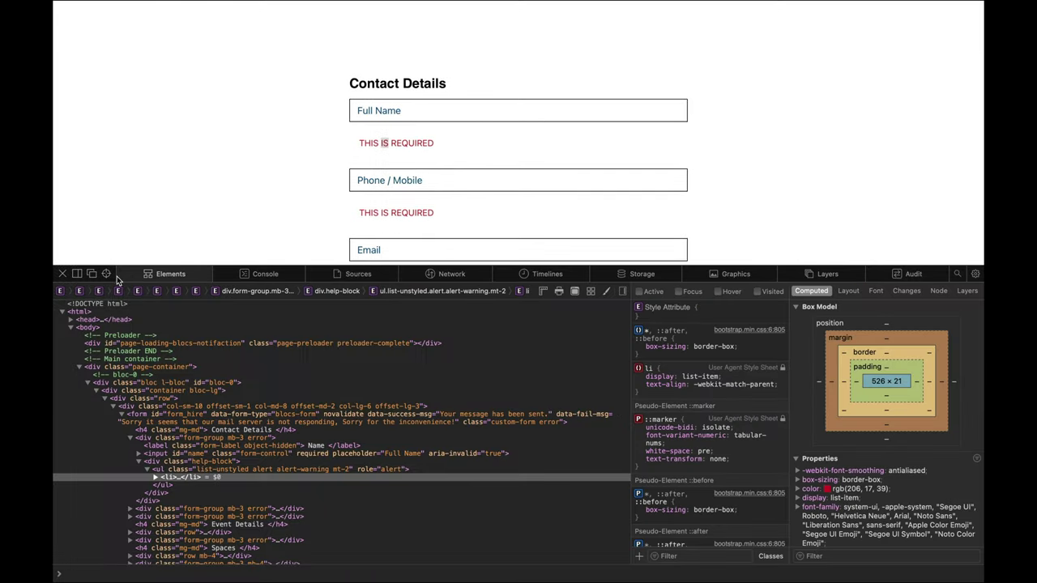
{"action": "left_click", "coordinate": [106, 274]}
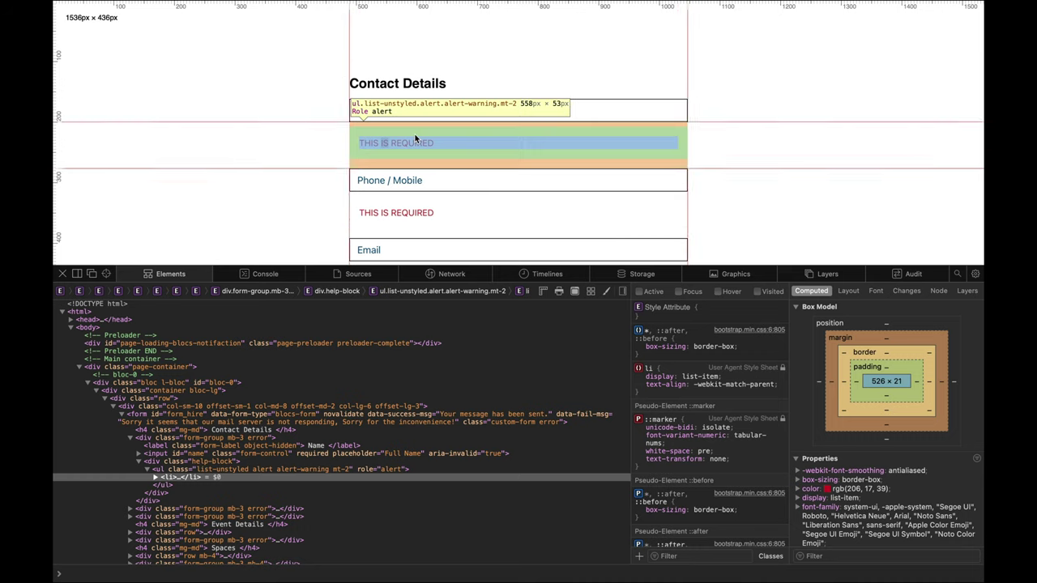
{"action": "left_click", "coordinate": [414, 138]}
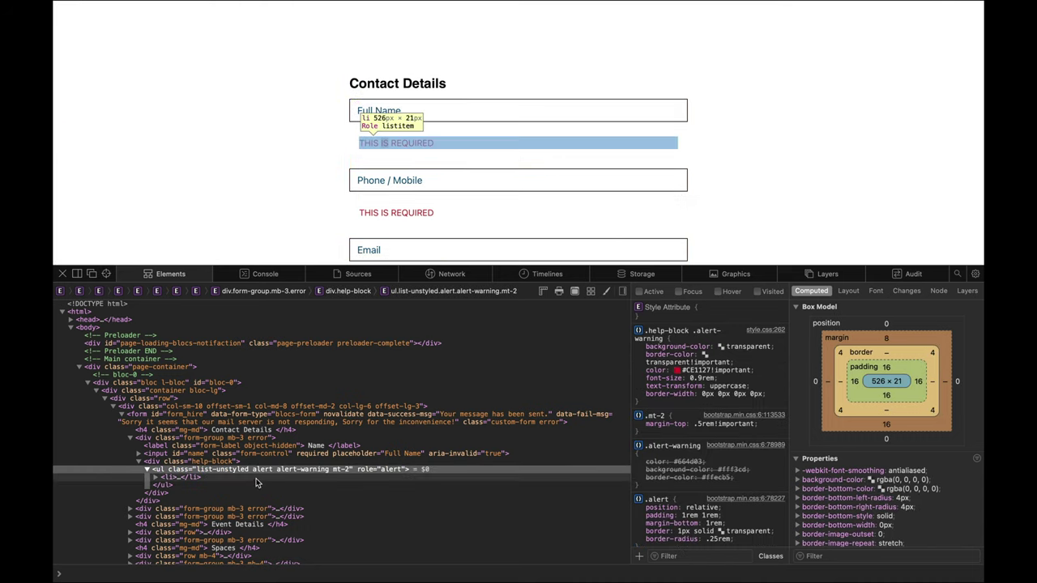
{"action": "scroll", "coordinate": [693, 496], "scroll_direction": "down", "scroll_amount": 3}
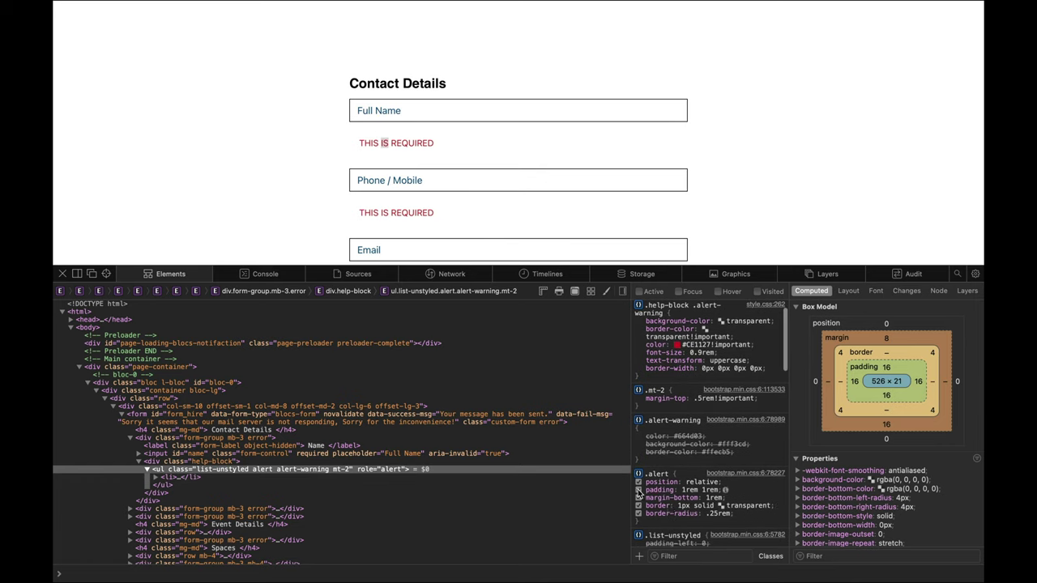
{"action": "left_click", "coordinate": [639, 490]}
{"action": "left_click", "coordinate": [638, 490]}
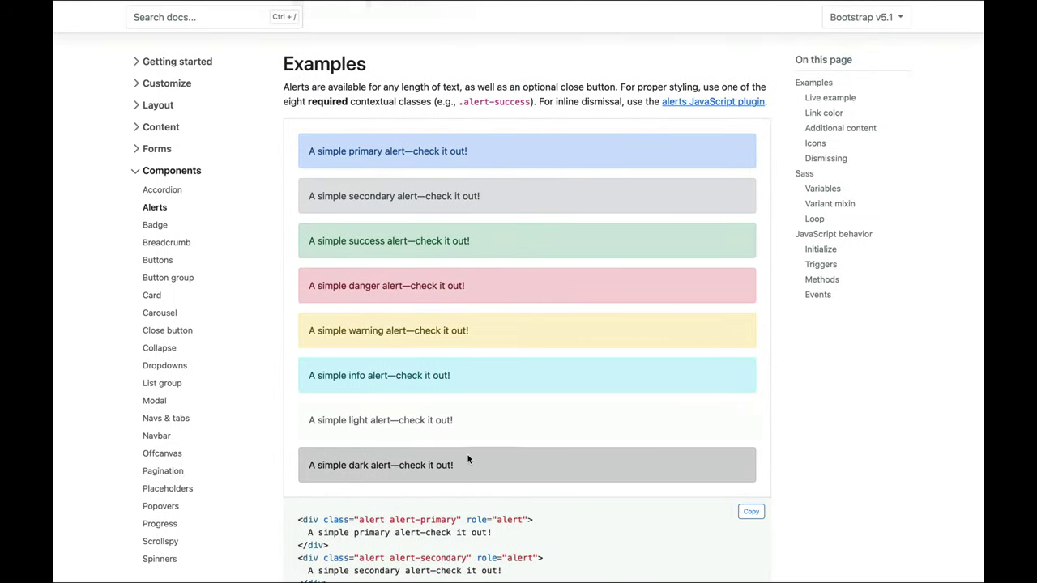
Step: In the Bootstrap Alerts example, select the alert, alert-primary and alert-secondary class names
{"action": "scroll", "coordinate": [467, 456], "scroll_direction": "down", "scroll_amount": 2}
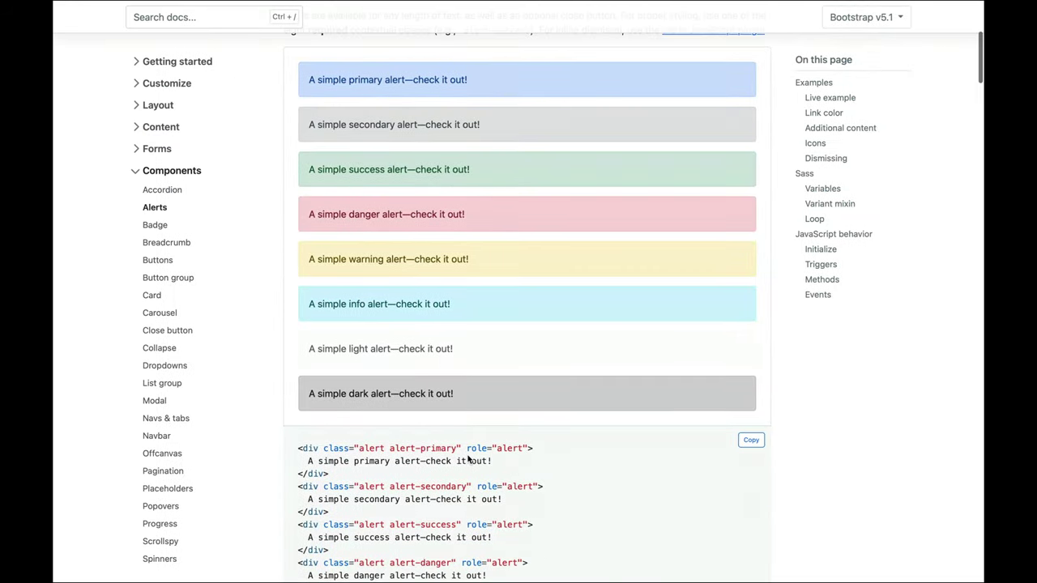
{"action": "scroll", "coordinate": [421, 357], "scroll_direction": "up", "scroll_amount": 4}
{"action": "scroll", "coordinate": [372, 334], "scroll_direction": "down", "scroll_amount": 3}
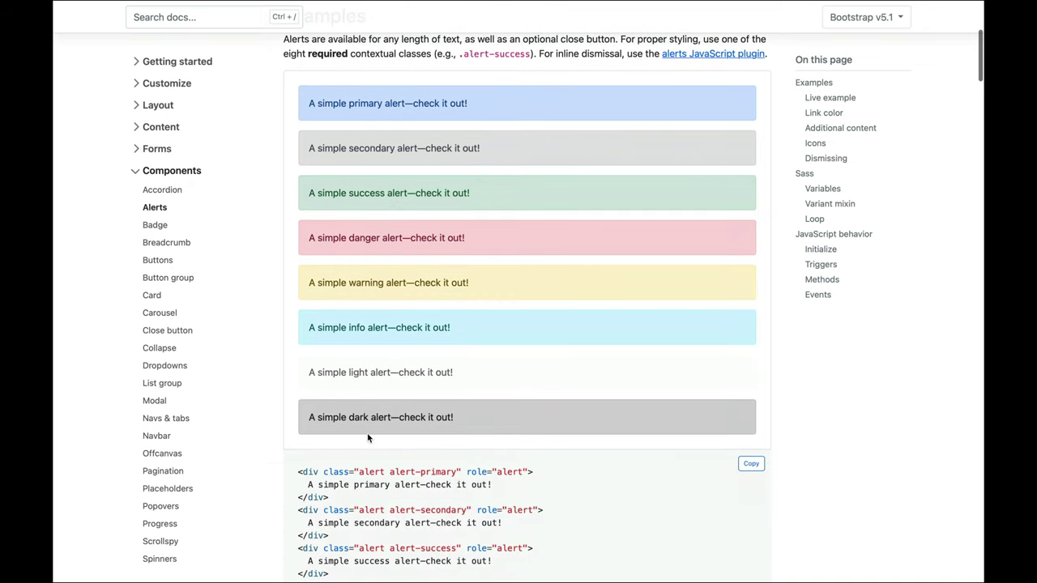
{"action": "left_click_drag", "start_coordinate": [357, 455], "coordinate": [387, 455]}
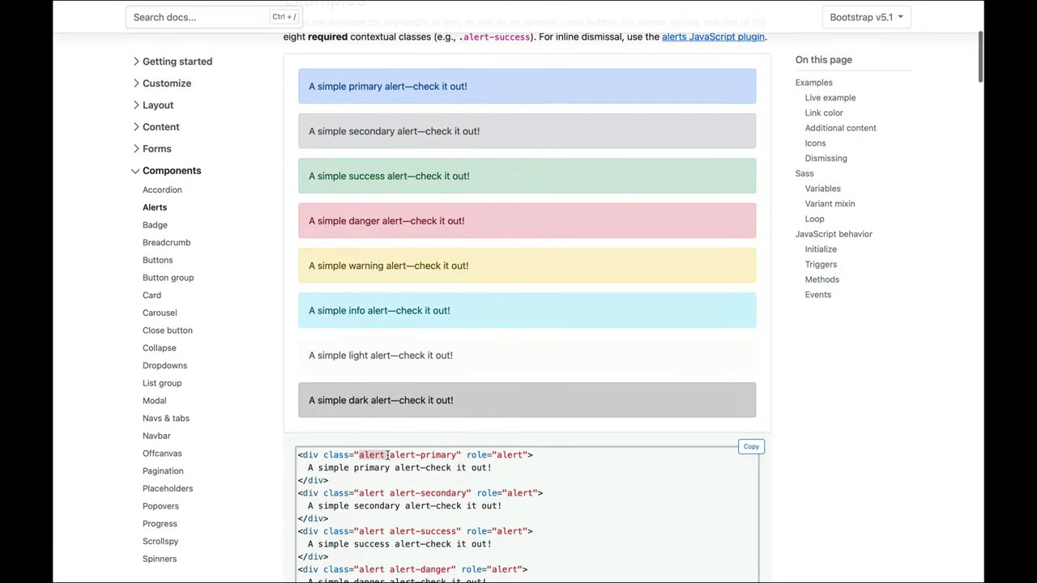
{"action": "left_click", "coordinate": [392, 456]}
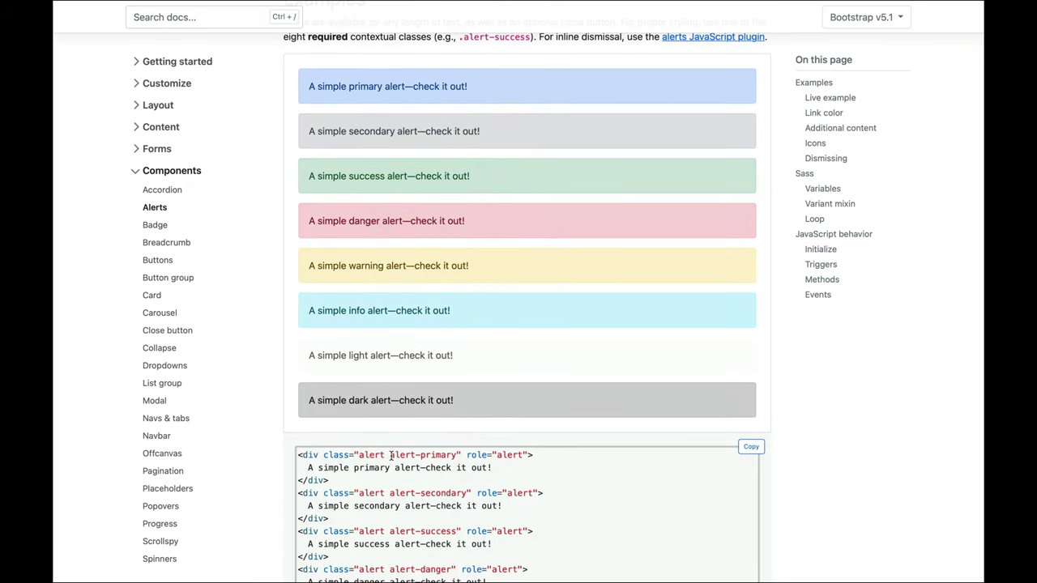
{"action": "left_click_drag", "start_coordinate": [389, 456], "coordinate": [458, 458]}
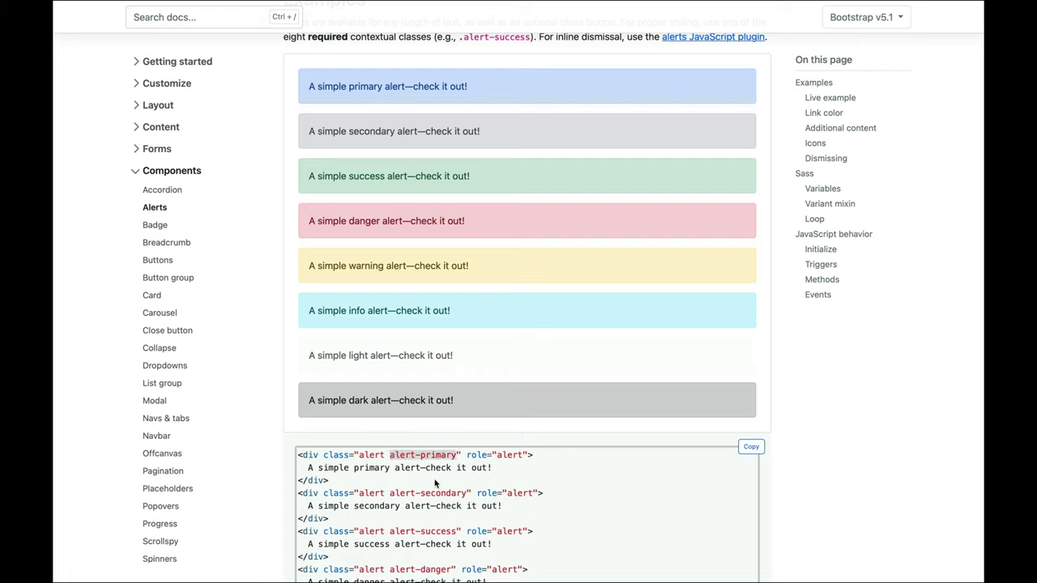
{"action": "left_click_drag", "start_coordinate": [390, 493], "coordinate": [453, 494]}
{"action": "left_click", "coordinate": [460, 494]}
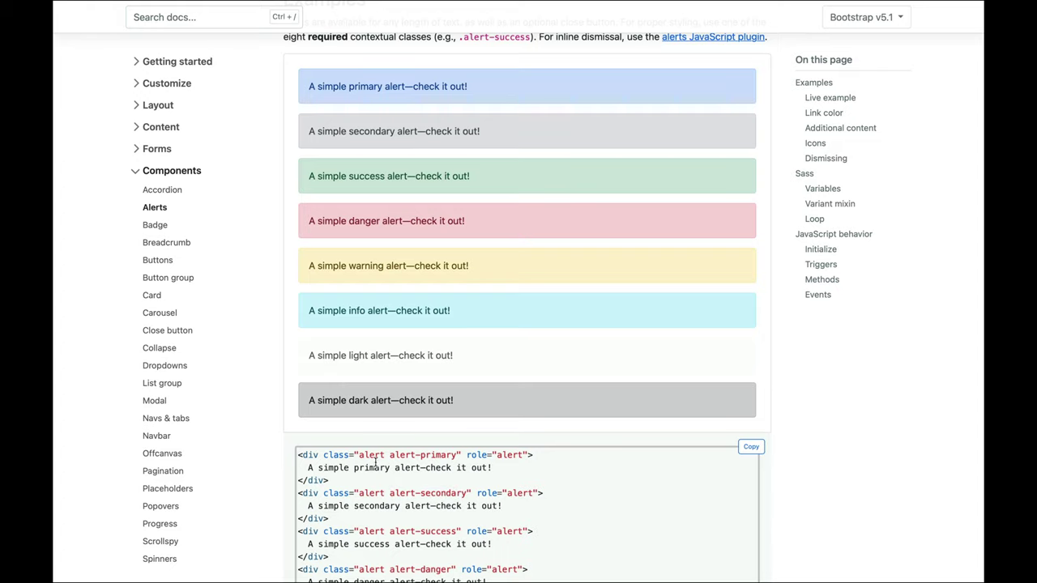
{"action": "double_click", "coordinate": [373, 459]}
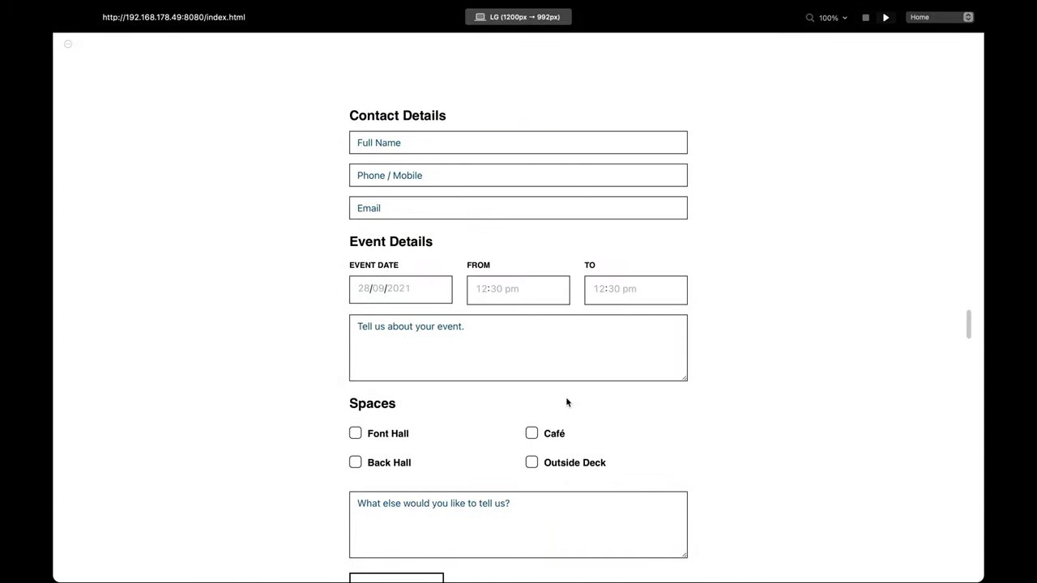
Step: Exit preview and create class 'help-block .alert' with spaces intact, showing its Margin & Padding settings
{"action": "left_click", "coordinate": [865, 17]}
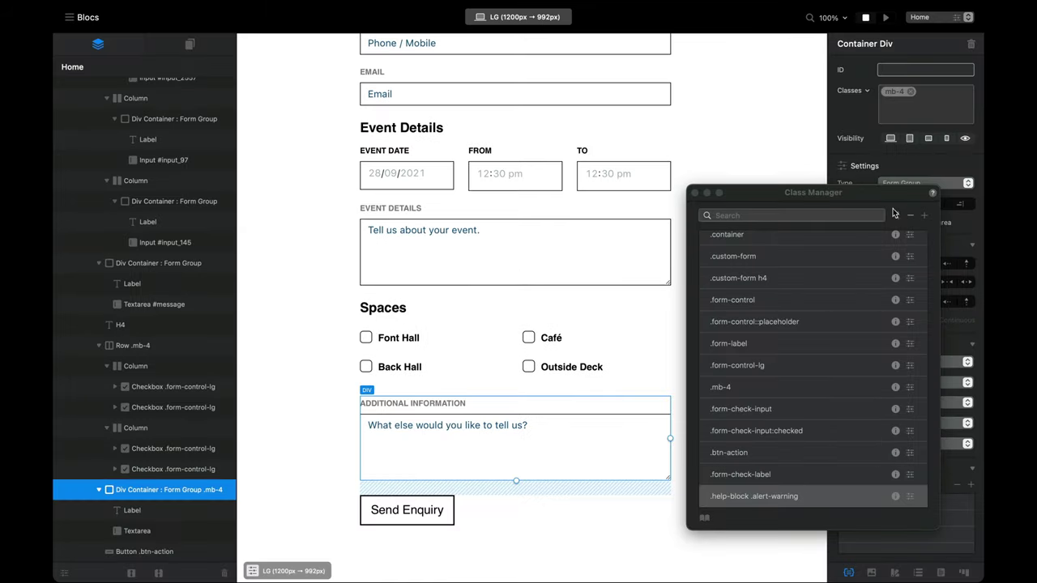
{"action": "left_click", "coordinate": [924, 215]}
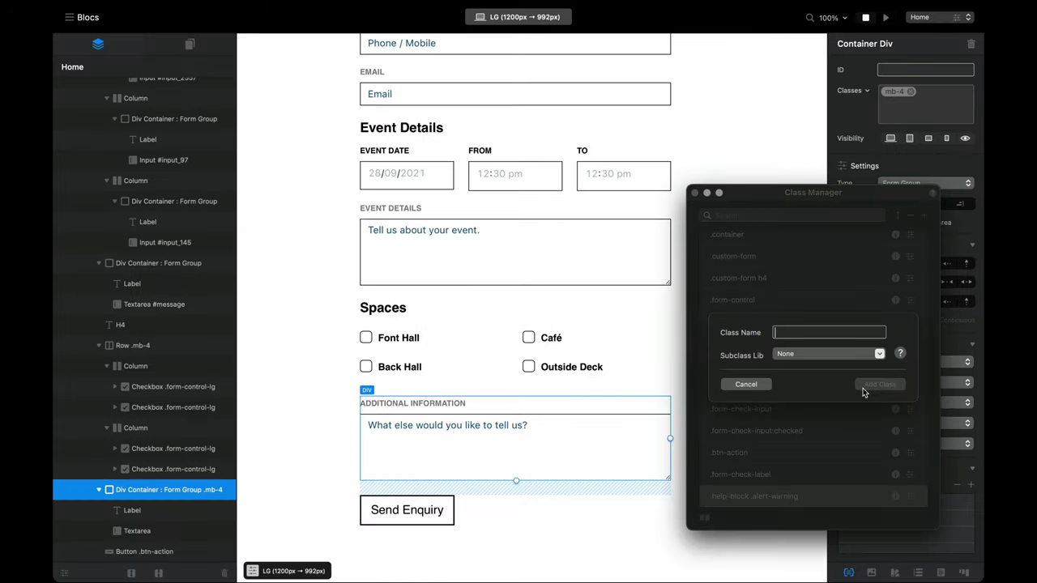
{"action": "type", "text": "help-block .alert"}
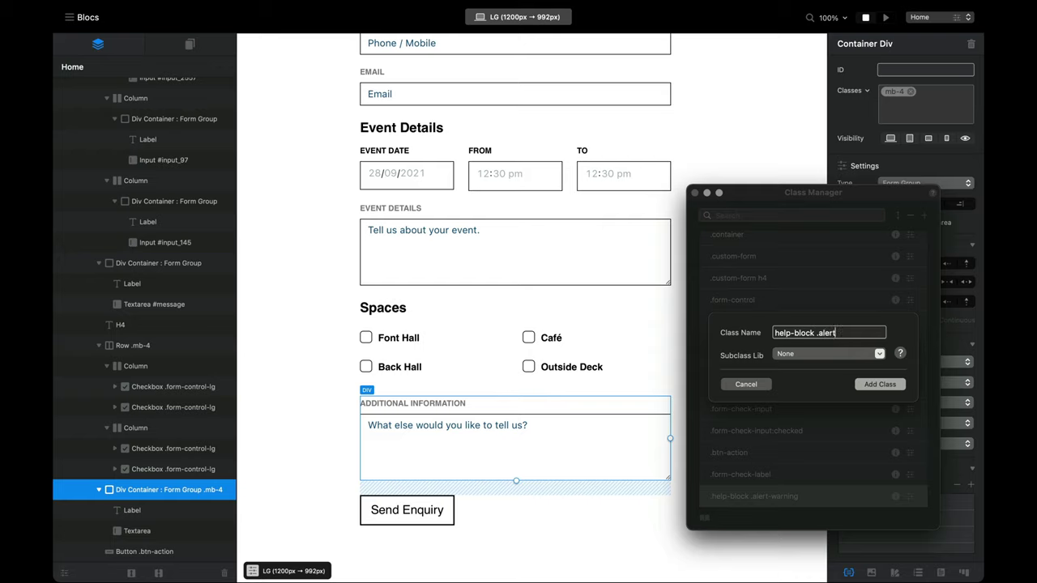
{"action": "key", "text": "Return"}
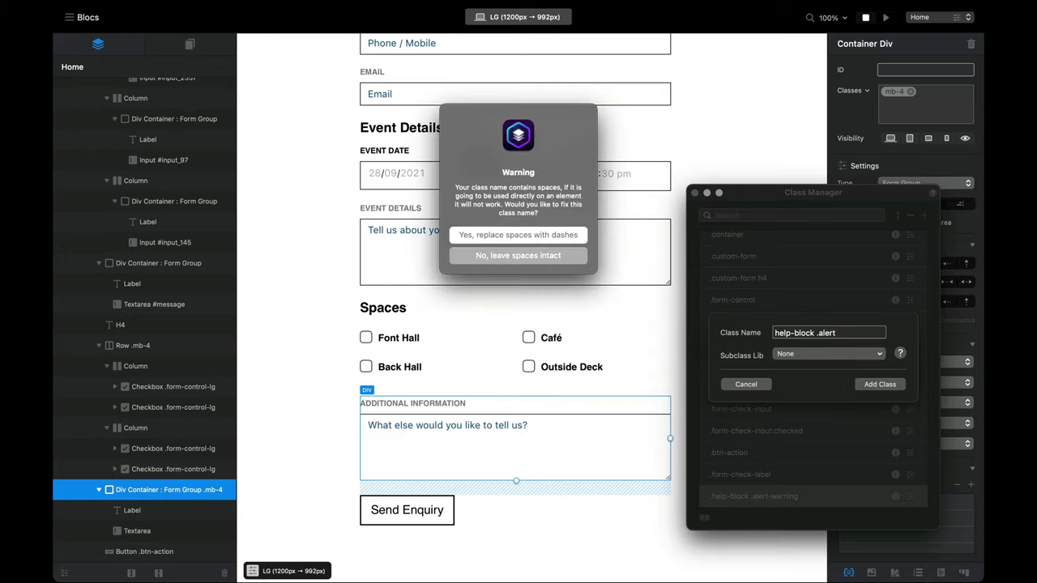
{"action": "left_click", "coordinate": [556, 258]}
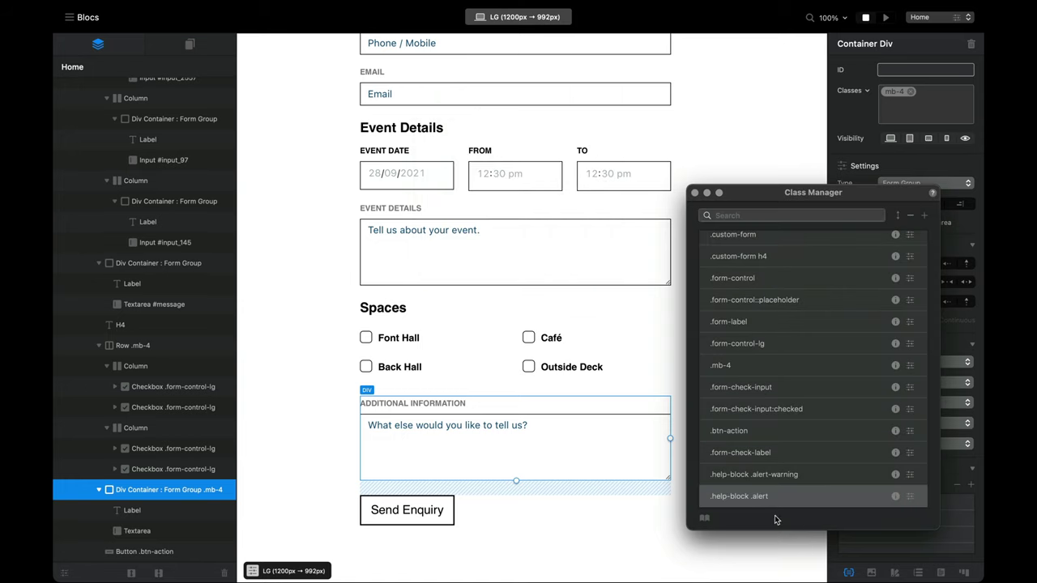
{"action": "double_click", "coordinate": [792, 496]}
{"action": "left_click", "coordinate": [703, 134]}
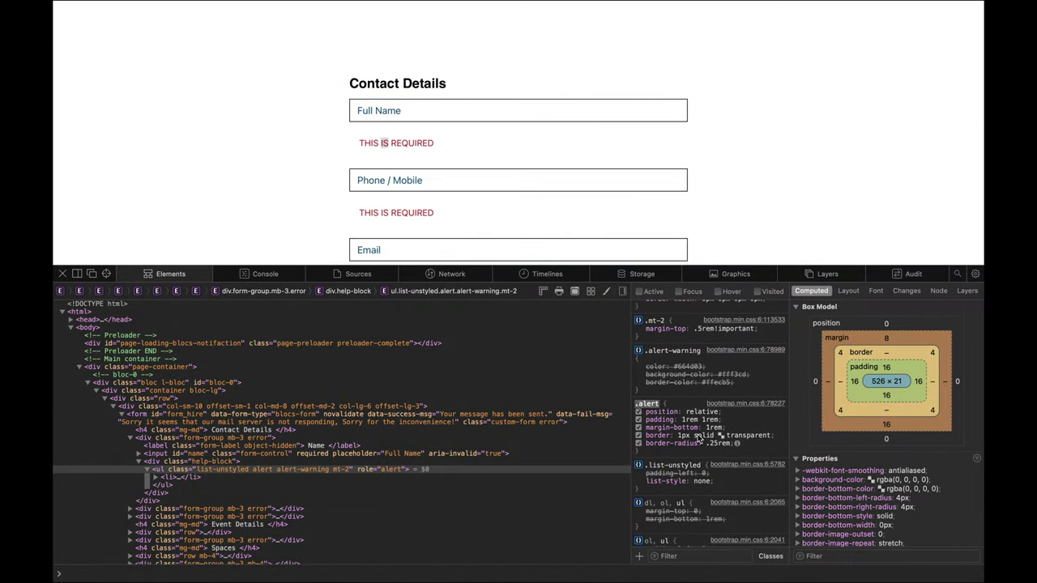
Step: Uncheck the .alert padding declaration and toggle margin-bottom off and back on
{"action": "left_click", "coordinate": [638, 419]}
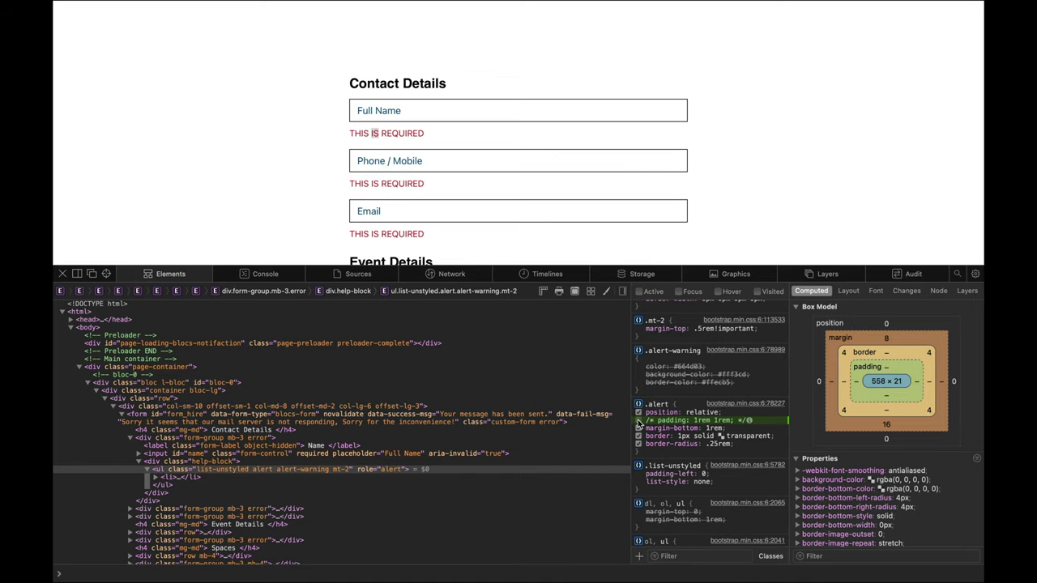
{"action": "left_click", "coordinate": [638, 428]}
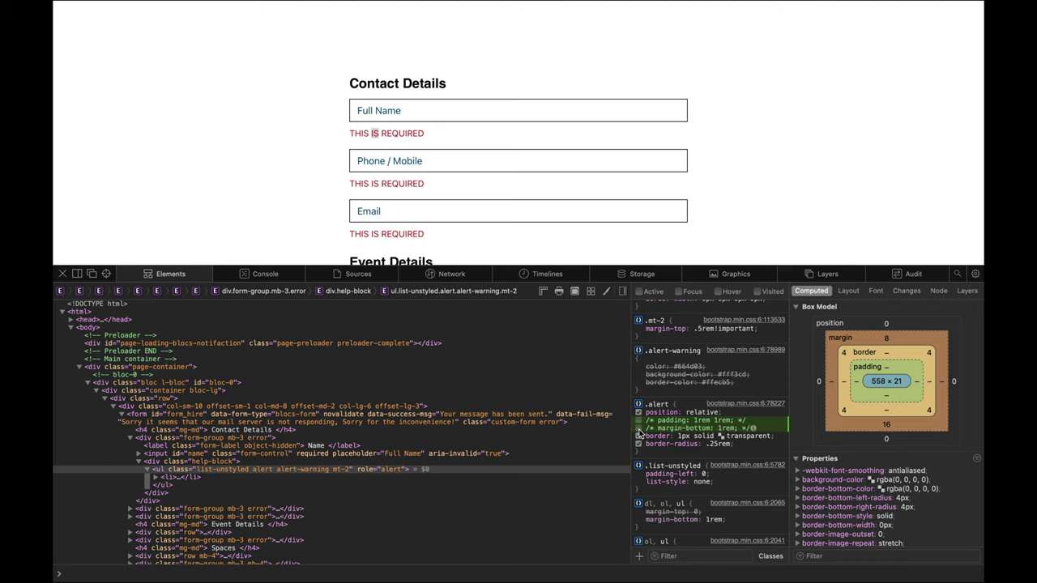
{"action": "left_click", "coordinate": [639, 428]}
{"action": "left_click", "coordinate": [639, 429]}
{"action": "left_click", "coordinate": [639, 428]}
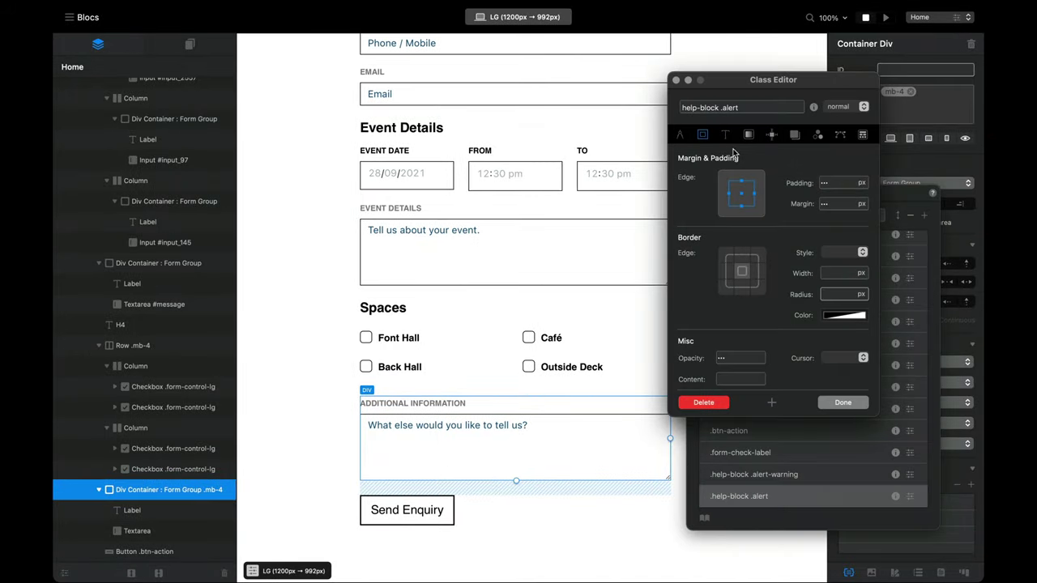
Step: Set the help-block .alert class padding to 0
{"action": "left_click", "coordinate": [836, 182]}
{"action": "type", "text": "0"}
{"action": "left_click", "coordinate": [843, 402]}
Step: Set help-block .alert-warning text transform to none and preview the page
{"action": "double_click", "coordinate": [799, 477]}
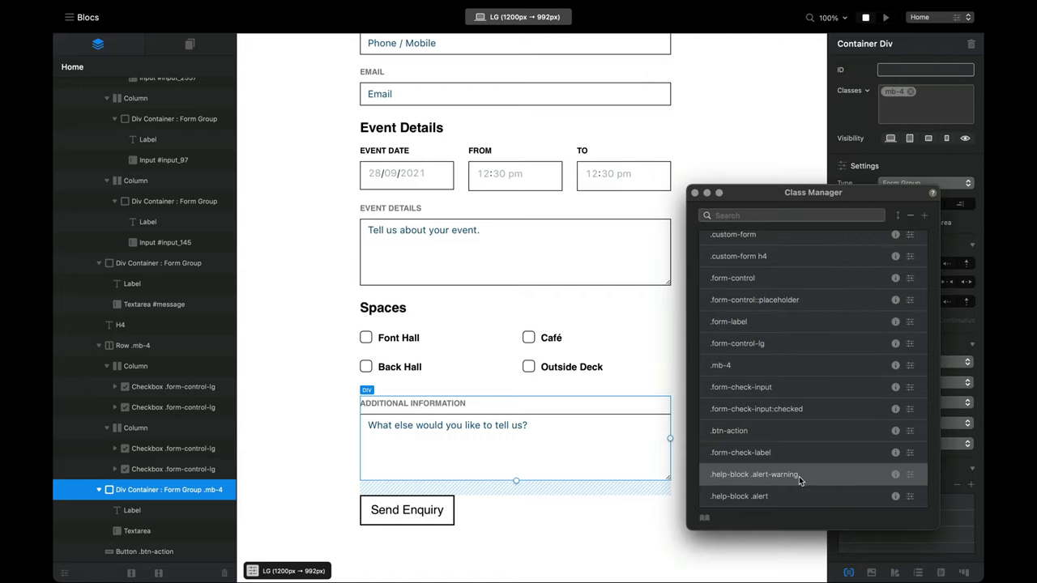
{"action": "left_click", "coordinate": [727, 135]}
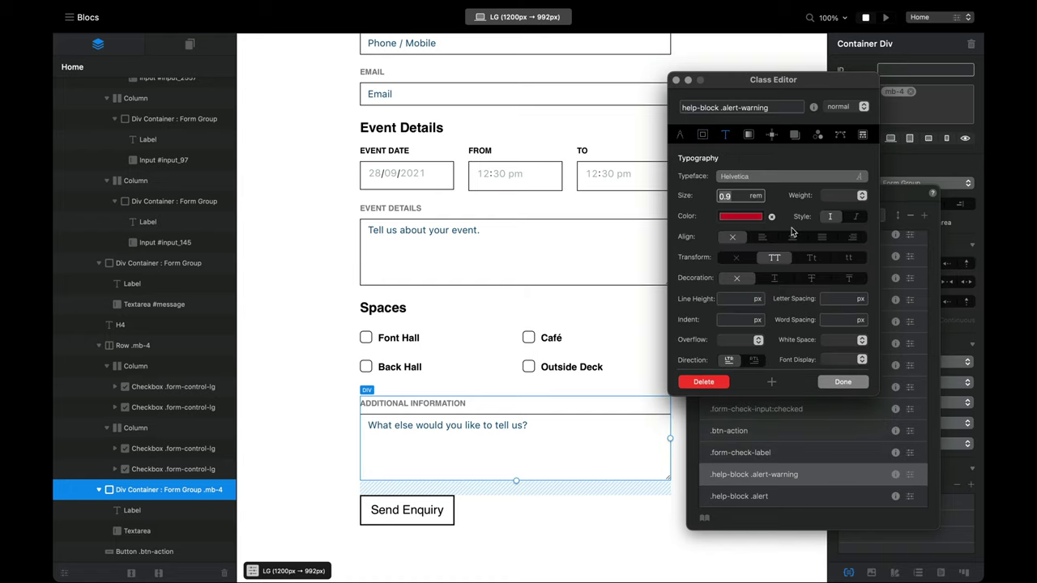
{"action": "left_click", "coordinate": [738, 258]}
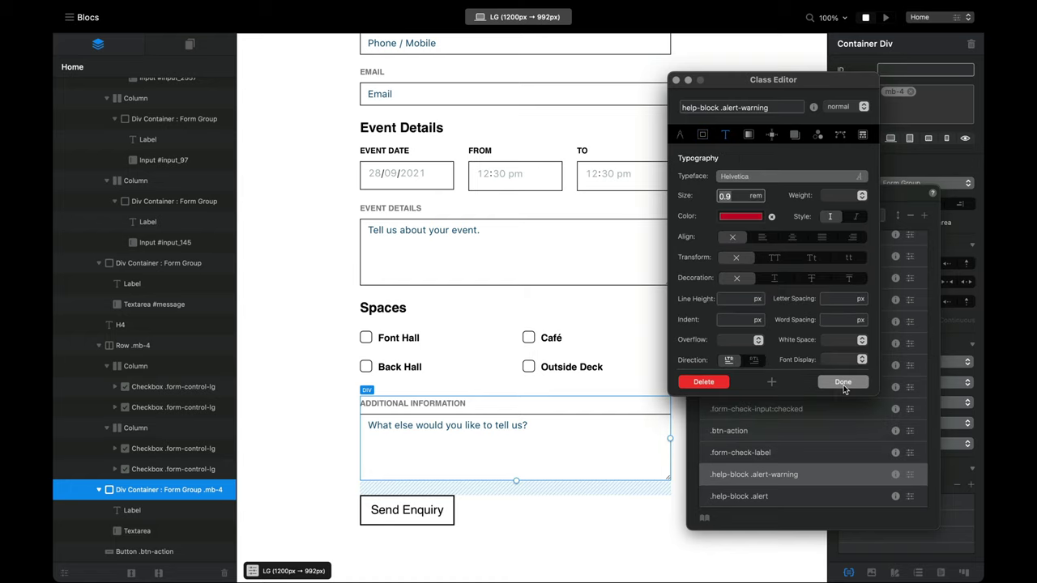
{"action": "left_click", "coordinate": [844, 384]}
{"action": "left_click", "coordinate": [885, 17]}
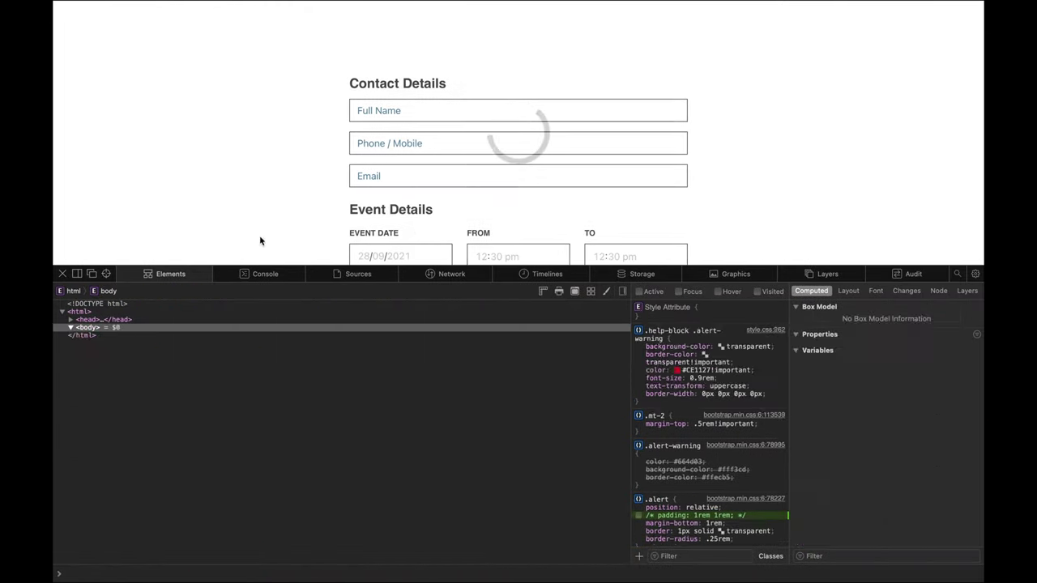
Step: Close Web Inspector, submit the empty form, and try test text in the Email field
{"action": "left_click", "coordinate": [62, 274]}
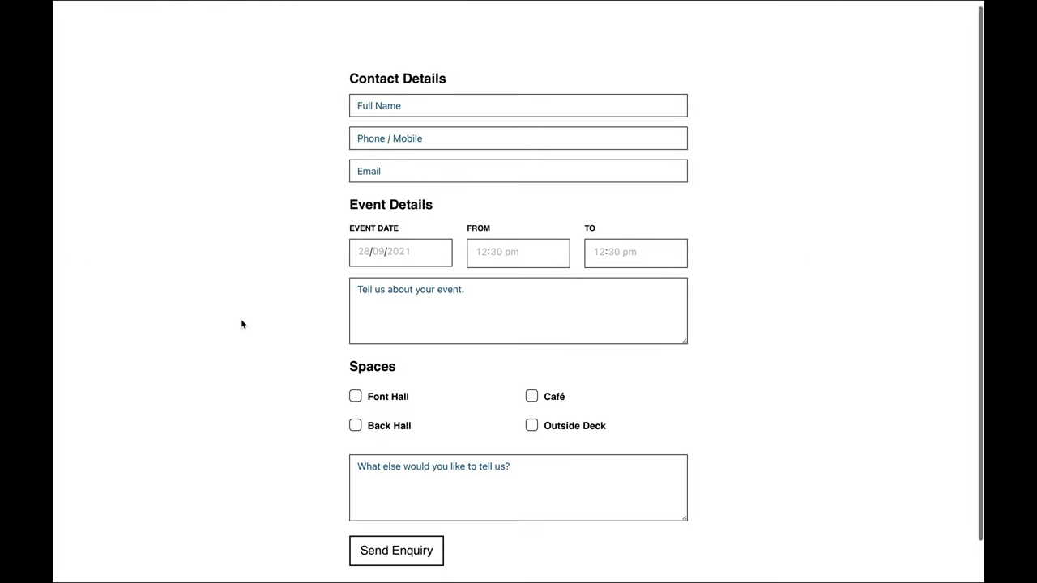
{"action": "scroll", "coordinate": [292, 405], "scroll_direction": "down", "scroll_amount": 1}
{"action": "left_click", "coordinate": [378, 503]}
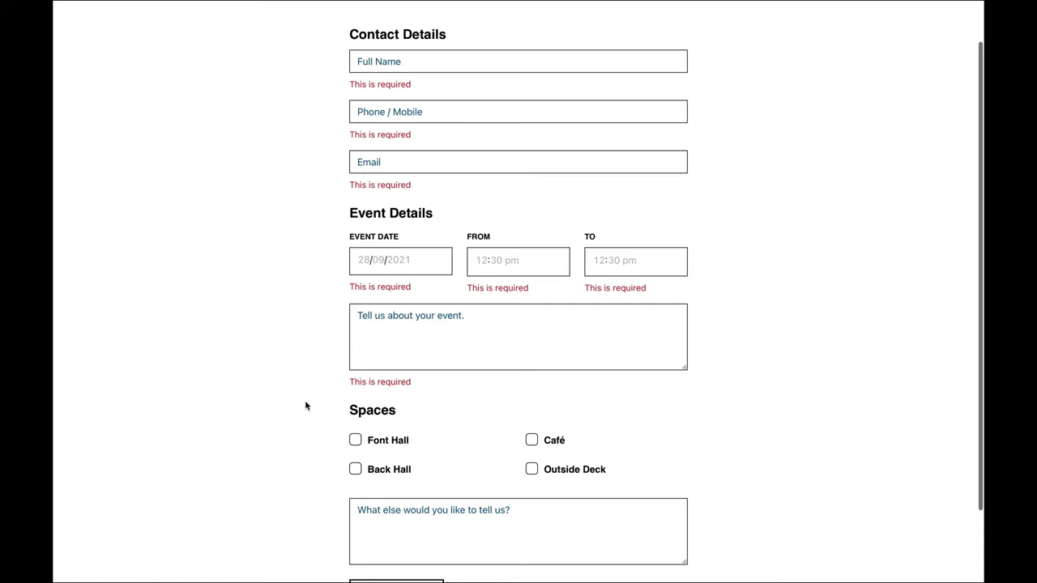
{"action": "scroll", "coordinate": [307, 405], "scroll_direction": "up", "scroll_amount": 1}
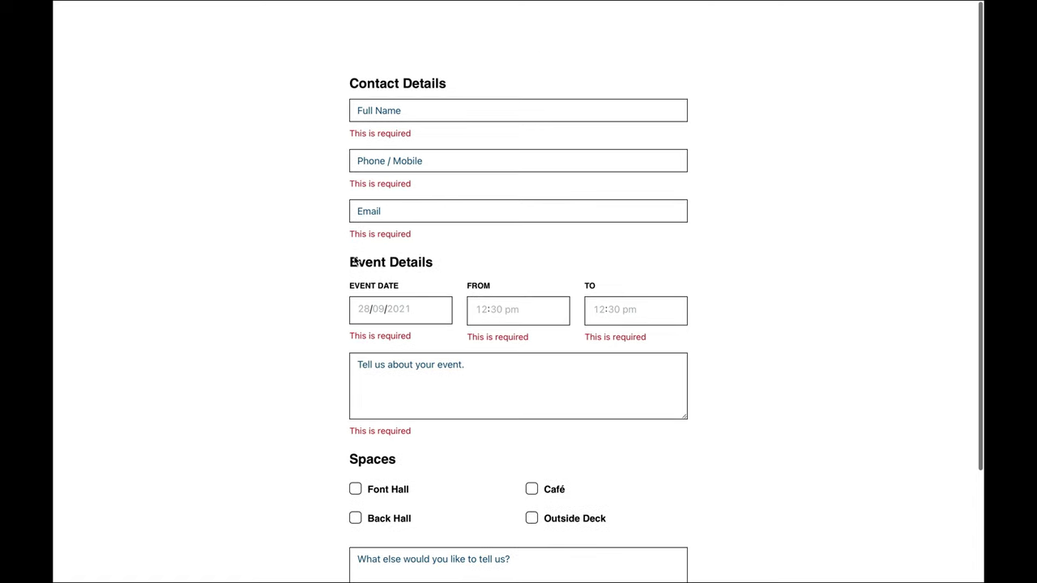
{"action": "scroll", "coordinate": [293, 306], "scroll_direction": "down", "scroll_amount": 3}
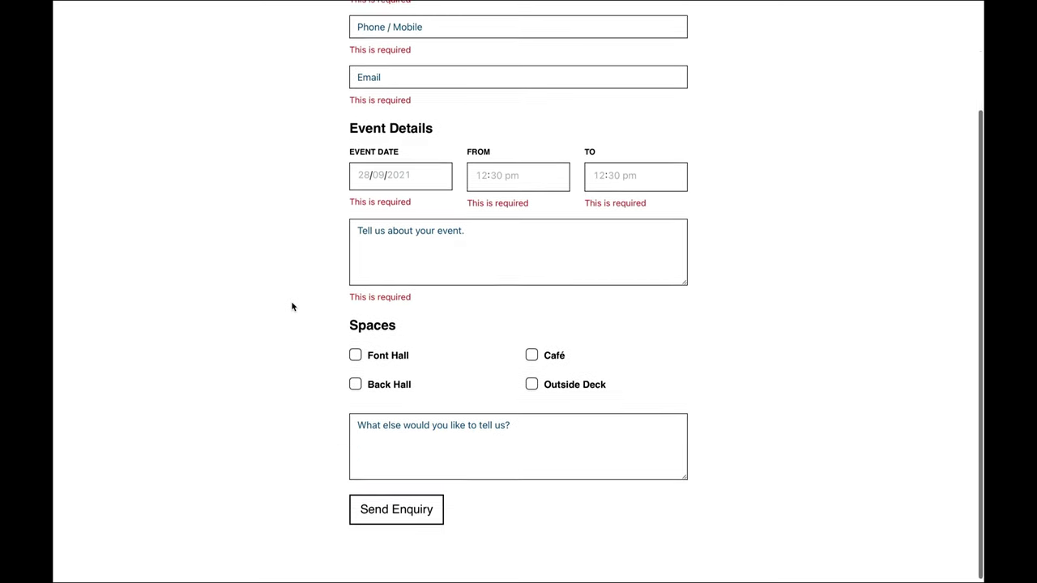
{"action": "scroll", "coordinate": [293, 306], "scroll_direction": "up", "scroll_amount": 3}
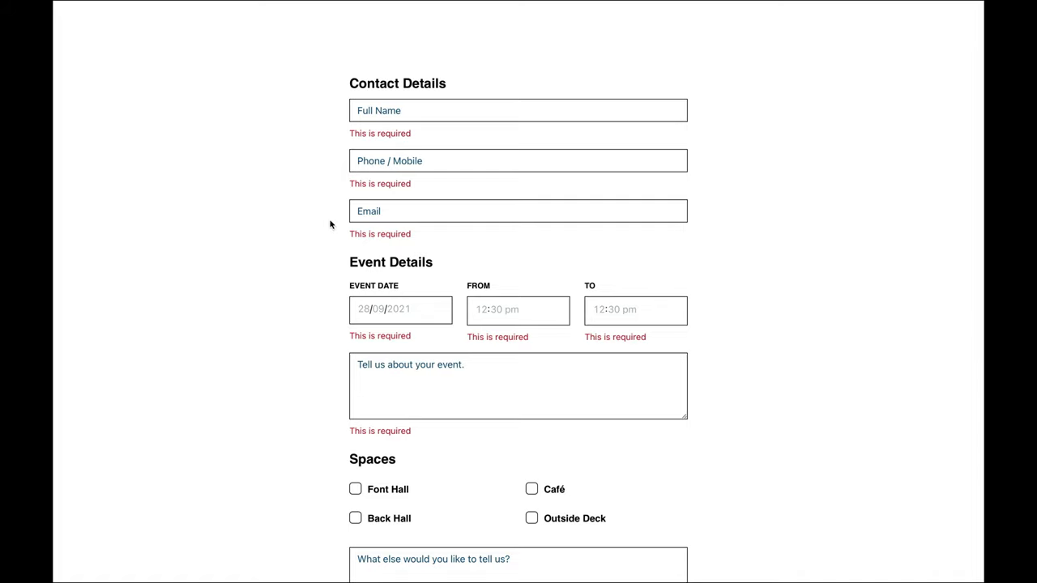
{"action": "left_click", "coordinate": [403, 211]}
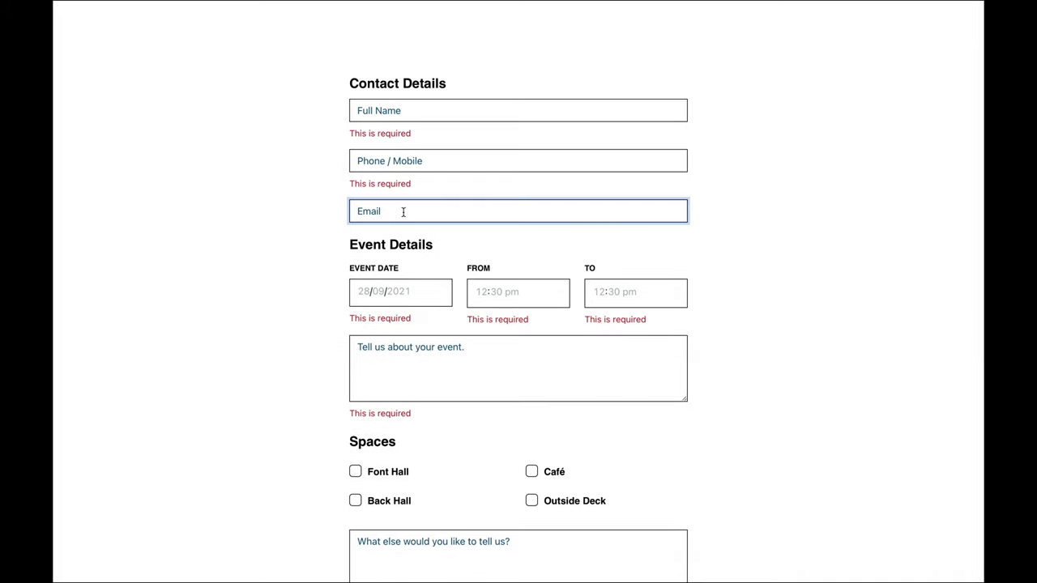
{"action": "type", "text": "jfnfe@"}
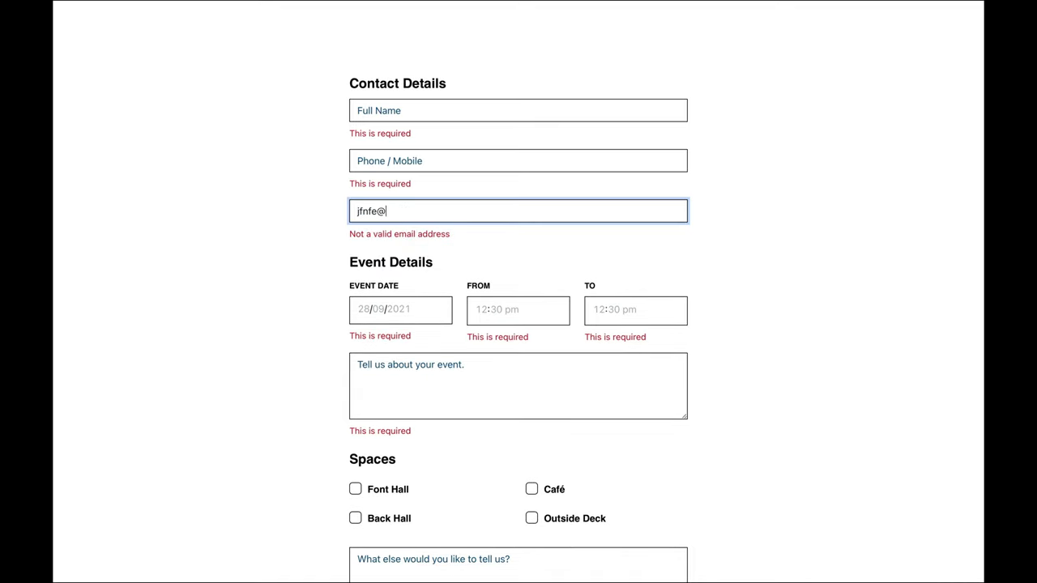
{"action": "type", "text": "f"}
{"action": "key", "text": "BackSpace"}
{"action": "key", "text": "BackSpace"}
{"action": "key", "text": "BackSpace"}
{"action": "key", "text": "BackSpace"}
{"action": "key", "text": "BackSpace"}
{"action": "key", "text": "BackSpace"}
{"action": "key", "text": "BackSpace"}
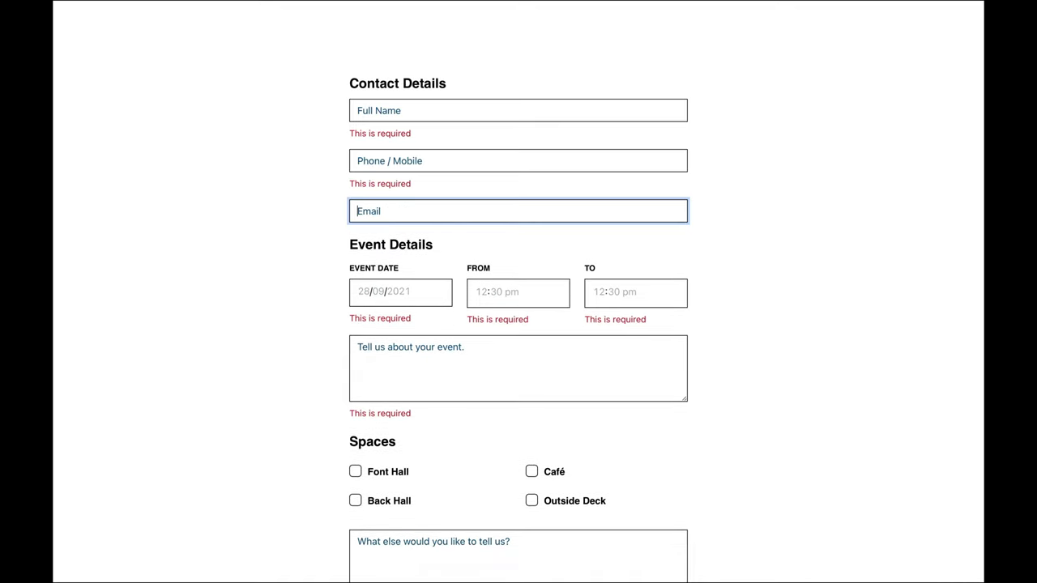
Step: Type letters into Phone / Mobile to get 'Not in the expected format', then re-preview from the Full Name input
{"action": "left_click", "coordinate": [357, 161]}
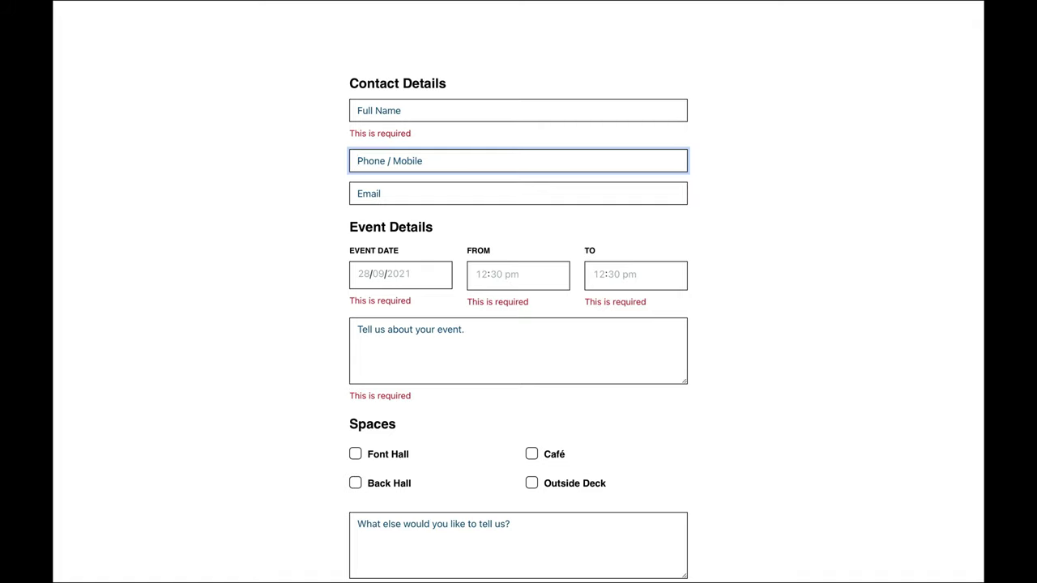
{"action": "type", "text": "3312jf"}
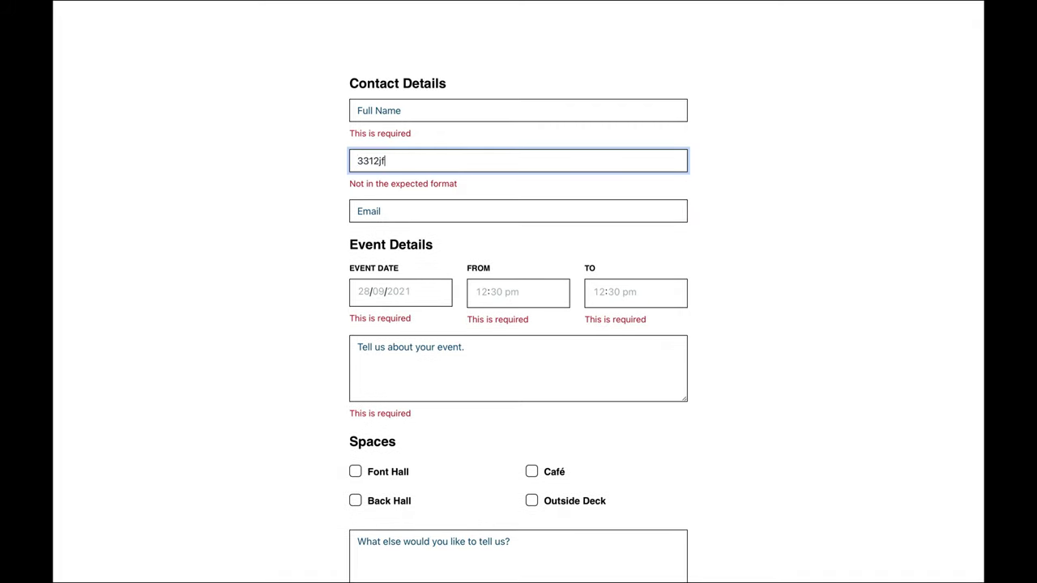
{"action": "type", "text": "fflkmsdsmmfkm989nn"}
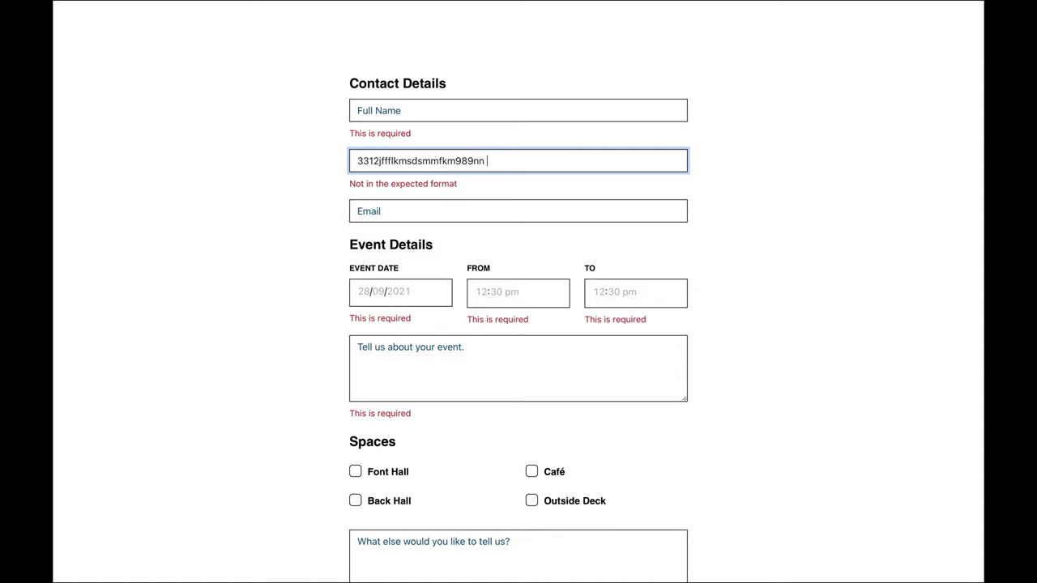
{"action": "left_click_drag", "start_coordinate": [348, 184], "coordinate": [462, 184]}
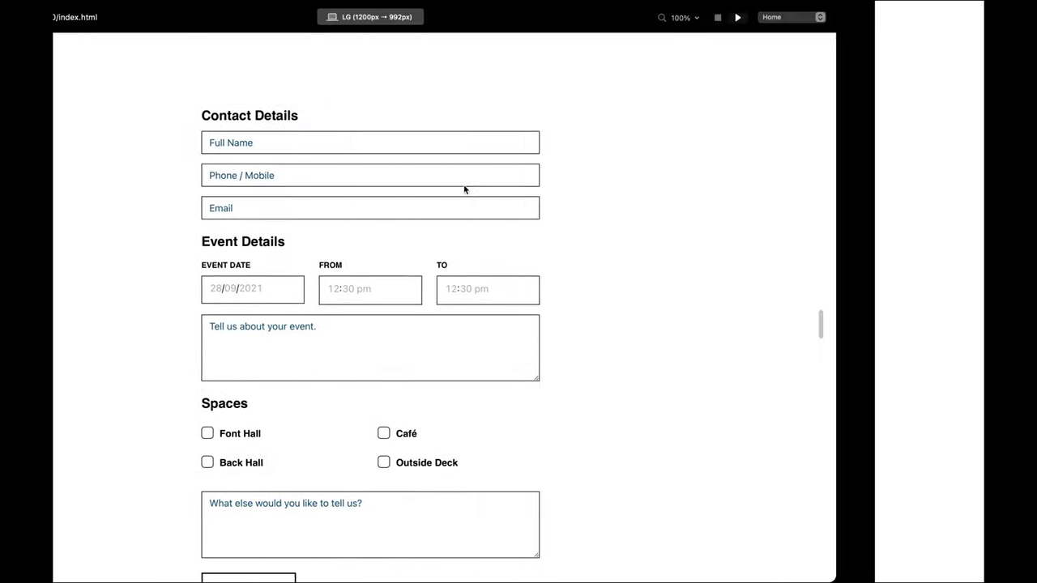
{"action": "left_click", "coordinate": [867, 19]}
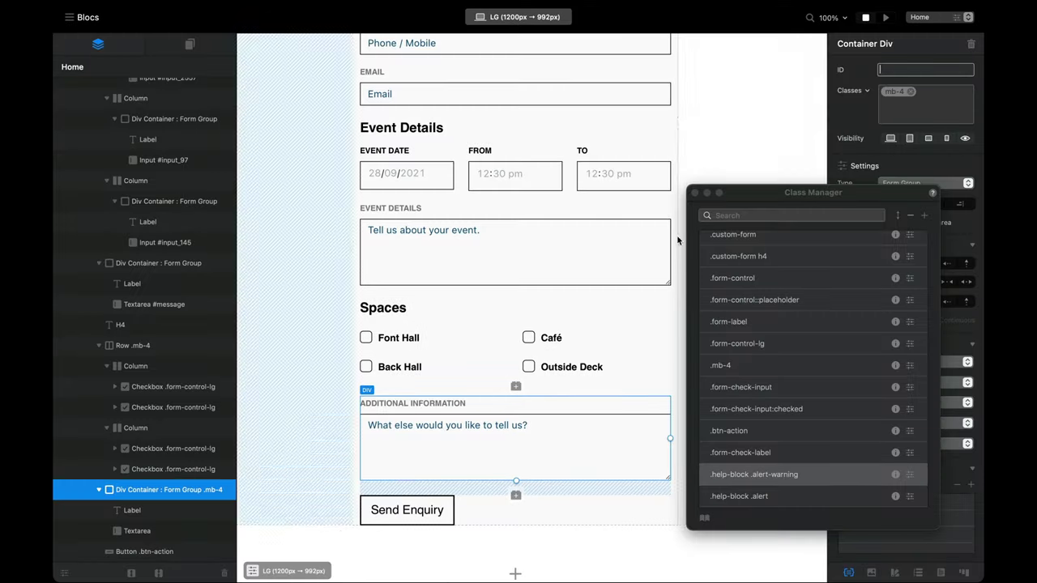
{"action": "left_click", "coordinate": [696, 195]}
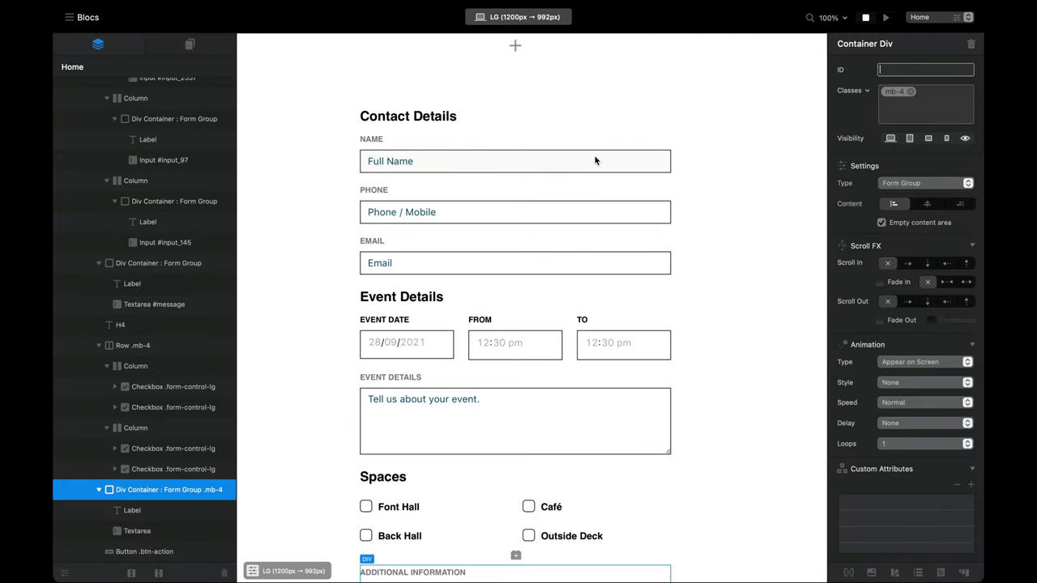
{"action": "left_click", "coordinate": [597, 163]}
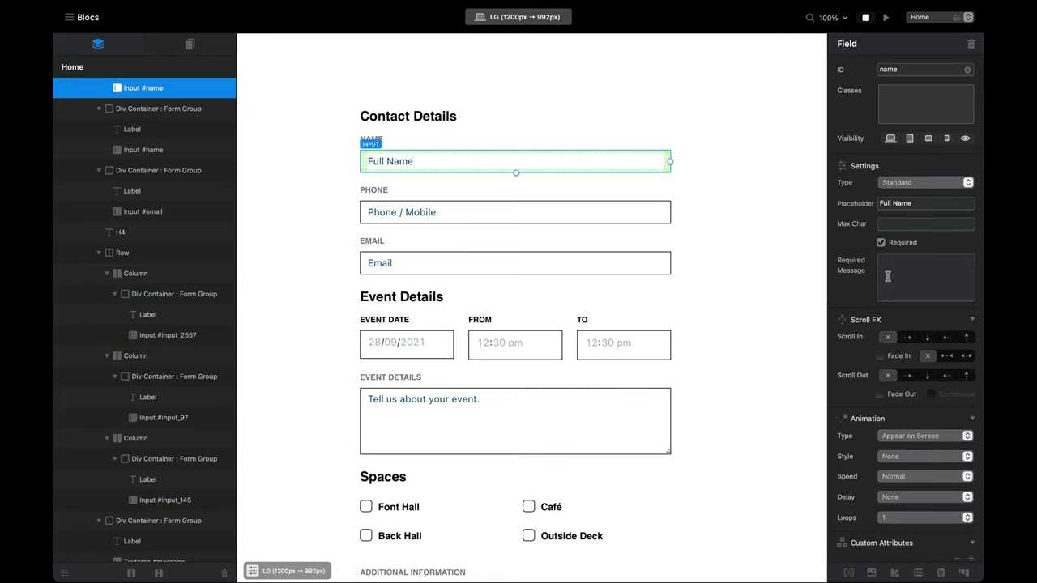
{"action": "key", "text": "super+p"}
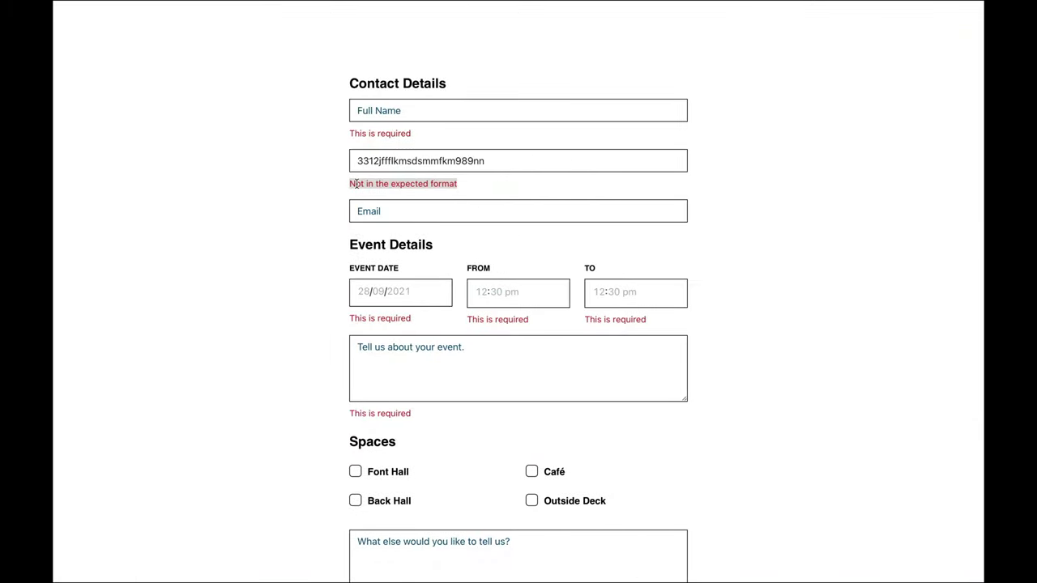
Step: Inspect the phone error's markup and find the data-validation-pattern-message override comment
{"action": "left_click_drag", "start_coordinate": [349, 184], "coordinate": [454, 185]}
{"action": "right_click", "coordinate": [444, 186]}
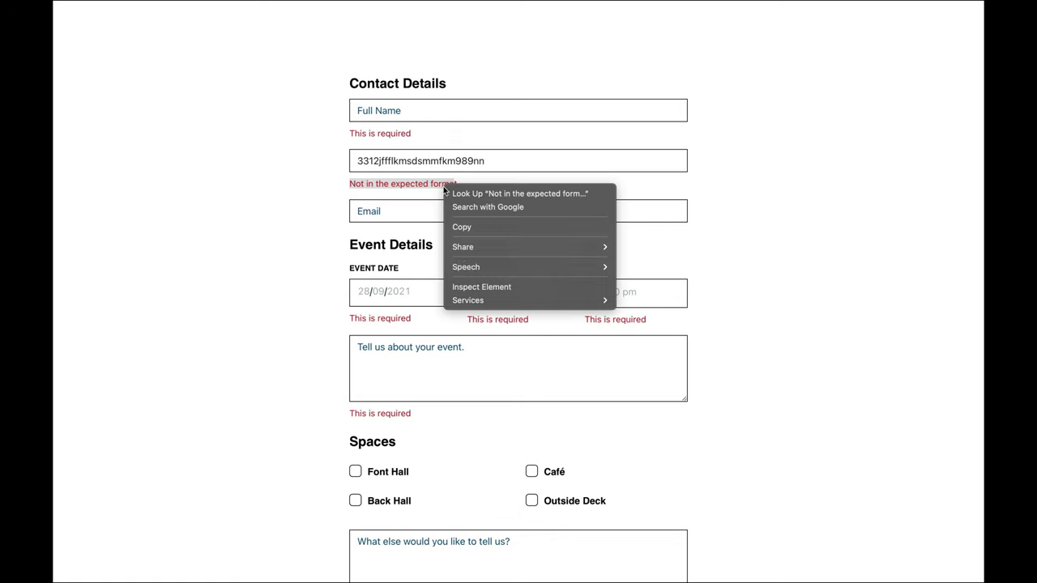
{"action": "left_click", "coordinate": [497, 282]}
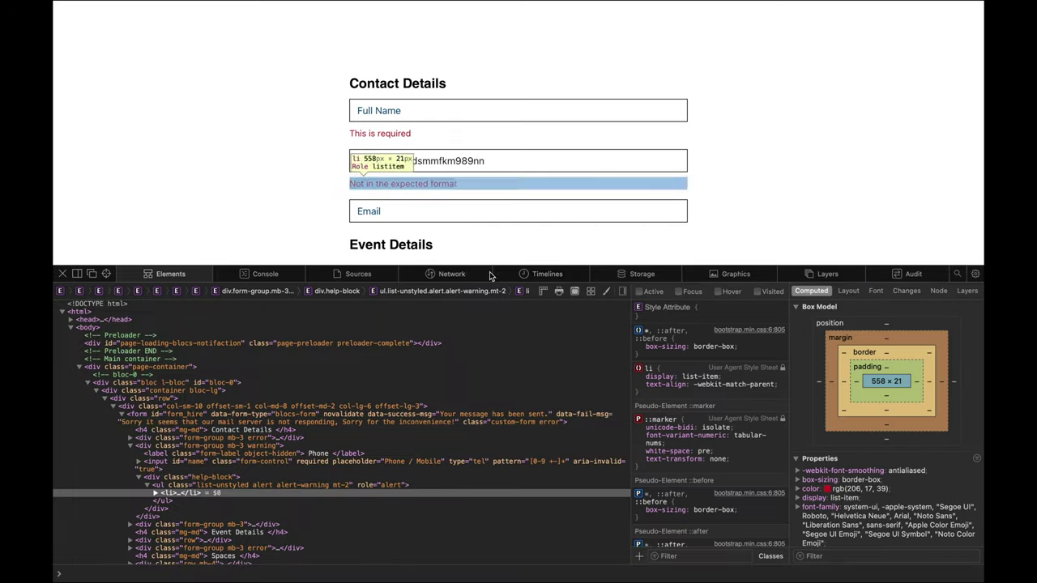
{"action": "left_click", "coordinate": [156, 493]}
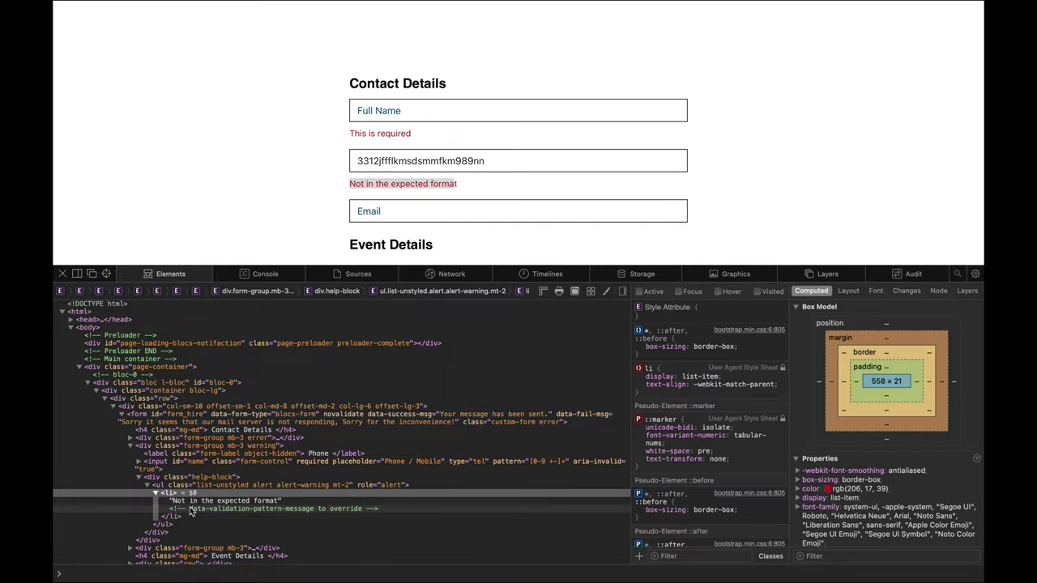
{"action": "left_click", "coordinate": [199, 502]}
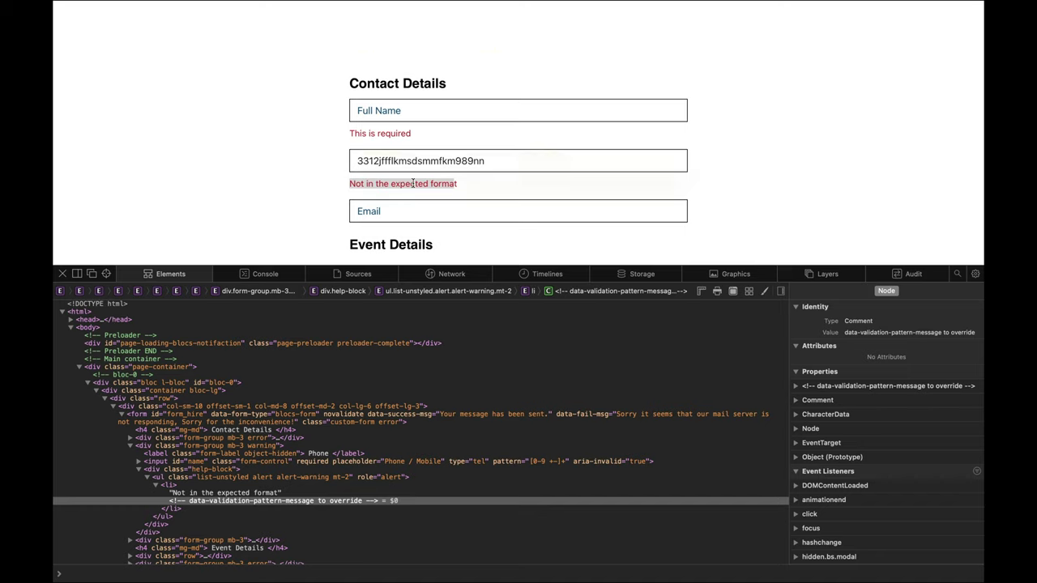
Step: Replace the phone value with new letters and re-inspect the resulting error element
{"action": "double_click", "coordinate": [423, 161]}
{"action": "type", "text": "sadjndjsa"}
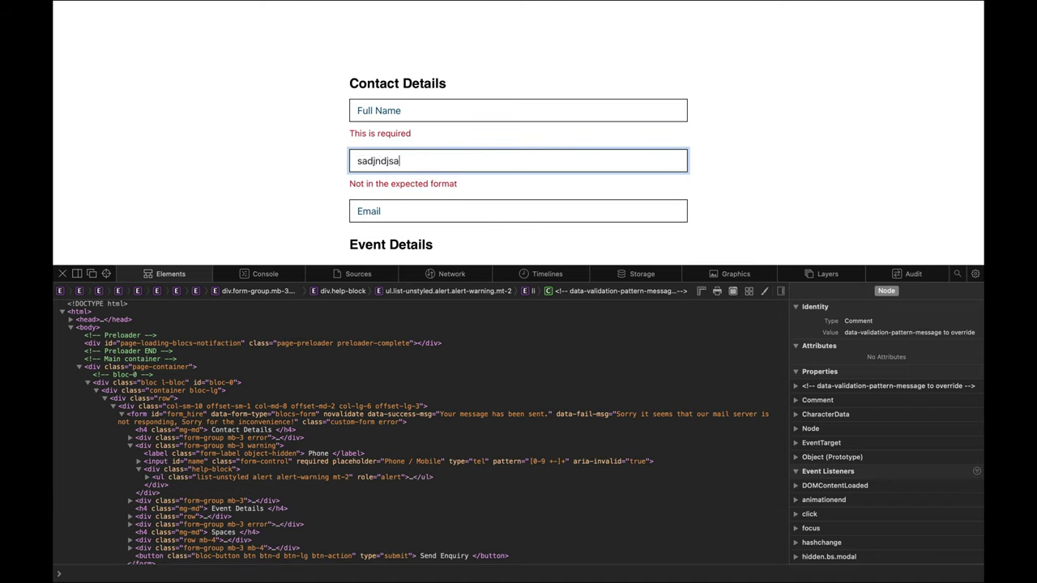
{"action": "type", "text": "84832hjnkjnsdkjfnkj"}
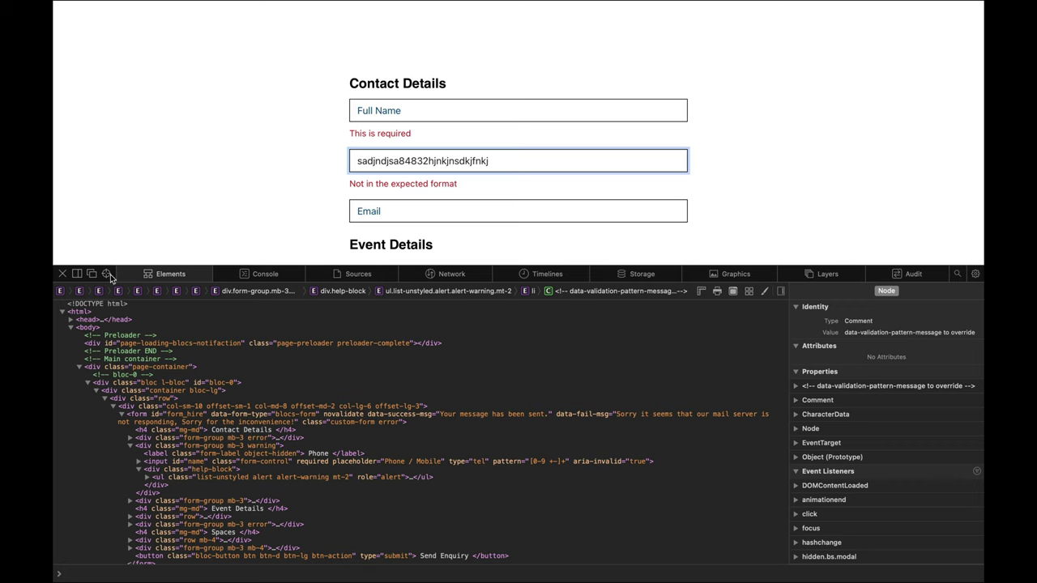
{"action": "left_click", "coordinate": [106, 274]}
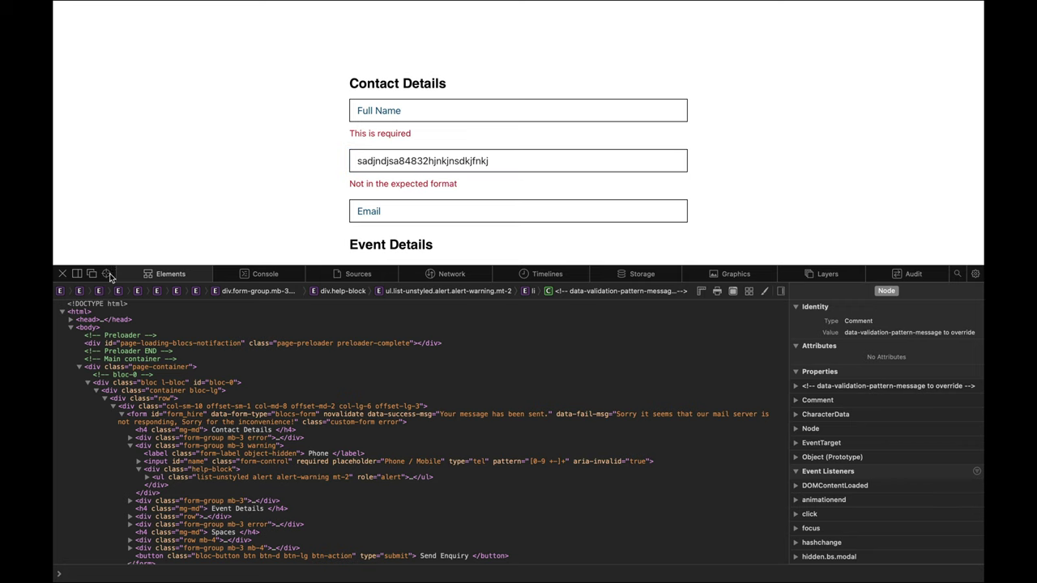
{"action": "left_click", "coordinate": [418, 188]}
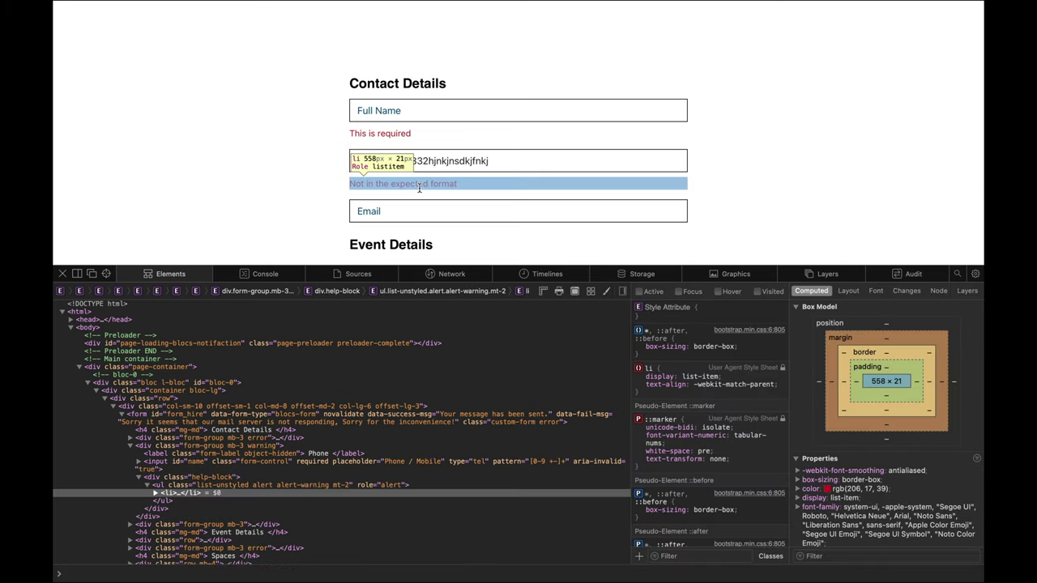
{"action": "left_click", "coordinate": [155, 492]}
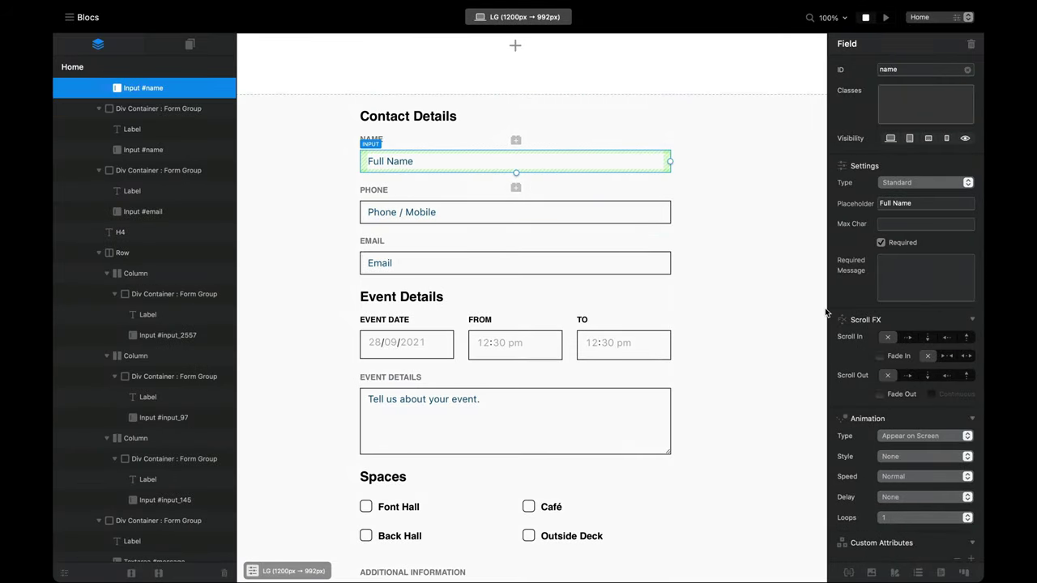
Step: Add a data-pattern-validation-message custom attribute to the Phone / Mobile input
{"action": "left_click", "coordinate": [424, 213]}
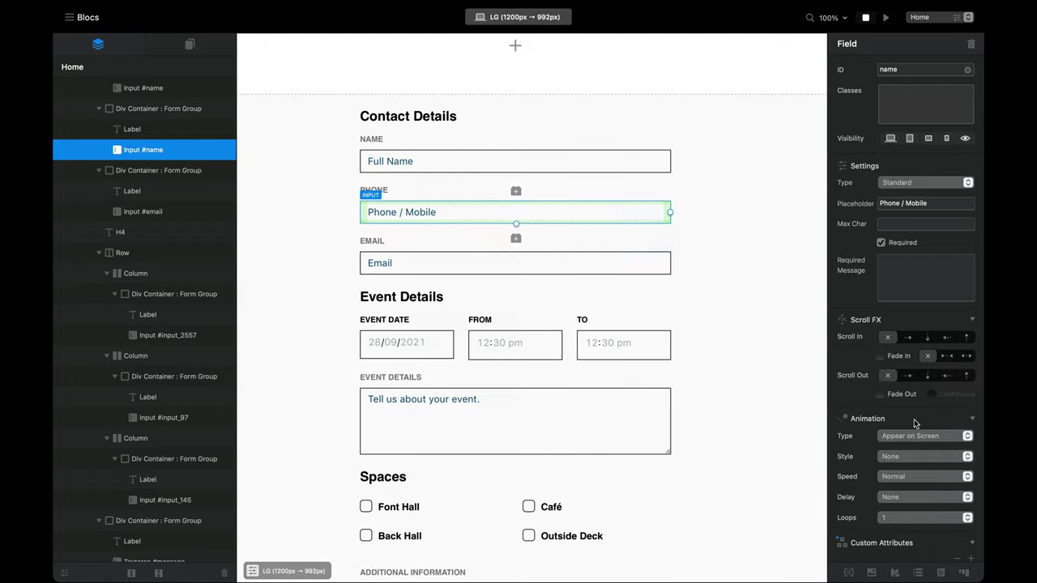
{"action": "scroll", "coordinate": [966, 450], "scroll_direction": "down", "scroll_amount": 3}
{"action": "left_click", "coordinate": [972, 421]}
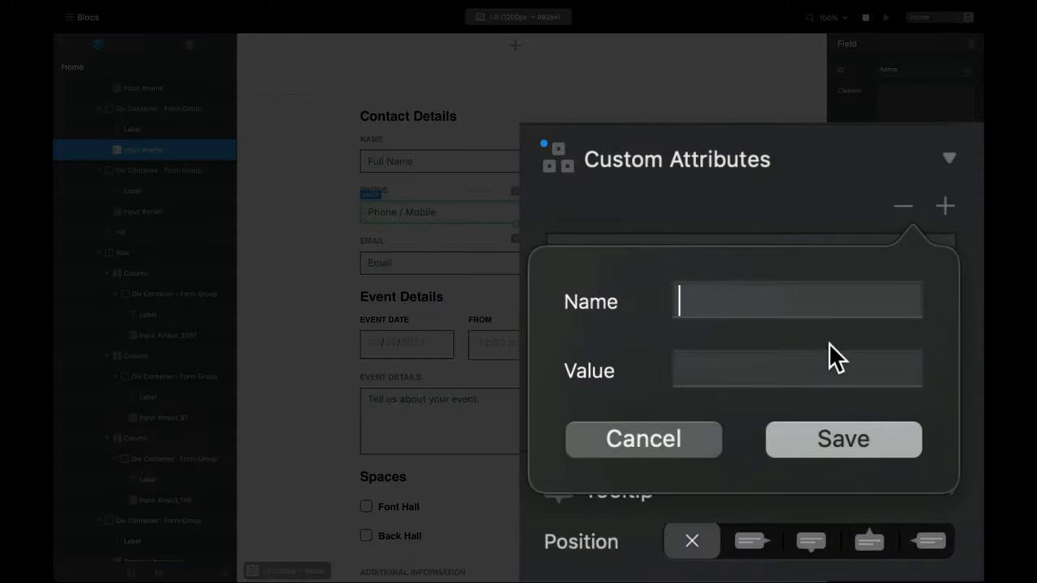
{"action": "type", "text": "data="}
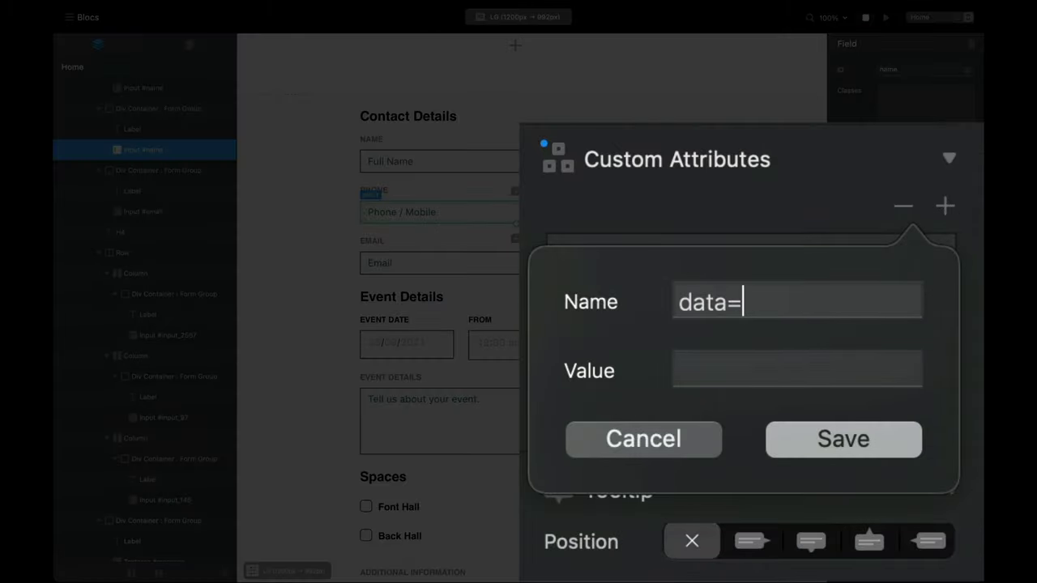
{"action": "key", "text": "BackSpace"}
{"action": "type", "text": "-patt"}
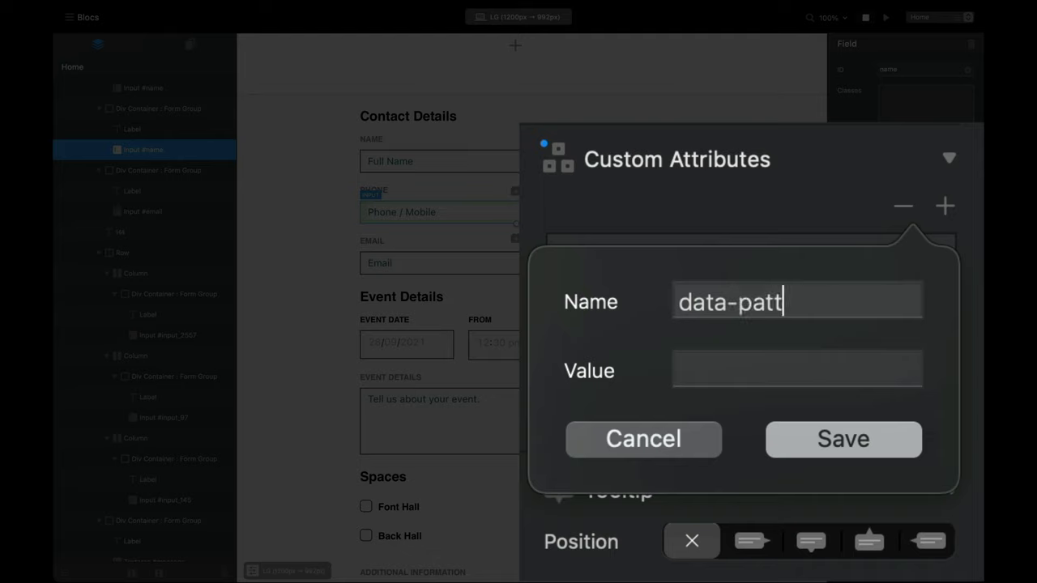
{"action": "type", "text": "ern-valid"}
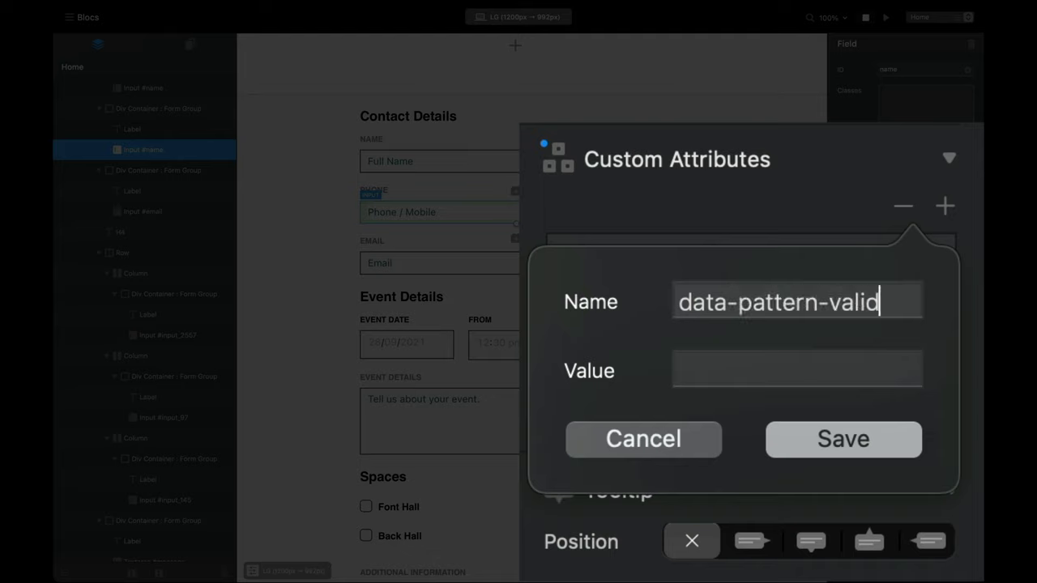
{"action": "type", "text": "ation-message"}
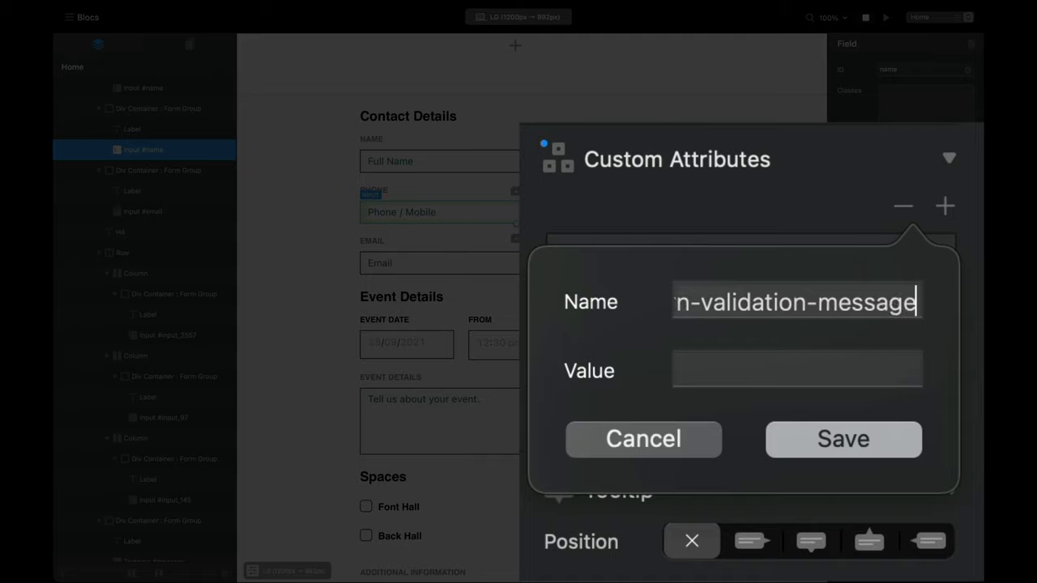
{"action": "key", "text": "Tab"}
Step: Set the attribute value to 'Whoops, only phone numbers please!' and save
{"action": "type", "text": "W"}
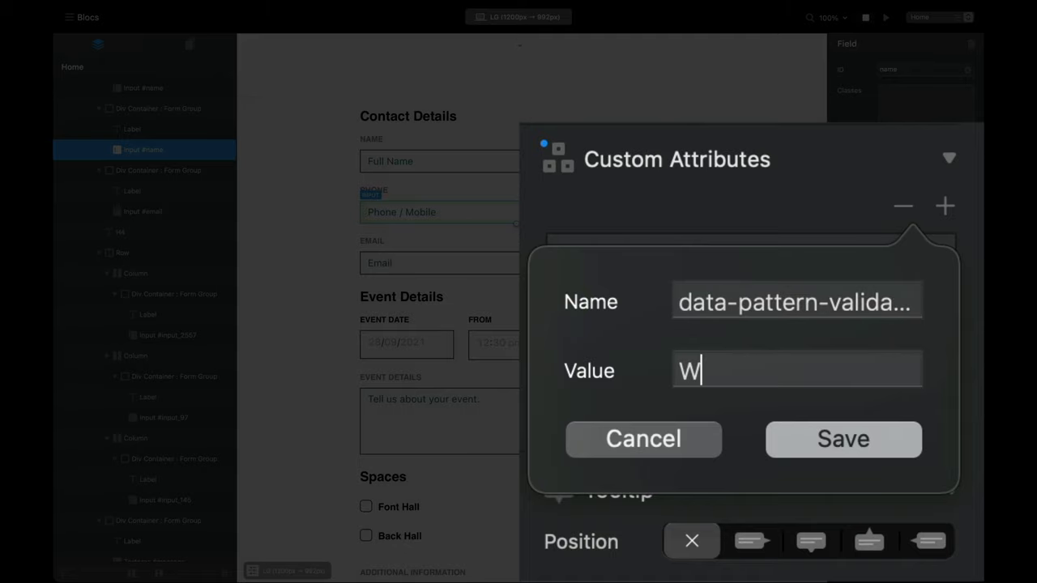
{"action": "type", "text": "hoops, on"}
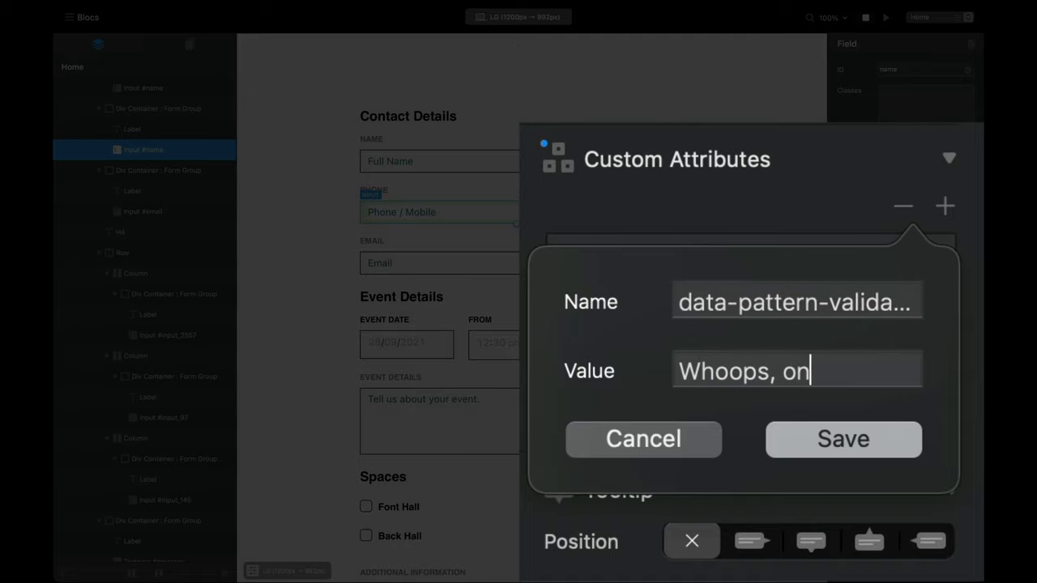
{"action": "type", "text": "ly phone numeb"}
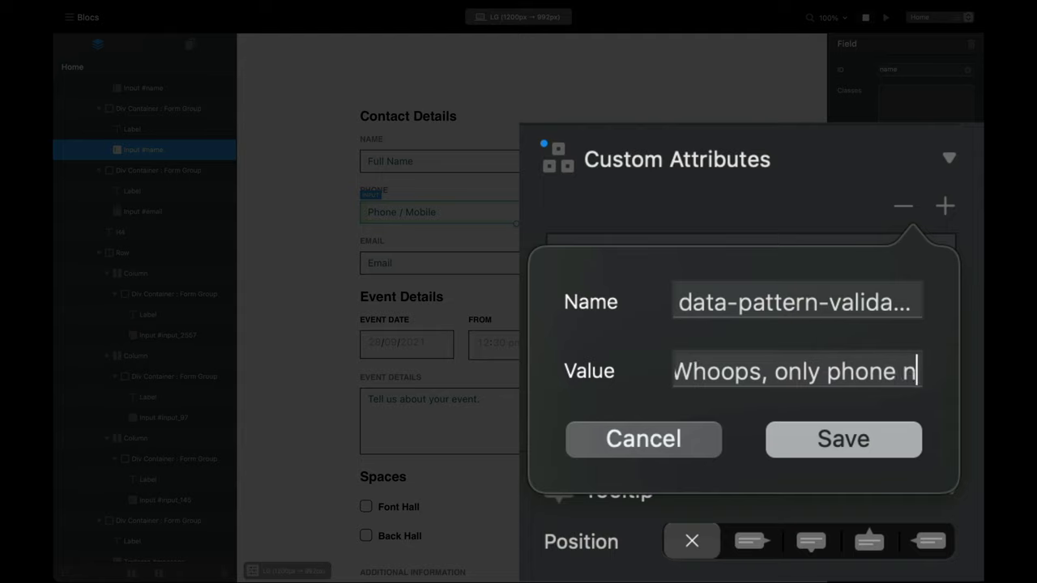
{"action": "key", "text": "BackSpace"}
{"action": "key", "text": "BackSpace"}
{"action": "key", "text": "BackSpace"}
{"action": "key", "text": "BackSpace"}
{"action": "key", "text": "BackSpace"}
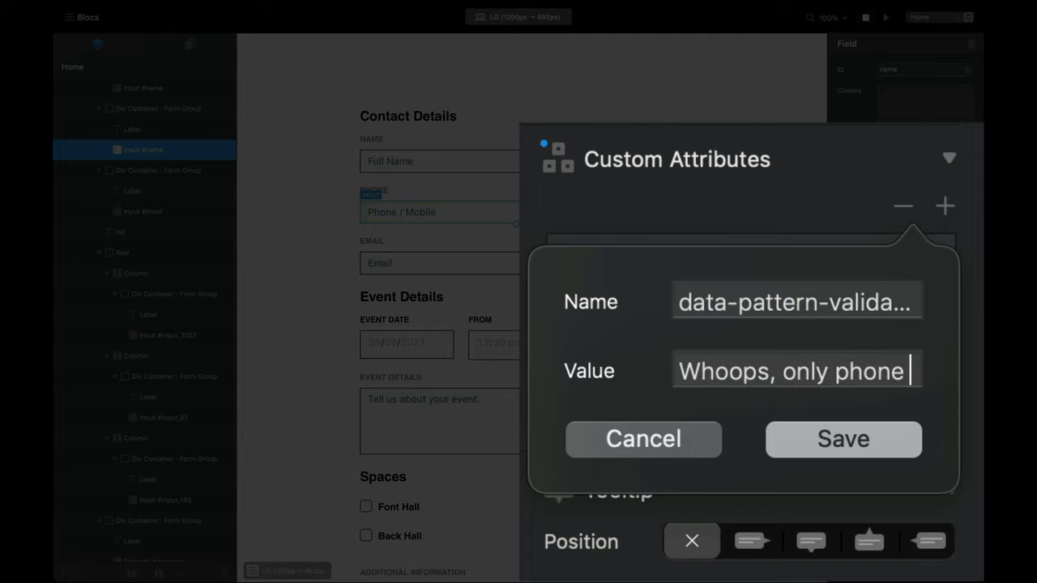
{"action": "type", "text": "num"}
{"action": "key", "text": "BackSpace"}
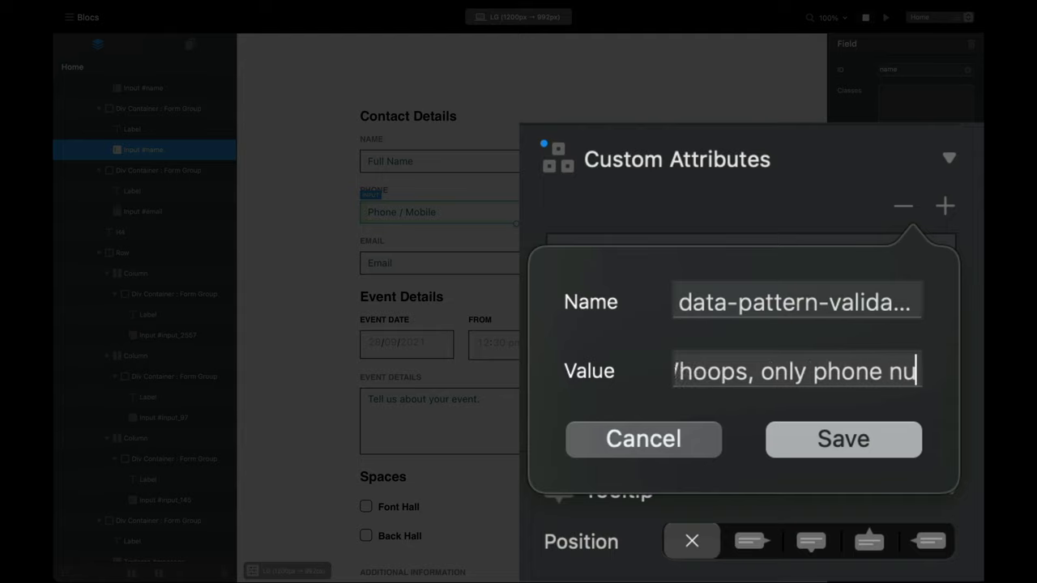
{"action": "type", "text": "mbers pa"}
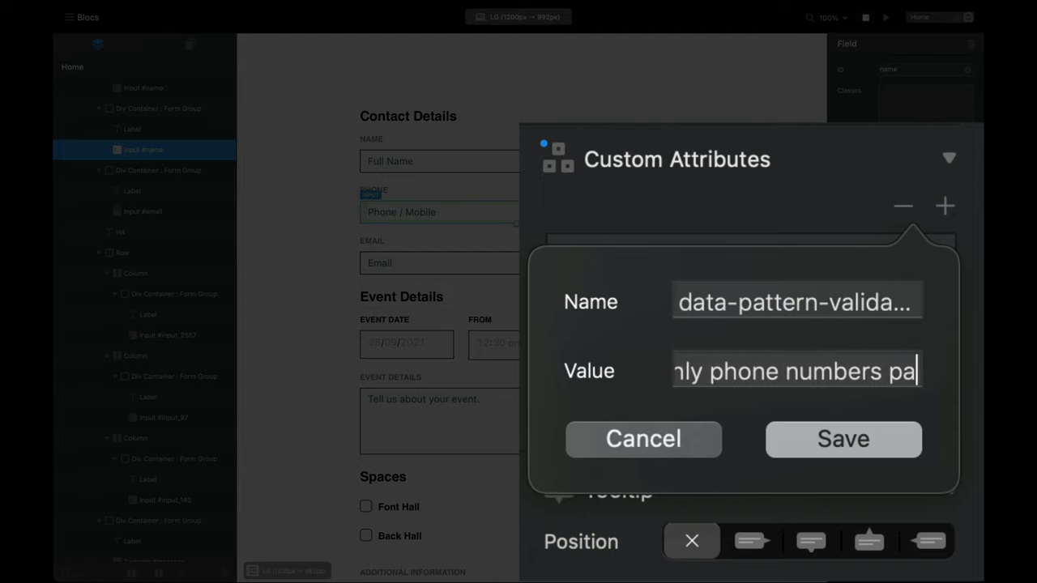
{"action": "key", "text": "BackSpace"}
{"action": "type", "text": "e"}
{"action": "key", "text": "BackSpace"}
{"action": "type", "text": "lease!"}
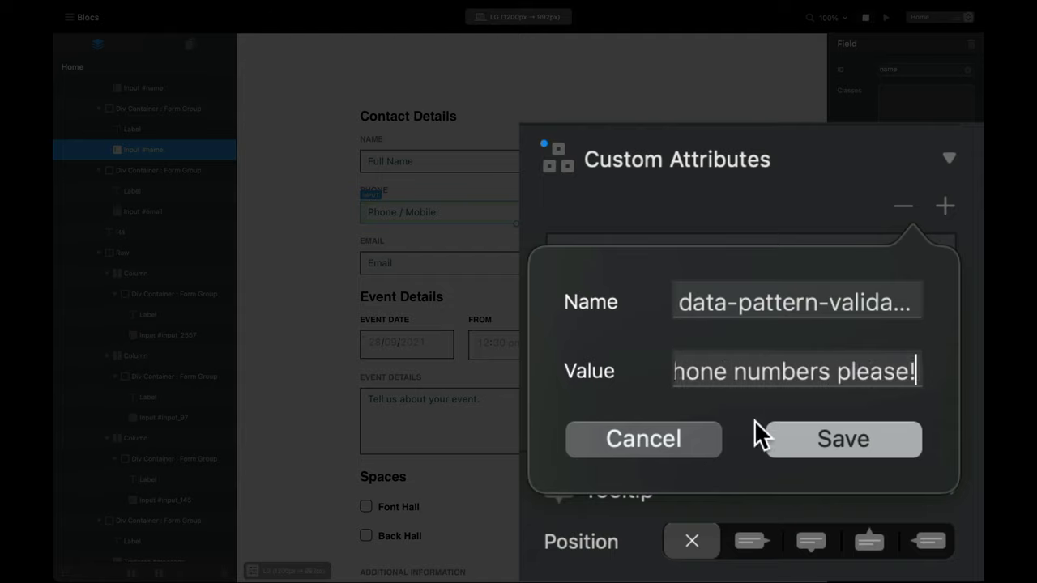
{"action": "left_click", "coordinate": [827, 448]}
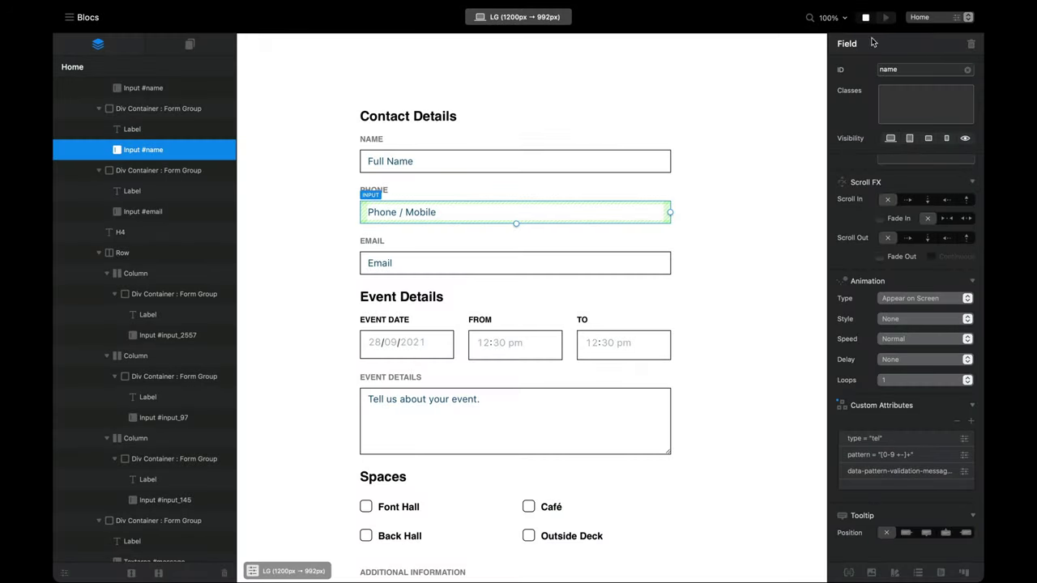
Step: Preview and reload the form, then enter 'gdfh' in Phone / Mobile to see the default error
{"action": "left_click", "coordinate": [887, 17]}
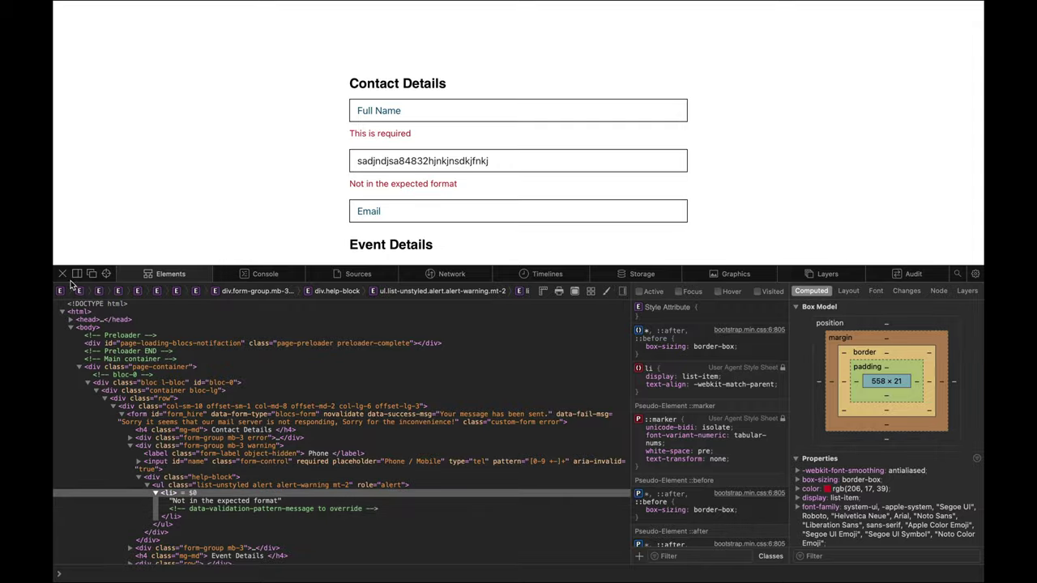
{"action": "left_click", "coordinate": [63, 274]}
{"action": "key", "text": "super+r"}
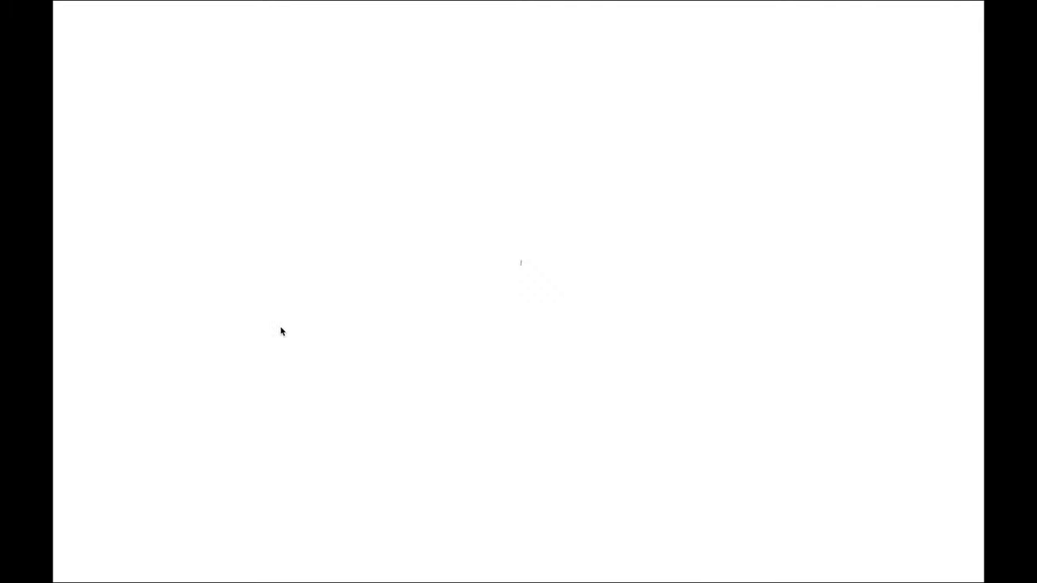
{"action": "left_click", "coordinate": [394, 145]}
{"action": "type", "text": "gdfh"}
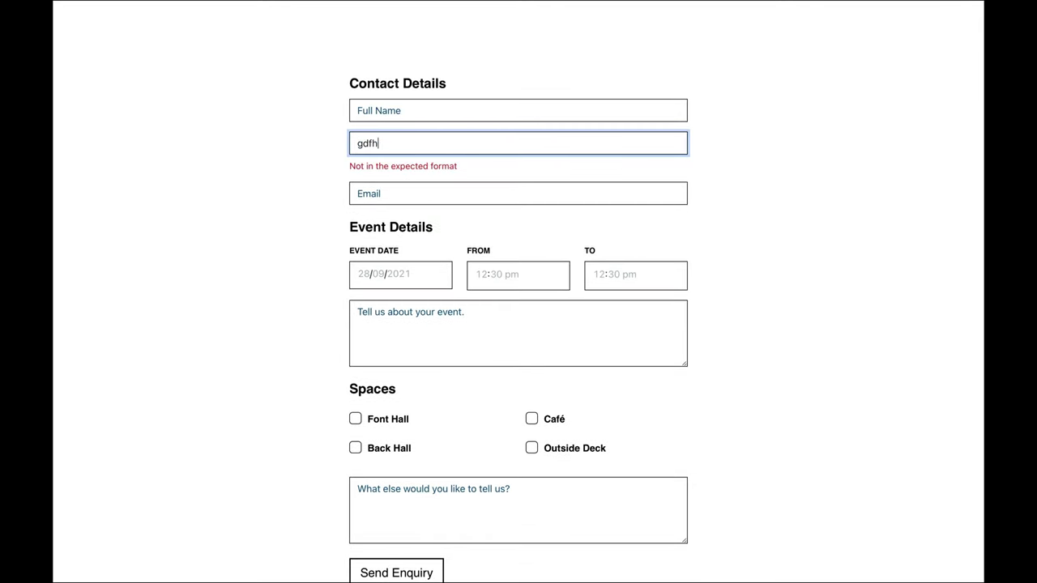
Step: Clear the phone field, submit the empty form, then enter 'rgeg ger4' as invalid phone text
{"action": "double_click", "coordinate": [386, 146]}
{"action": "key", "text": "BackSpace"}
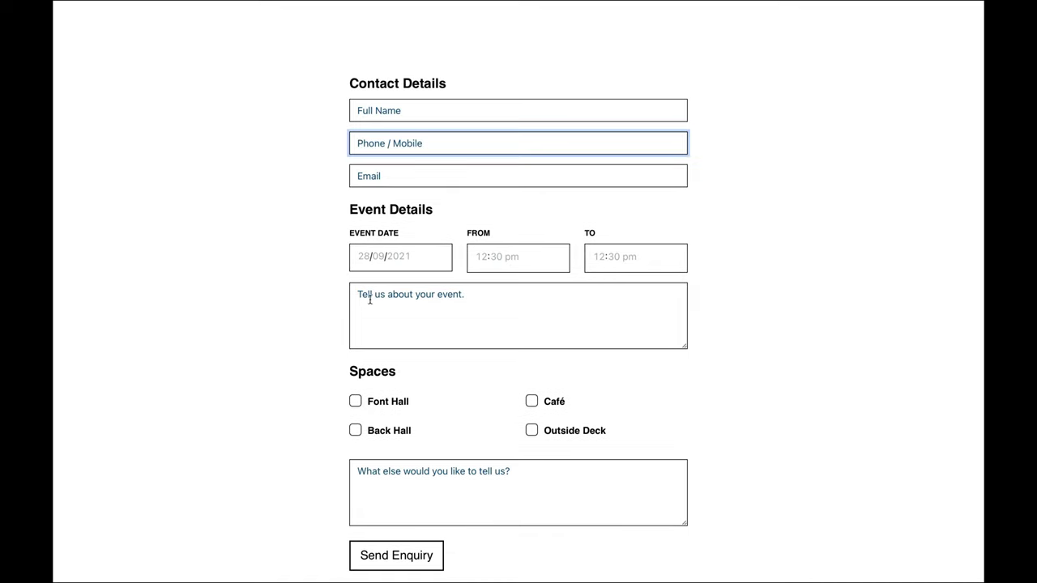
{"action": "scroll", "coordinate": [360, 389], "scroll_direction": "down", "scroll_amount": 1}
{"action": "left_click", "coordinate": [369, 515]}
{"action": "scroll", "coordinate": [284, 457], "scroll_direction": "up", "scroll_amount": 1}
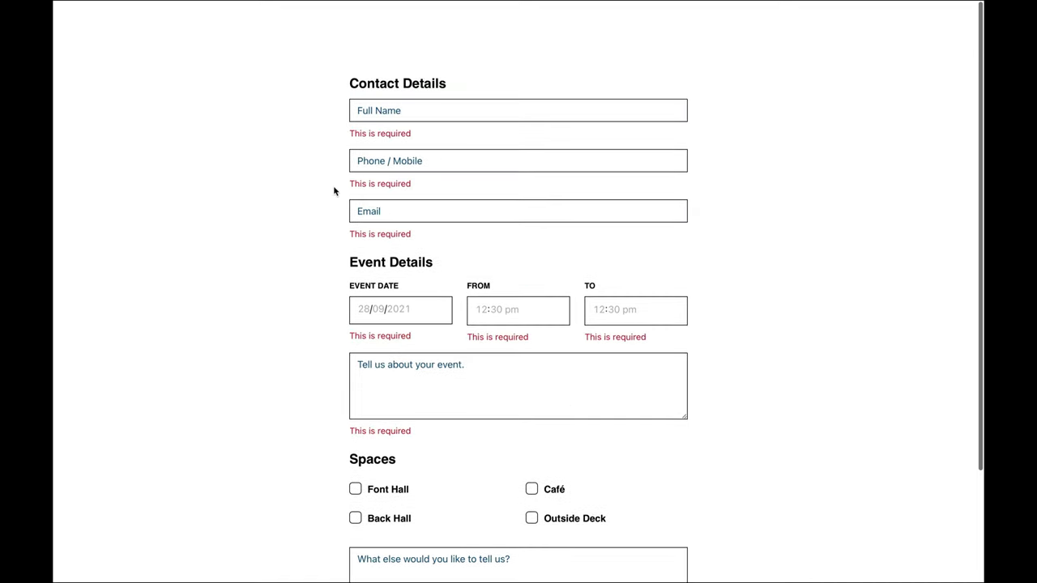
{"action": "left_click", "coordinate": [402, 161]}
{"action": "type", "text": "rgeg"}
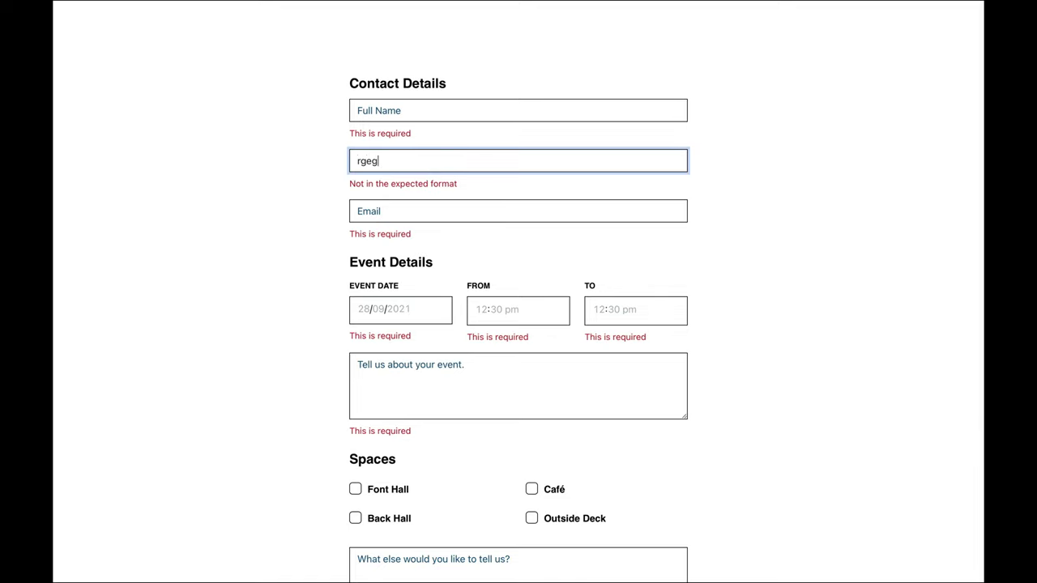
{"action": "type", "text": " ger44"}
Step: Inspect the phone error's <li> markup and find the data-validation-pattern-message override comment
{"action": "right_click", "coordinate": [419, 184]}
{"action": "left_click", "coordinate": [489, 285]}
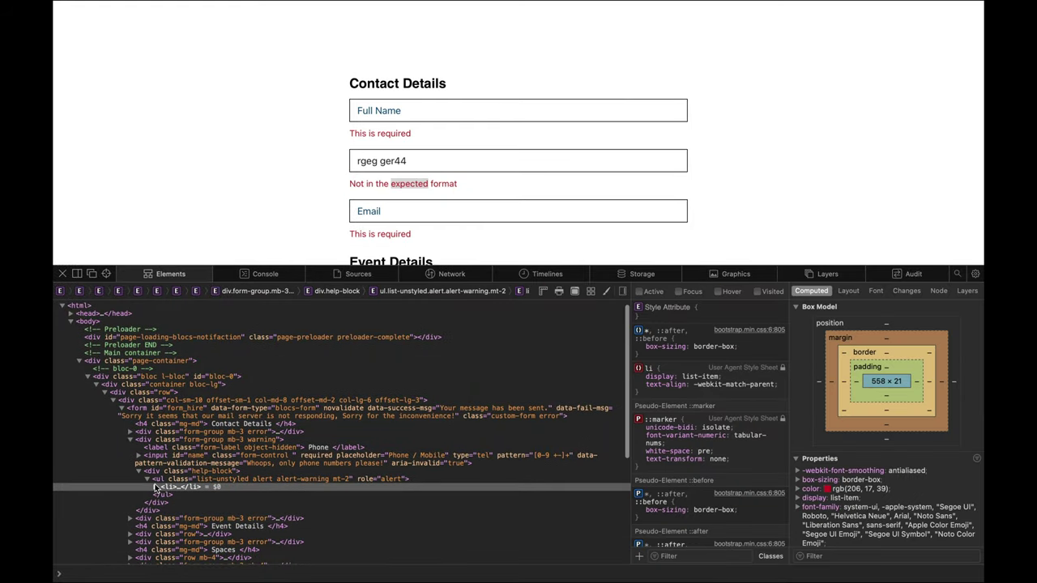
{"action": "left_click", "coordinate": [156, 487]}
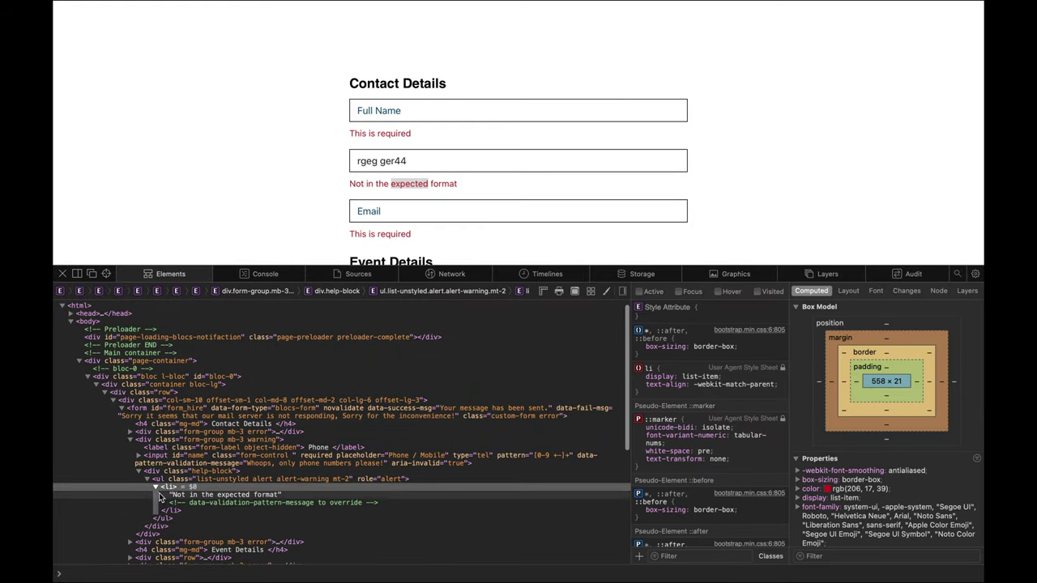
{"action": "left_click", "coordinate": [212, 504]}
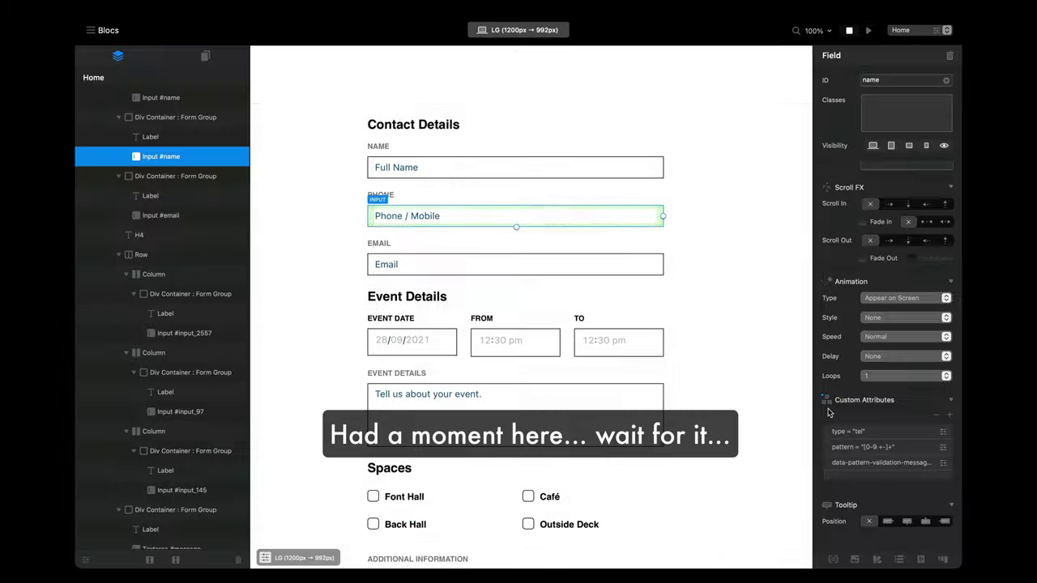
Step: In Custom Attributes, change the message attribute's Name to data-validation-pattern-message and save
{"action": "left_click", "coordinate": [927, 464]}
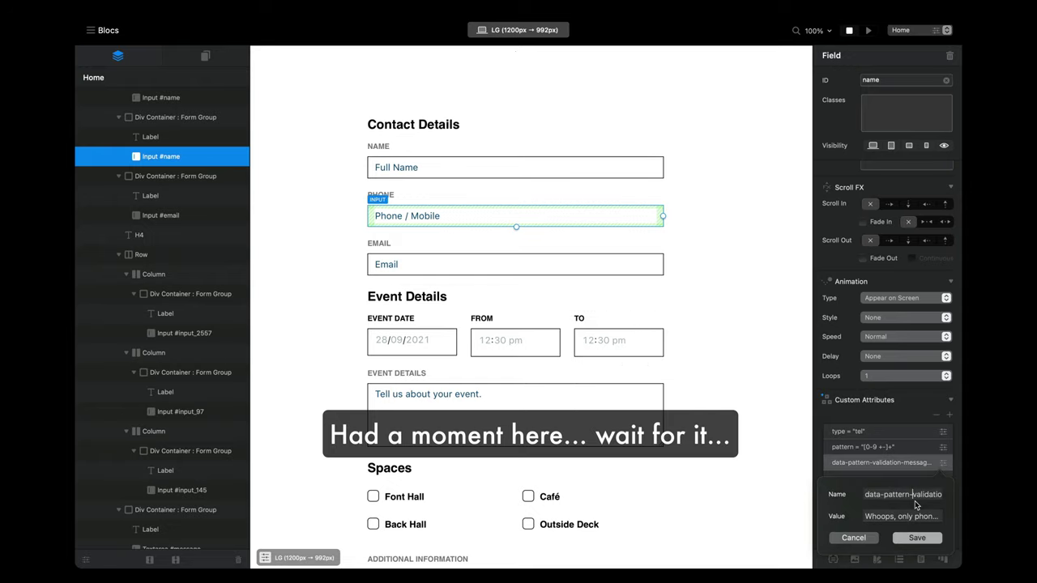
{"action": "key", "text": "End"}
{"action": "key", "text": "Home"}
{"action": "key", "text": "Right"}
{"action": "key", "text": "Right"}
{"action": "key", "text": "Right"}
{"action": "key", "text": "Right"}
{"action": "key", "text": "Right"}
{"action": "key", "text": "Right"}
{"action": "key", "text": "Right"}
{"action": "key", "text": "Right"}
{"action": "key", "text": "Right"}
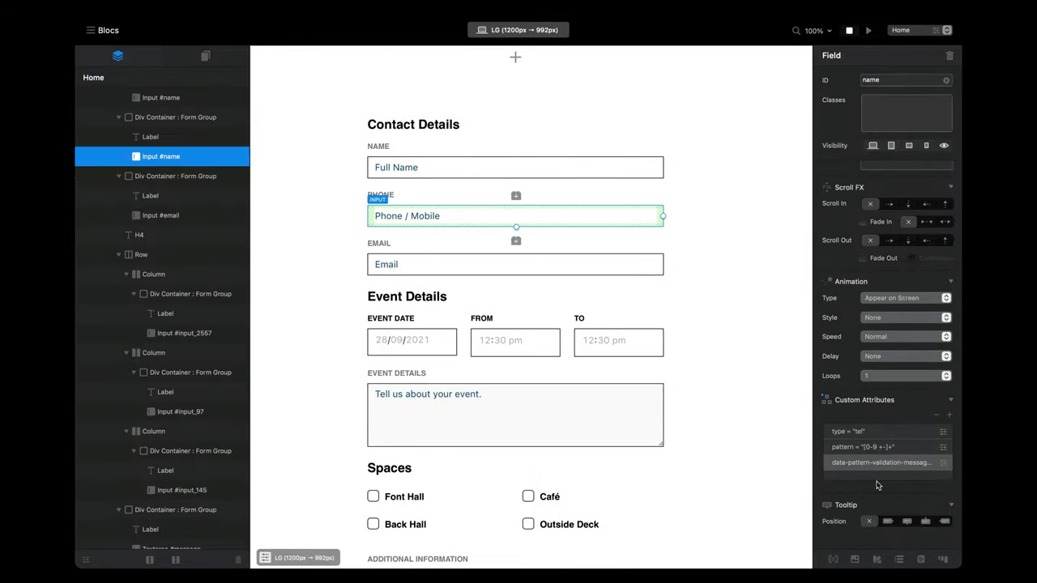
{"action": "left_click", "coordinate": [942, 463]}
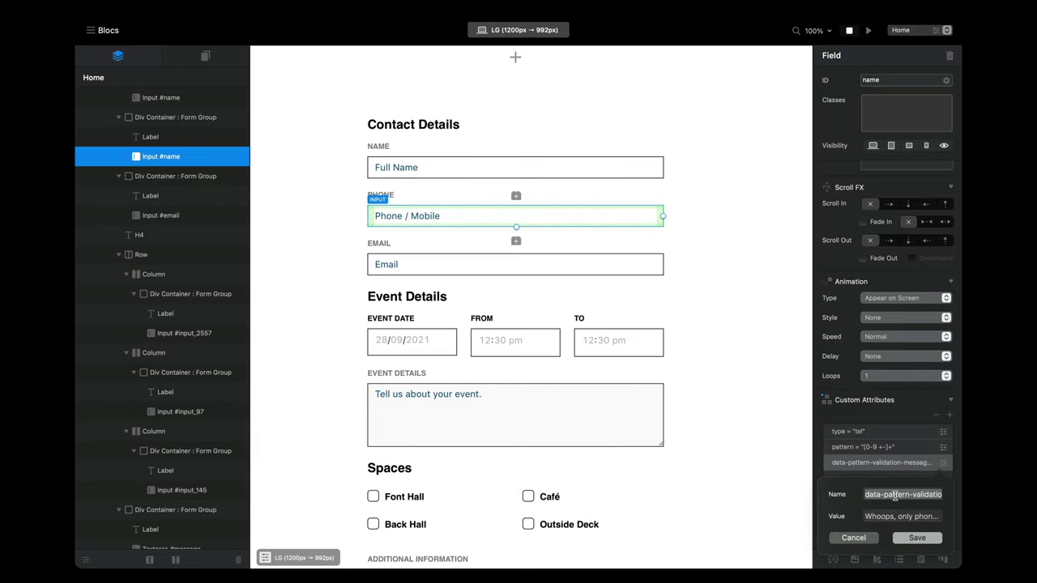
{"action": "type", "text": "data-valida"}
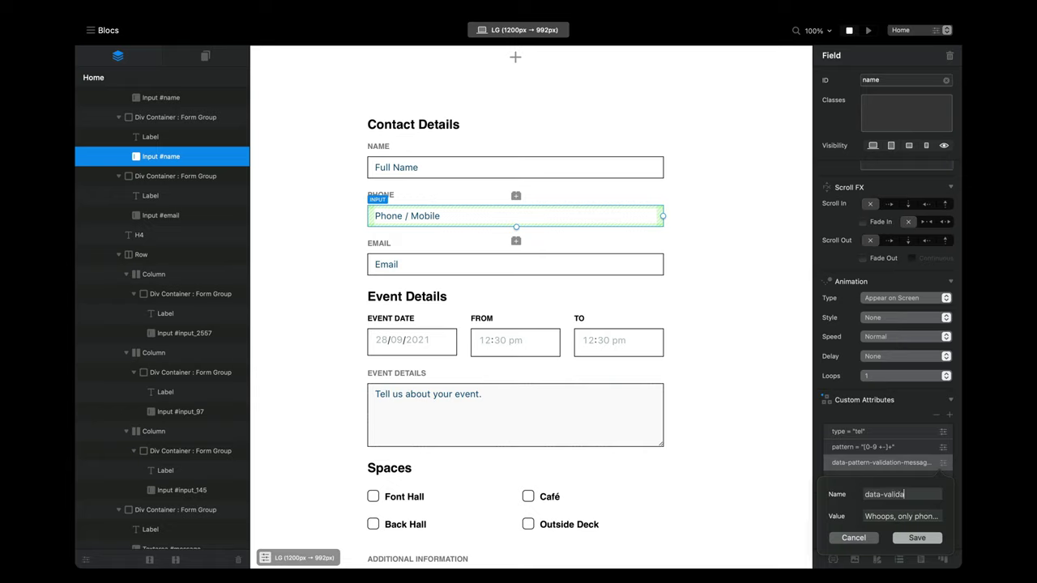
{"action": "type", "text": "tion-pattern-messag"}
{"action": "type", "text": "e"}
{"action": "key", "text": "Tab"}
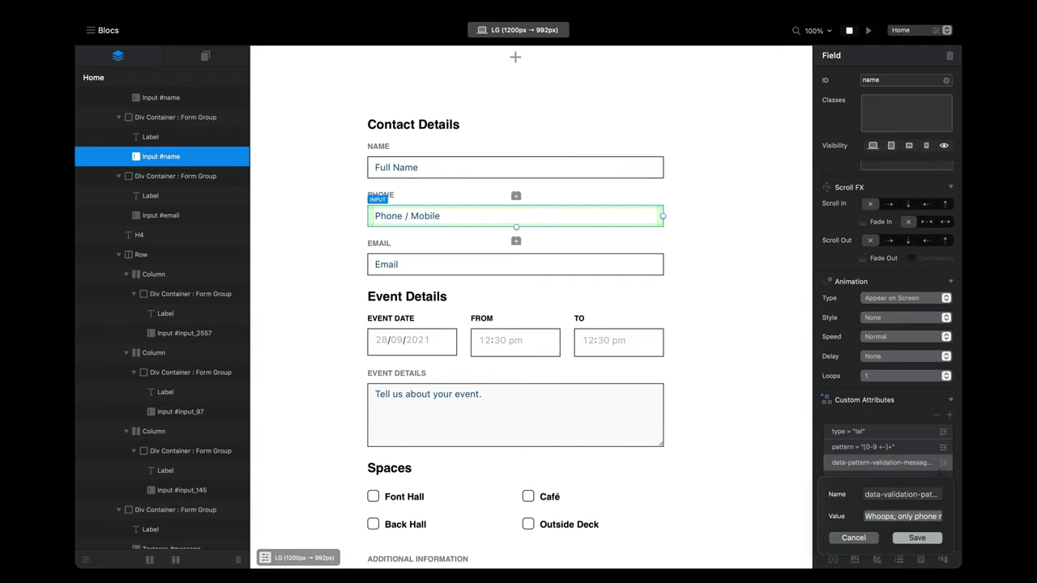
{"action": "left_click", "coordinate": [906, 542]}
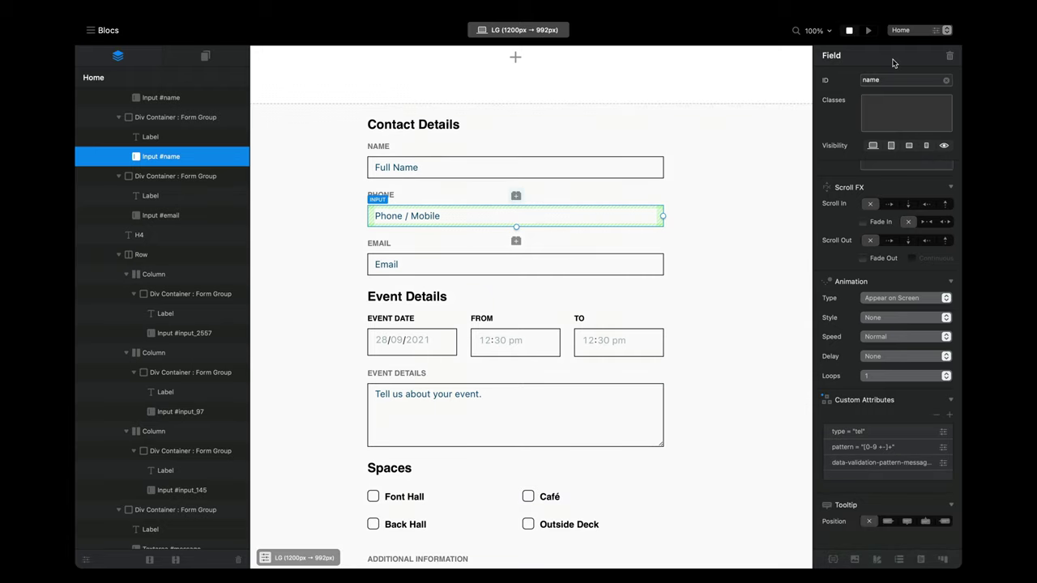
{"action": "left_click", "coordinate": [868, 30]}
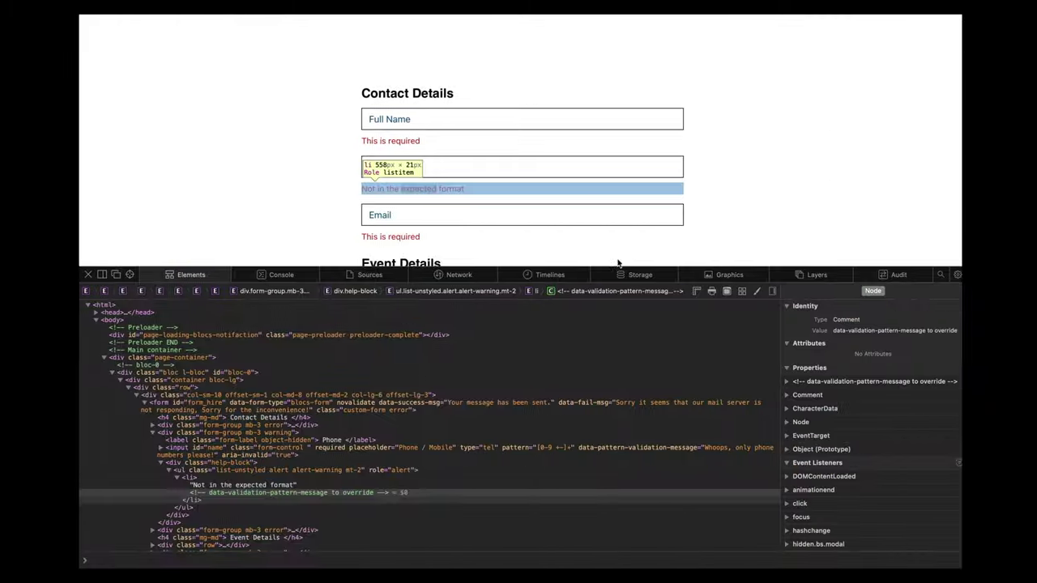
Step: Reload the preview and enter '12312fdfs' in Phone / Mobile to show the custom Whoops error
{"action": "left_click", "coordinate": [87, 275]}
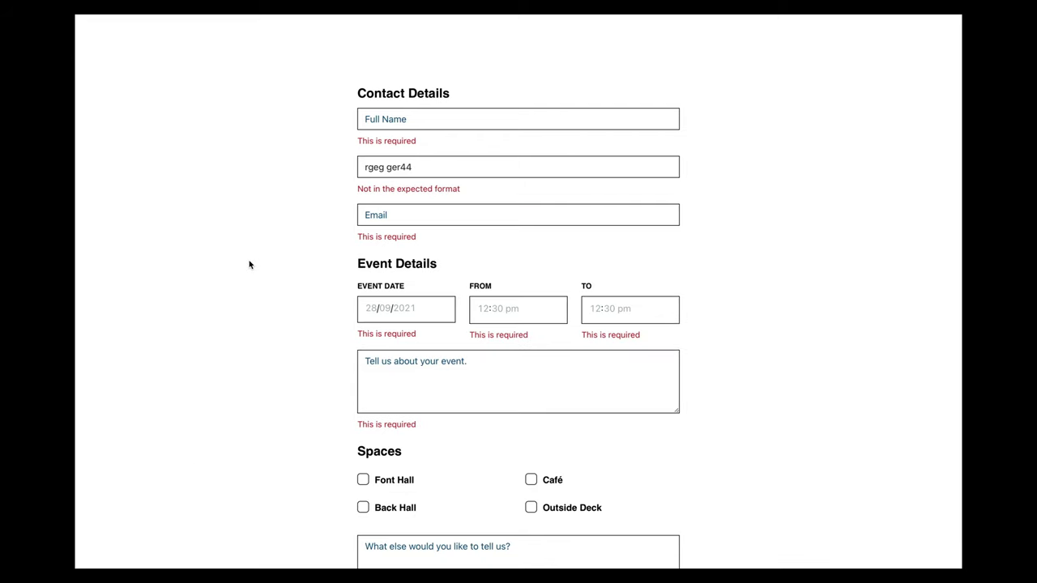
{"action": "key", "text": "super+r"}
{"action": "left_click", "coordinate": [433, 153]}
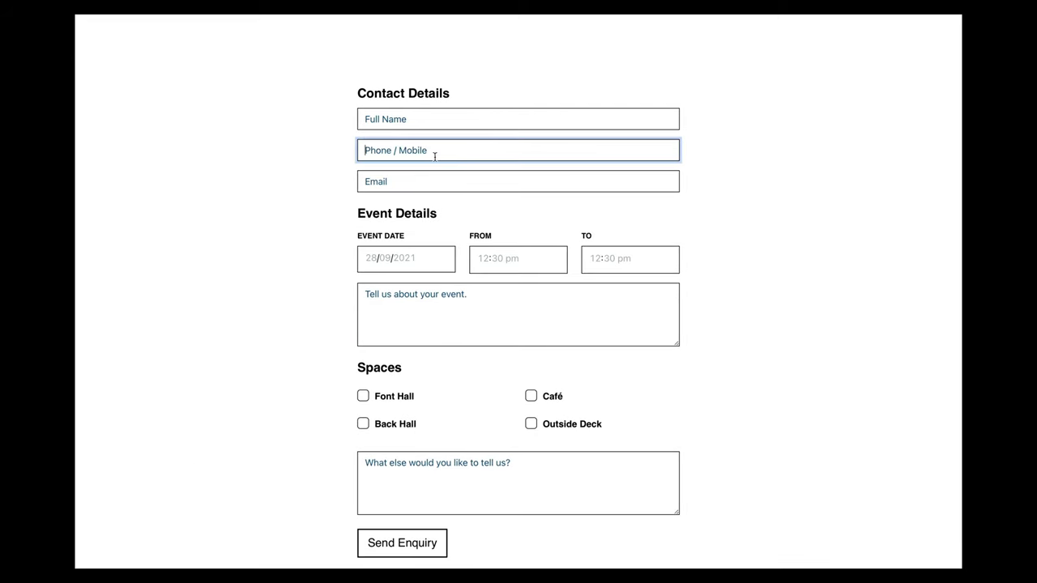
{"action": "type", "text": "12312fdf"}
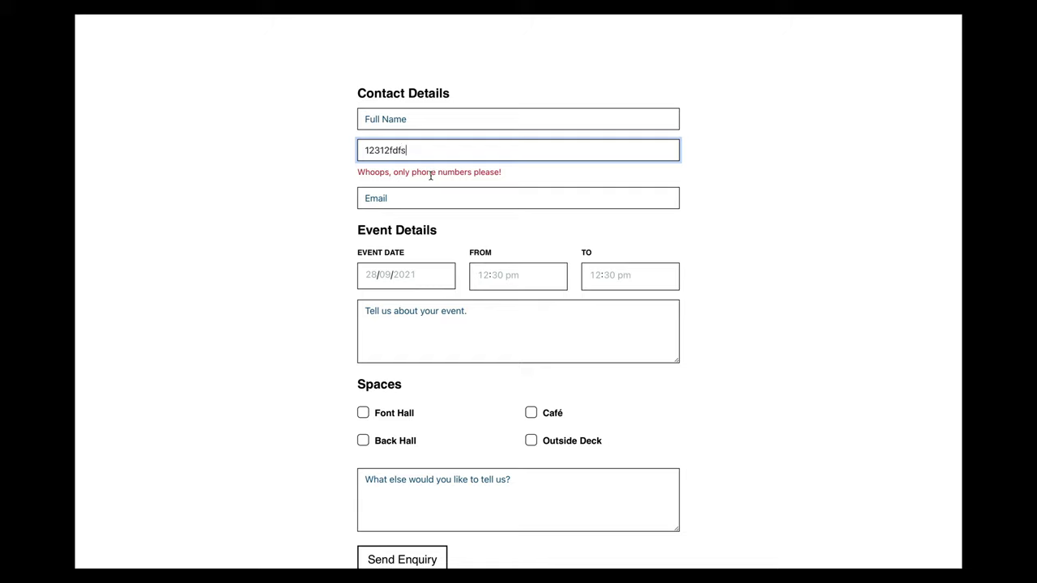
{"action": "type", "text": "s"}
Step: Add 'sdfsdf' to the phone entry, then clear the phone field
{"action": "left_click", "coordinate": [476, 169]}
{"action": "left_click", "coordinate": [447, 151]}
{"action": "type", "text": "sdfsdf"}
{"action": "key", "text": "BackSpace"}
{"action": "key", "text": "BackSpace"}
{"action": "key", "text": "BackSpace"}
{"action": "key", "text": "BackSpace"}
{"action": "key", "text": "BackSpace"}
{"action": "key", "text": "BackSpace"}
{"action": "key", "text": "BackSpace"}
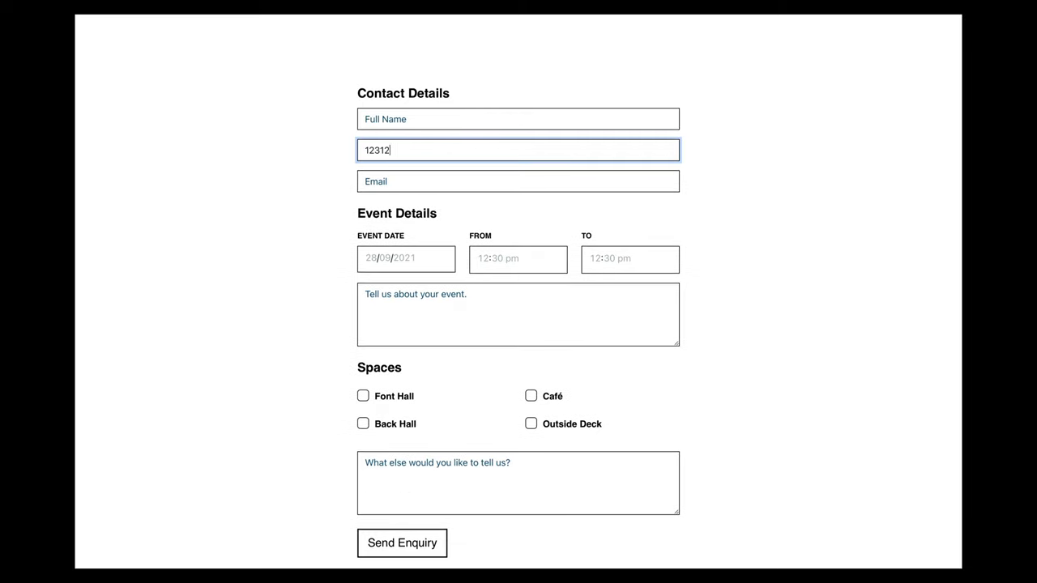
{"action": "key", "text": "BackSpace"}
{"action": "key", "text": "BackSpace"}
{"action": "scroll", "coordinate": [417, 268], "scroll_direction": "down", "scroll_amount": 1}
{"action": "scroll", "coordinate": [326, 306], "scroll_direction": "up", "scroll_amount": 1}
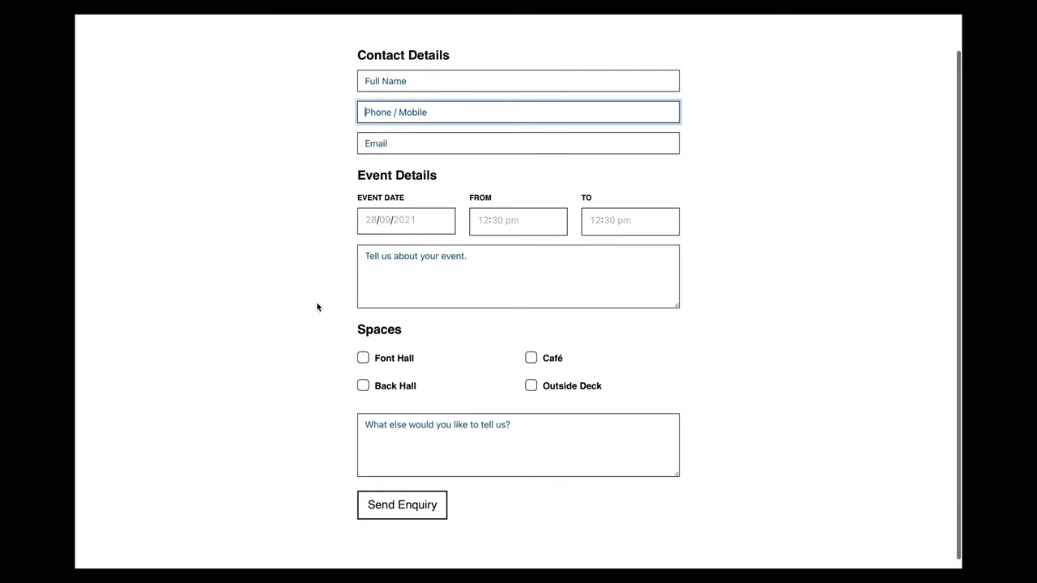
{"action": "scroll", "coordinate": [537, 335], "scroll_direction": "up", "scroll_amount": 1}
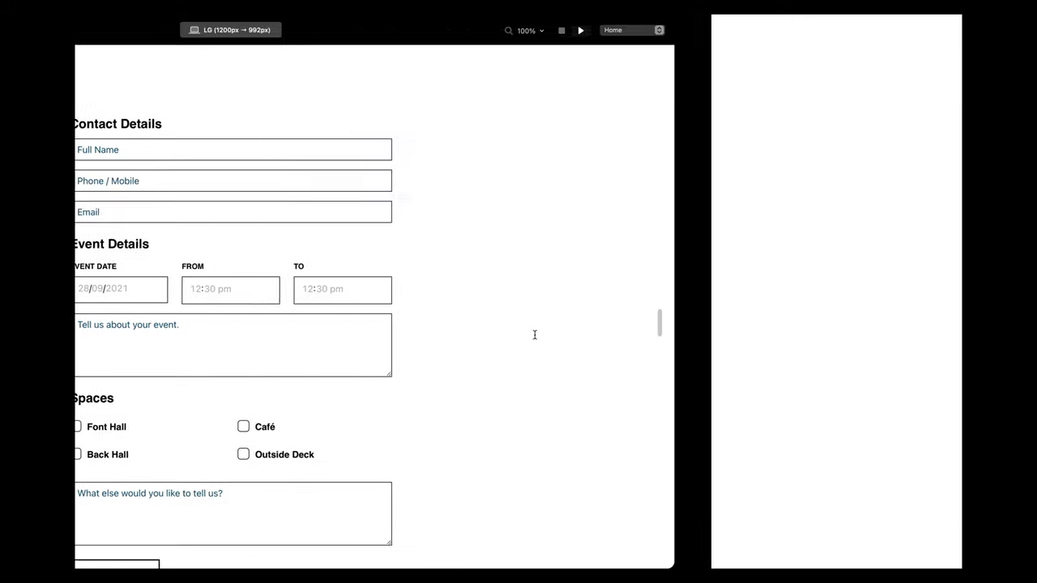
Step: Back in the editor, change the Phone / Mobile input's ID from 'name' to 'phone'
{"action": "left_click", "coordinate": [850, 31]}
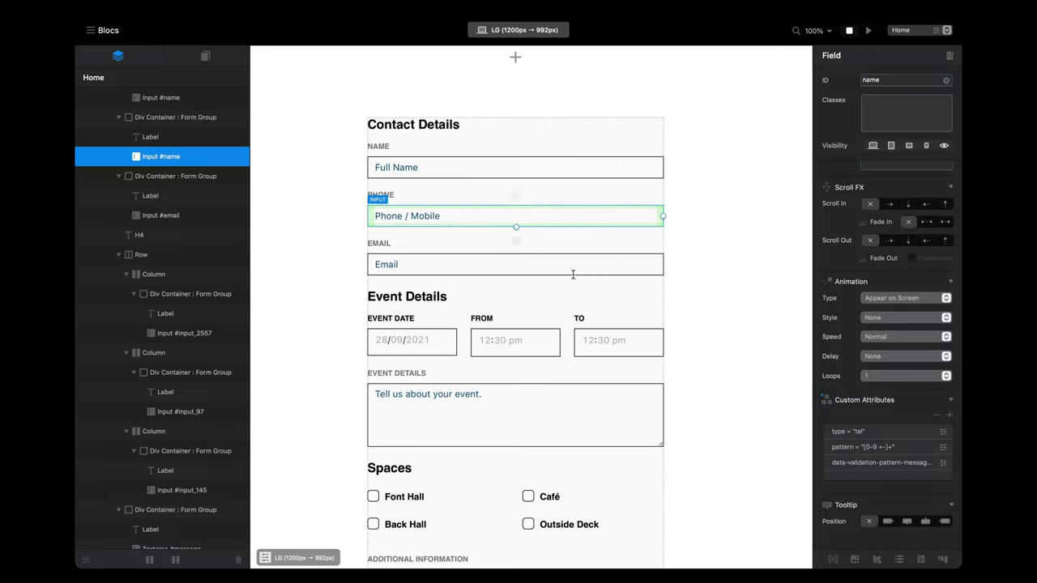
{"action": "left_click", "coordinate": [467, 173]}
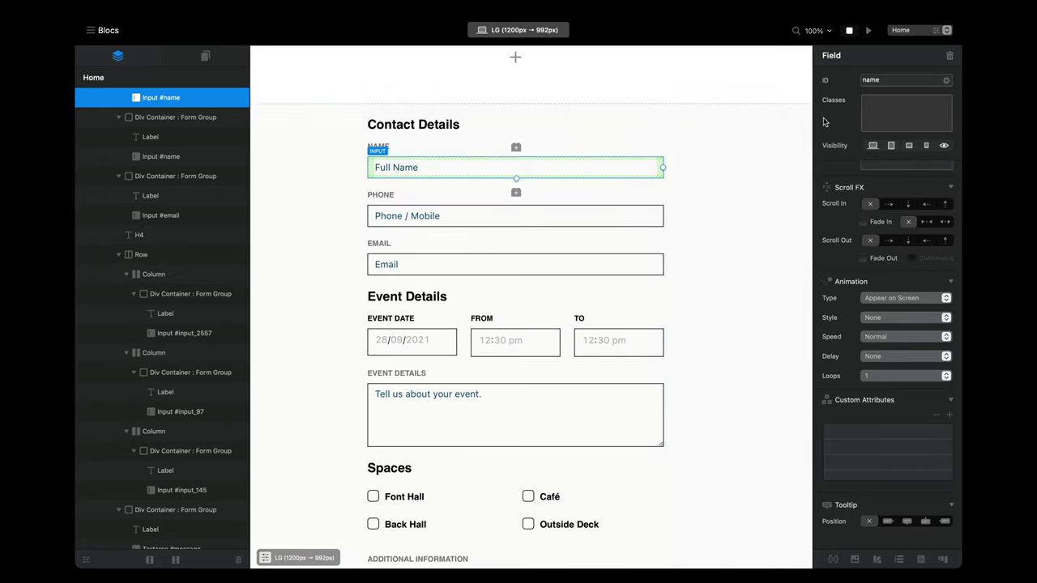
{"action": "double_click", "coordinate": [887, 81]}
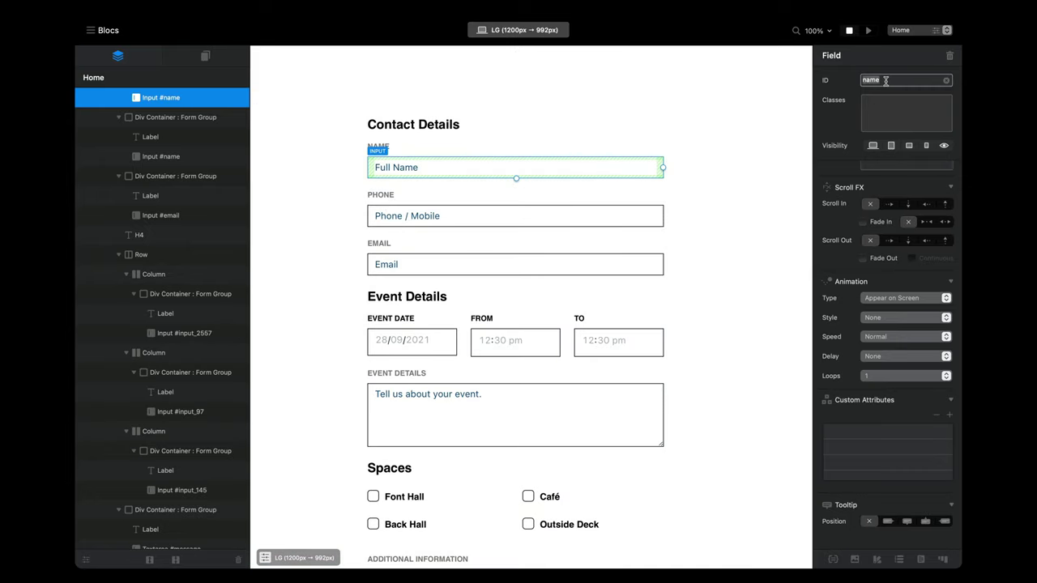
{"action": "left_click", "coordinate": [428, 221]}
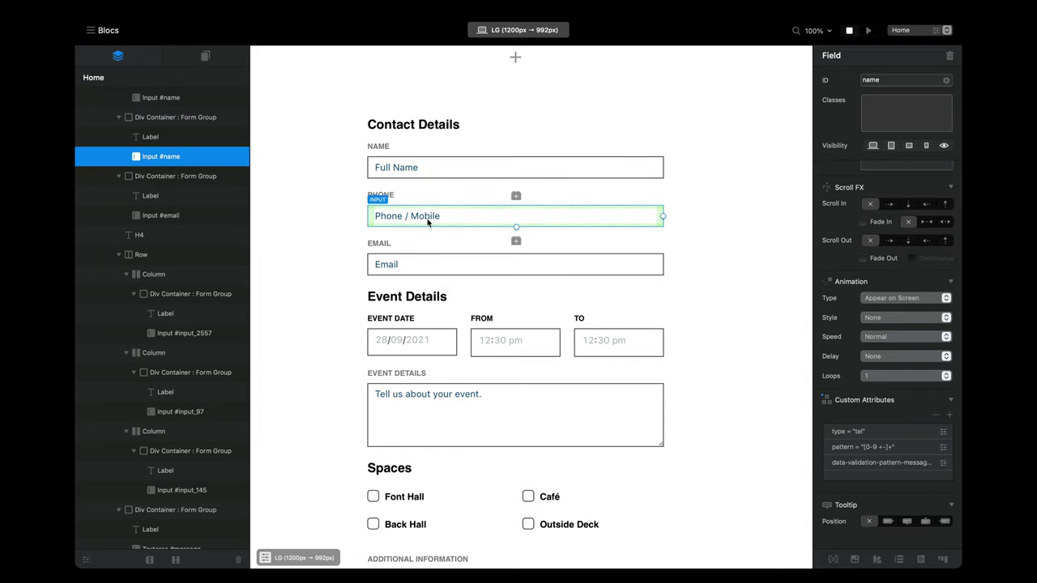
{"action": "double_click", "coordinate": [892, 80]}
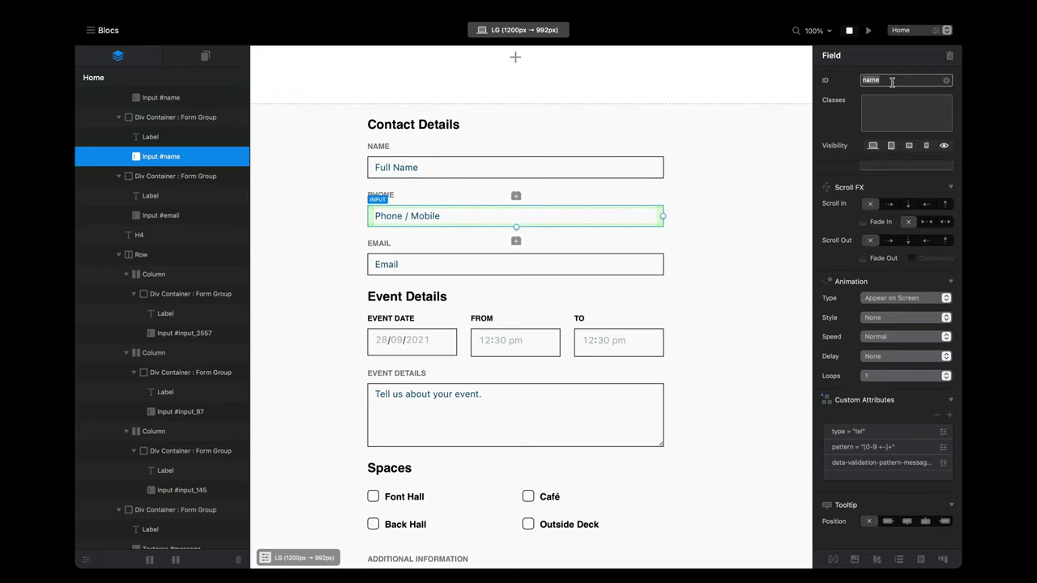
{"action": "type", "text": "pho"}
Step: Set the event field IDs to event-date, time-from, time-to and event-details
{"action": "left_click", "coordinate": [567, 268]}
{"action": "left_click", "coordinate": [412, 341]}
{"action": "type", "text": "event-date"}
{"action": "key", "text": "Return"}
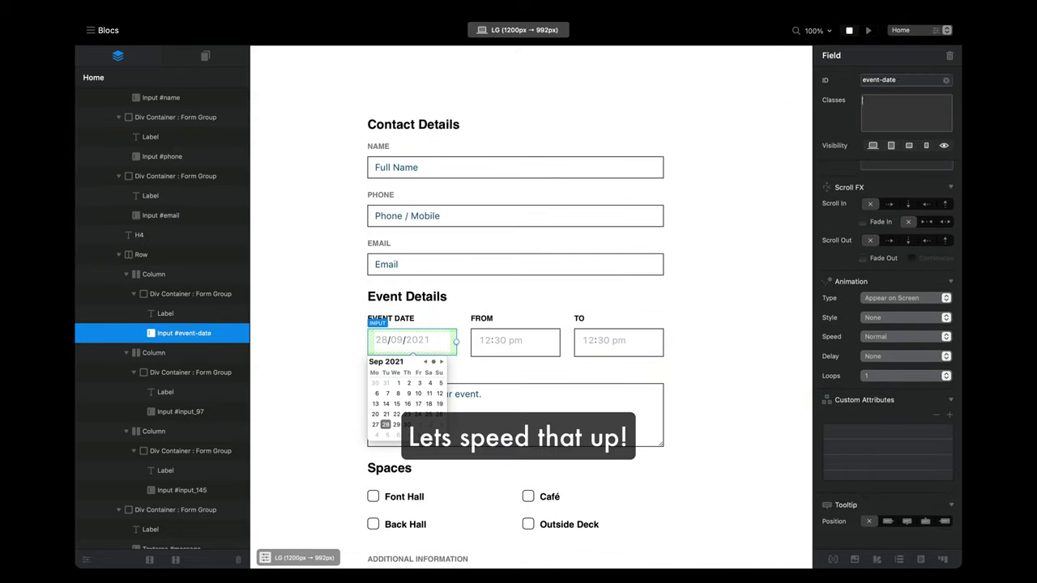
{"action": "left_click", "coordinate": [515, 342]}
{"action": "double_click", "coordinate": [900, 79]}
{"action": "type", "text": "time-from"}
{"action": "key", "text": "Return"}
{"action": "left_click", "coordinate": [618, 342]}
{"action": "double_click", "coordinate": [900, 79]}
{"action": "type", "text": "time-to"}
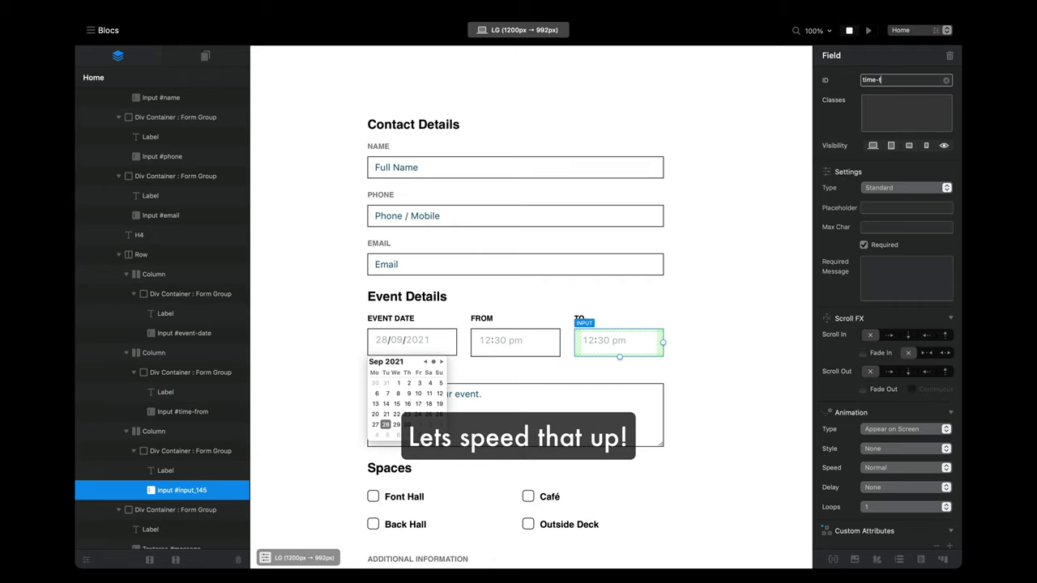
{"action": "key", "text": "Return"}
{"action": "left_click", "coordinate": [567, 397]}
{"action": "double_click", "coordinate": [899, 80]}
{"action": "type", "text": "event-details"}
{"action": "key", "text": "Return"}
Step: Set the space checkbox IDs to front-hall, back-hall, cafe and deck
{"action": "scroll", "coordinate": [502, 481], "scroll_direction": "down", "scroll_amount": 2}
{"action": "left_click", "coordinate": [437, 374]}
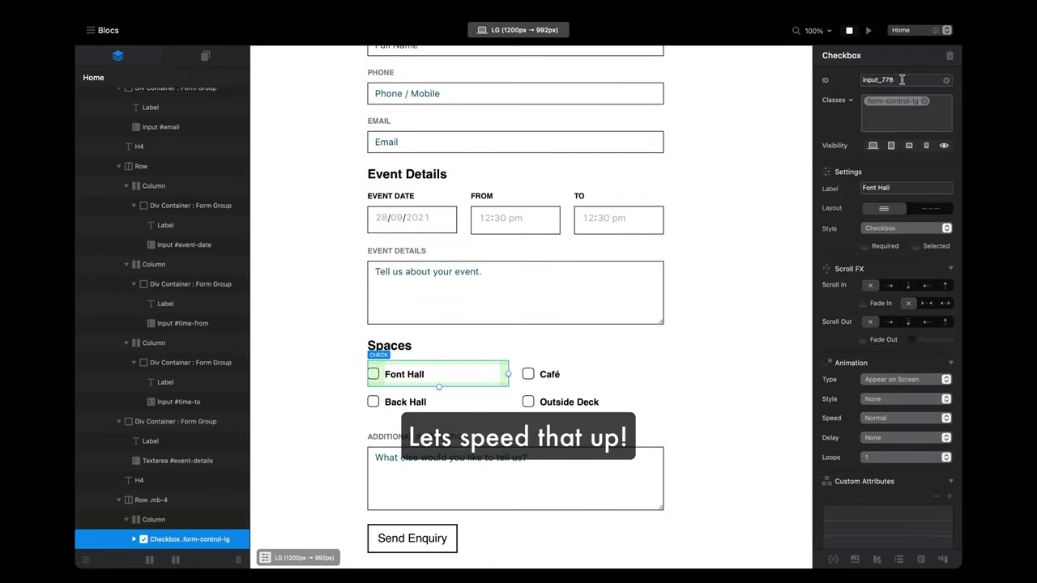
{"action": "double_click", "coordinate": [900, 80]}
{"action": "type", "text": "front-hall"}
{"action": "key", "text": "Return"}
{"action": "left_click", "coordinate": [405, 402]}
{"action": "double_click", "coordinate": [899, 79]}
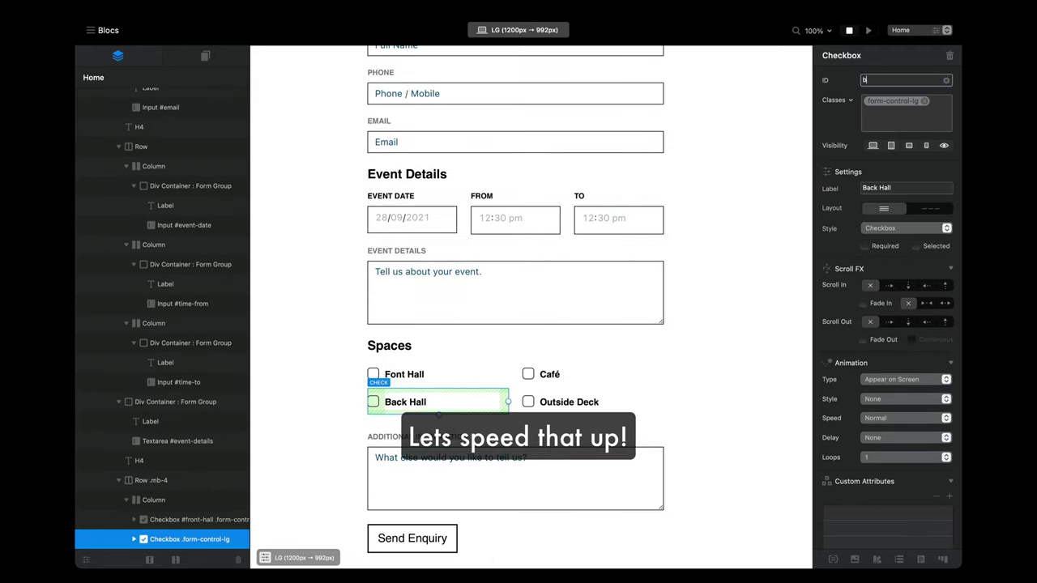
{"action": "type", "text": "back-hall"}
{"action": "key", "text": "Return"}
{"action": "left_click", "coordinate": [594, 375]}
{"action": "type", "text": "cafe"}
{"action": "key", "text": "Return"}
{"action": "left_click", "coordinate": [567, 402]}
{"action": "double_click", "coordinate": [900, 80]}
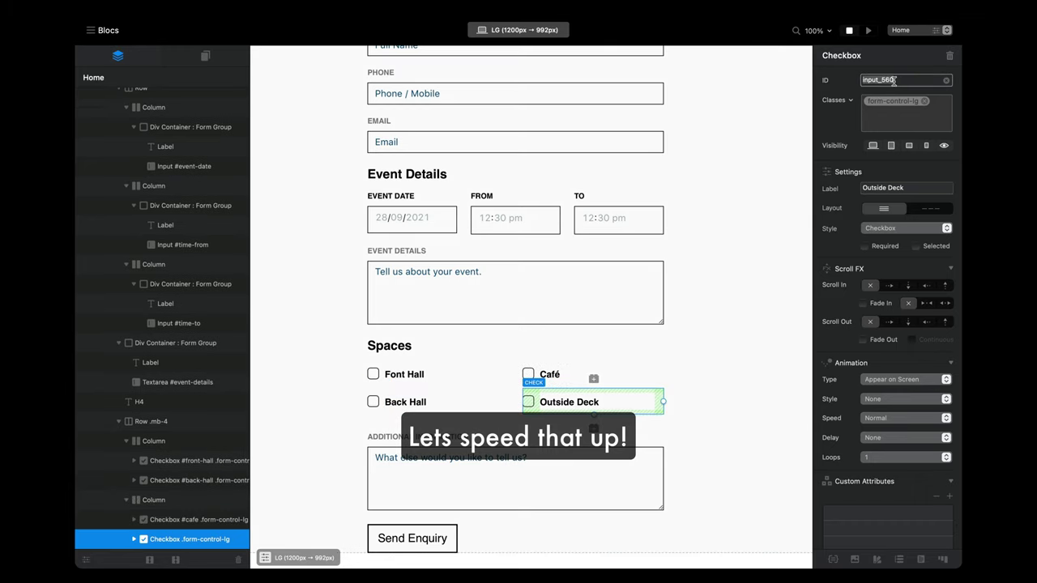
{"action": "type", "text": "deck"}
{"action": "key", "text": "Return"}
Step: Set the Additional Information text box ID to additional-information
{"action": "scroll", "coordinate": [531, 324], "scroll_direction": "down", "scroll_amount": 1}
{"action": "left_click", "coordinate": [516, 457]}
{"action": "double_click", "coordinate": [900, 80]}
{"action": "type", "text": "addit"}
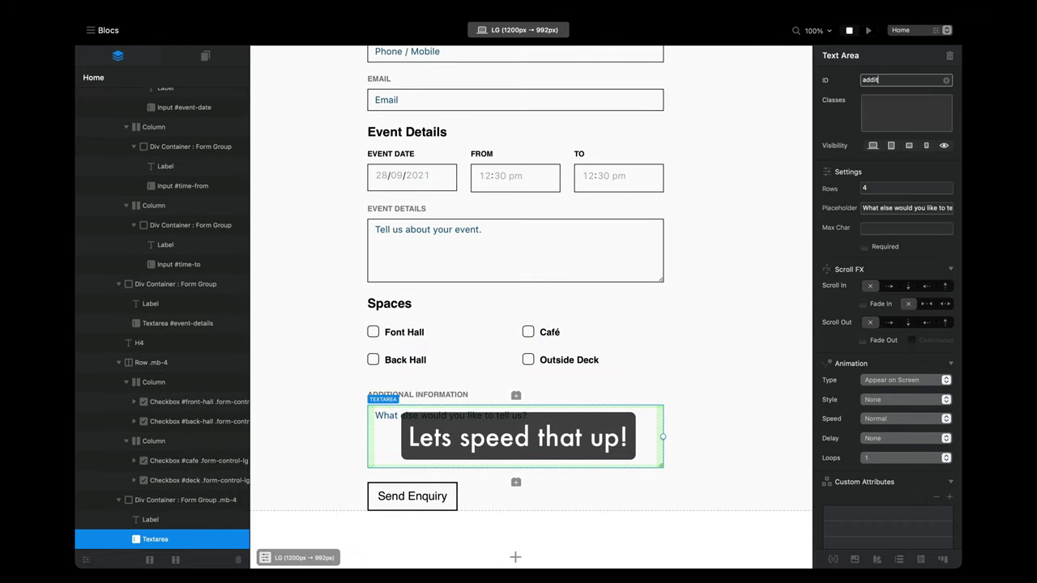
{"action": "type", "text": "ional-information"}
{"action": "key", "text": "Tab"}
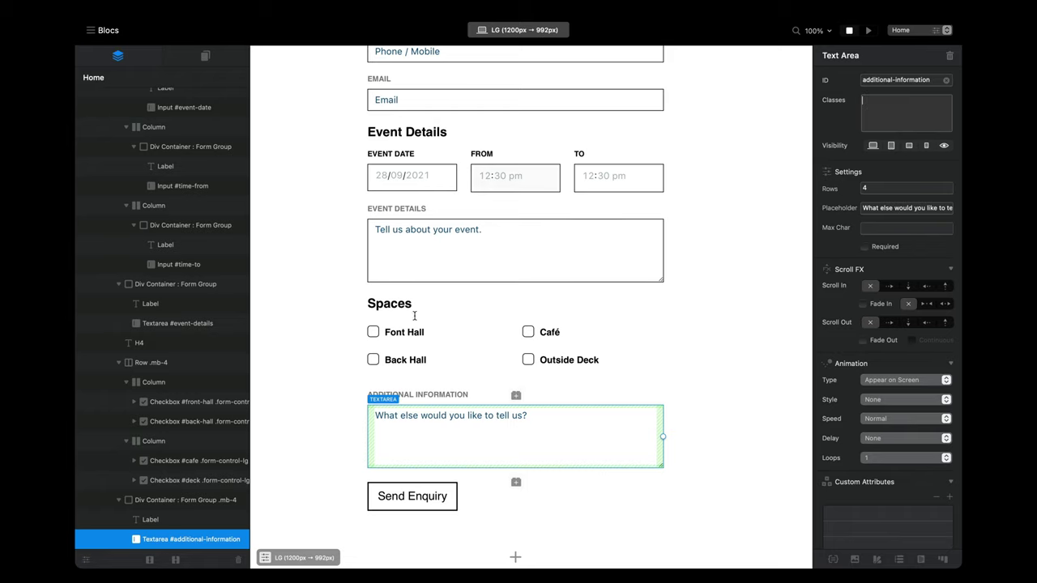
{"action": "scroll", "coordinate": [515, 433], "scroll_direction": "up", "scroll_amount": 1}
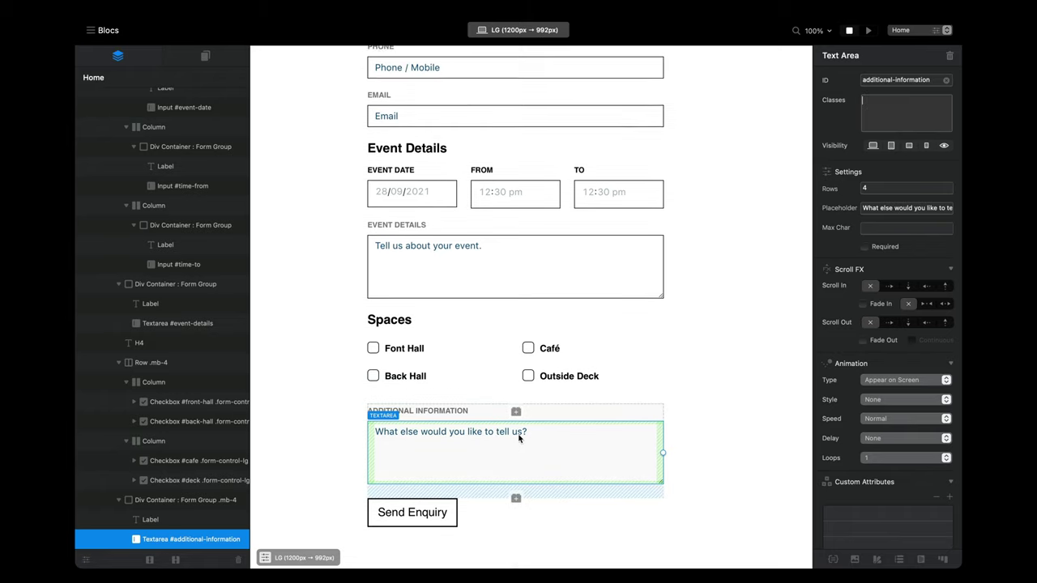
{"action": "left_click", "coordinate": [869, 32]}
Step: Review the form_hire form's sender address and success message, then preview it in the browser
{"action": "scroll", "coordinate": [645, 387], "scroll_direction": "down", "scroll_amount": 2}
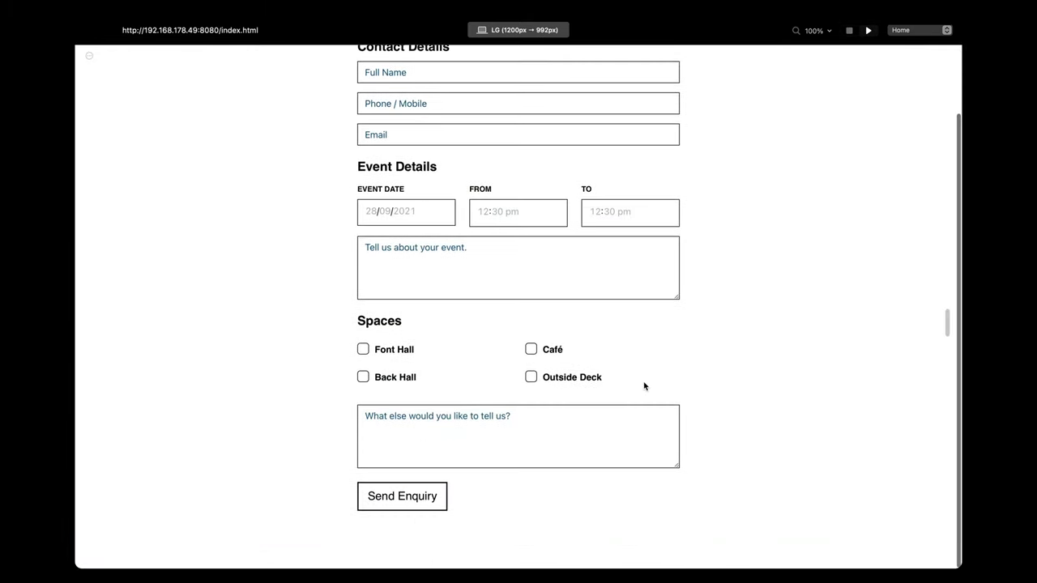
{"action": "left_click", "coordinate": [850, 30]}
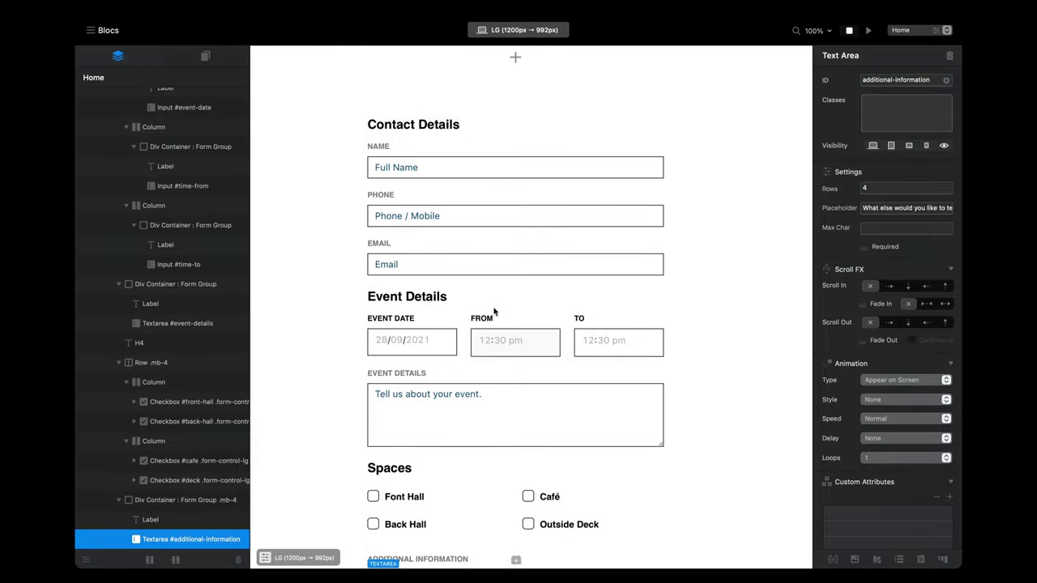
{"action": "scroll", "coordinate": [180, 210], "scroll_direction": "up", "scroll_amount": 3}
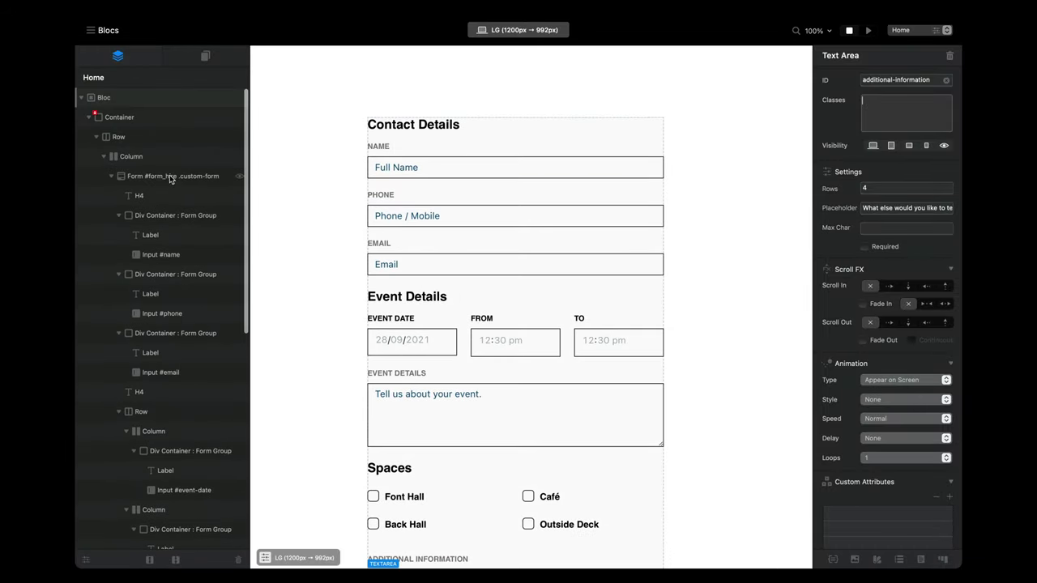
{"action": "left_click", "coordinate": [172, 176]}
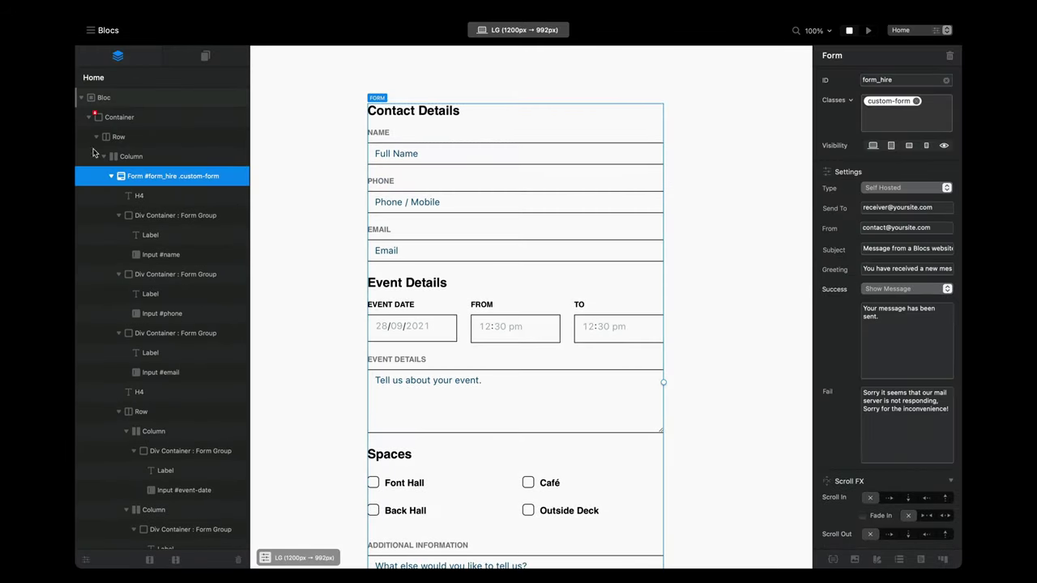
{"action": "left_click", "coordinate": [875, 230]}
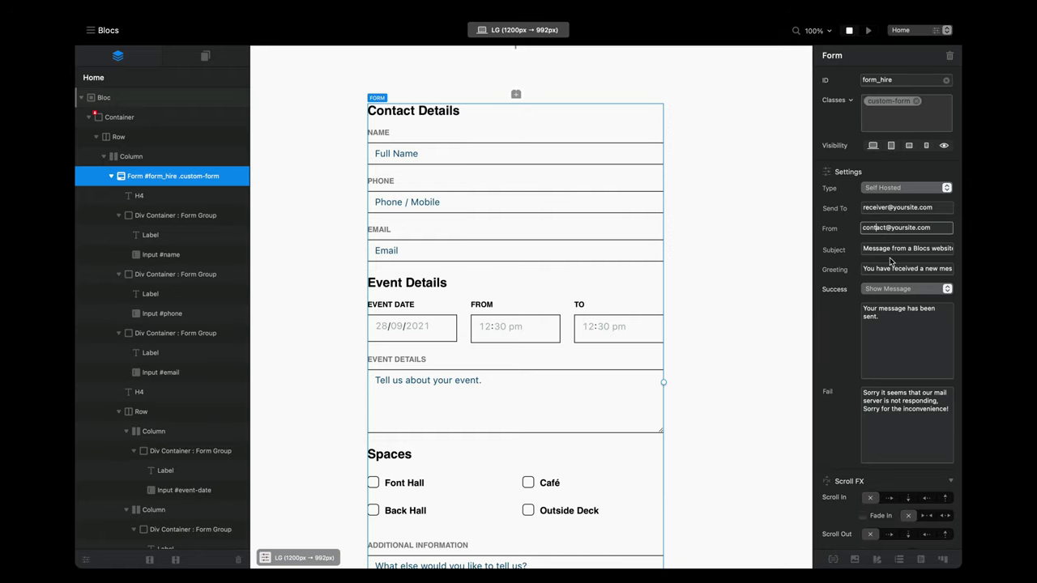
{"action": "double_click", "coordinate": [894, 364]}
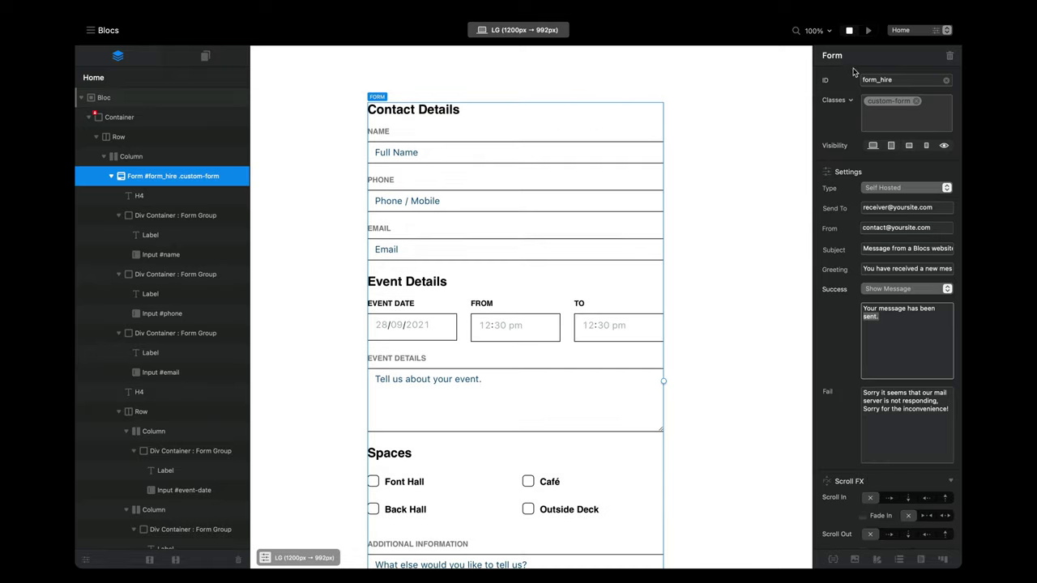
{"action": "left_click", "coordinate": [867, 33]}
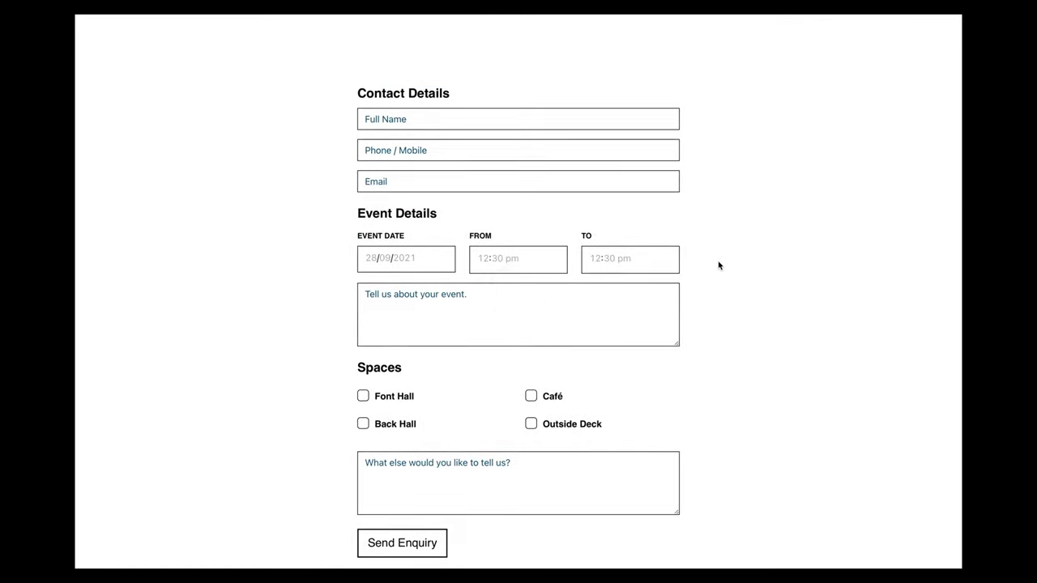
Step: On iPhone, submit the empty form to show the 'This is required' errors
{"action": "scroll", "coordinate": [719, 263], "scroll_direction": "down", "scroll_amount": 2}
{"action": "scroll", "coordinate": [718, 267], "scroll_direction": "up", "scroll_amount": 2}
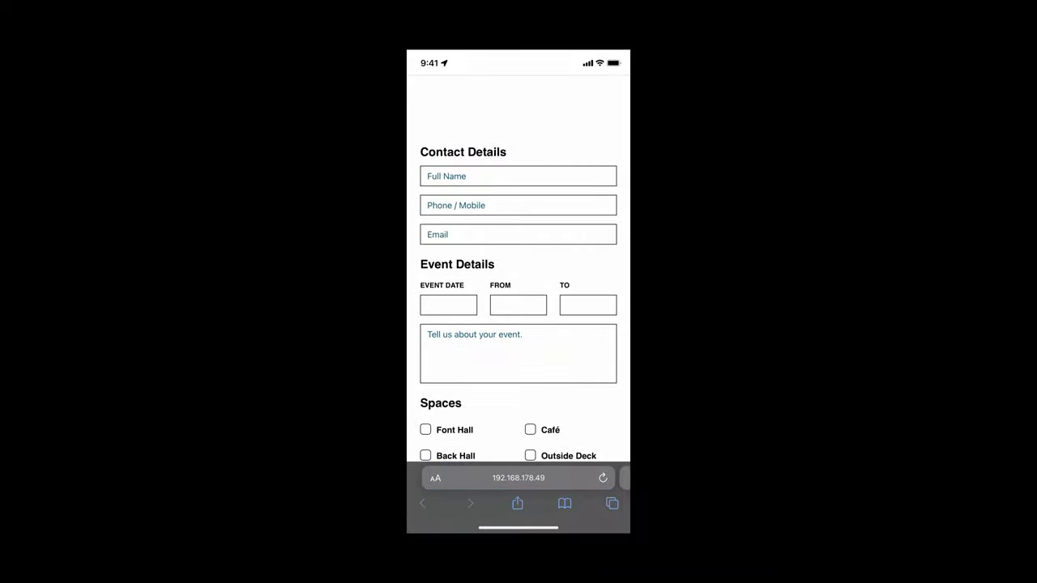
{"action": "scroll", "coordinate": [518, 299], "scroll_direction": "down", "scroll_amount": 2}
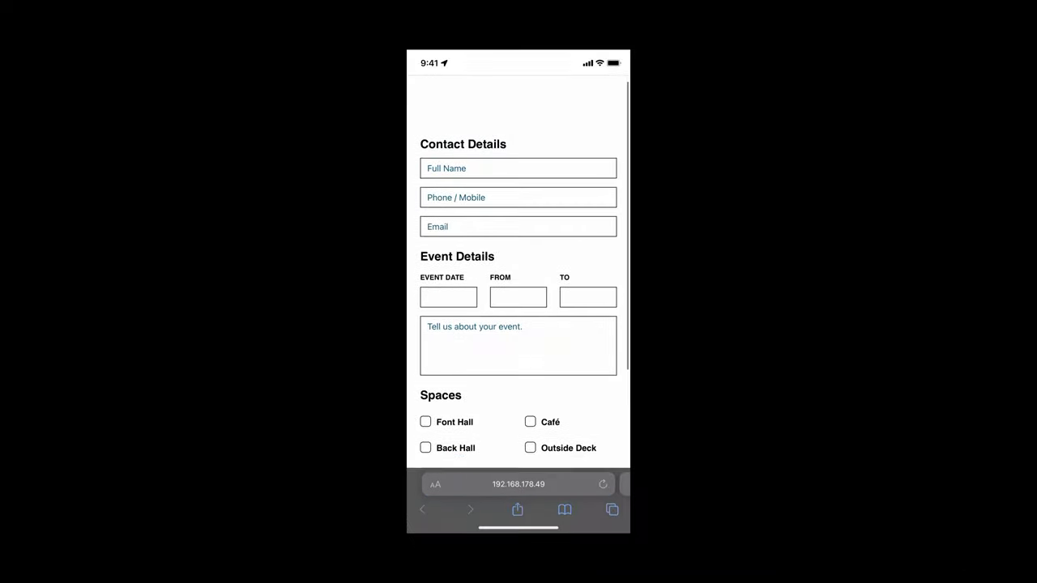
{"action": "scroll", "coordinate": [518, 299], "scroll_direction": "down", "scroll_amount": 2}
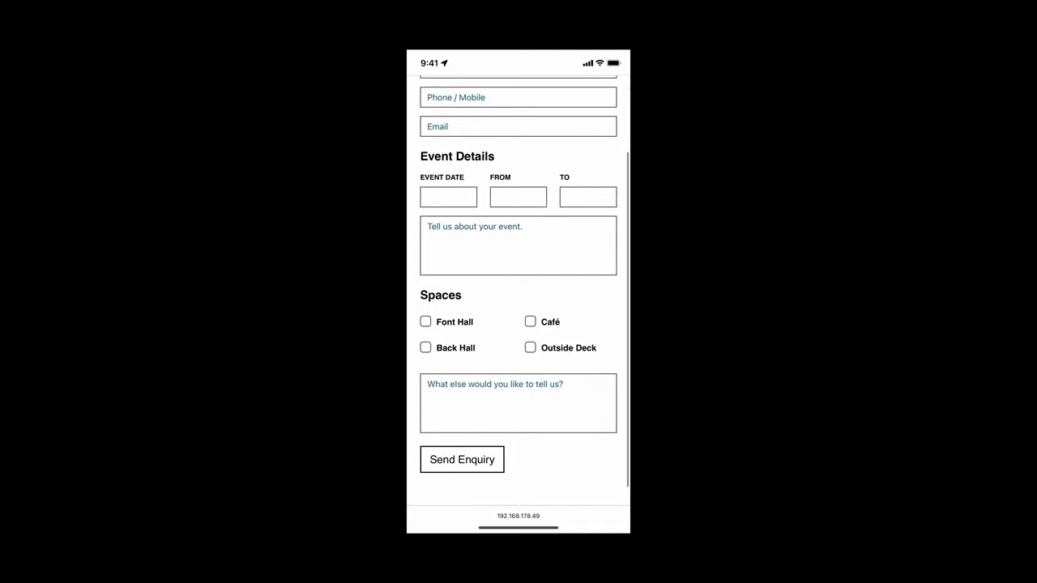
{"action": "left_click", "coordinate": [462, 438]}
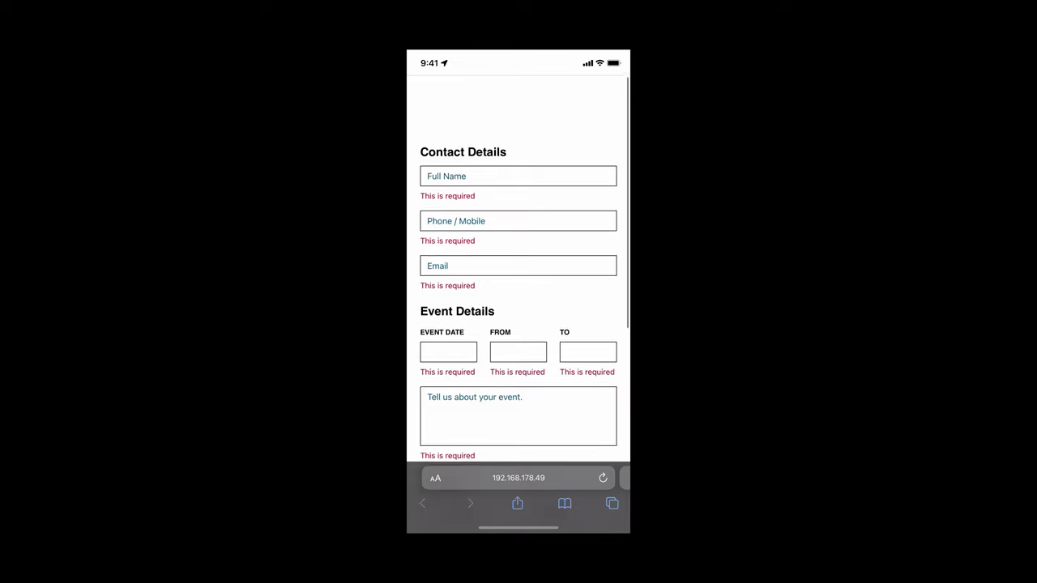
{"action": "left_click", "coordinate": [518, 223]}
{"action": "type", "text": "54848454"}
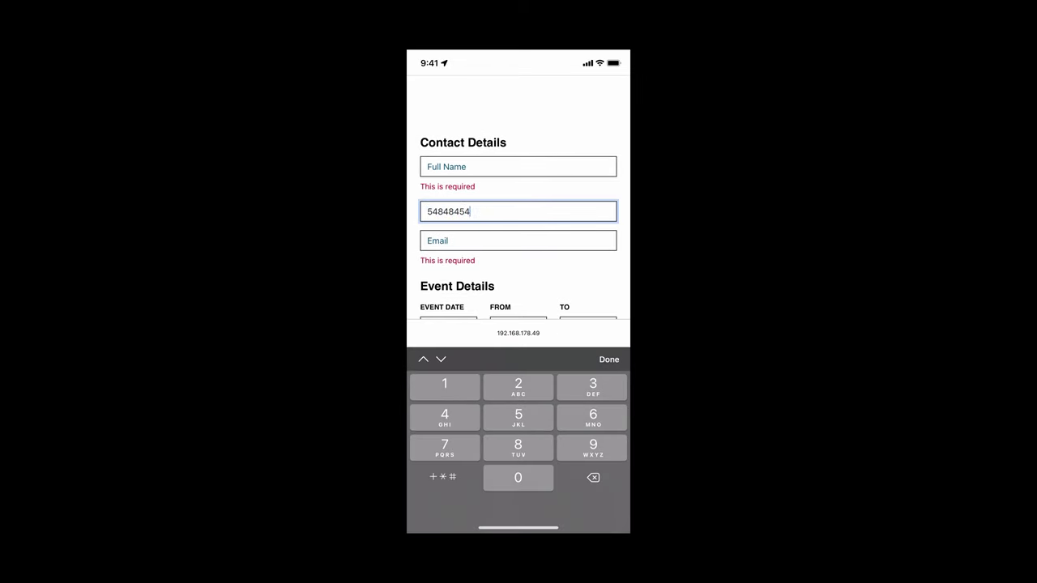
{"action": "left_click", "coordinate": [518, 240]}
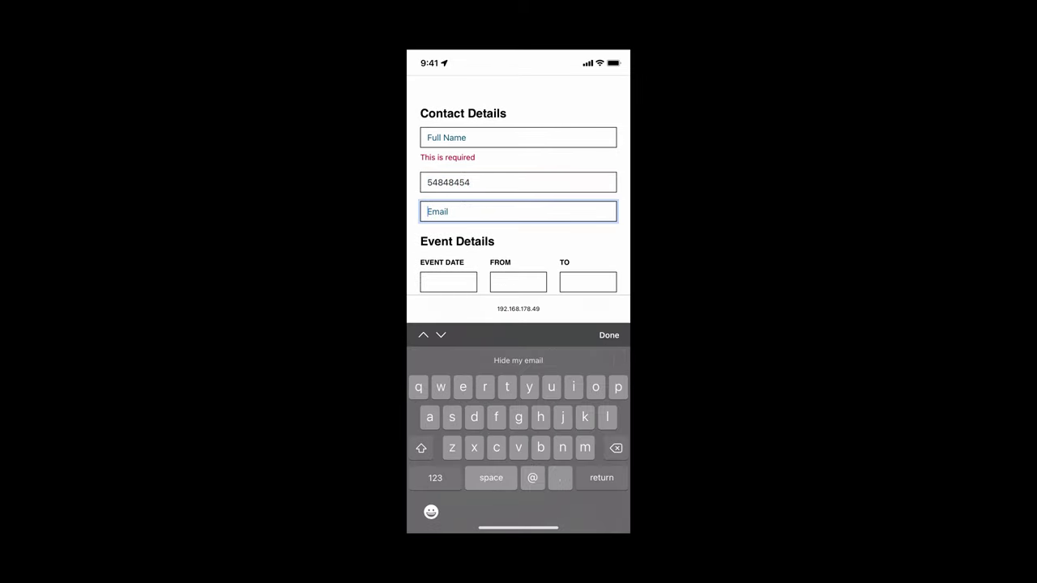
{"action": "left_click", "coordinate": [519, 138]}
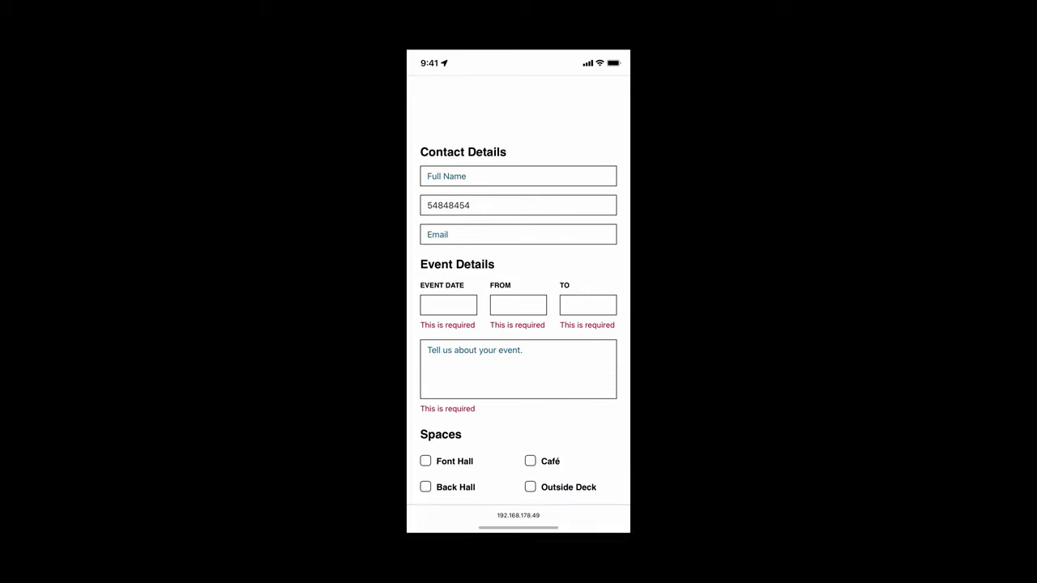